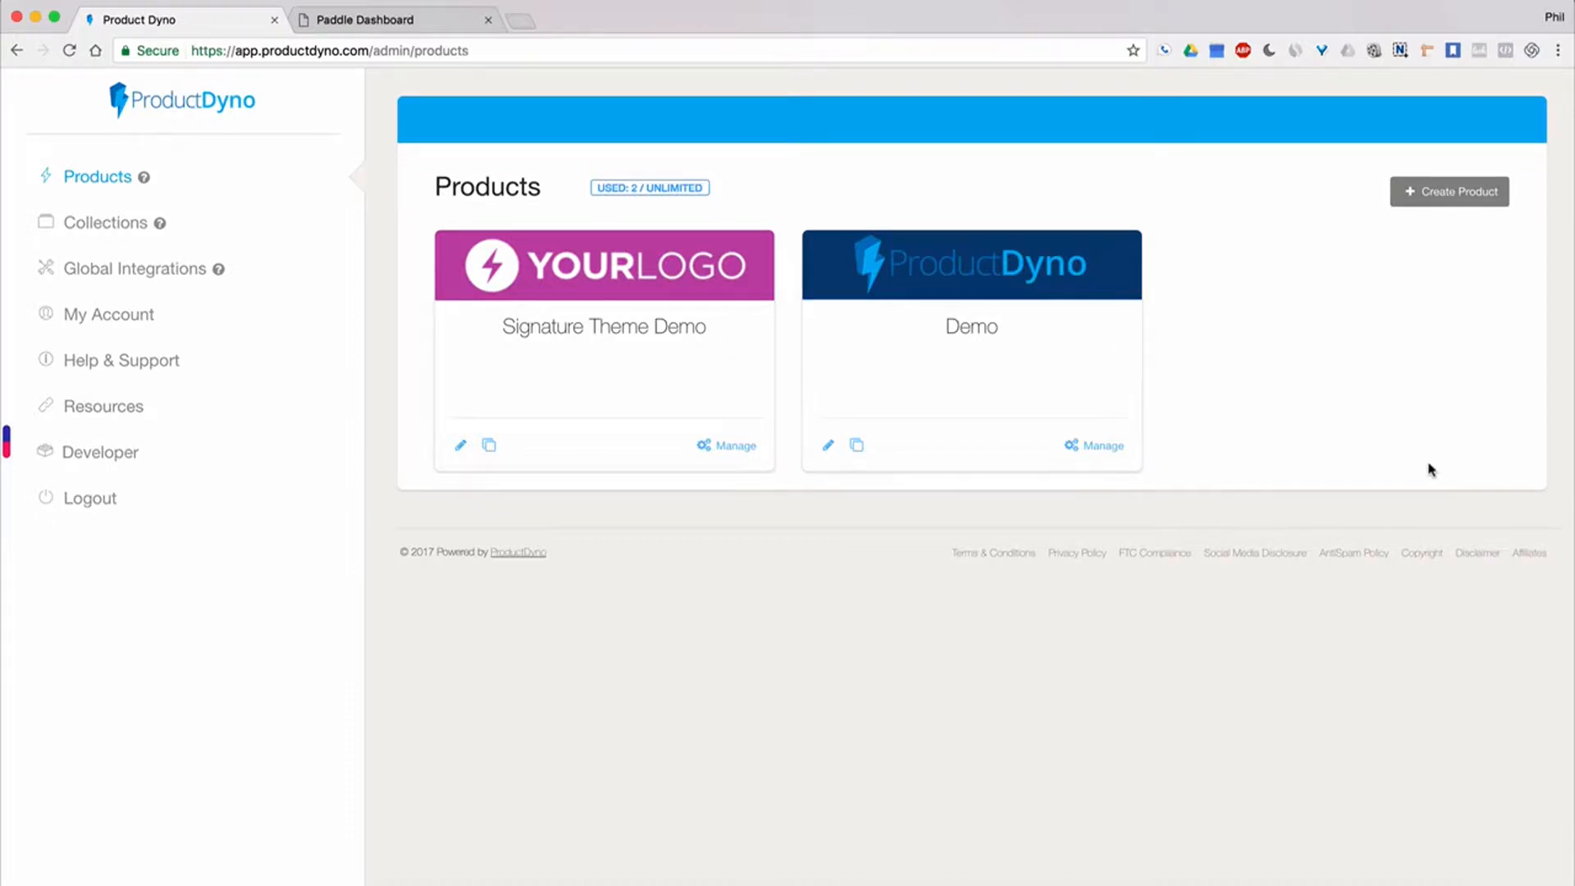
- View the Create Product form without creating anything, and look over the Demo product's management options before returning to the product list
left_click(1443, 203)
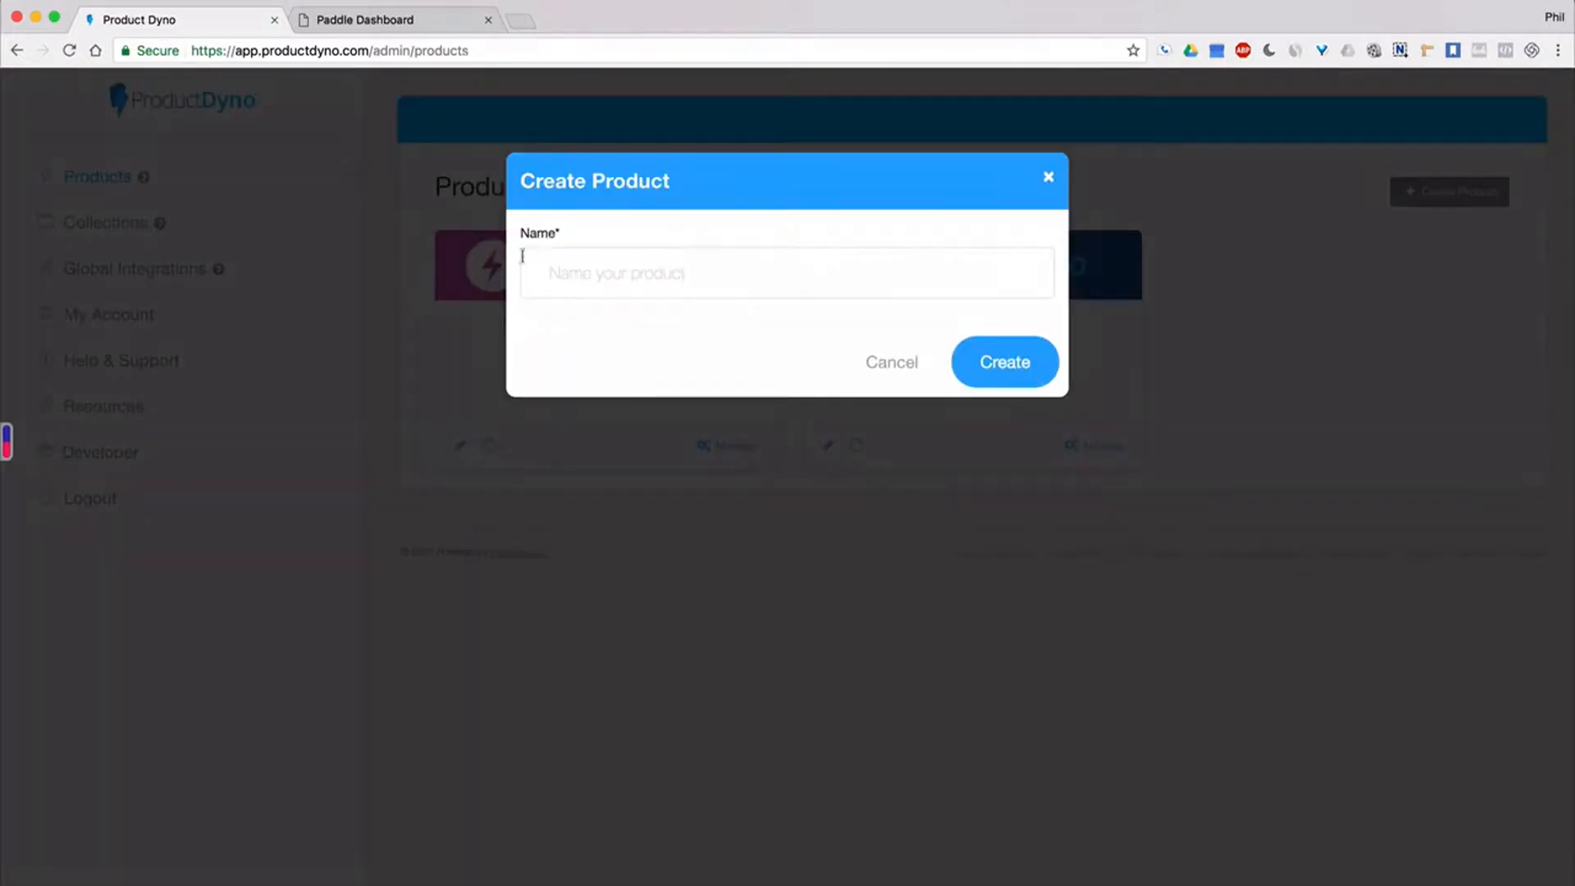
left_click(902, 369)
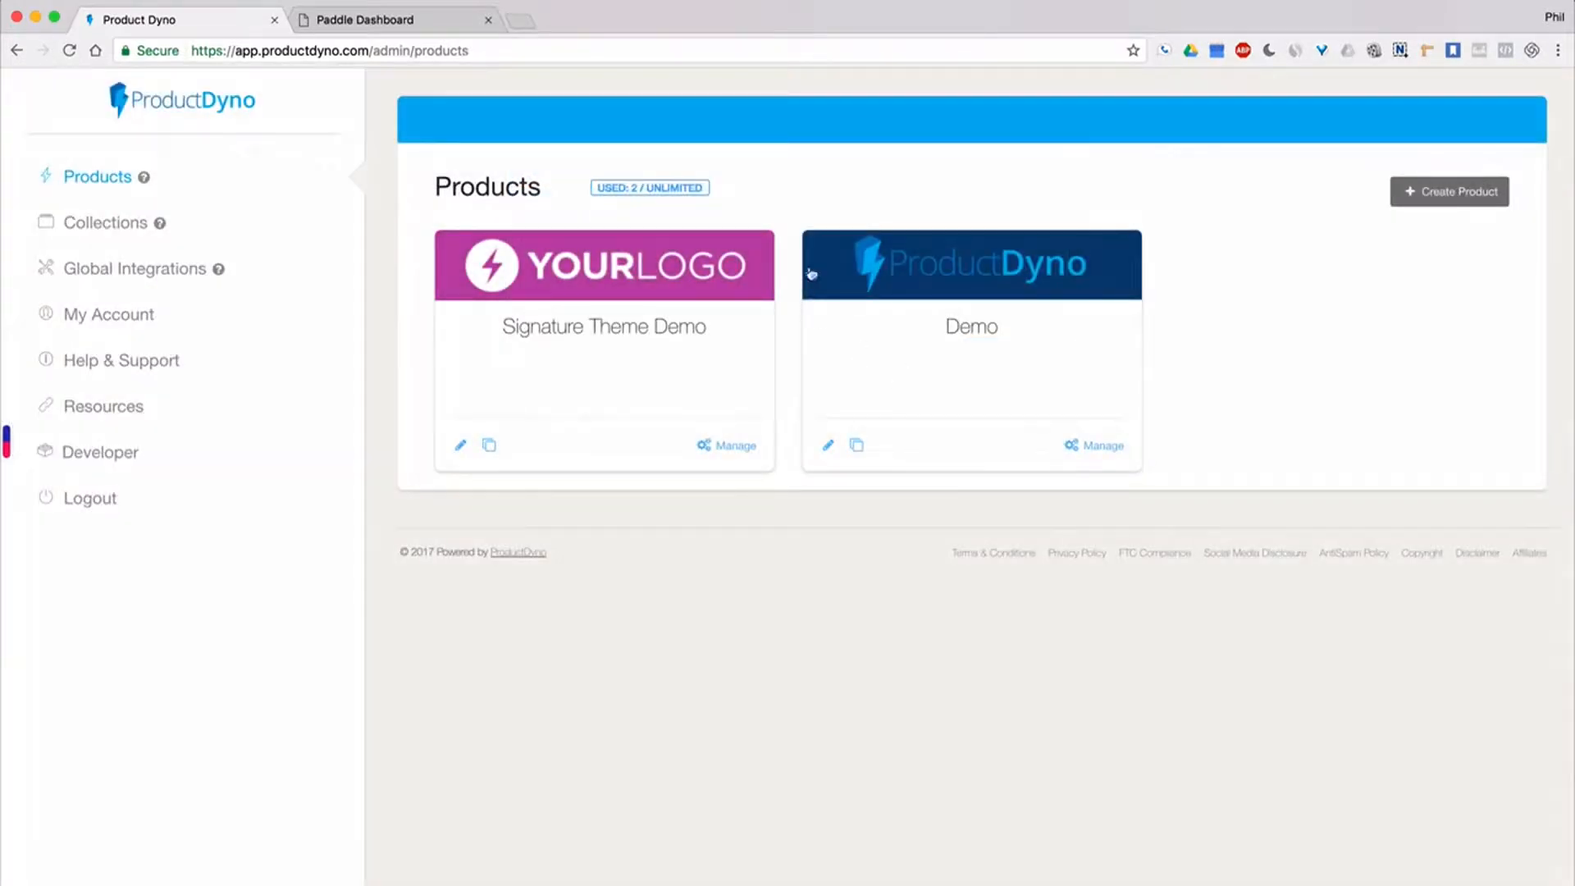
left_click(974, 333)
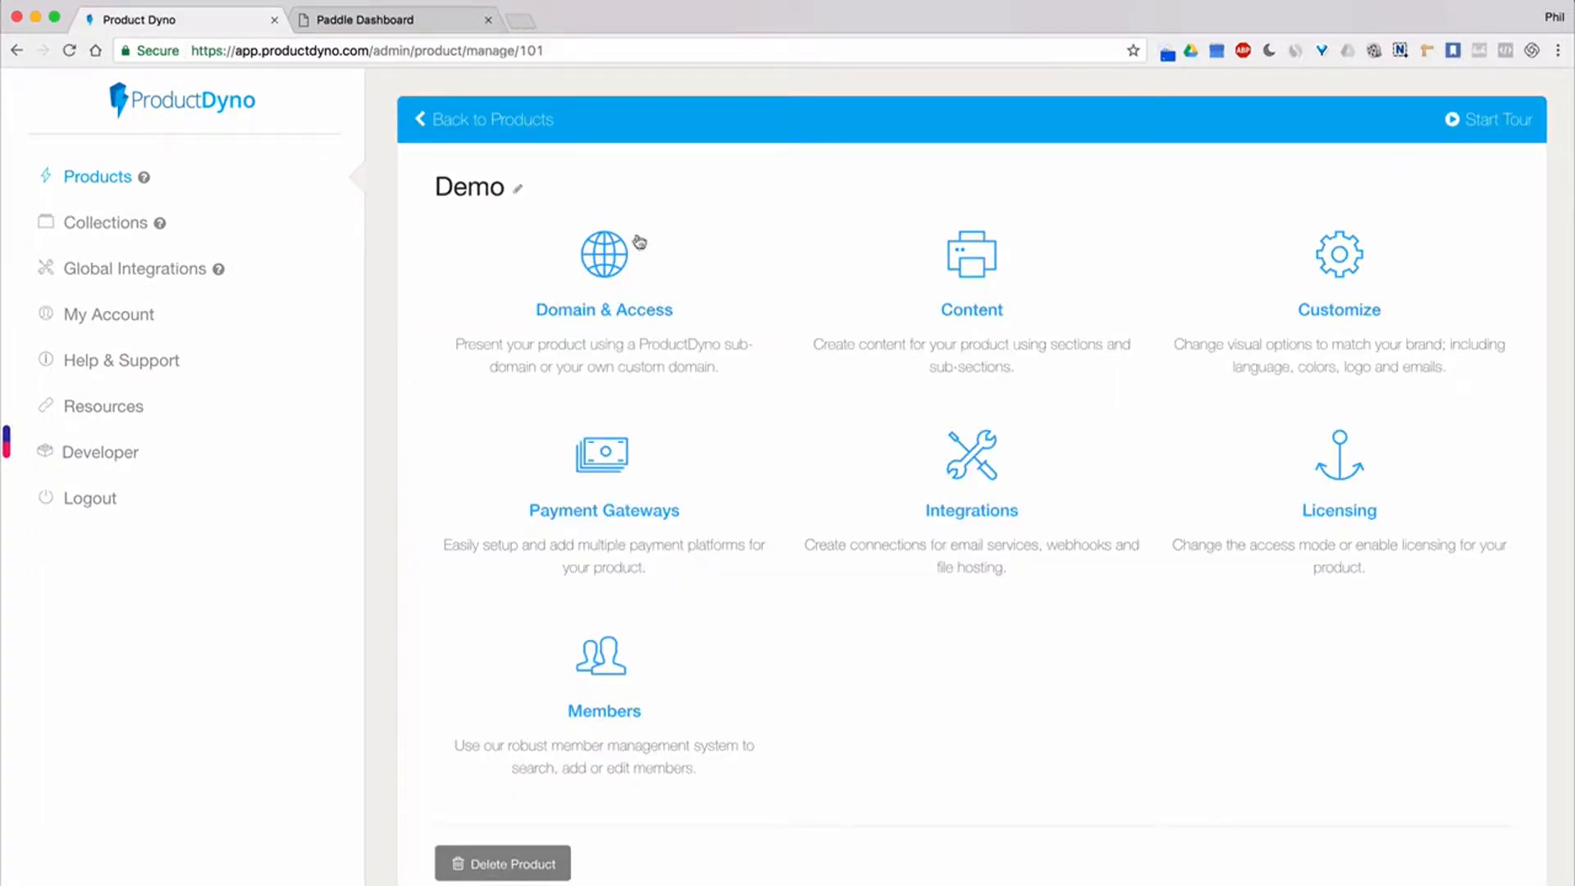
left_click(484, 120)
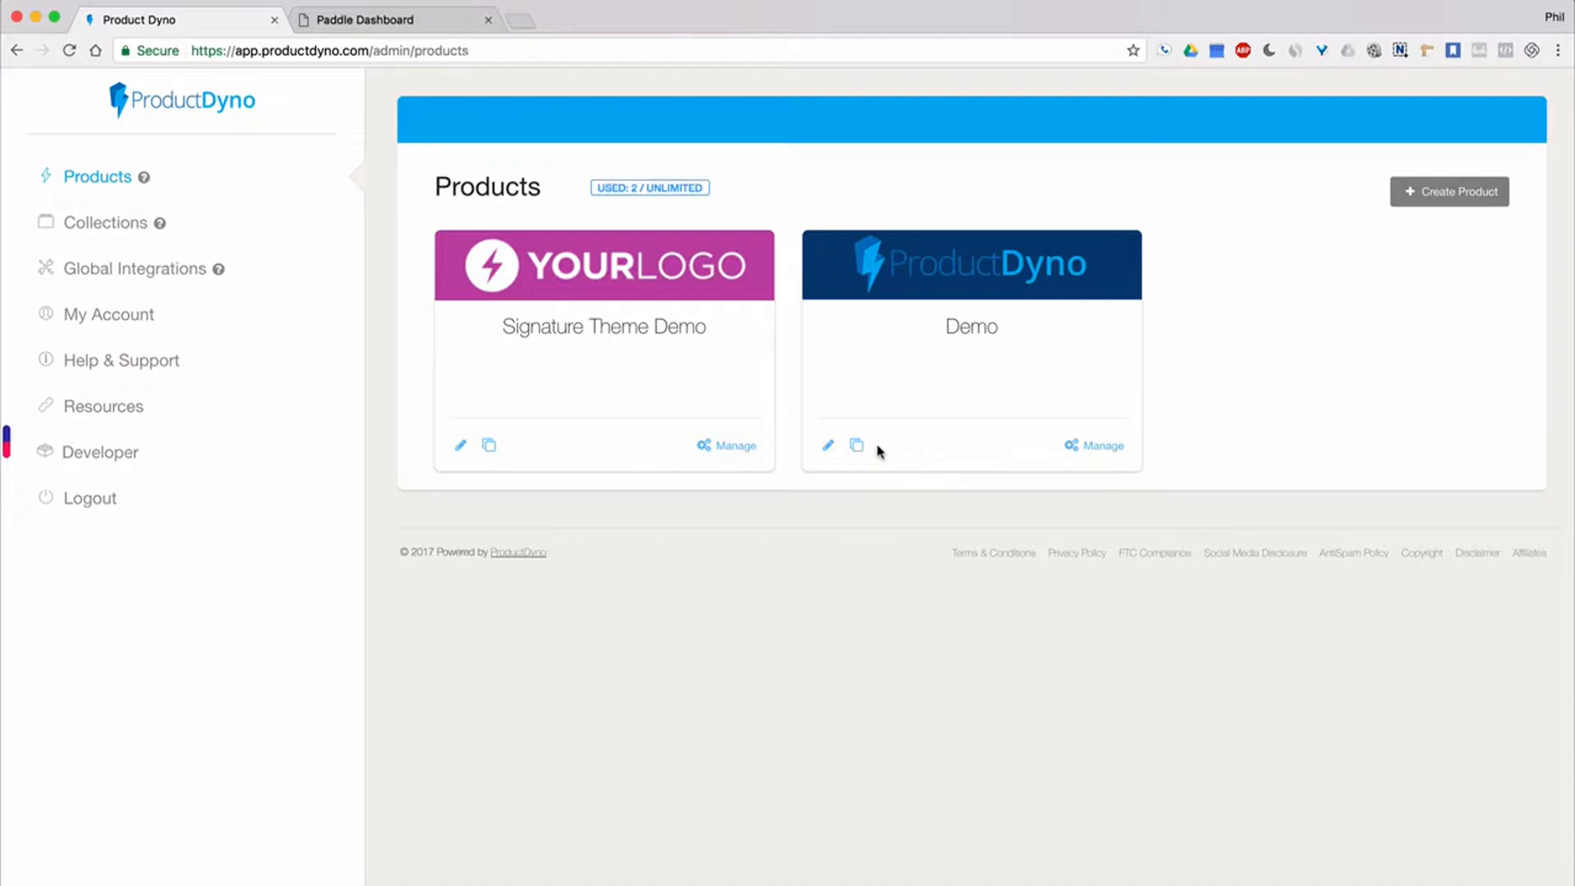
- Examine the Demo product's edit form by switching Enable Powered By ProductDyno on and off, leaving without updating
left_click(828, 448)
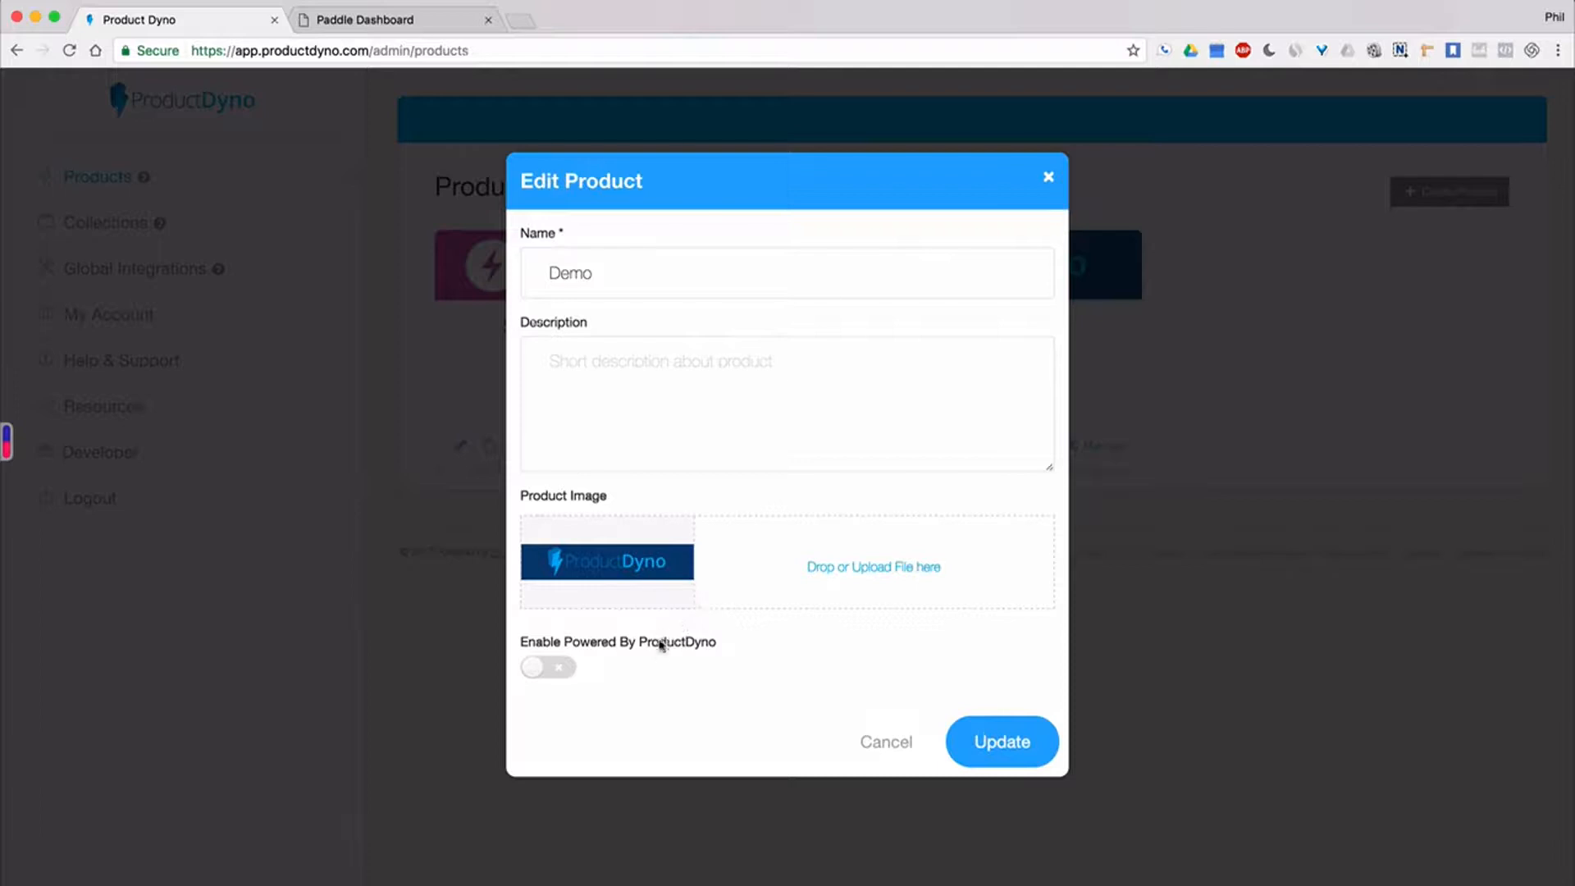
left_click(556, 671)
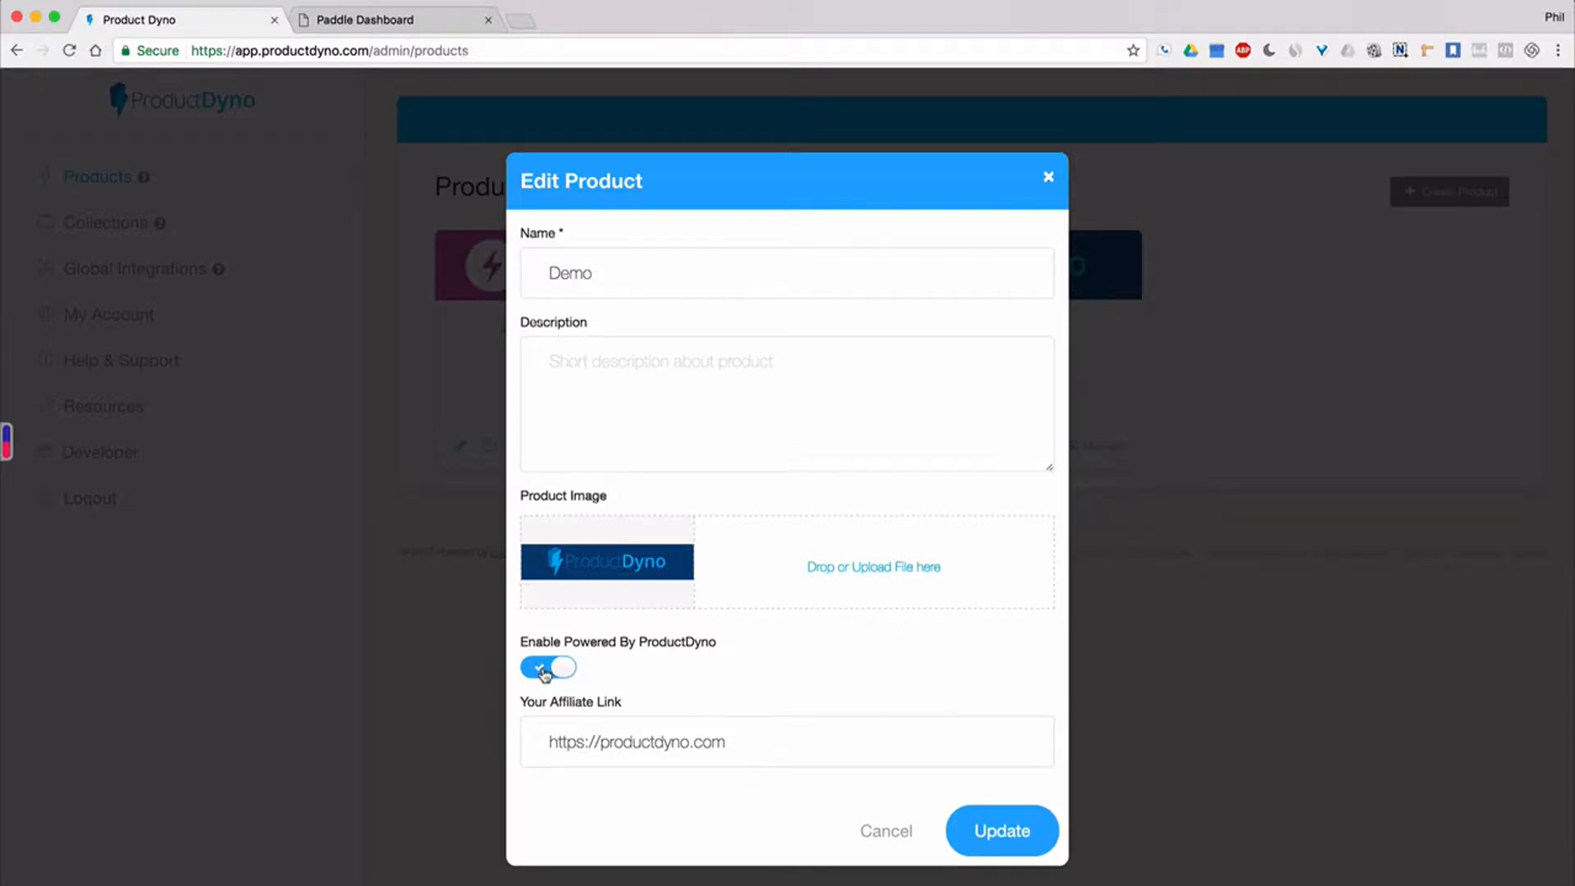
left_click(543, 671)
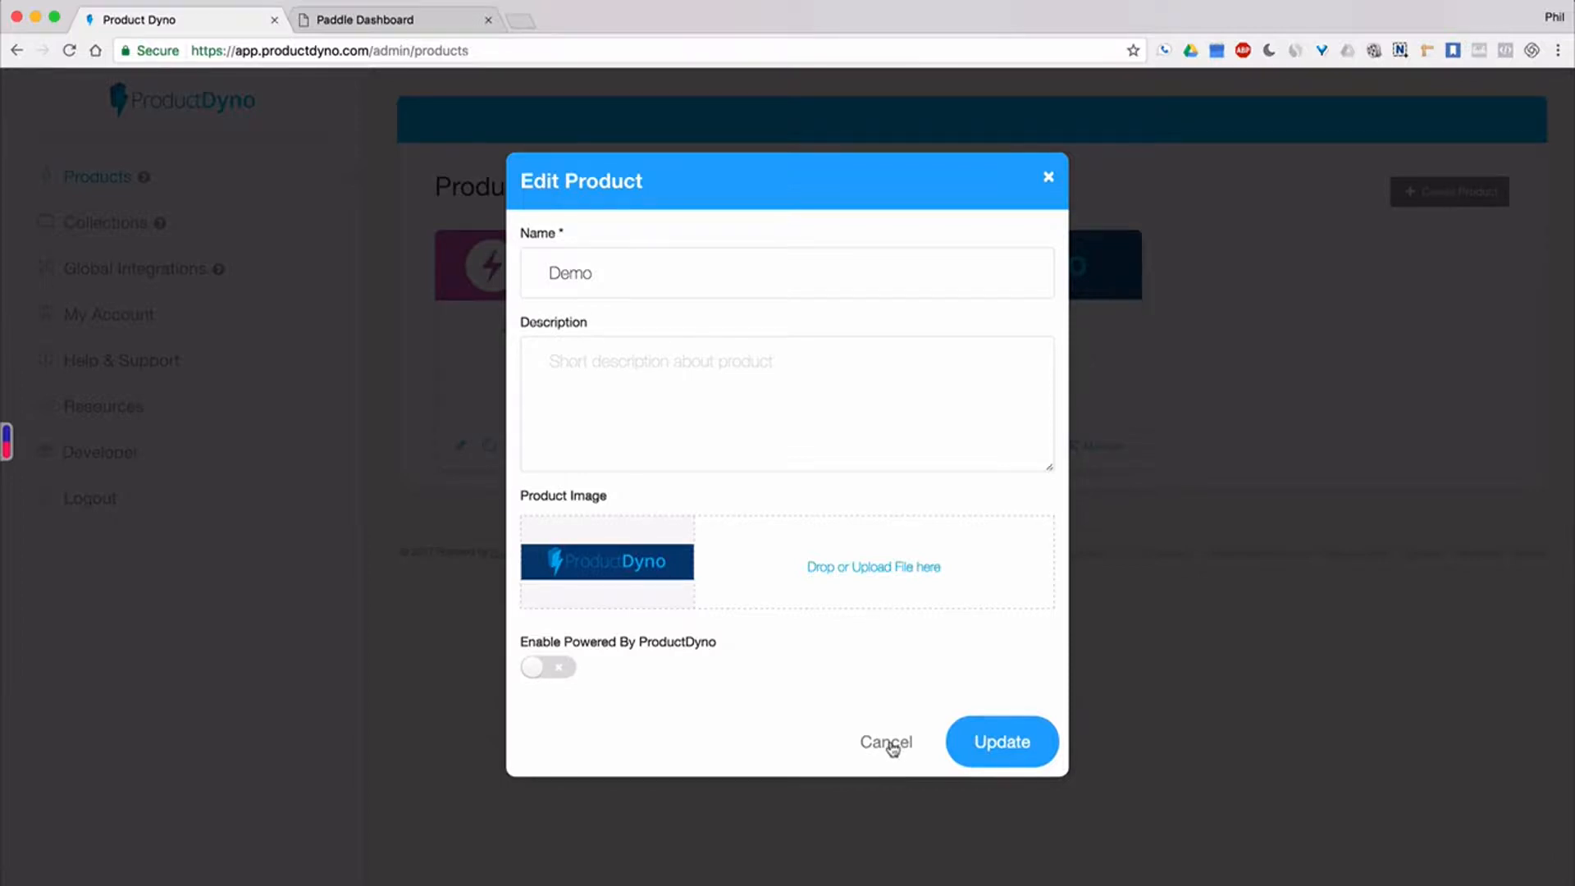
left_click(890, 747)
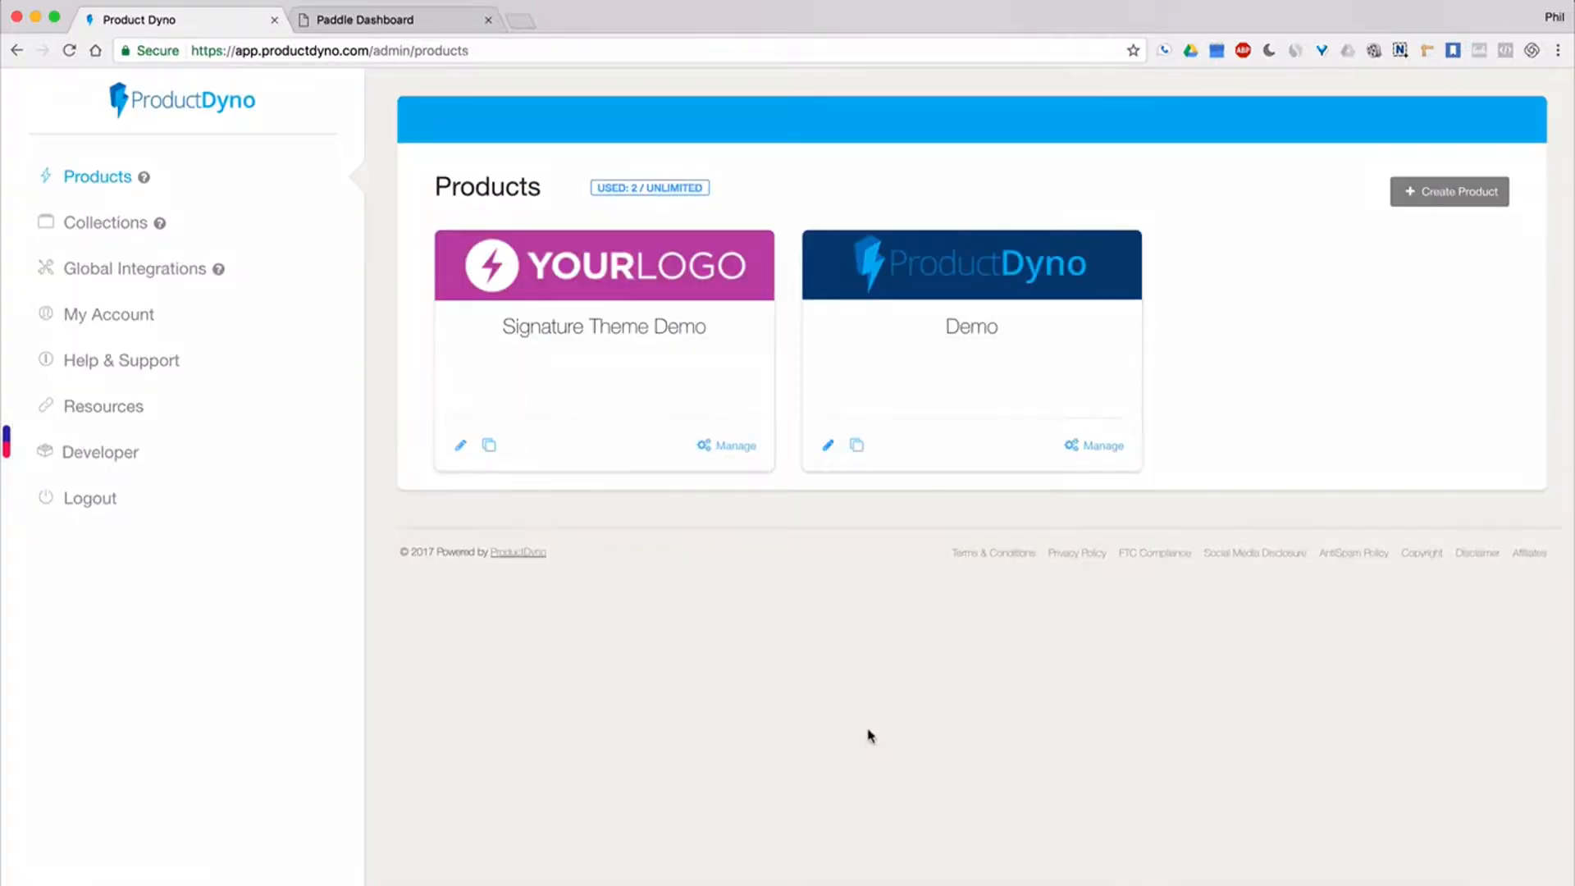
- Open the Demo product's Domain & Access settings and examine the Enable External Content option, switching it back off
left_click(1102, 447)
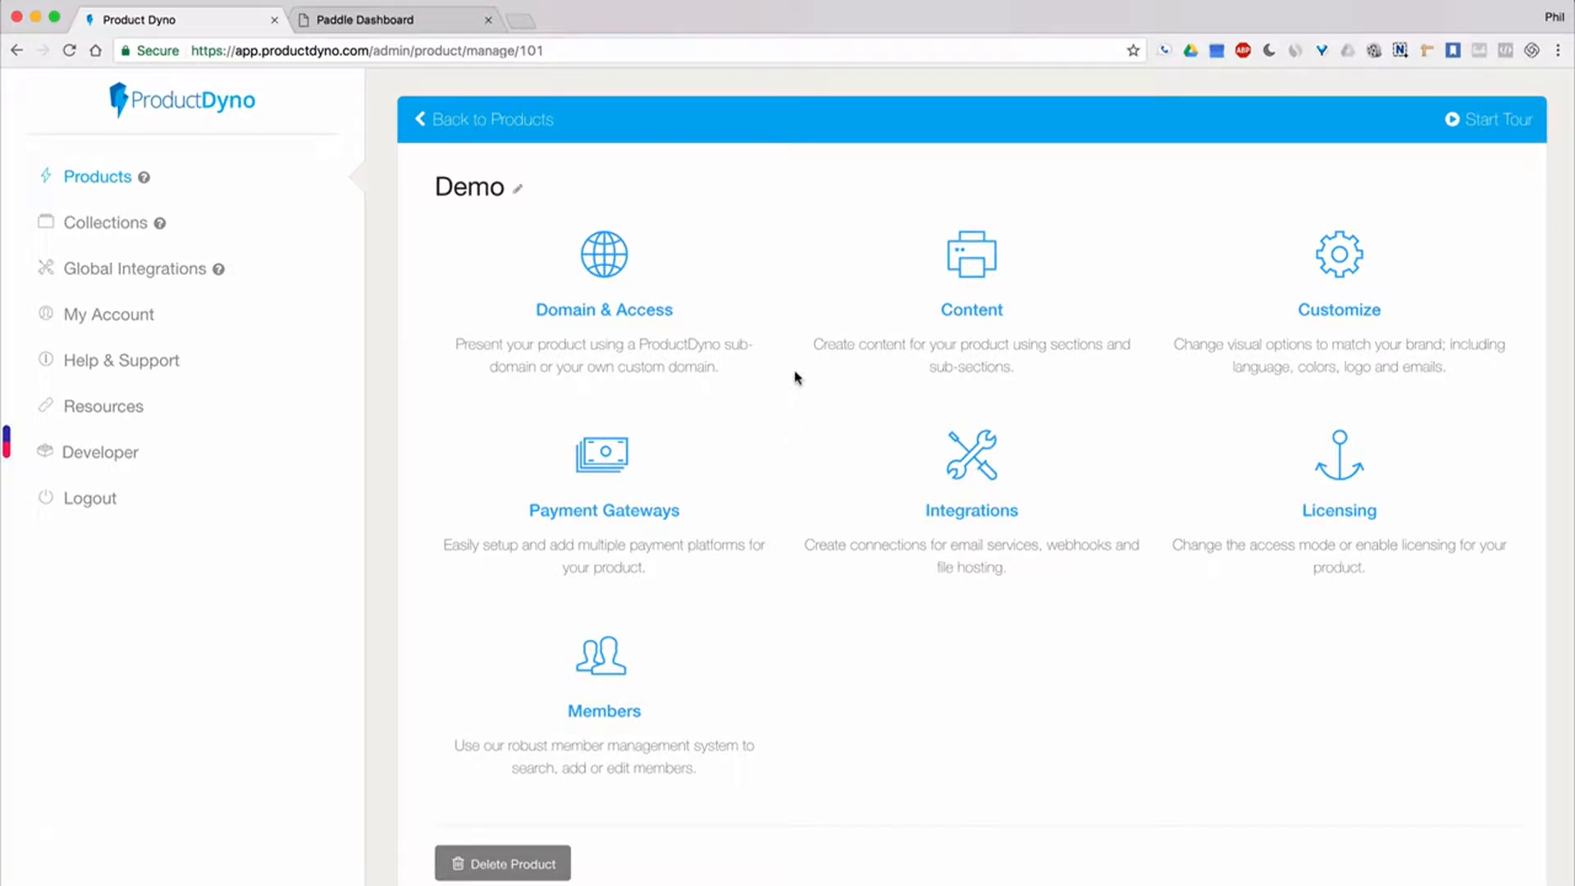
left_click(609, 283)
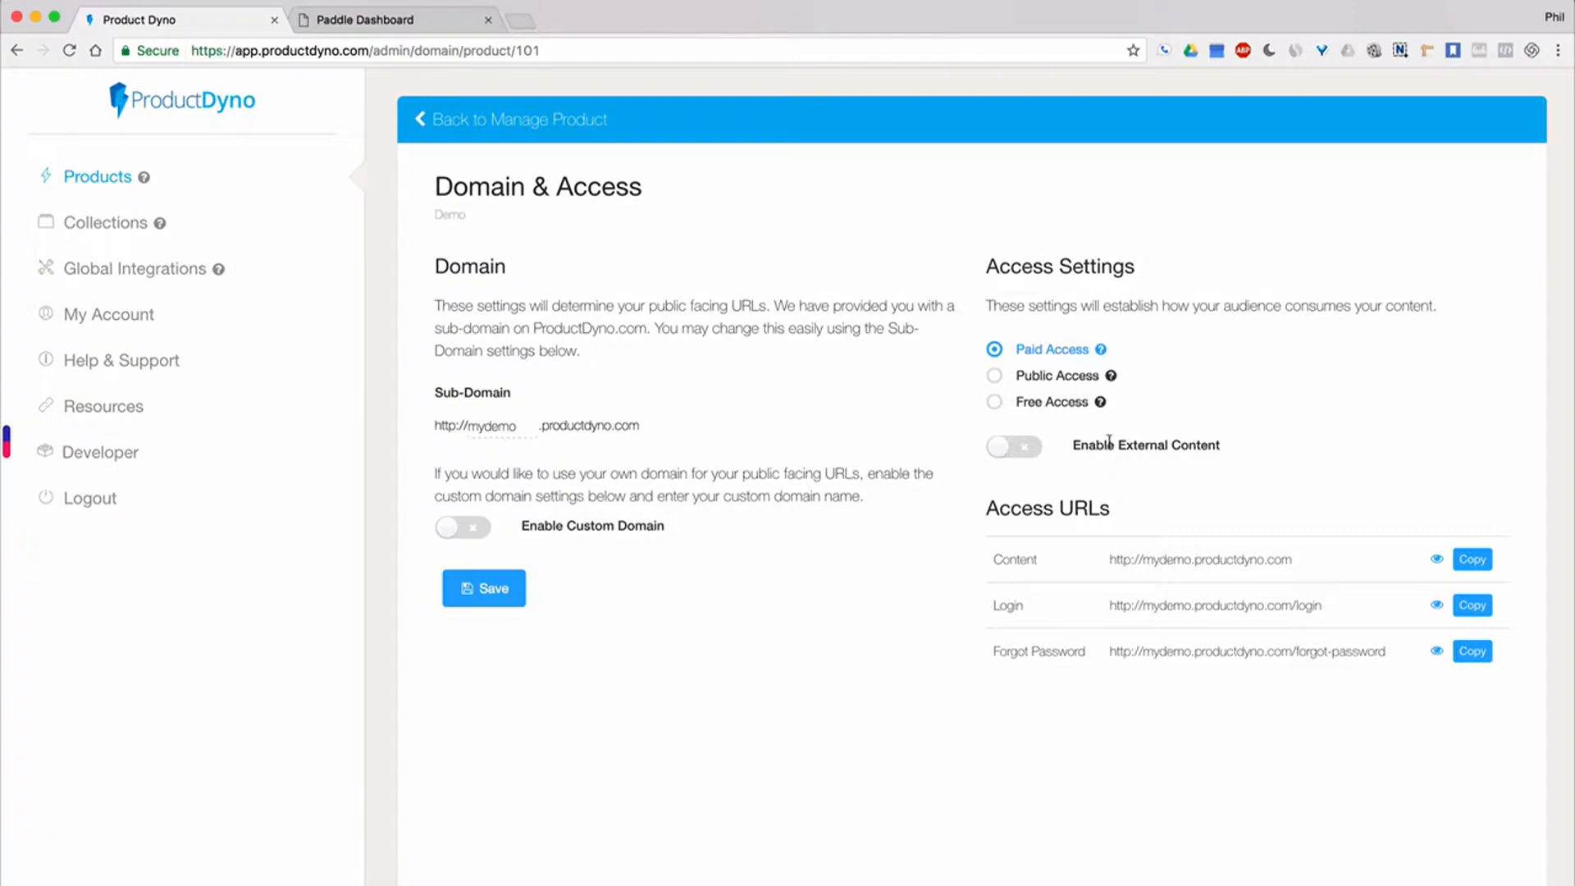
left_click(1004, 449)
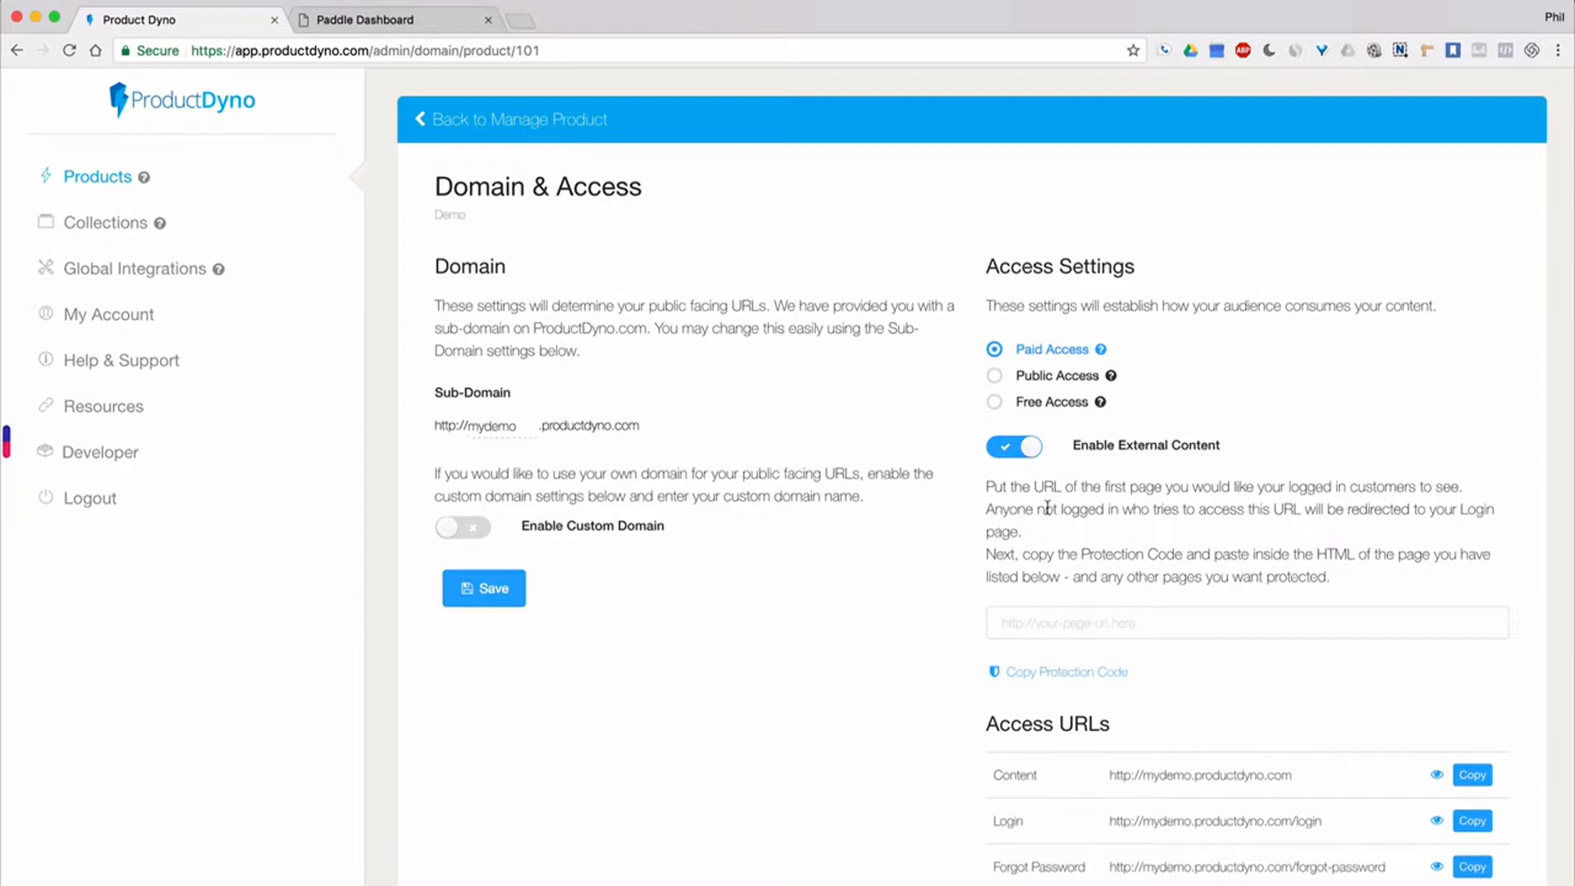
left_click(1013, 623)
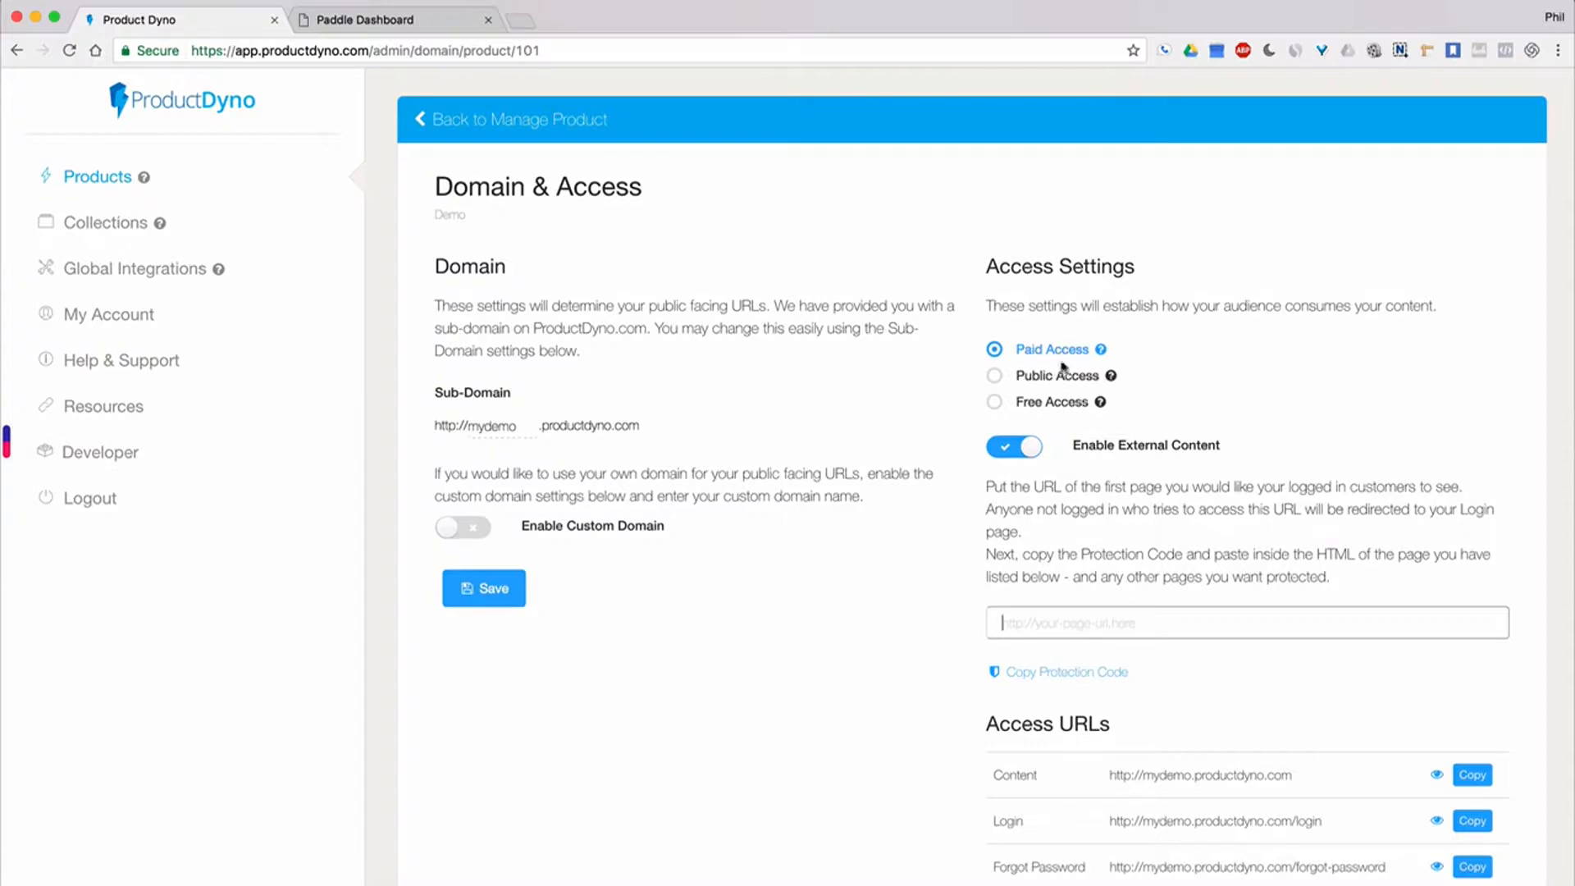
left_click(1011, 448)
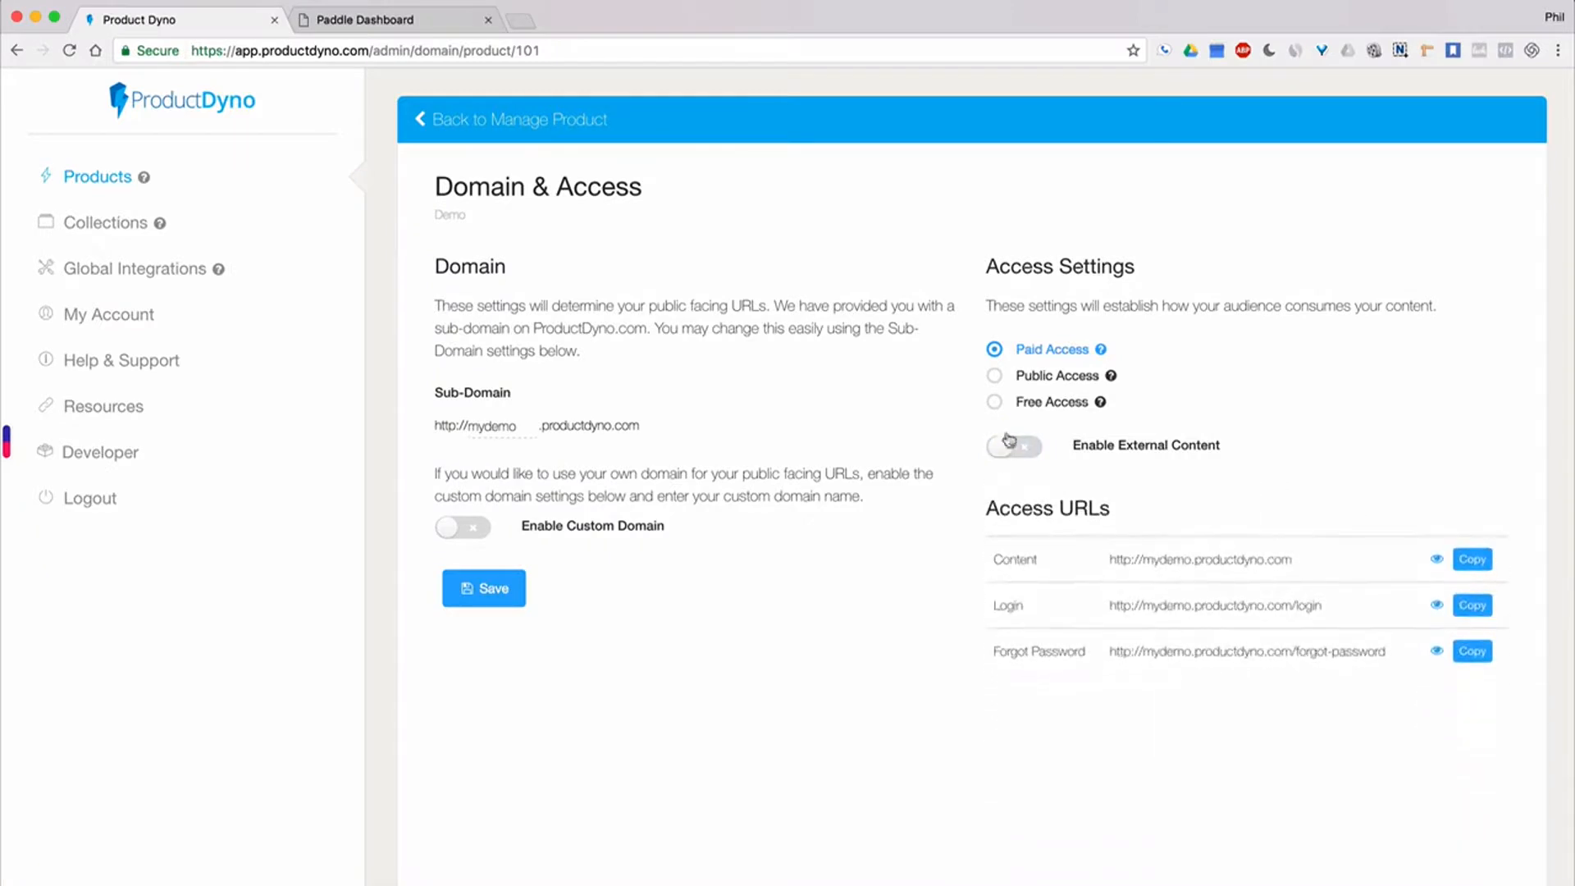
- Compare the access URLs offered under the Public Access, Free Access and Paid Access modes
left_click(1025, 379)
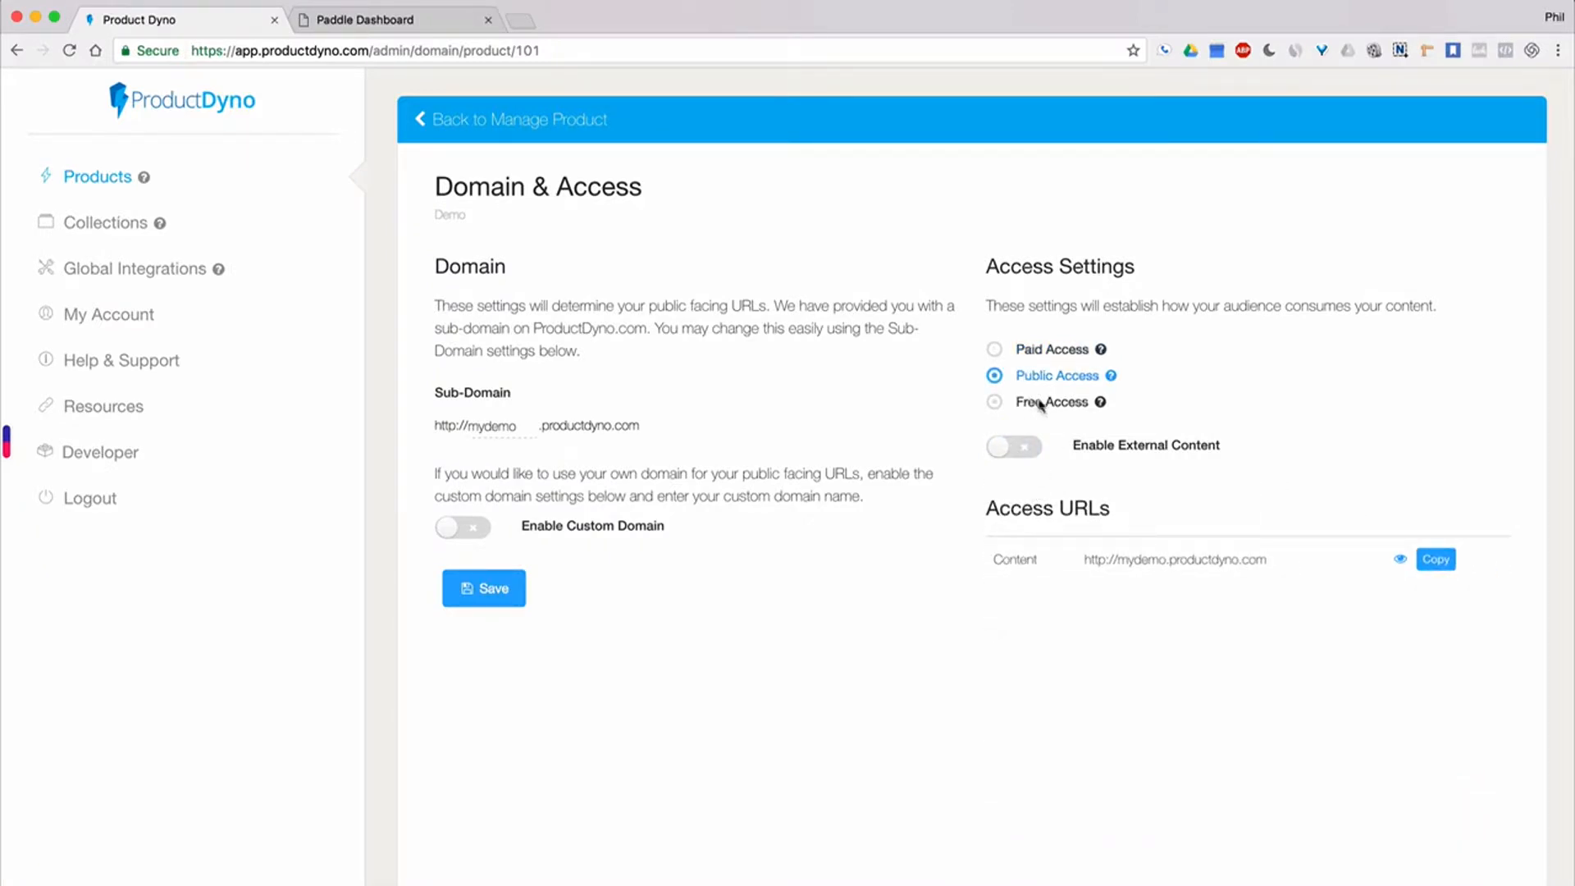
left_click(1035, 402)
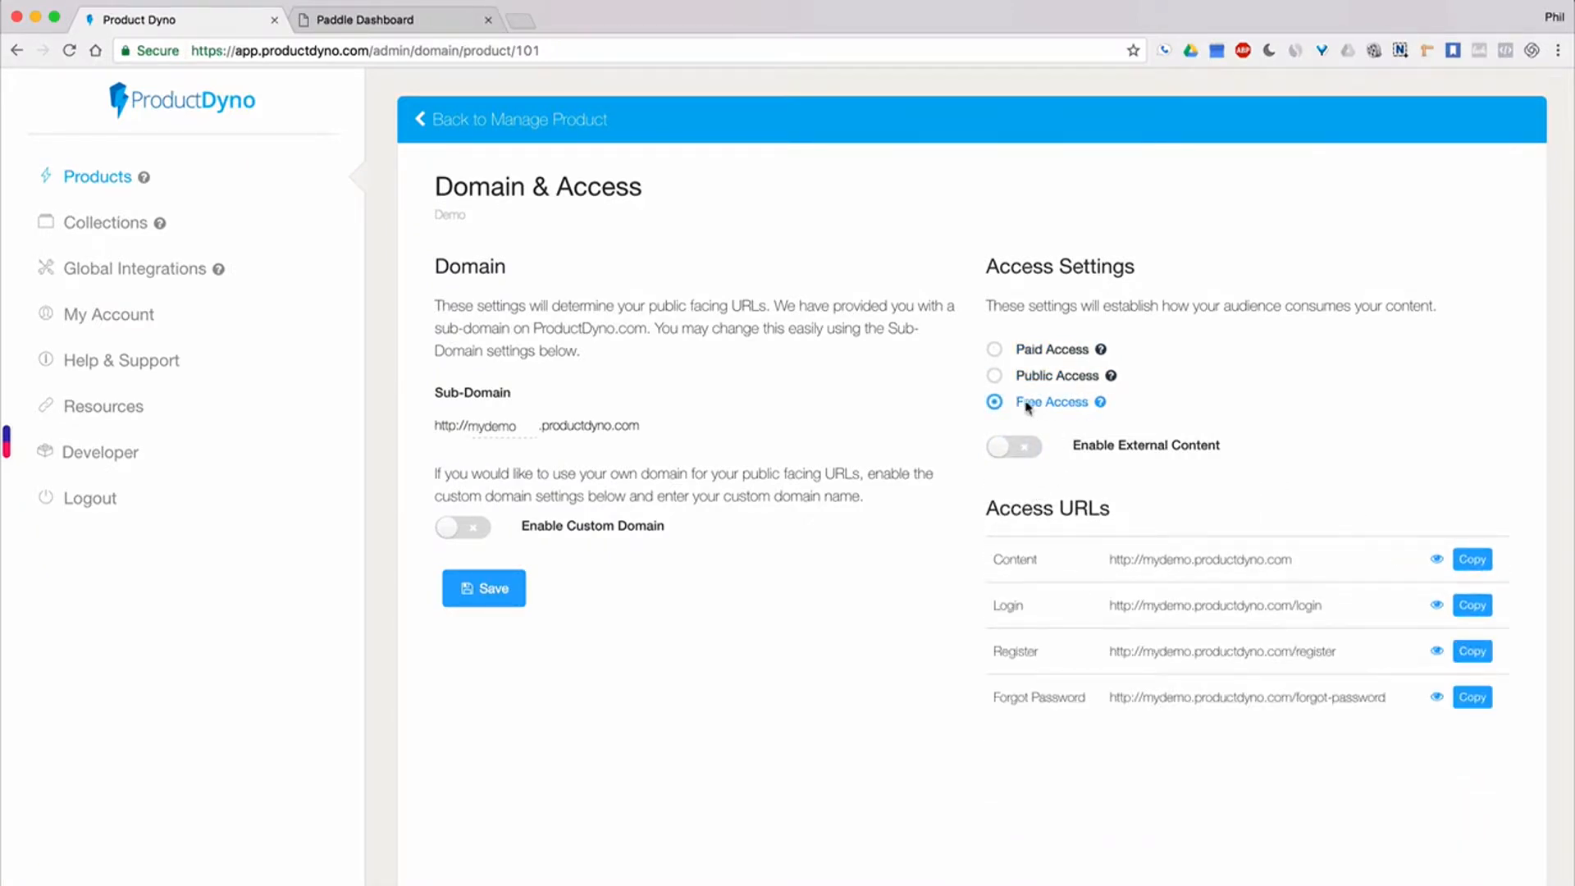
left_click(1036, 353)
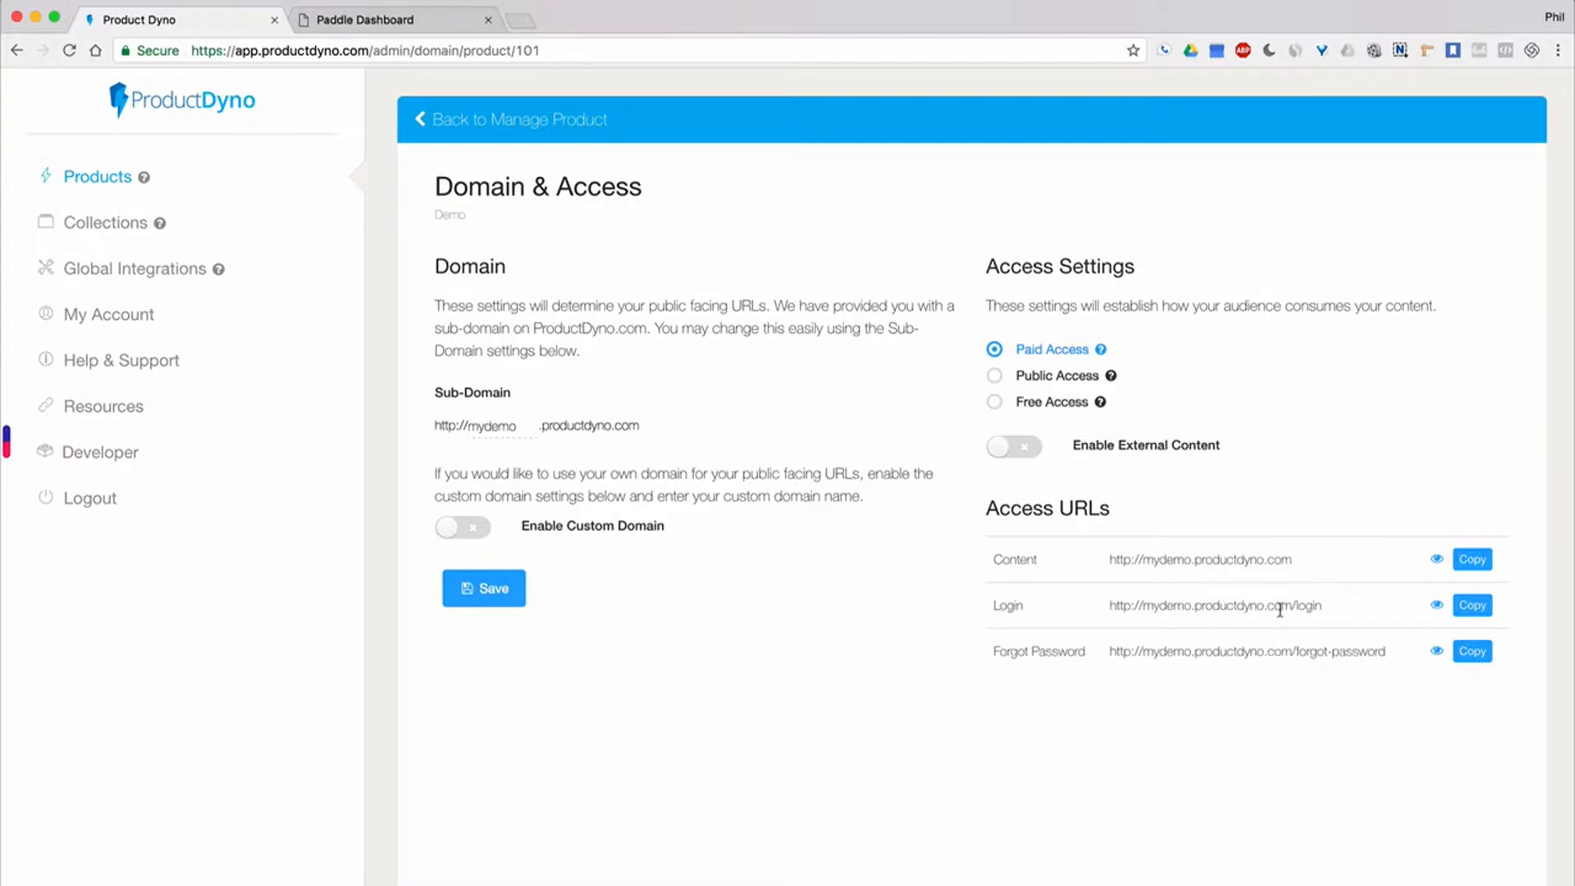
left_click(1048, 379)
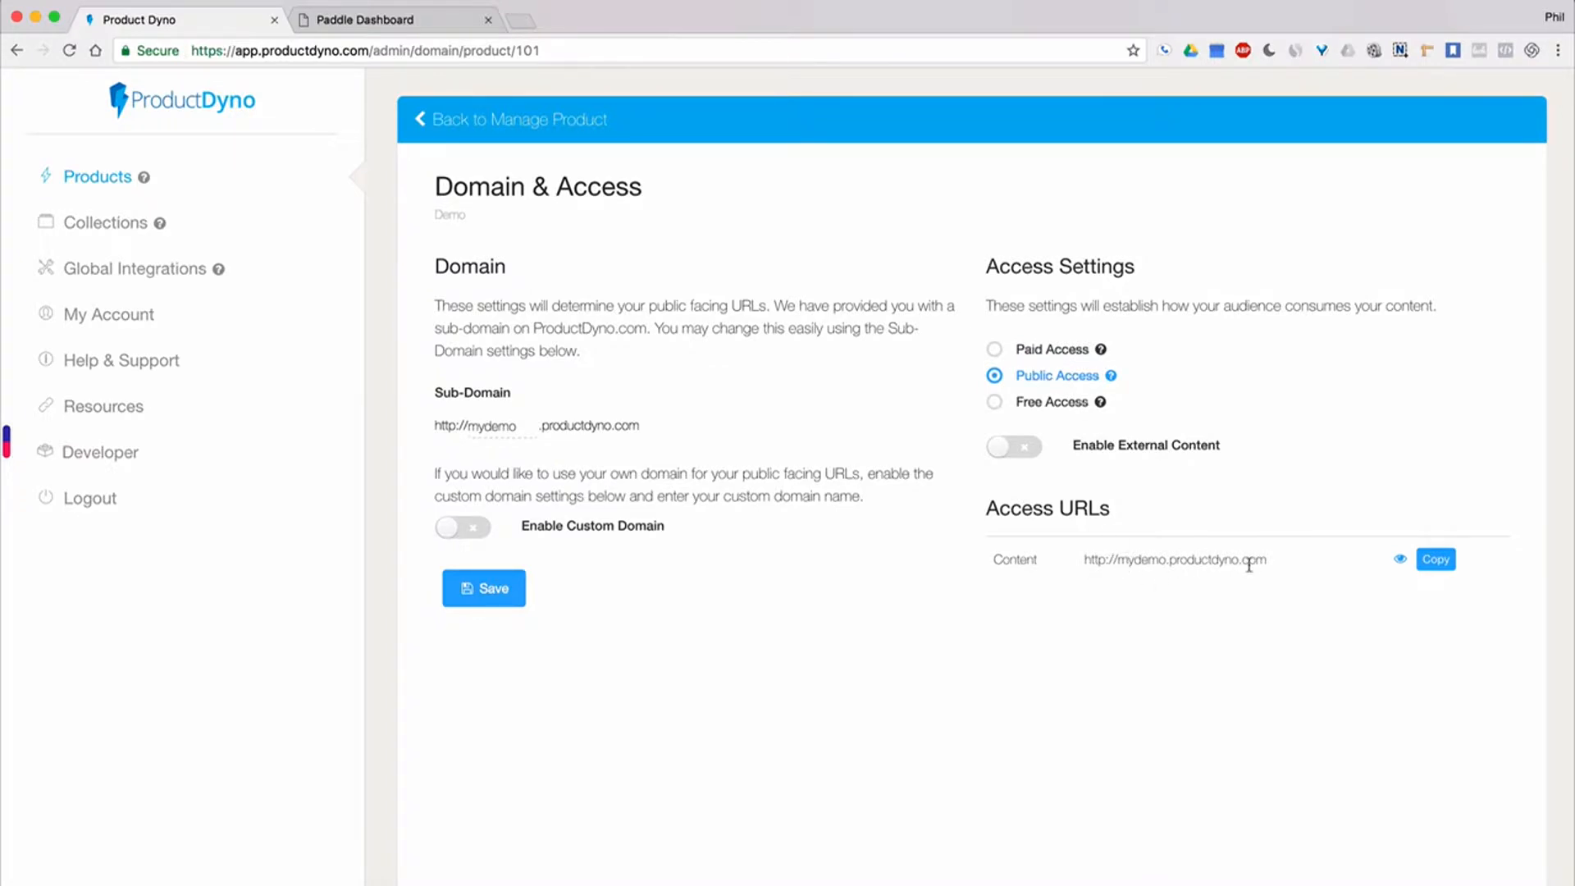
left_click(1035, 408)
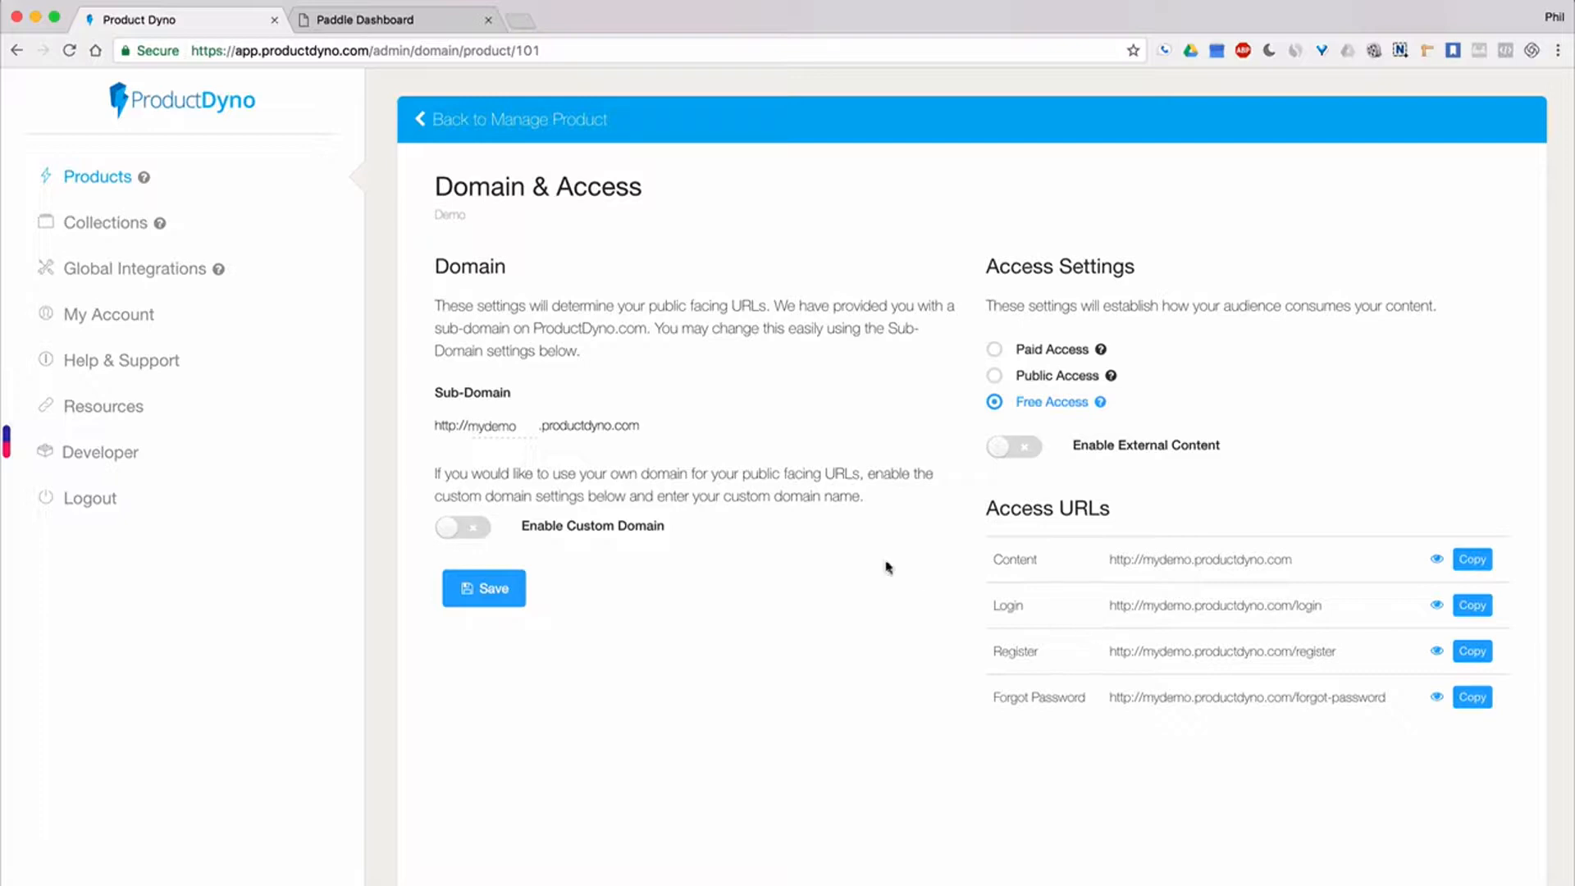
- Leave Domain & Access without saving and reopen it to check the Demo product's access mode, returning to its management options
left_click(496, 121)
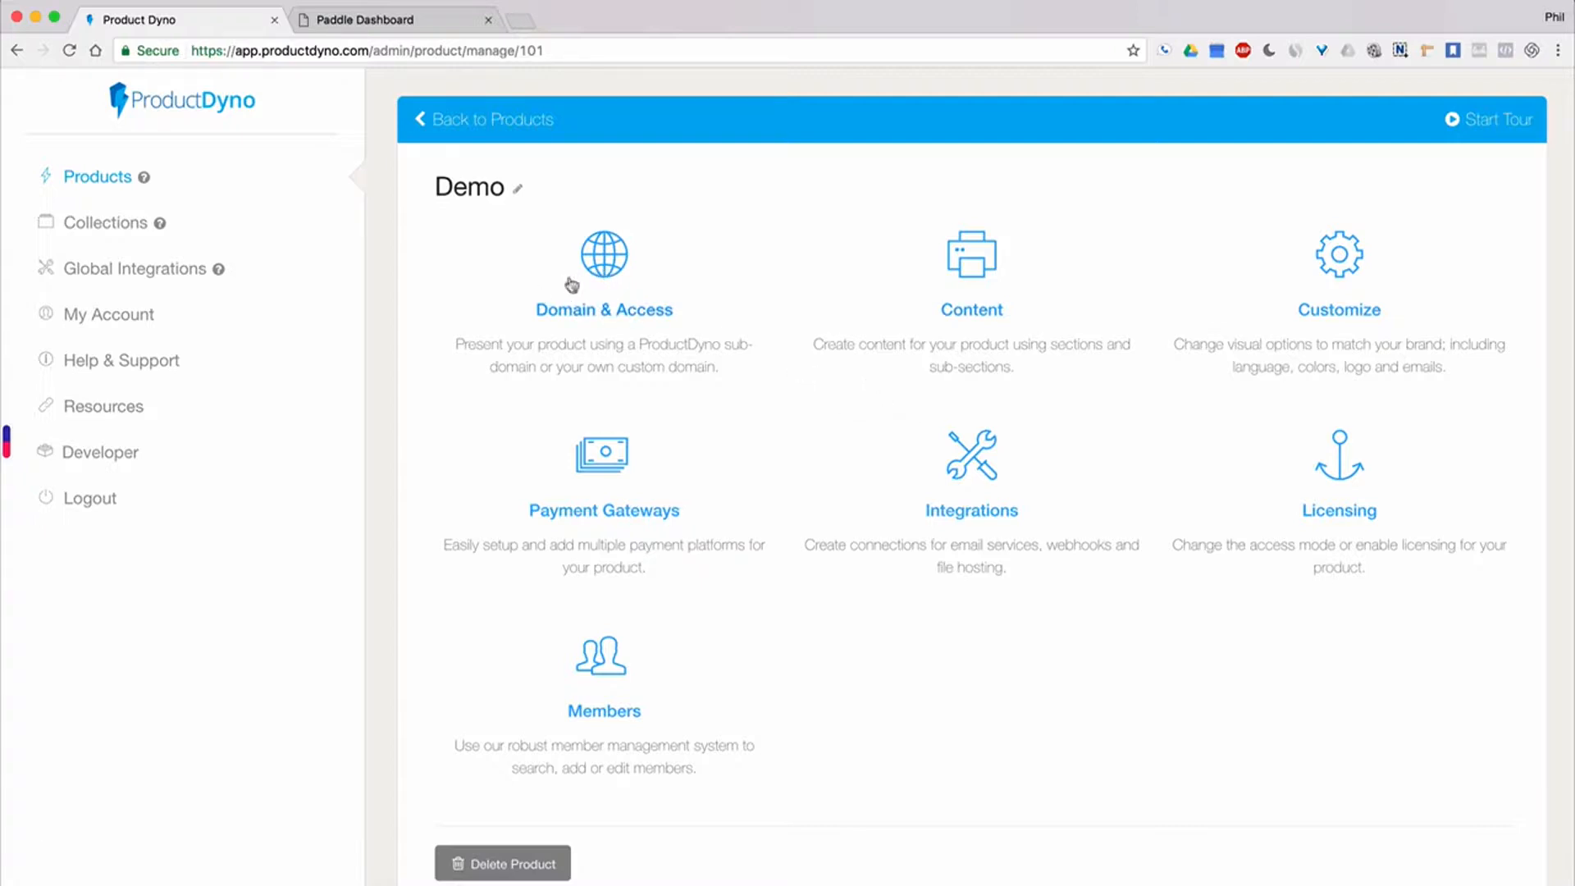
left_click(609, 295)
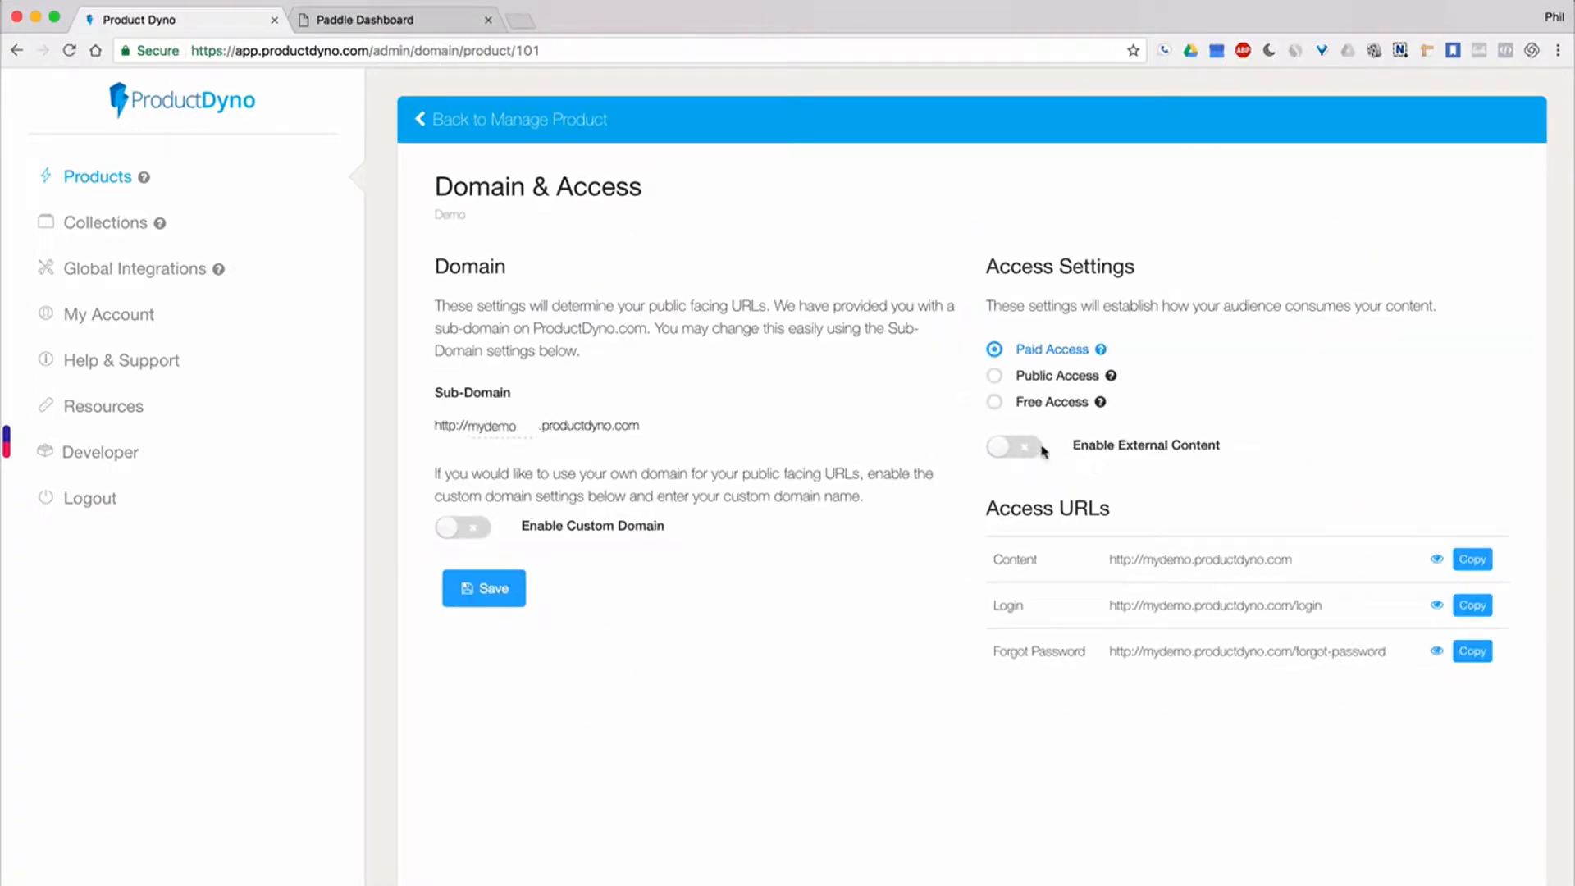
left_click(529, 123)
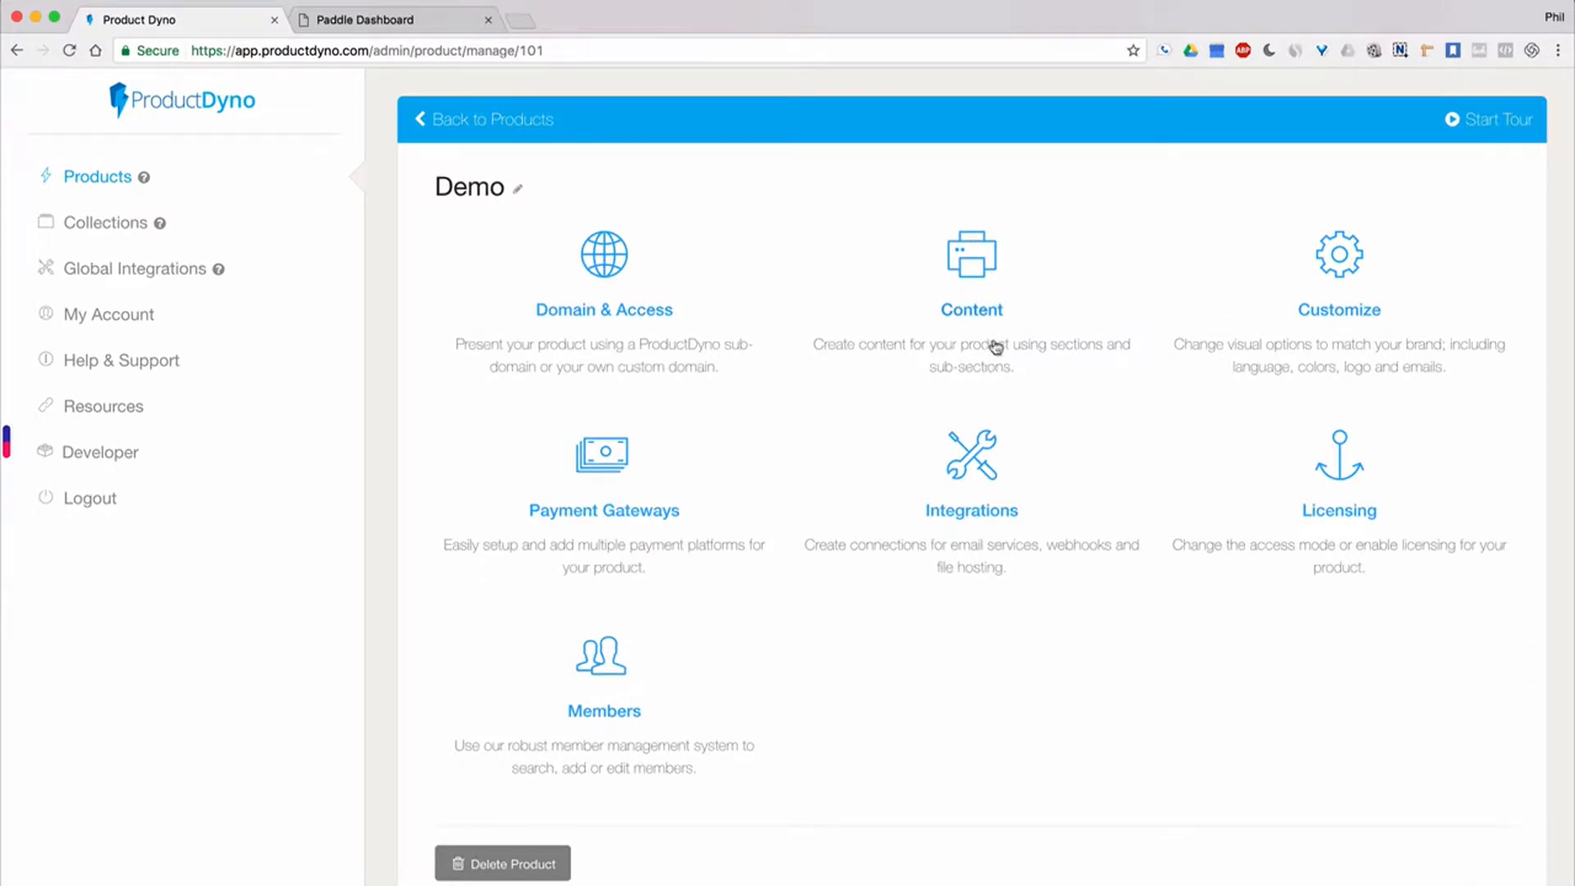
- In the Demo product's content, try Internet Marketing for Dummies as a top-level section and move both Success Habits sections above Instant 100% solution
left_click(978, 274)
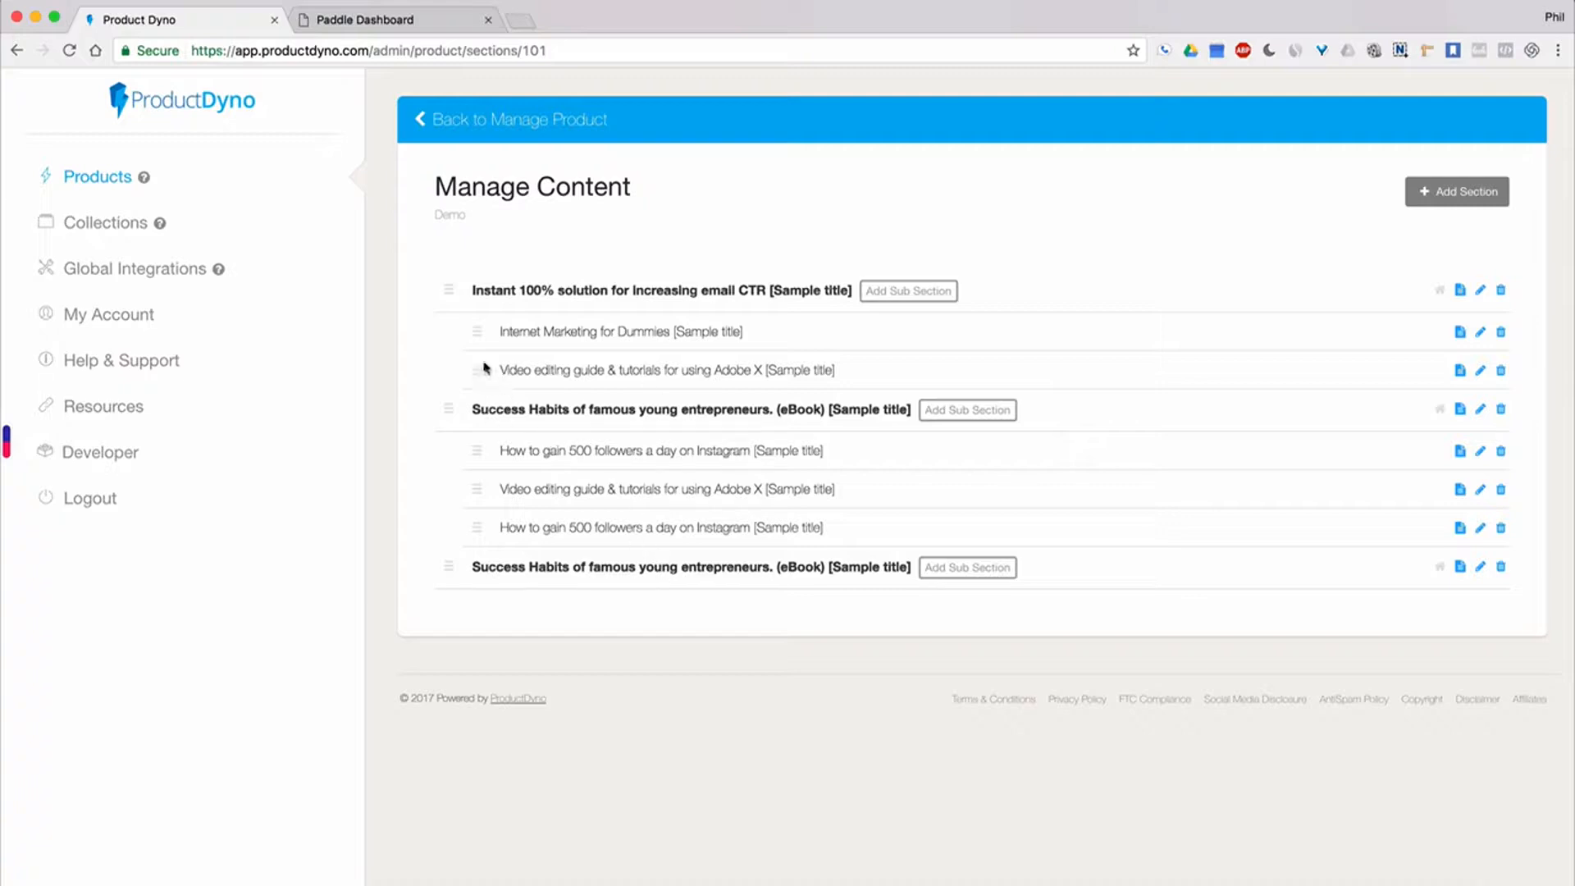
left_click_drag(476, 332, 447, 283)
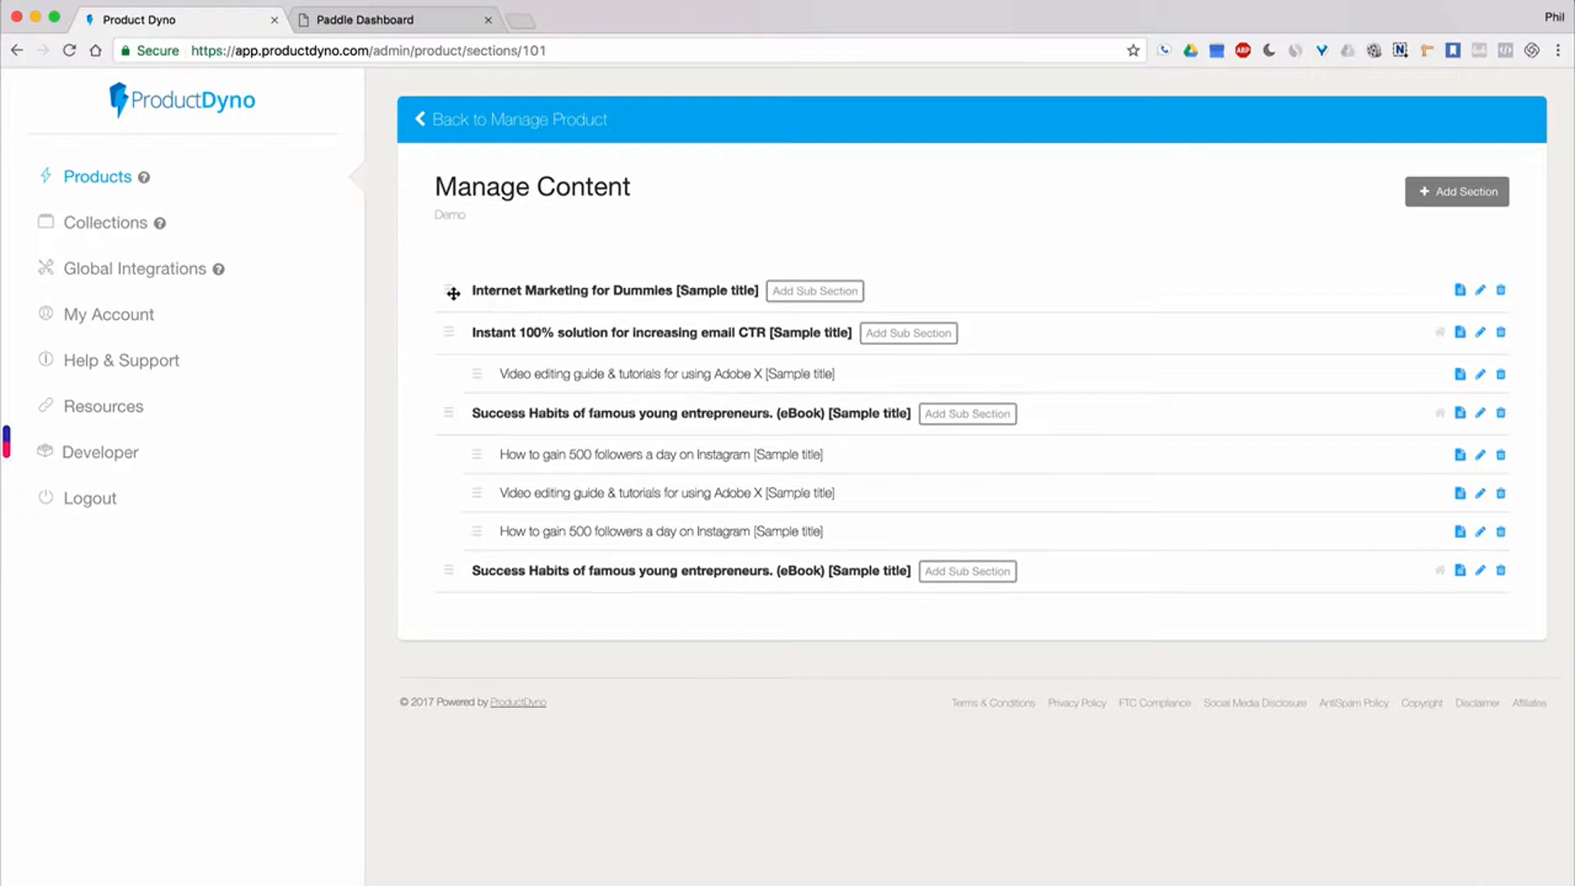
left_click_drag(453, 294, 495, 336)
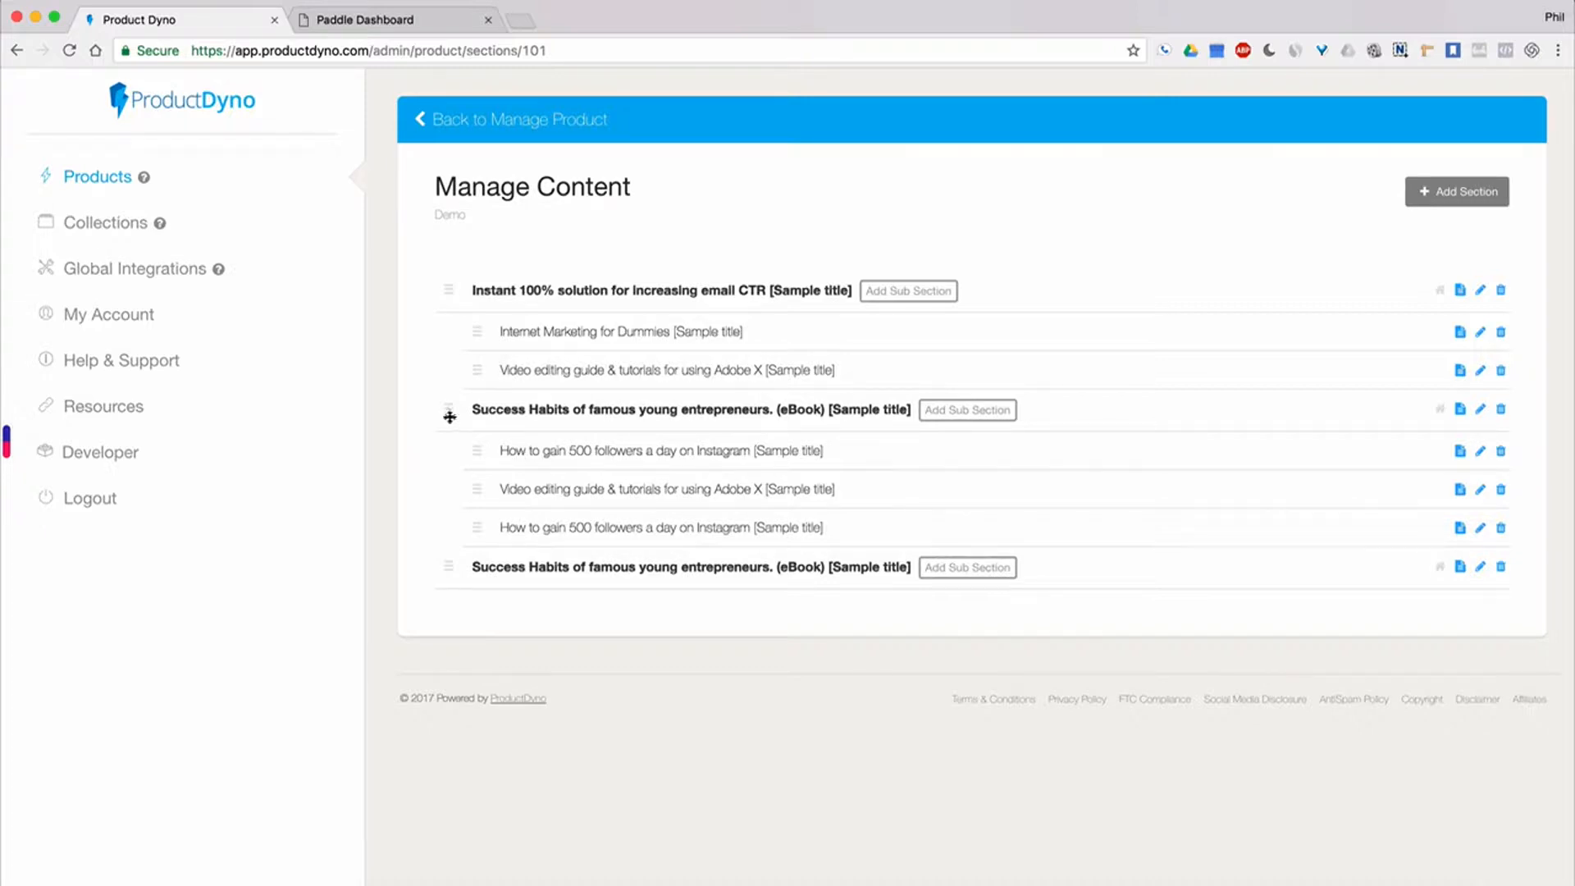
left_click_drag(448, 412, 443, 285)
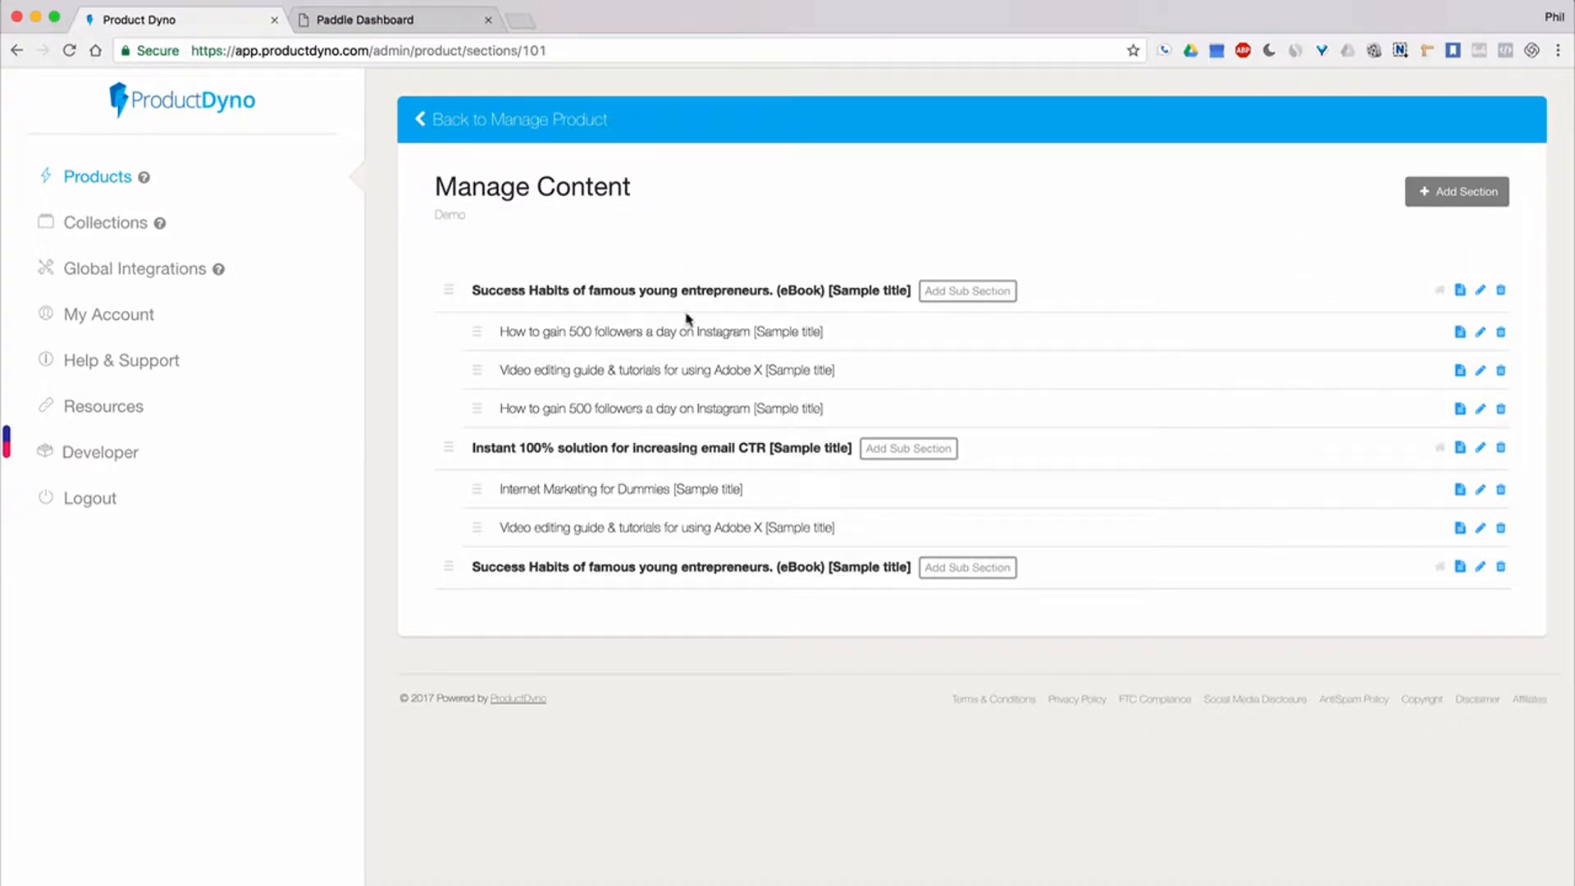
left_click_drag(447, 567, 443, 289)
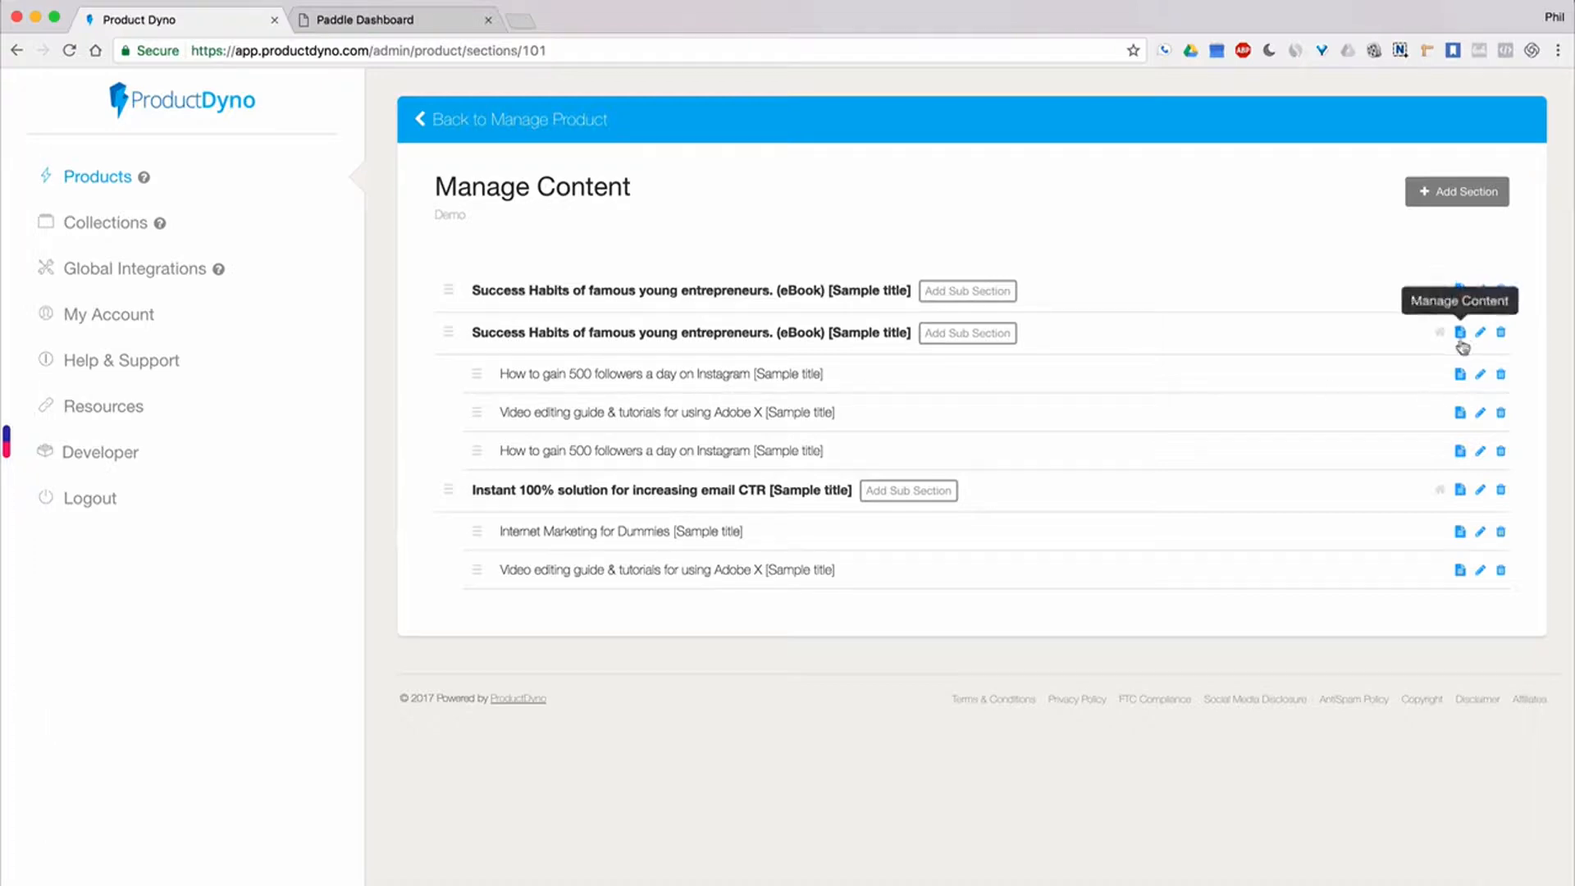
- Open and look over the content of the first "How to gain 500 followers a day on Instagram" sub-section
left_click(1460, 377)
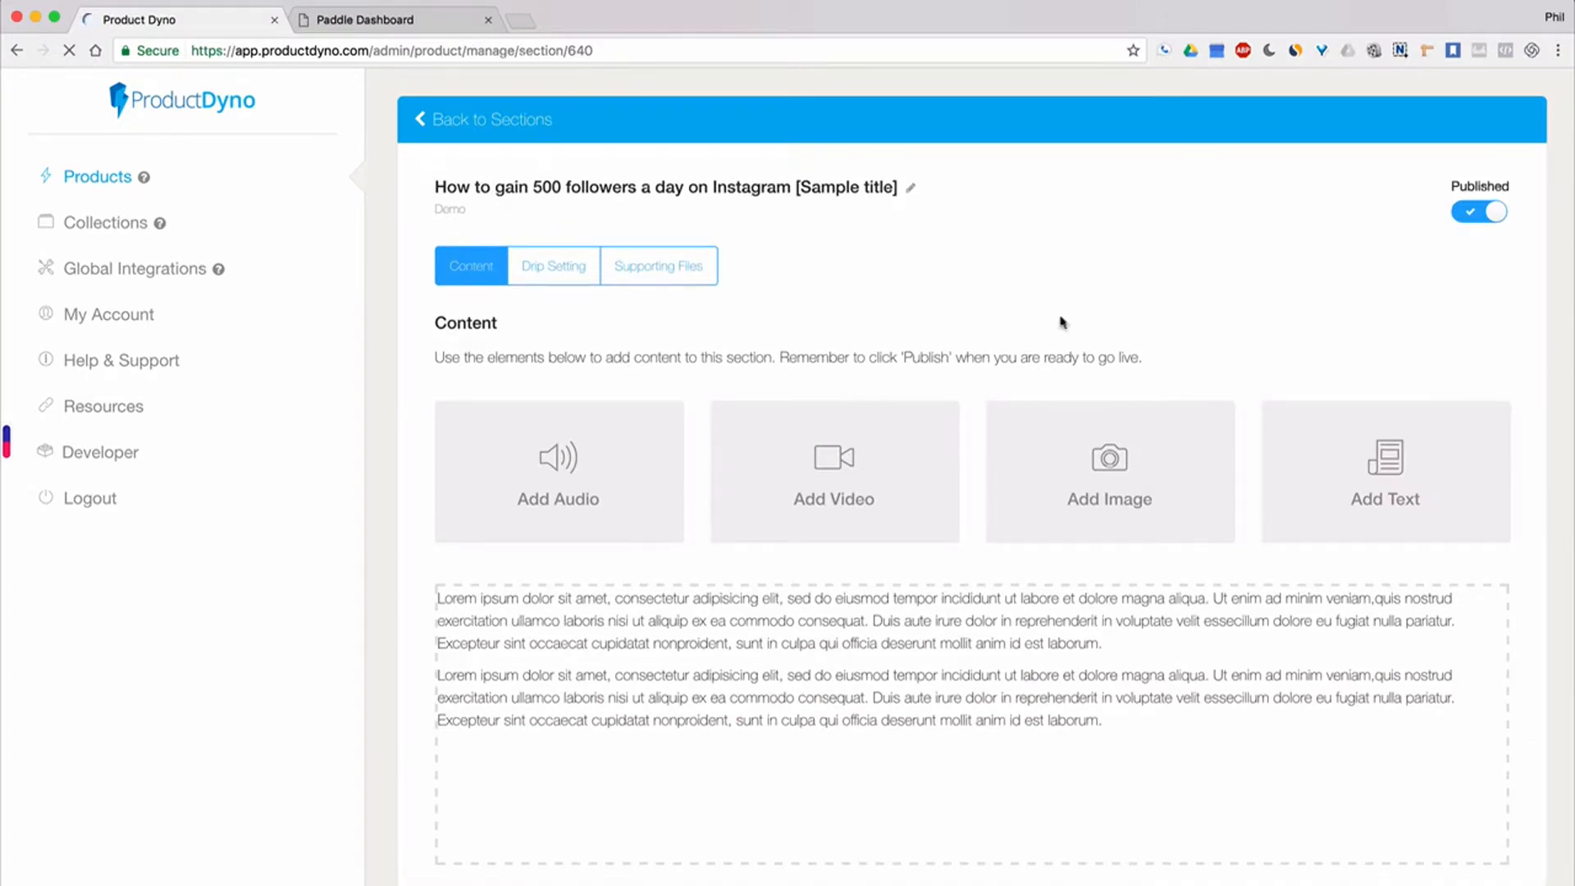
scroll(1066, 323, "down", 1)
scroll(1063, 322, "up", 1)
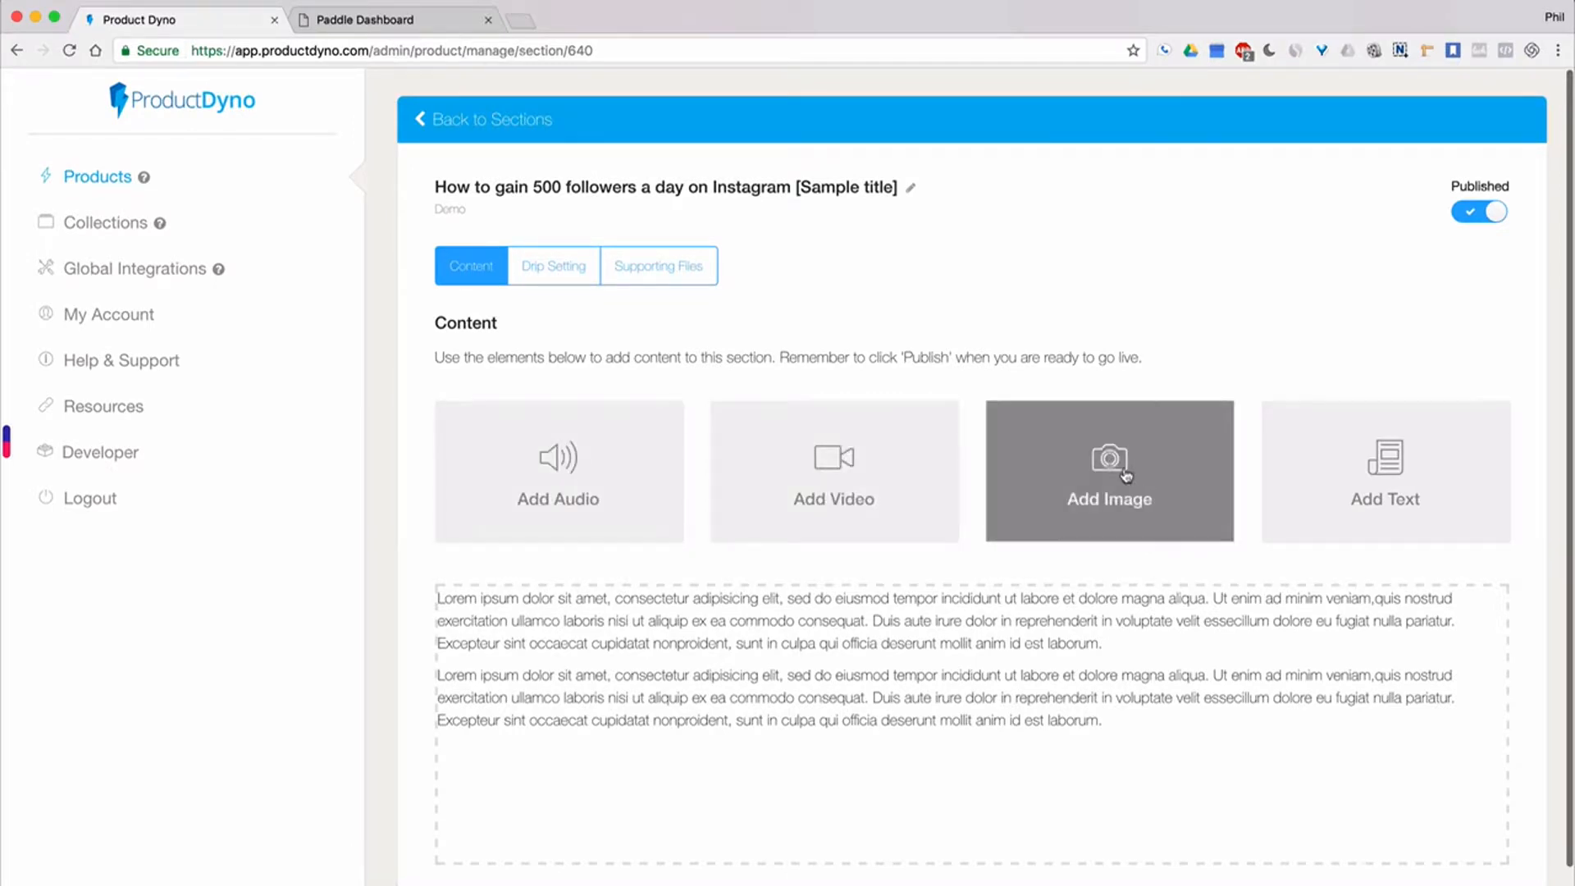
- Examine the paragraph style and alignment options of the Add Text editor, closing it without adding text
left_click(1313, 482)
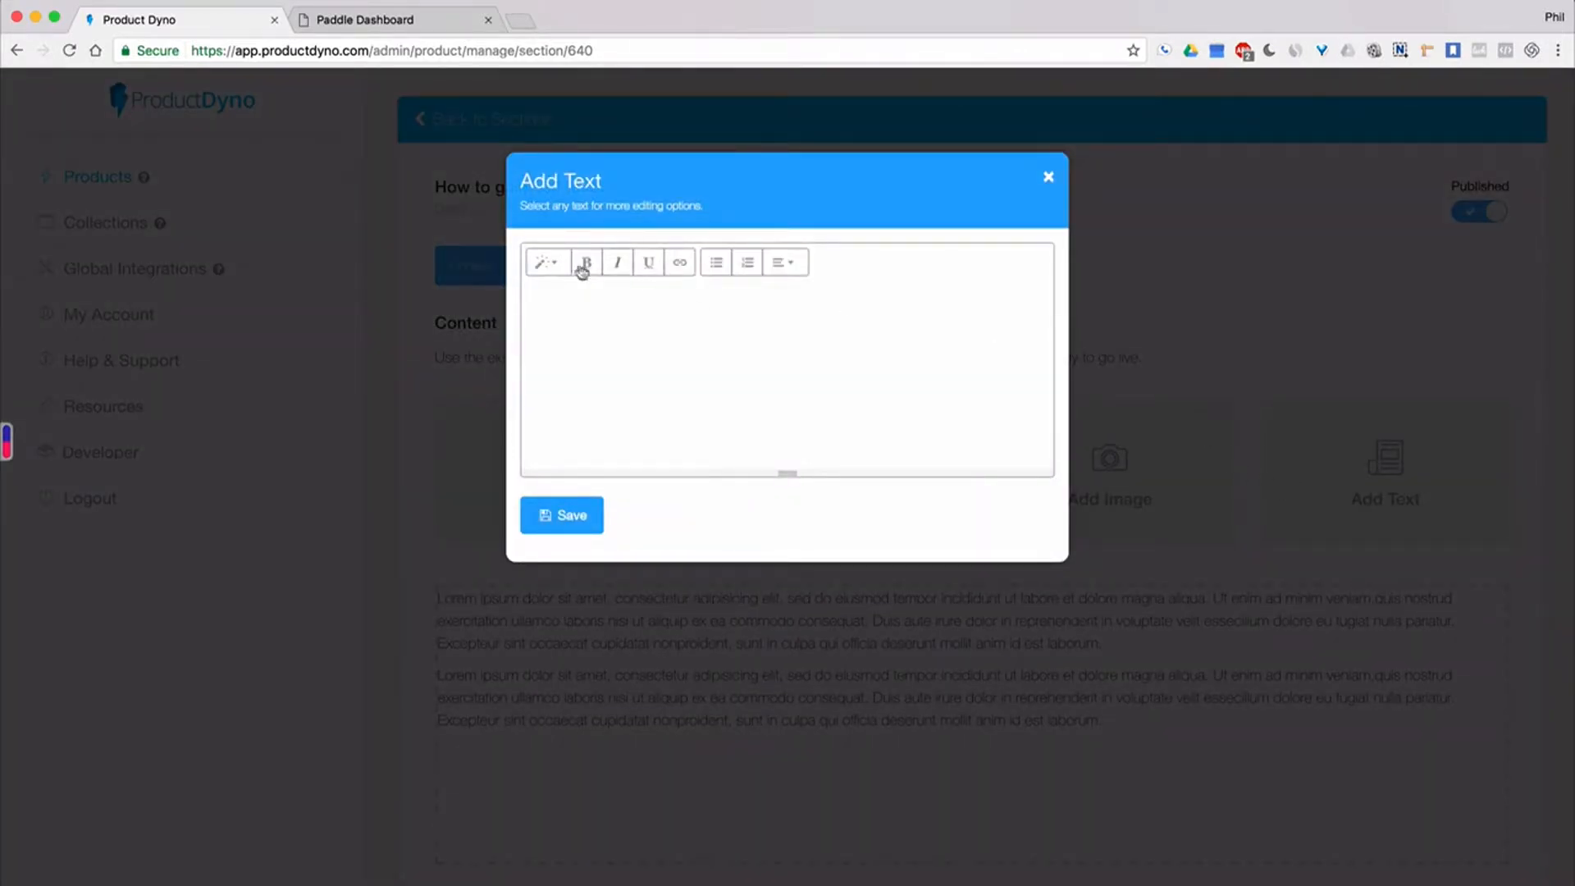
left_click(554, 271)
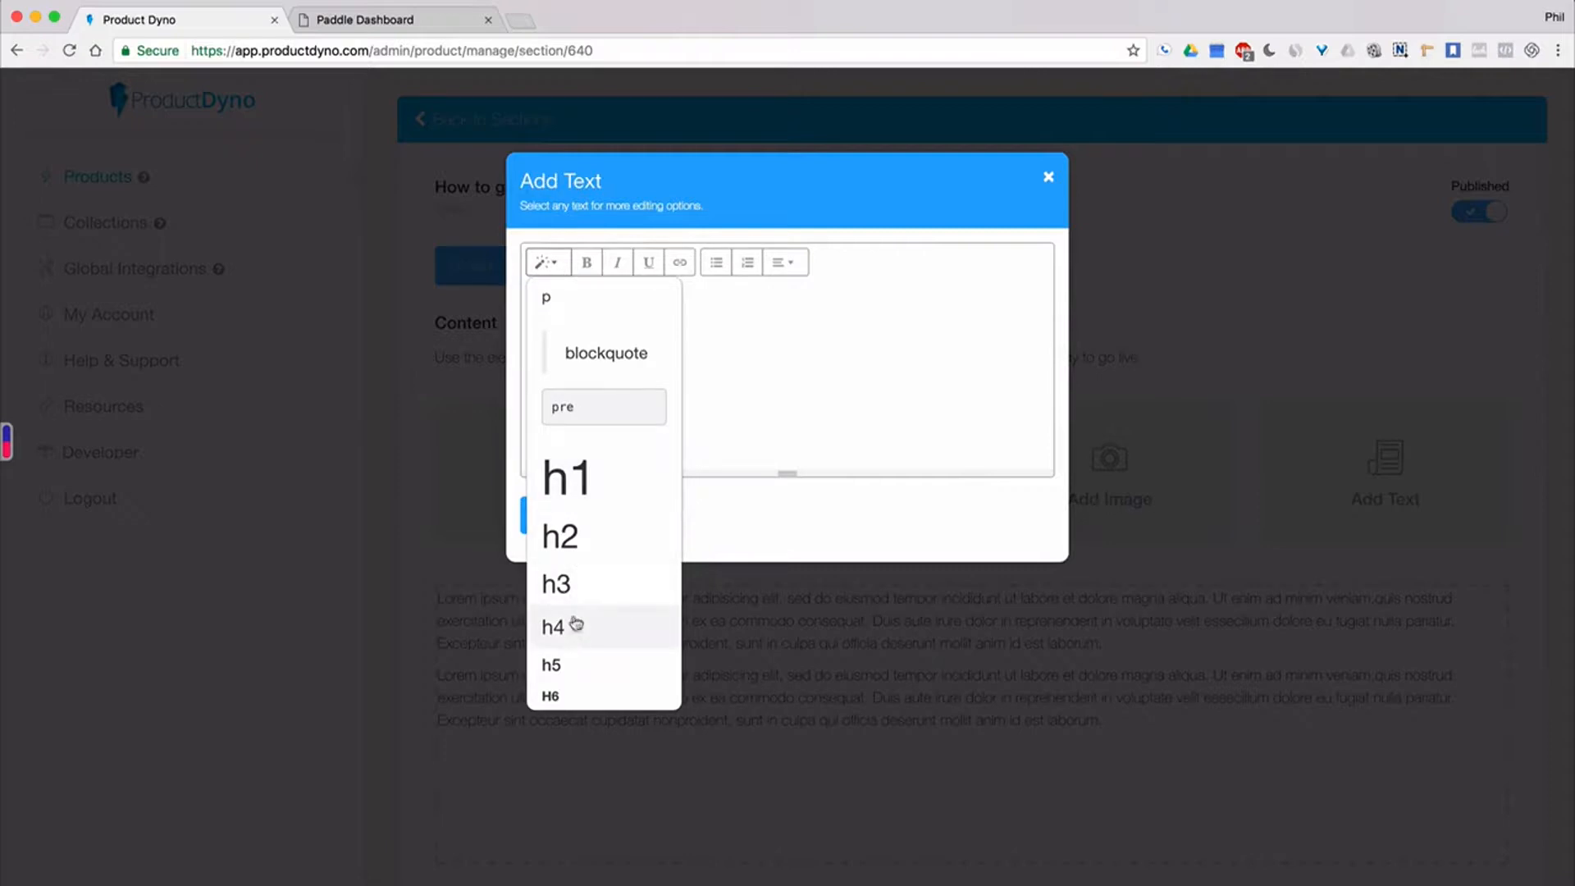
left_click(771, 380)
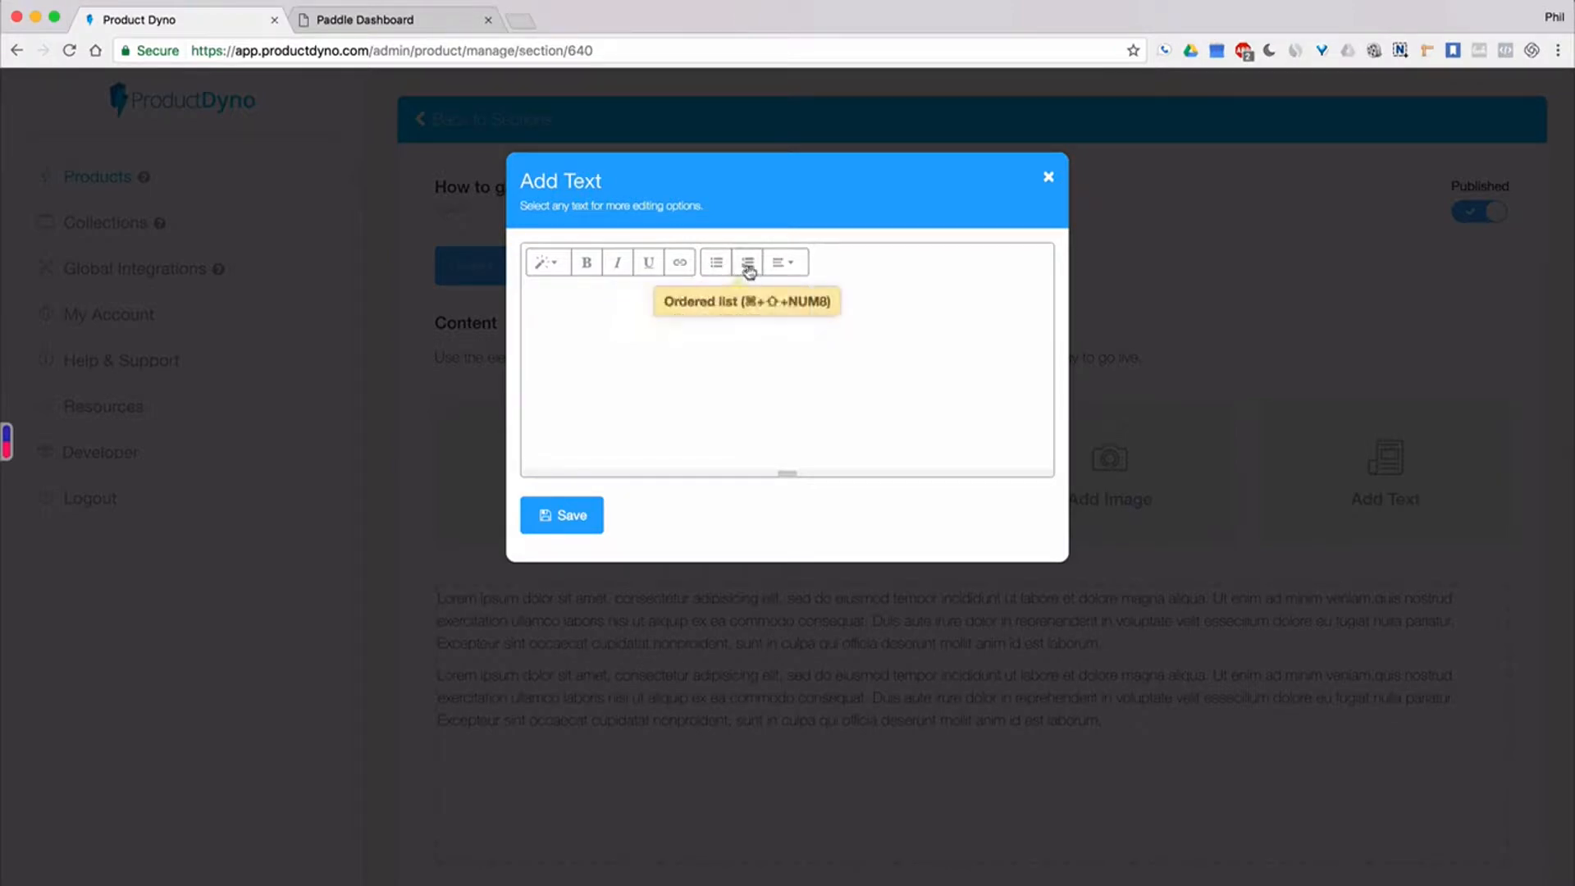
left_click(792, 269)
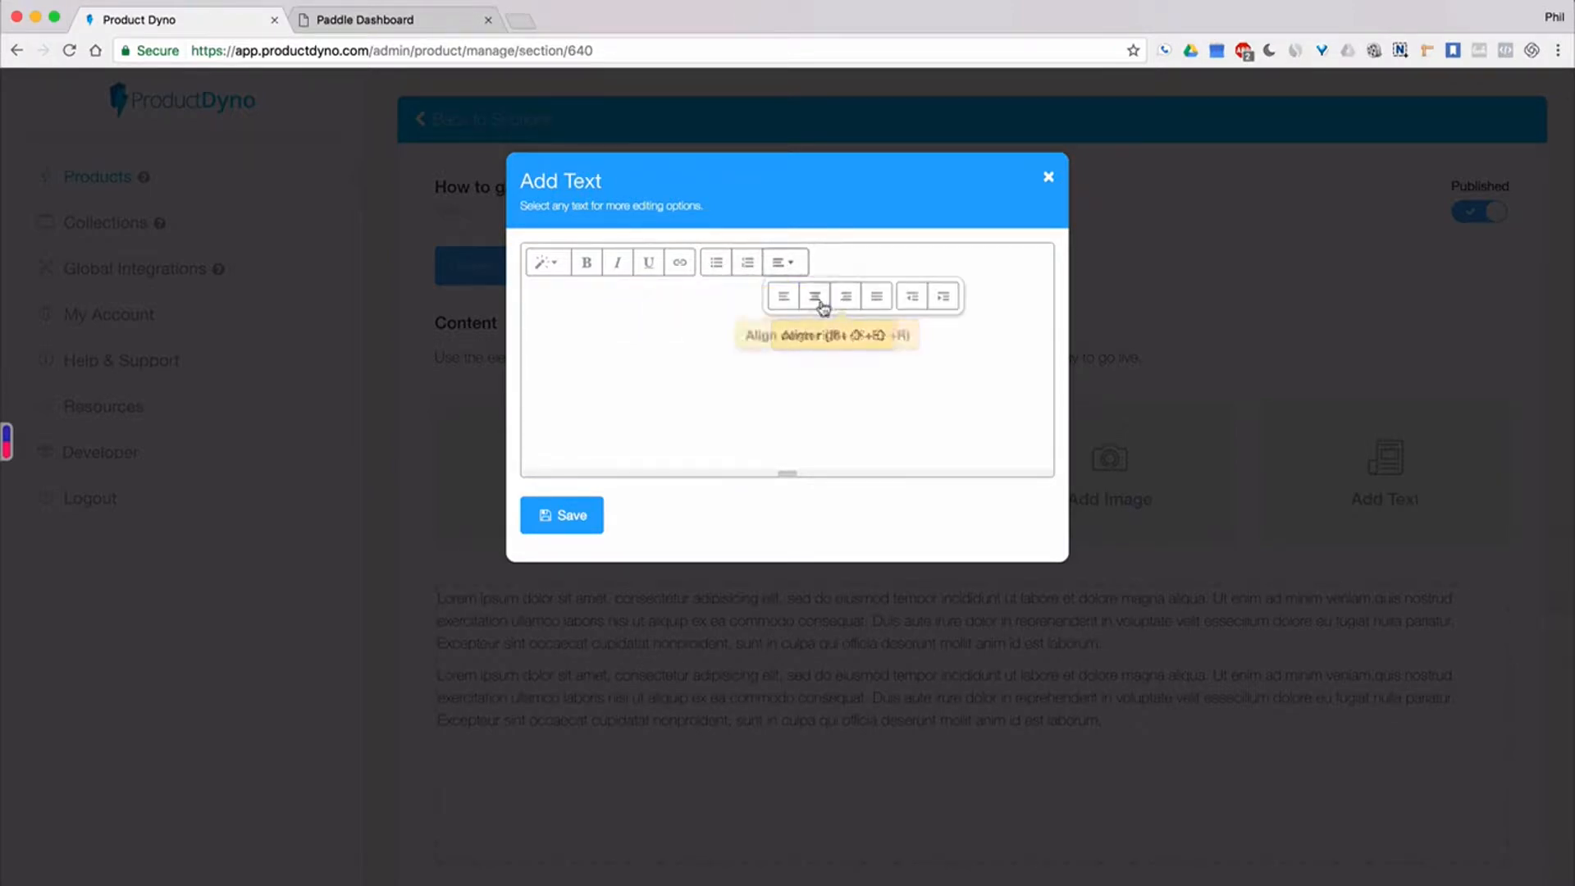
left_click(846, 269)
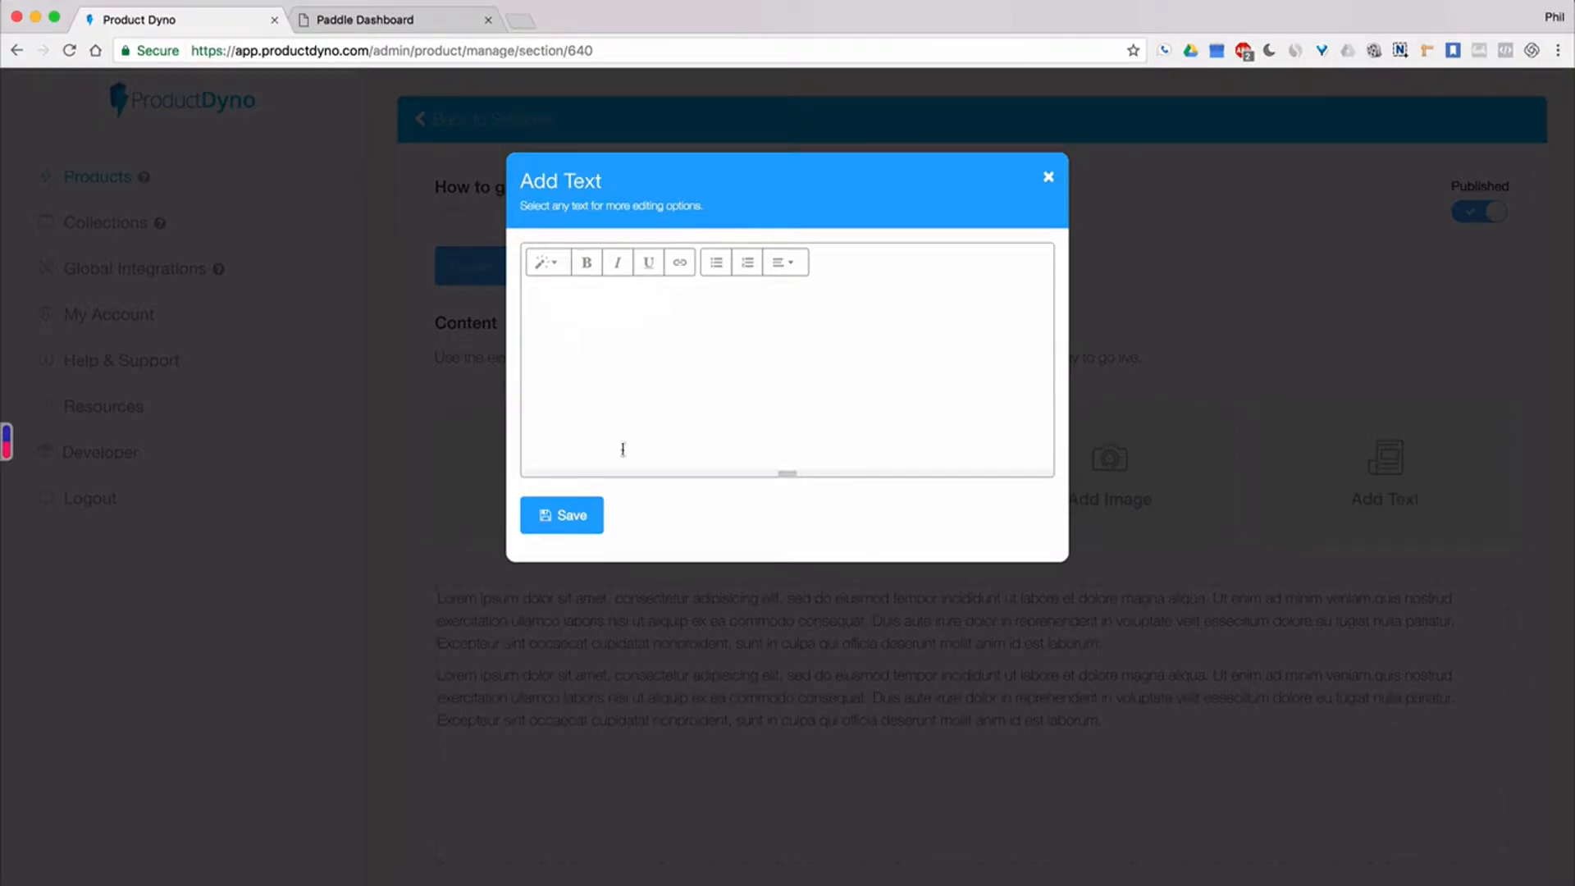
left_click(1048, 177)
- Examine the Youtube / Vimeo, Video URL and Upload options for adding a video, closing the dialog without adding one
scroll(809, 703, "down", 1)
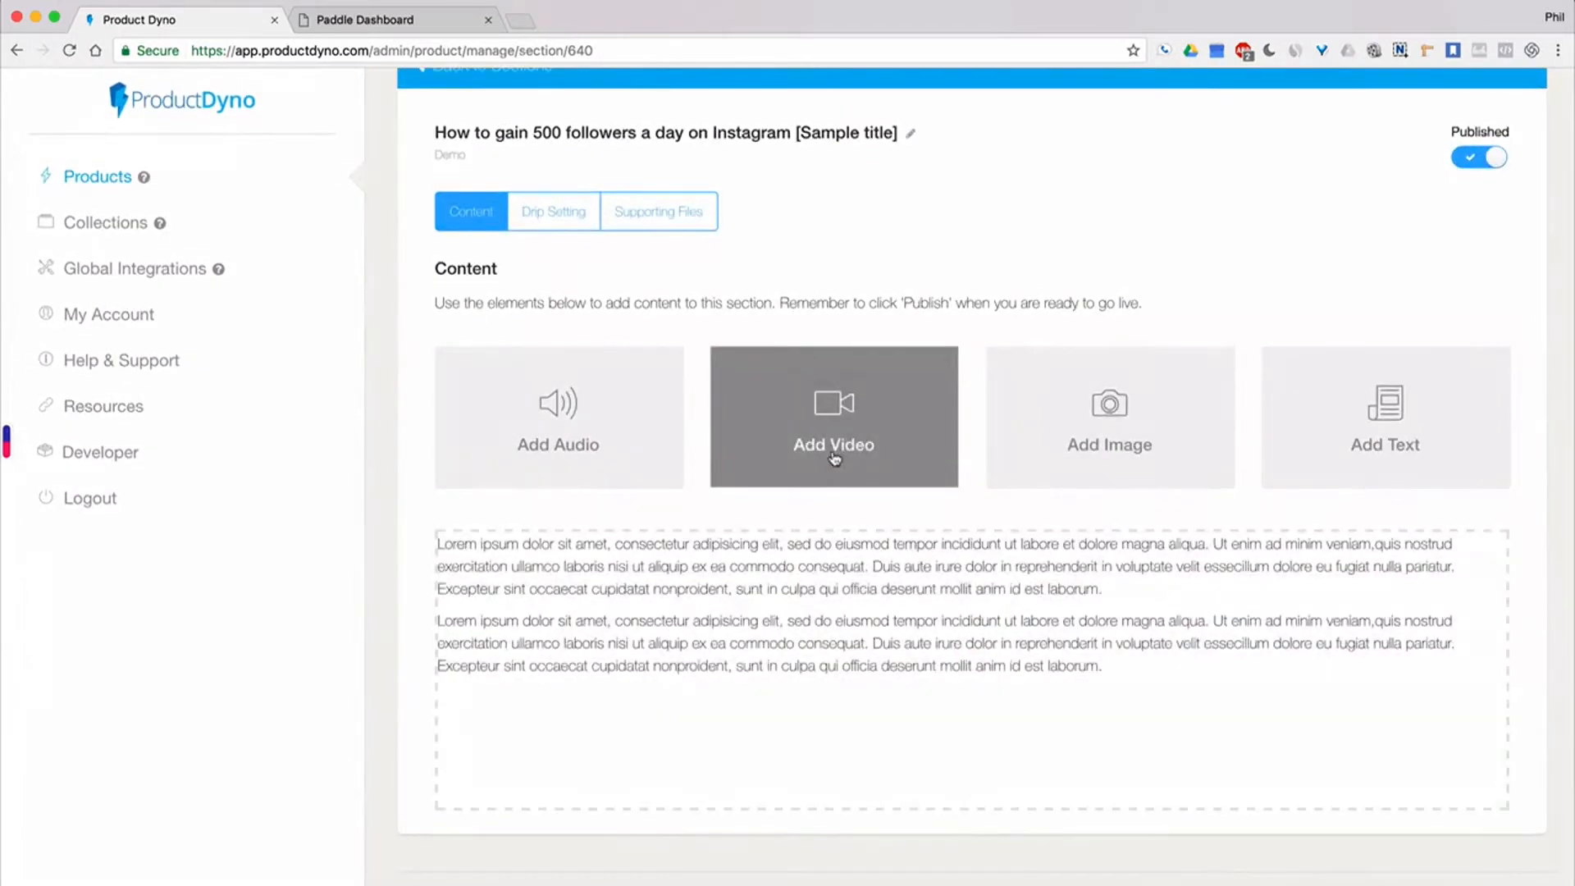
left_click(834, 466)
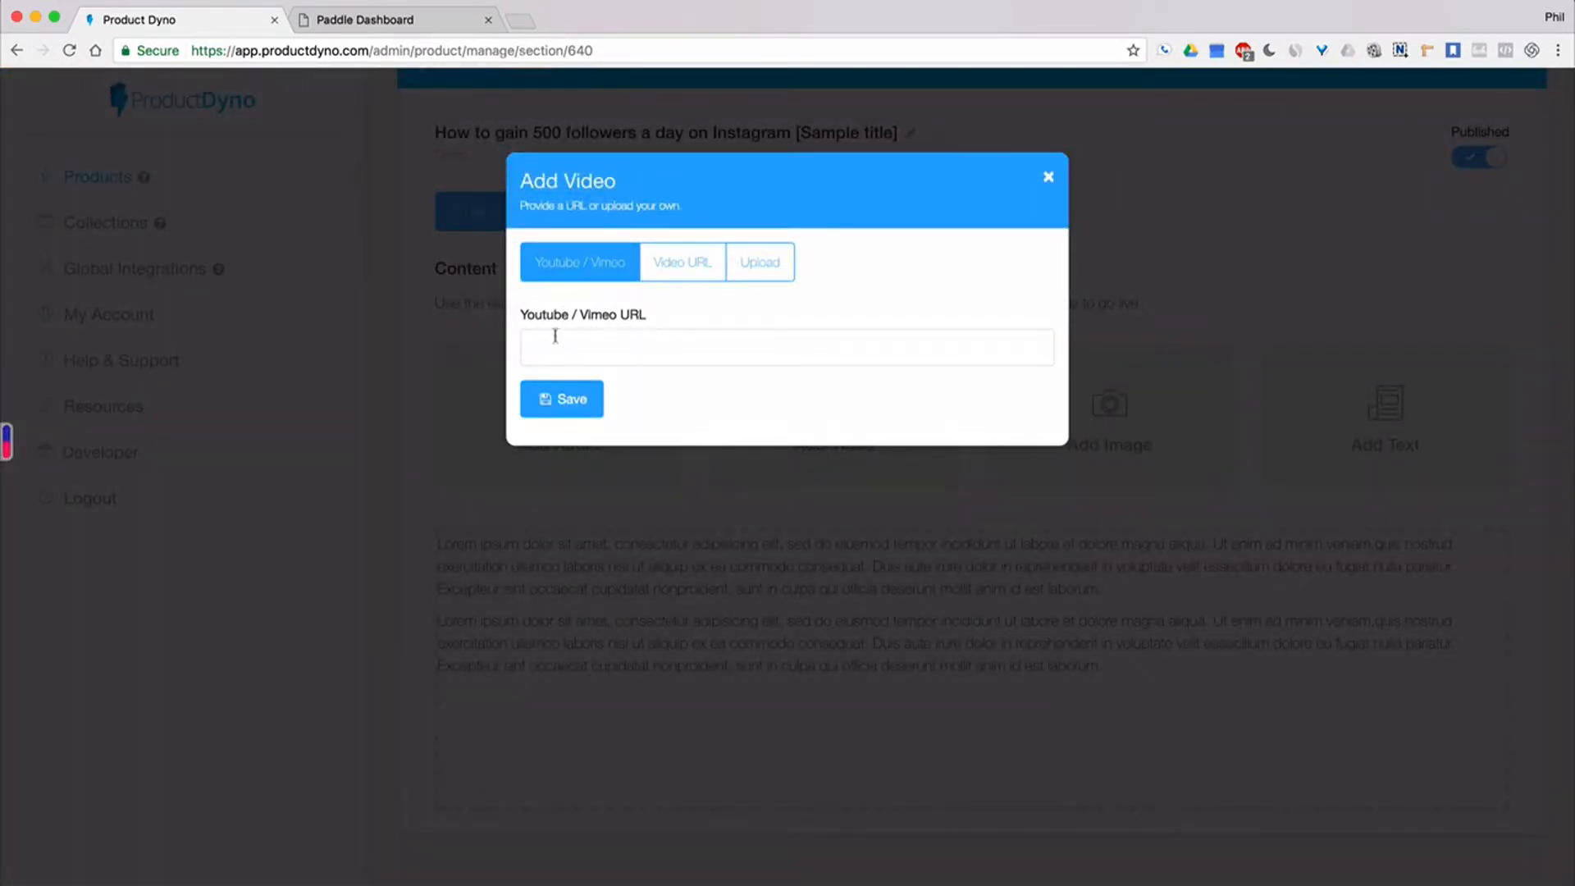
left_click(679, 274)
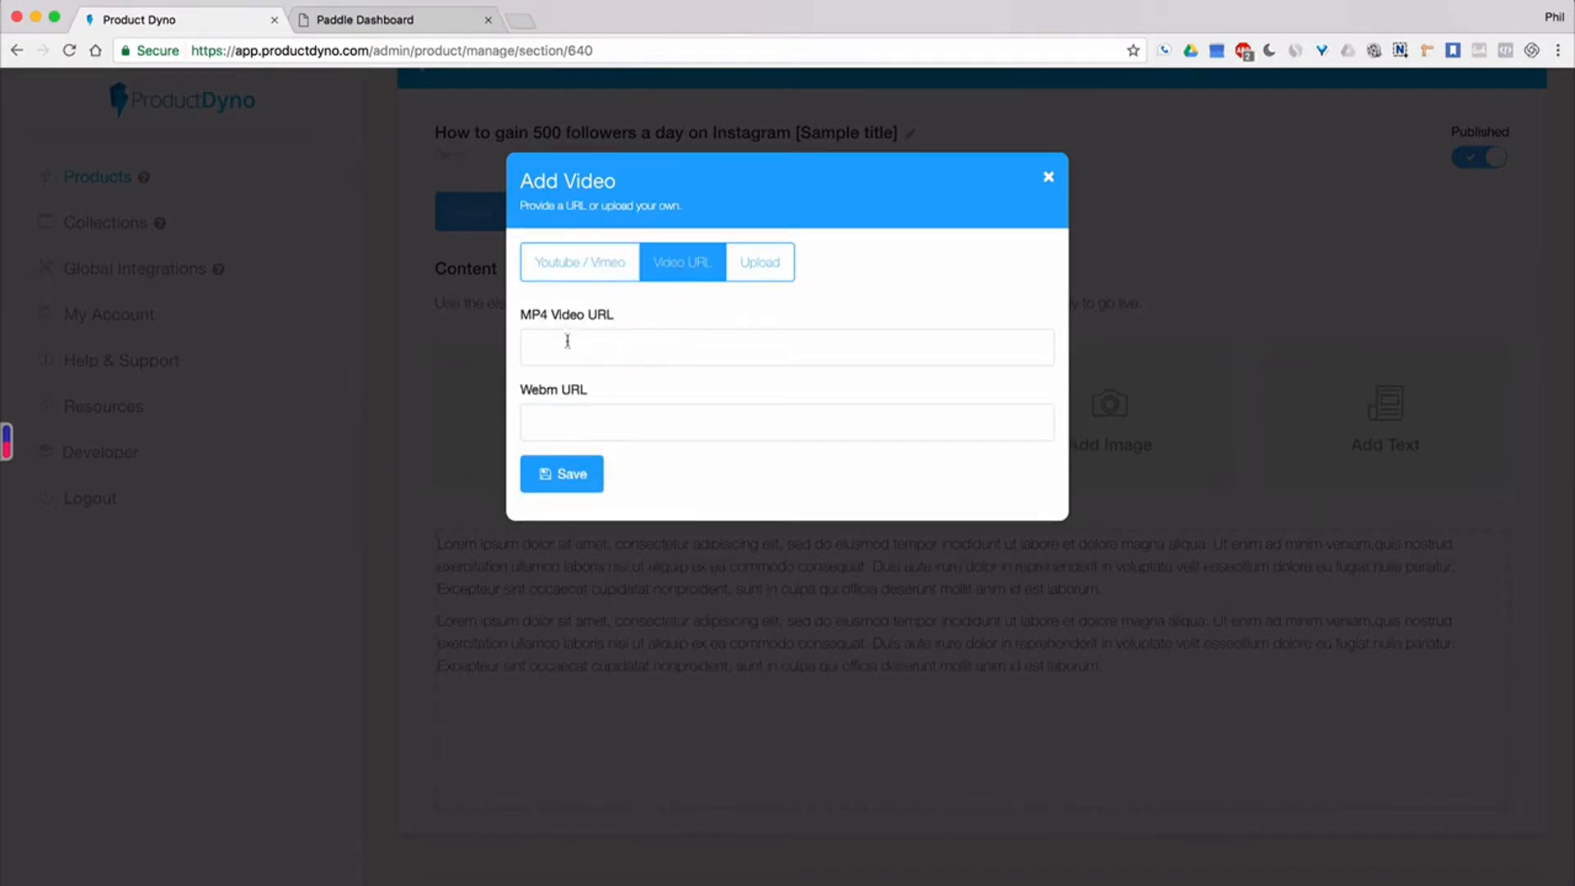
left_click(769, 274)
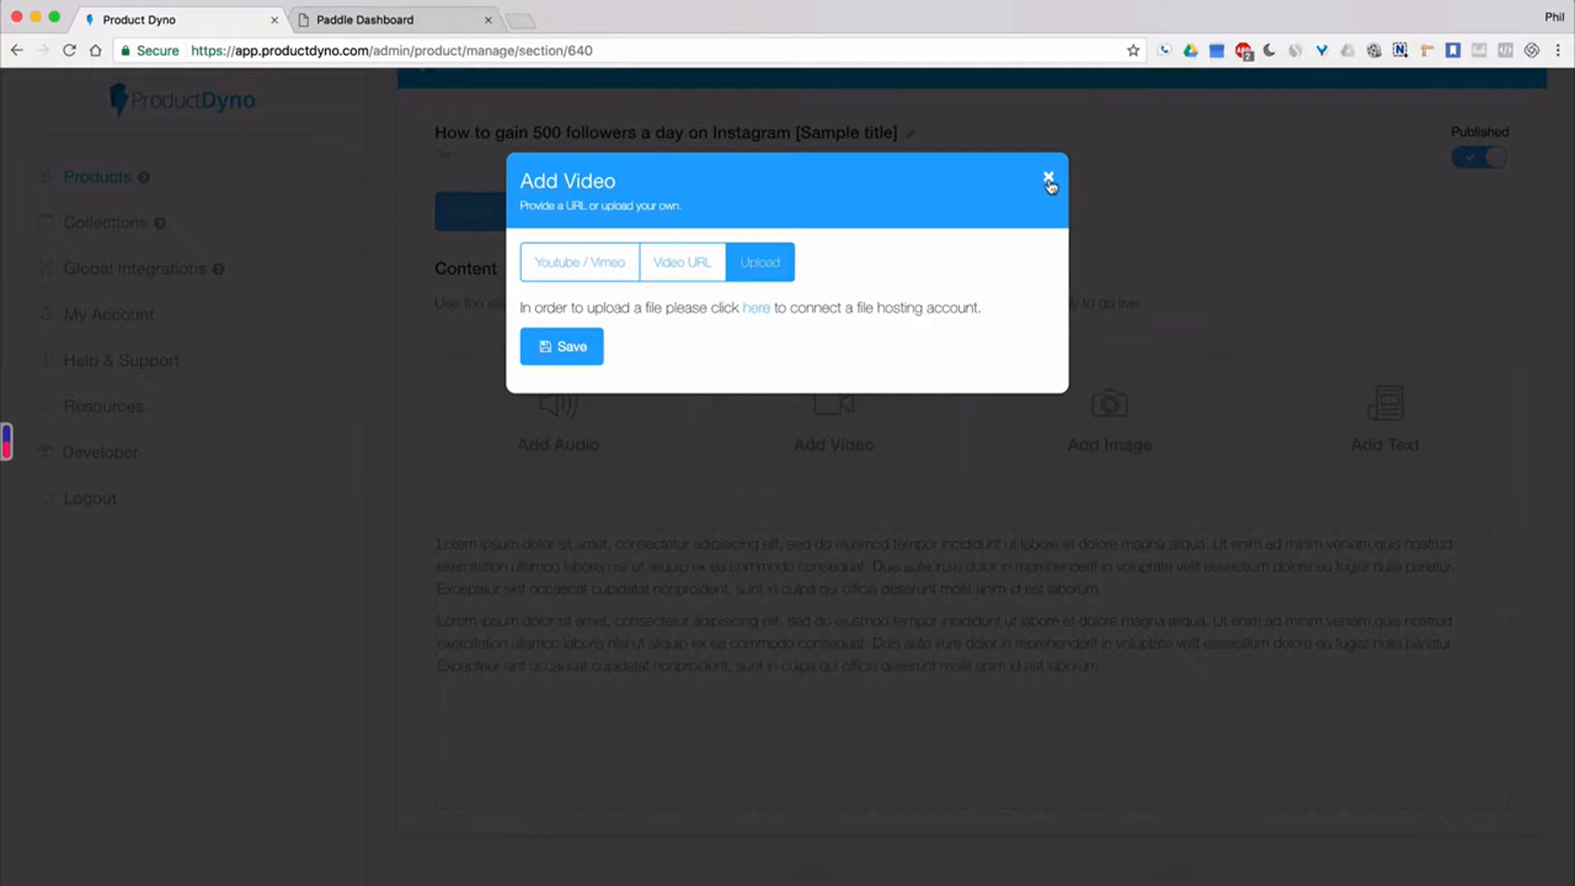
left_click(1048, 179)
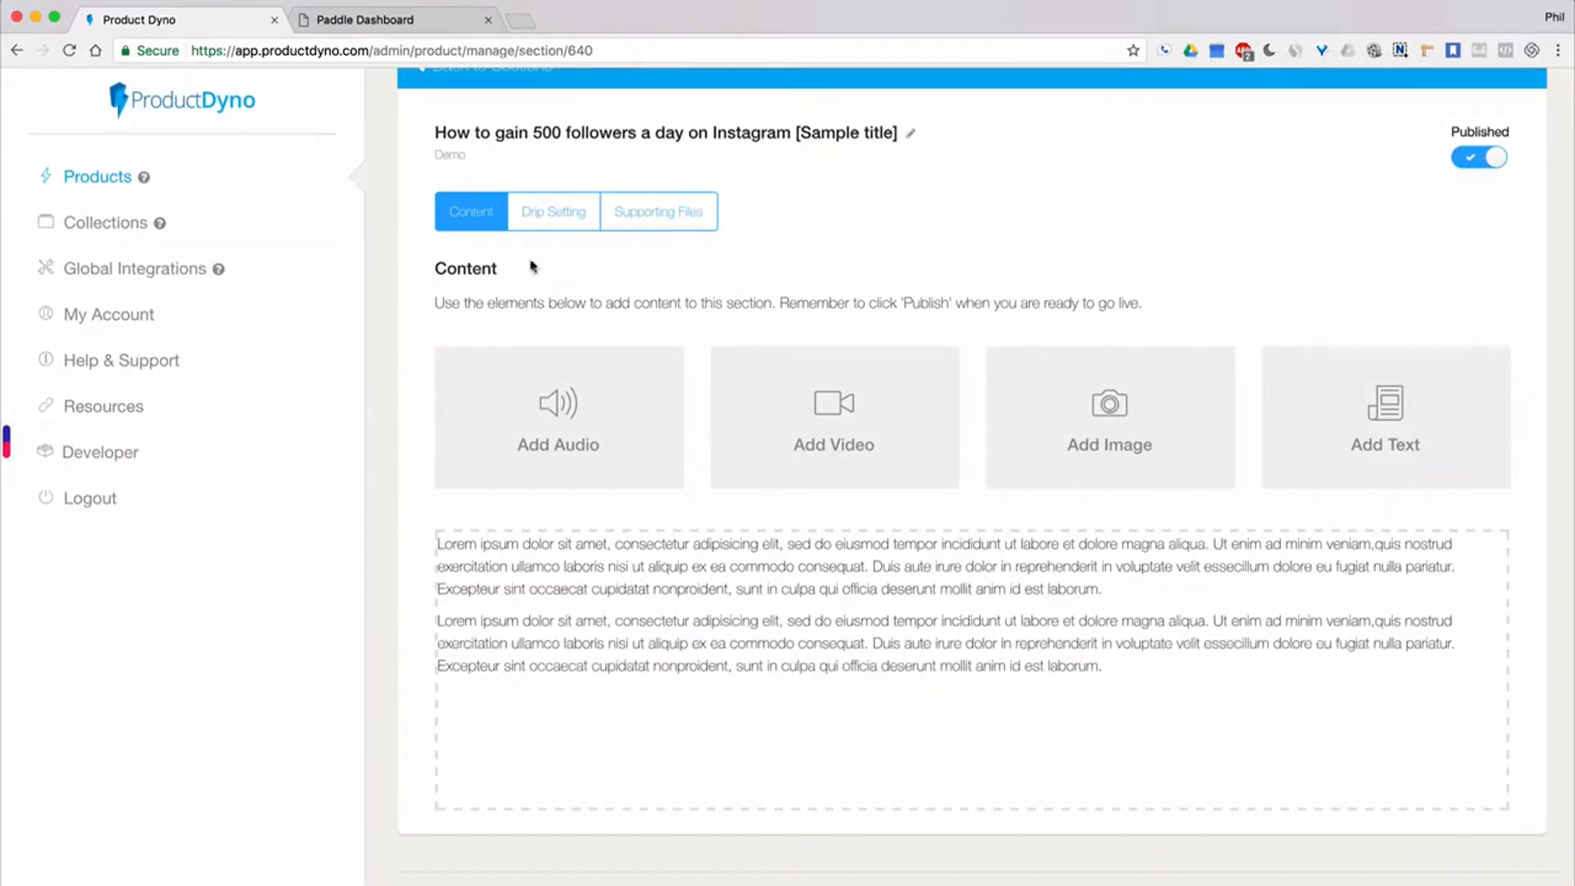
- Check the sub-section's drip settings and supporting files, returning through the section list to the Demo product's management options
left_click(555, 215)
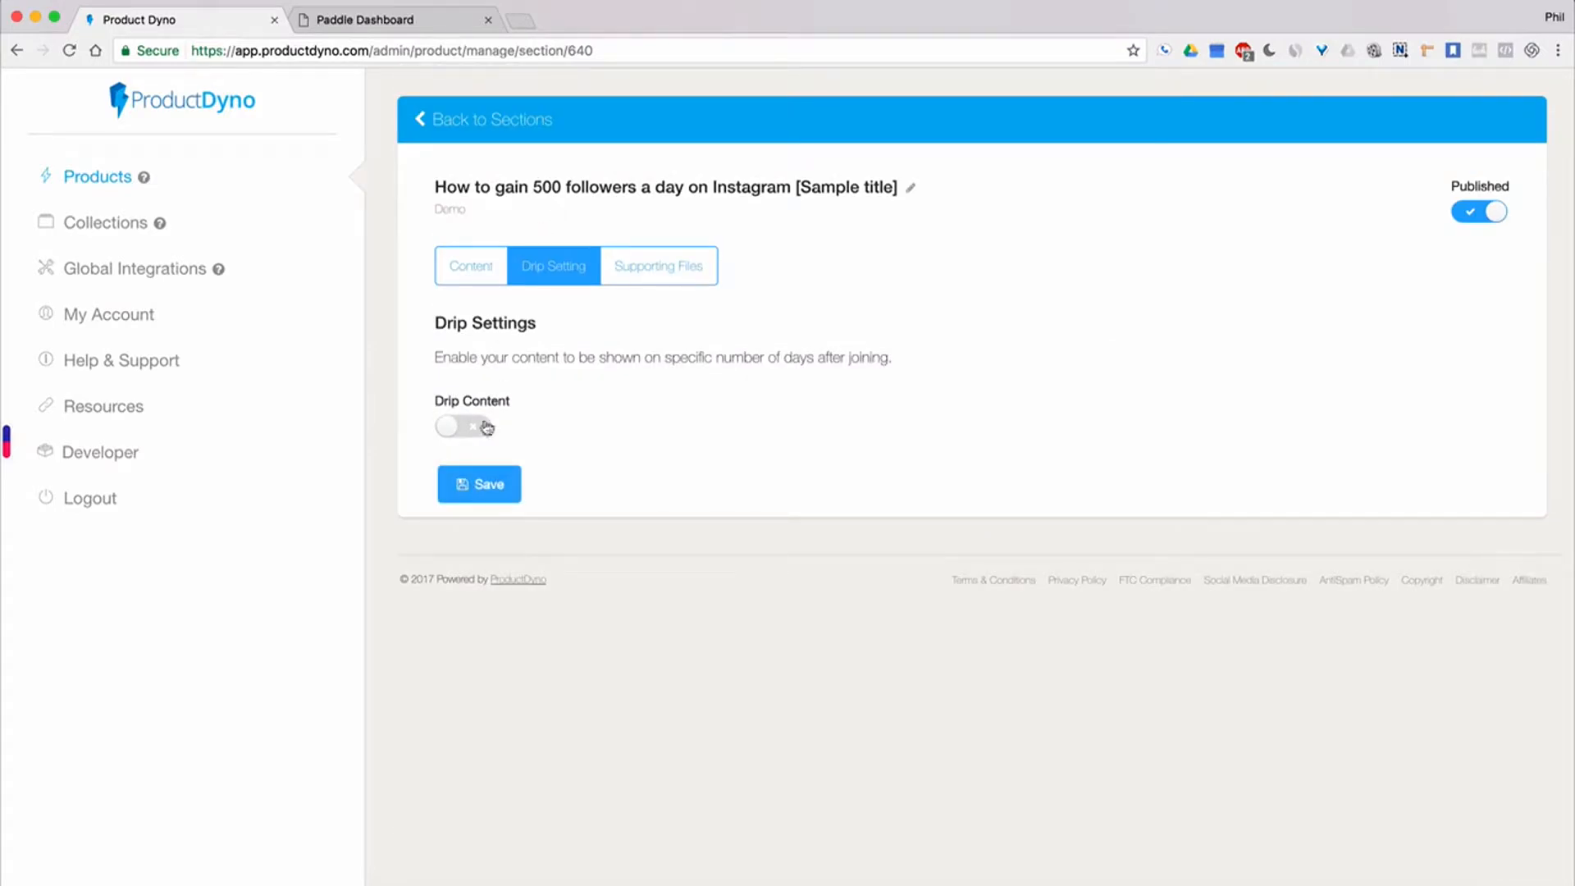
left_click(670, 277)
left_click(520, 123)
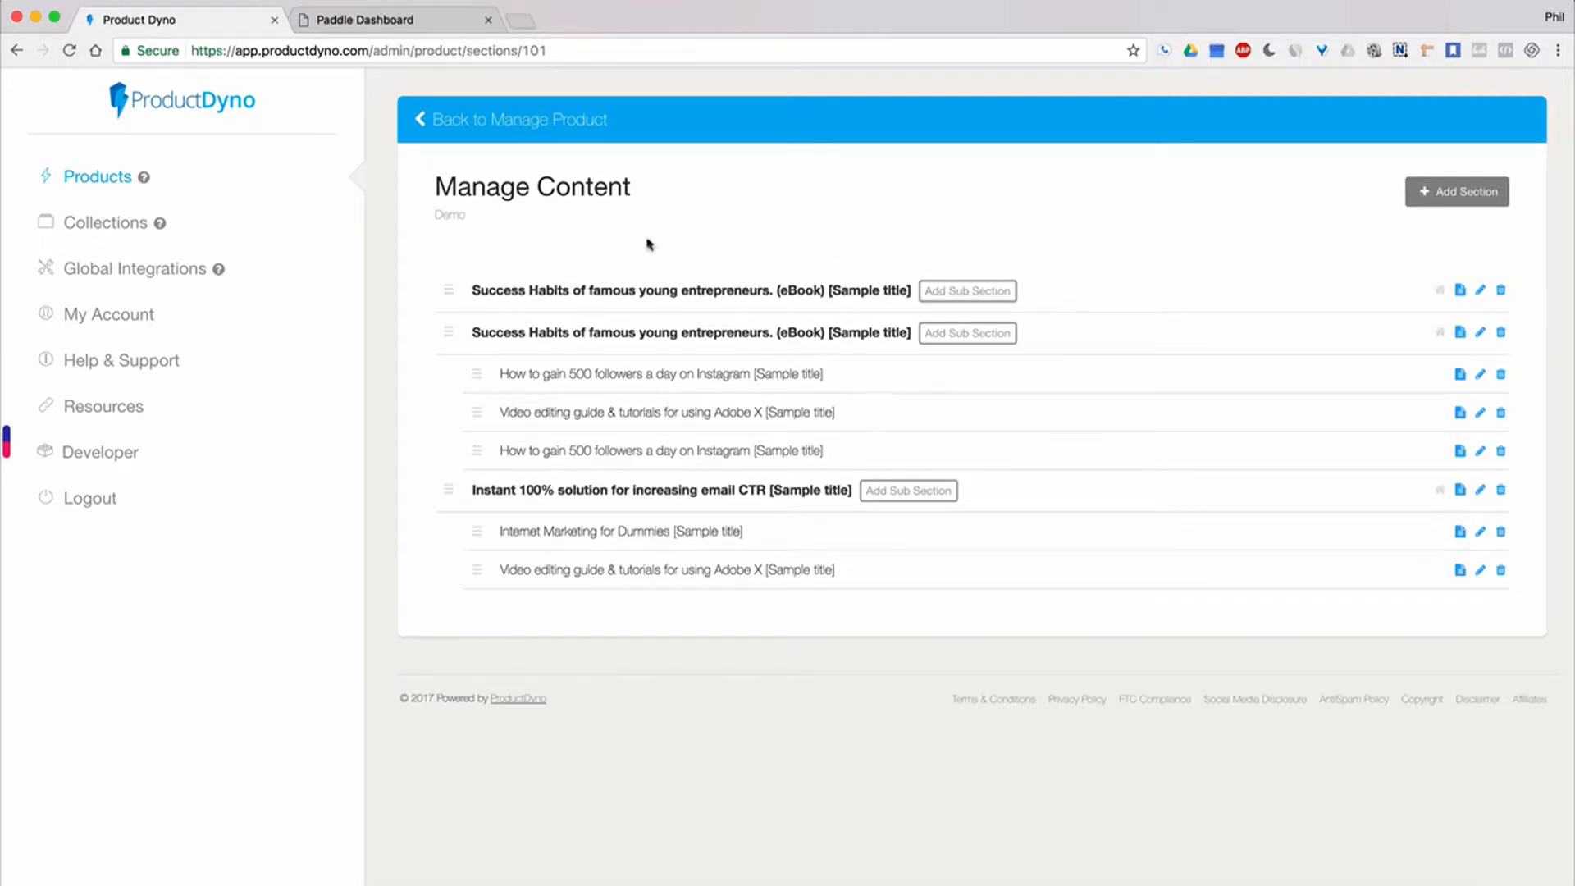
left_click(502, 124)
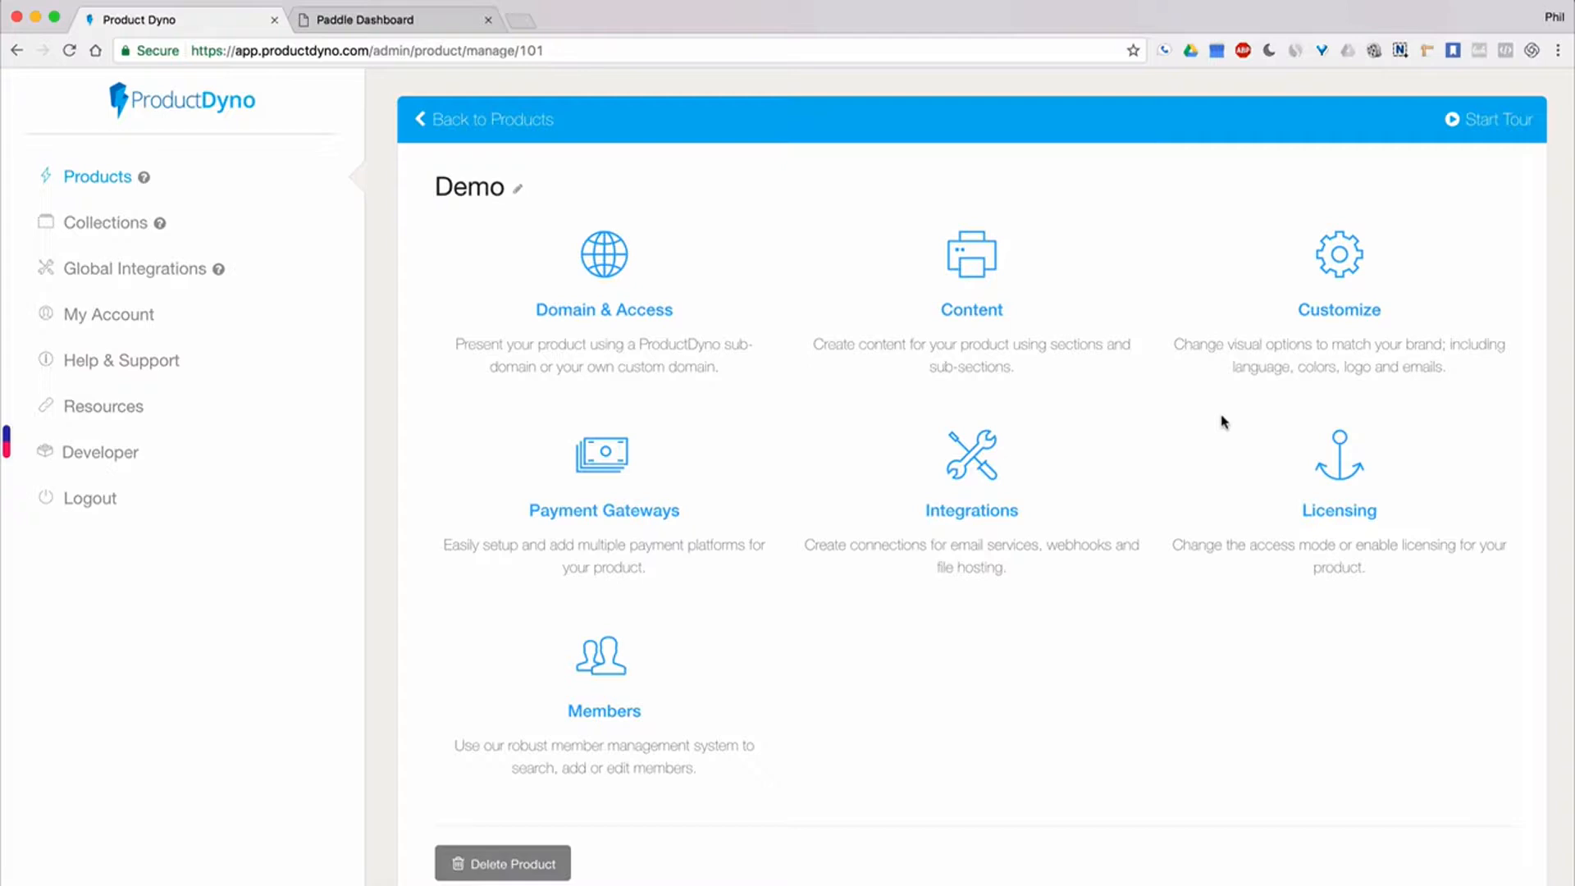
- Open the Demo product's customization settings and view the available themes, closing the selection without changing the theme
left_click(1339, 269)
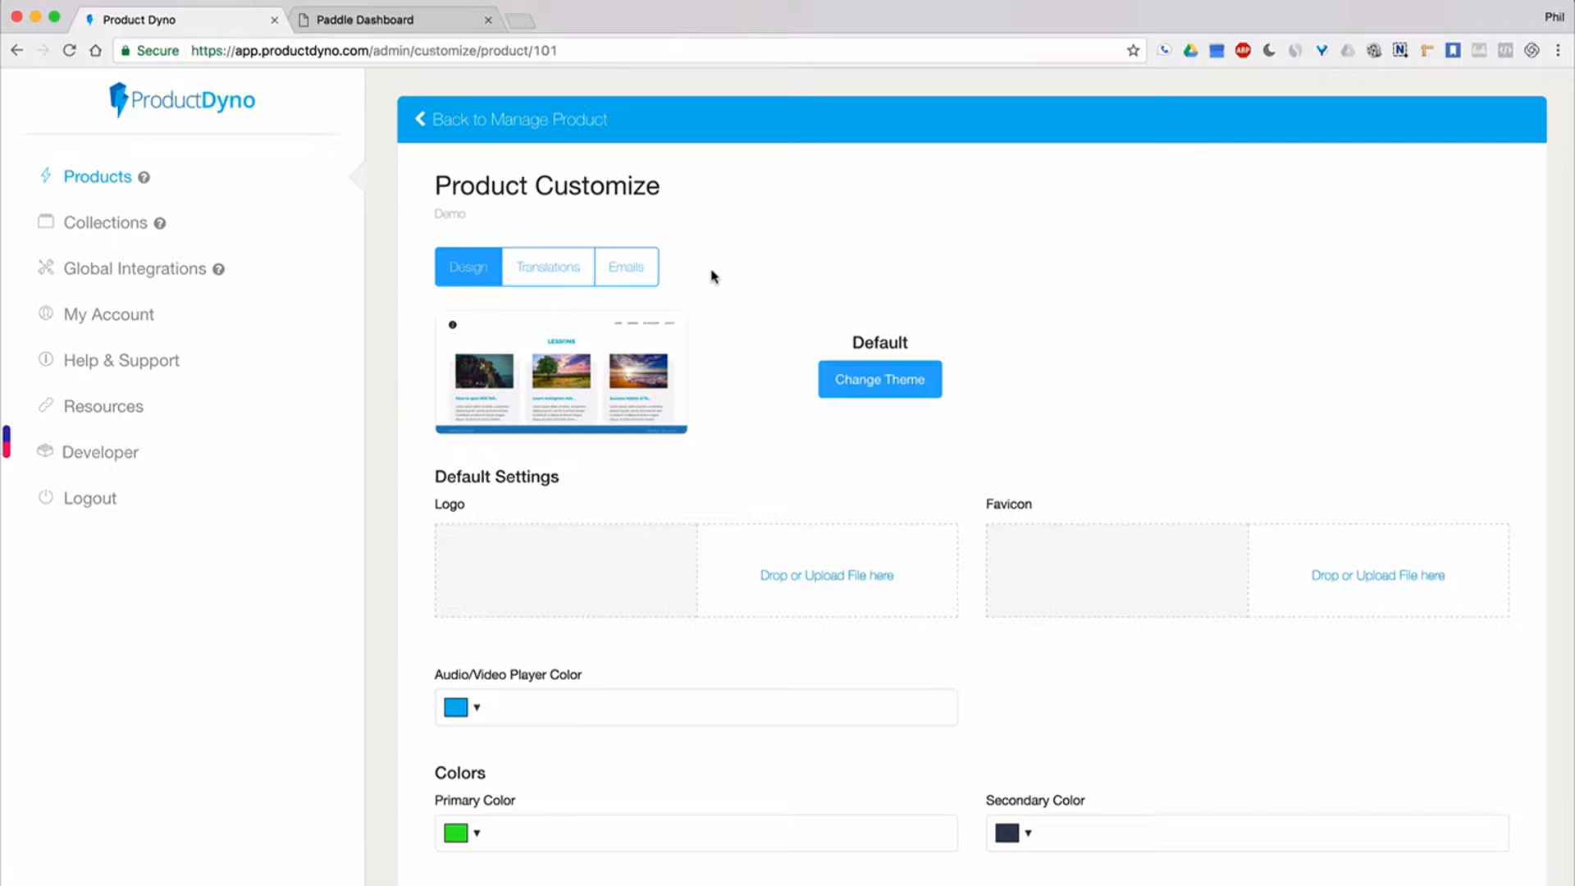
left_click(889, 379)
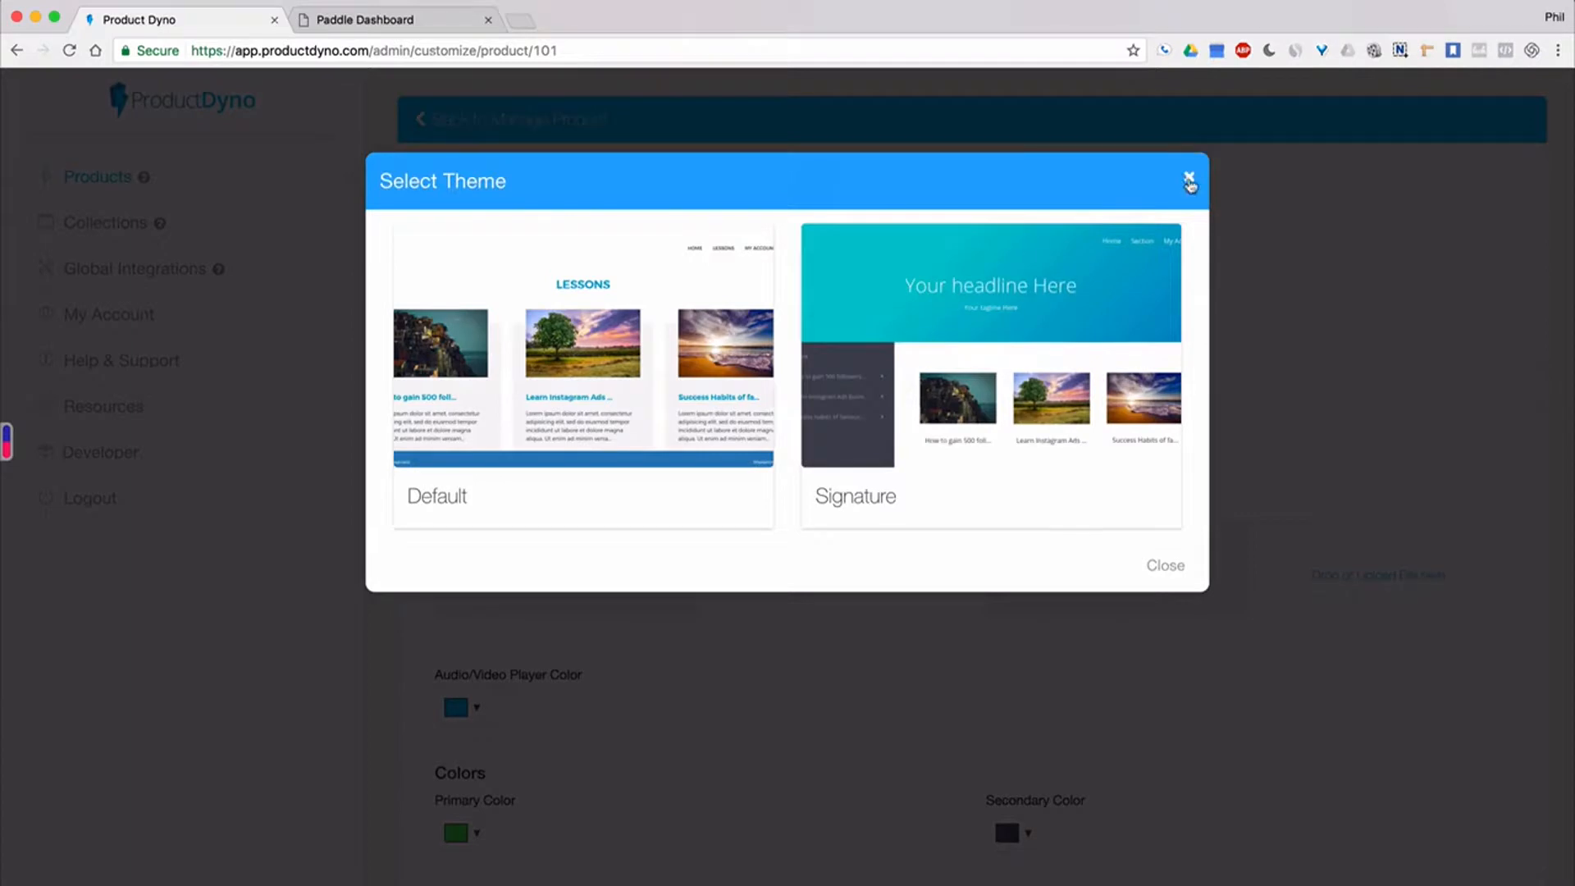
left_click(1190, 180)
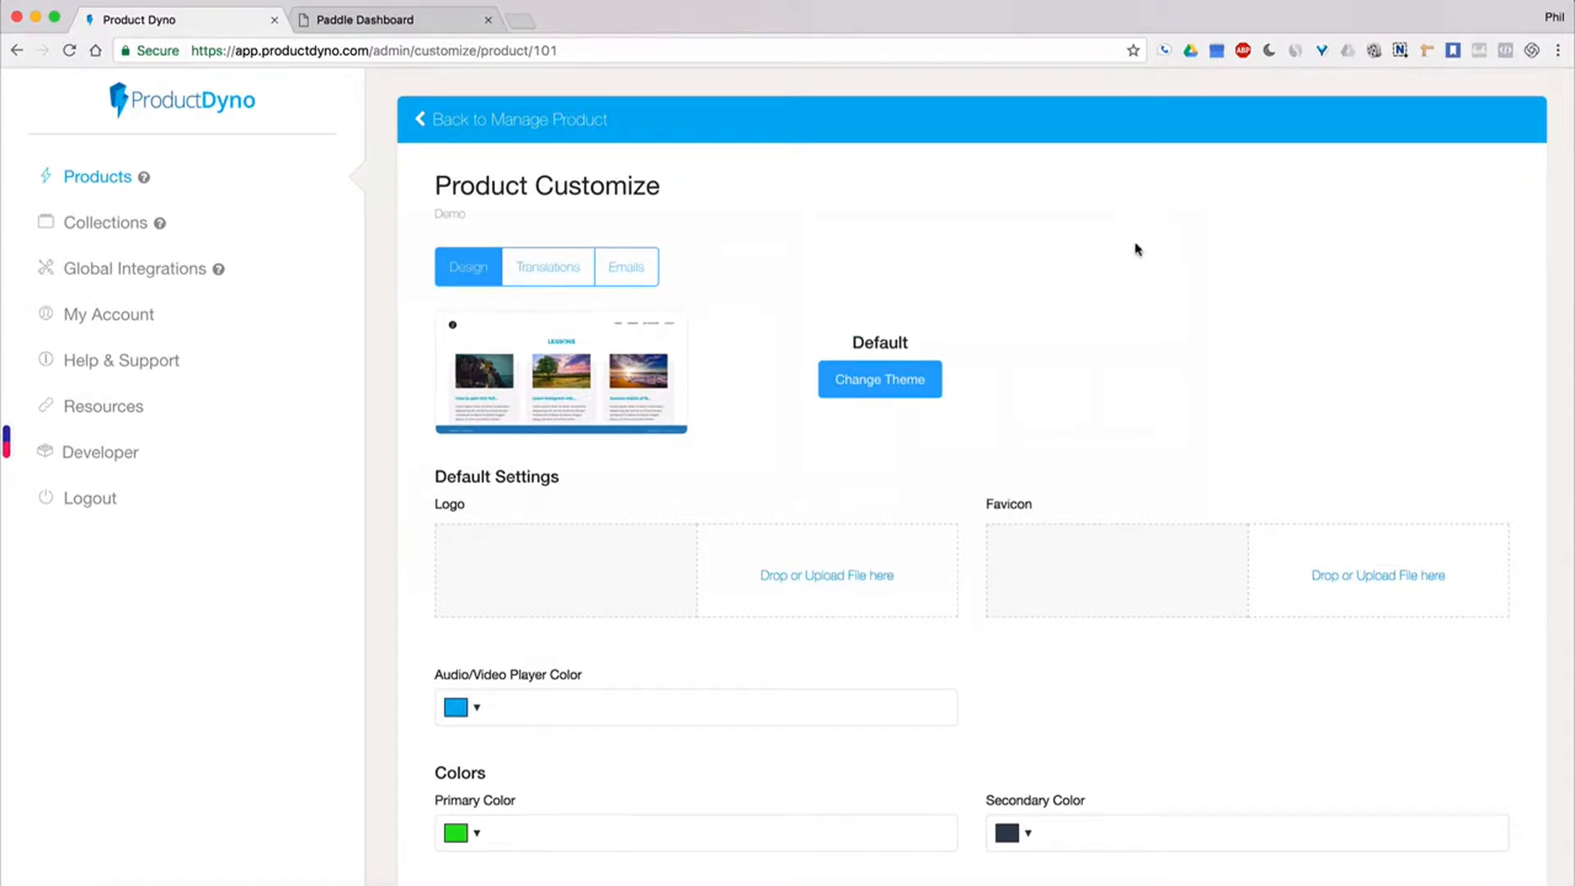
- Look through the product's design settings, covering logo, favicon, colors, custom navigation links, footer texts and taglines
scroll(1135, 246, "down", 3)
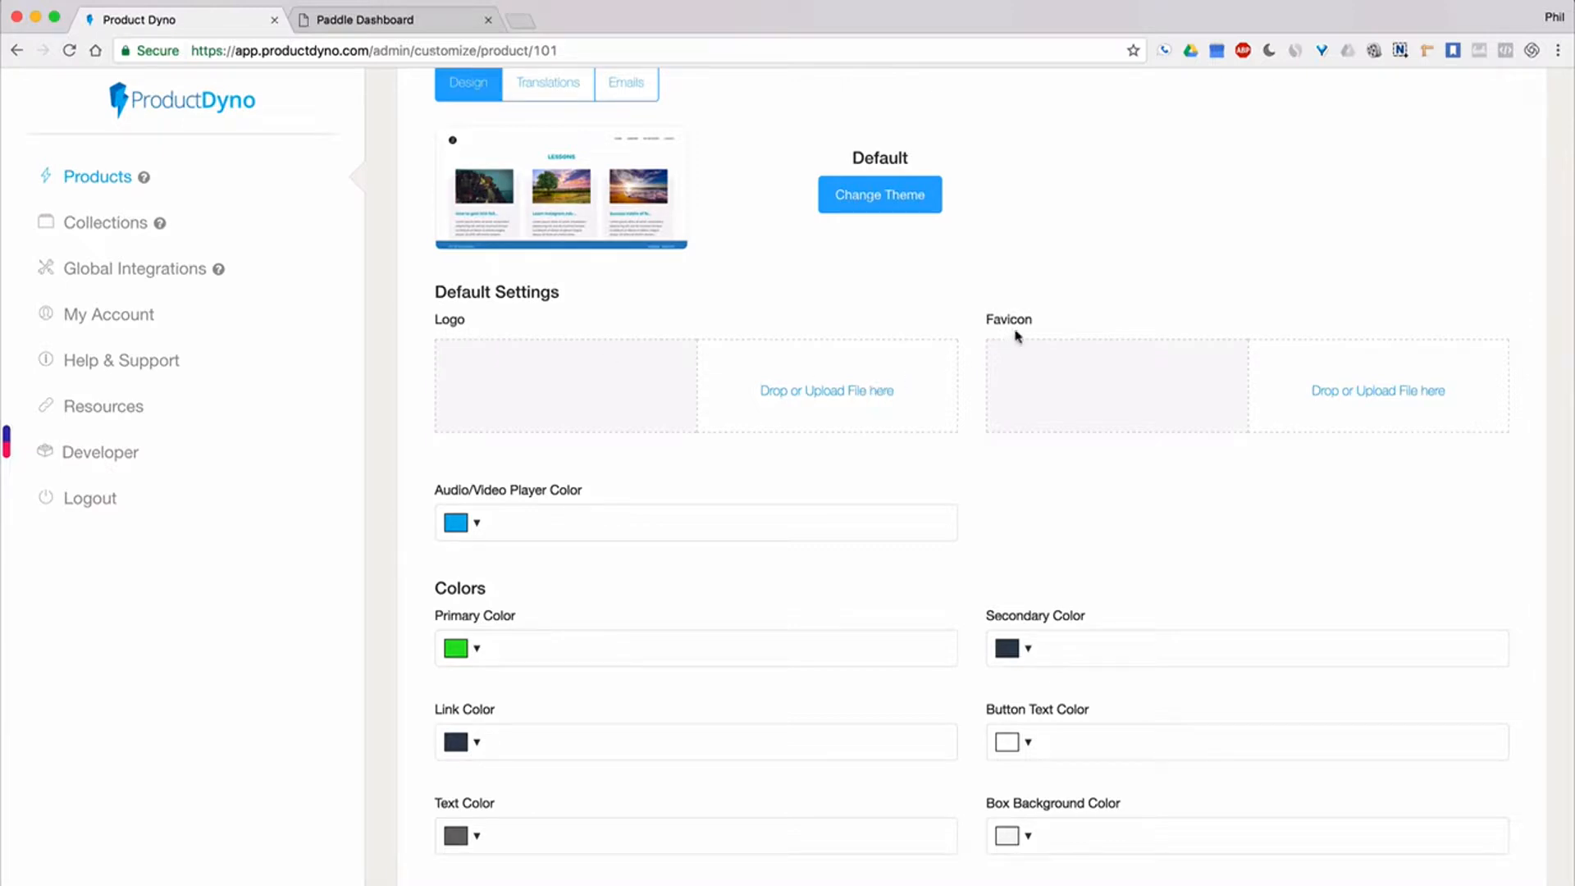
scroll(906, 359, "down", 2)
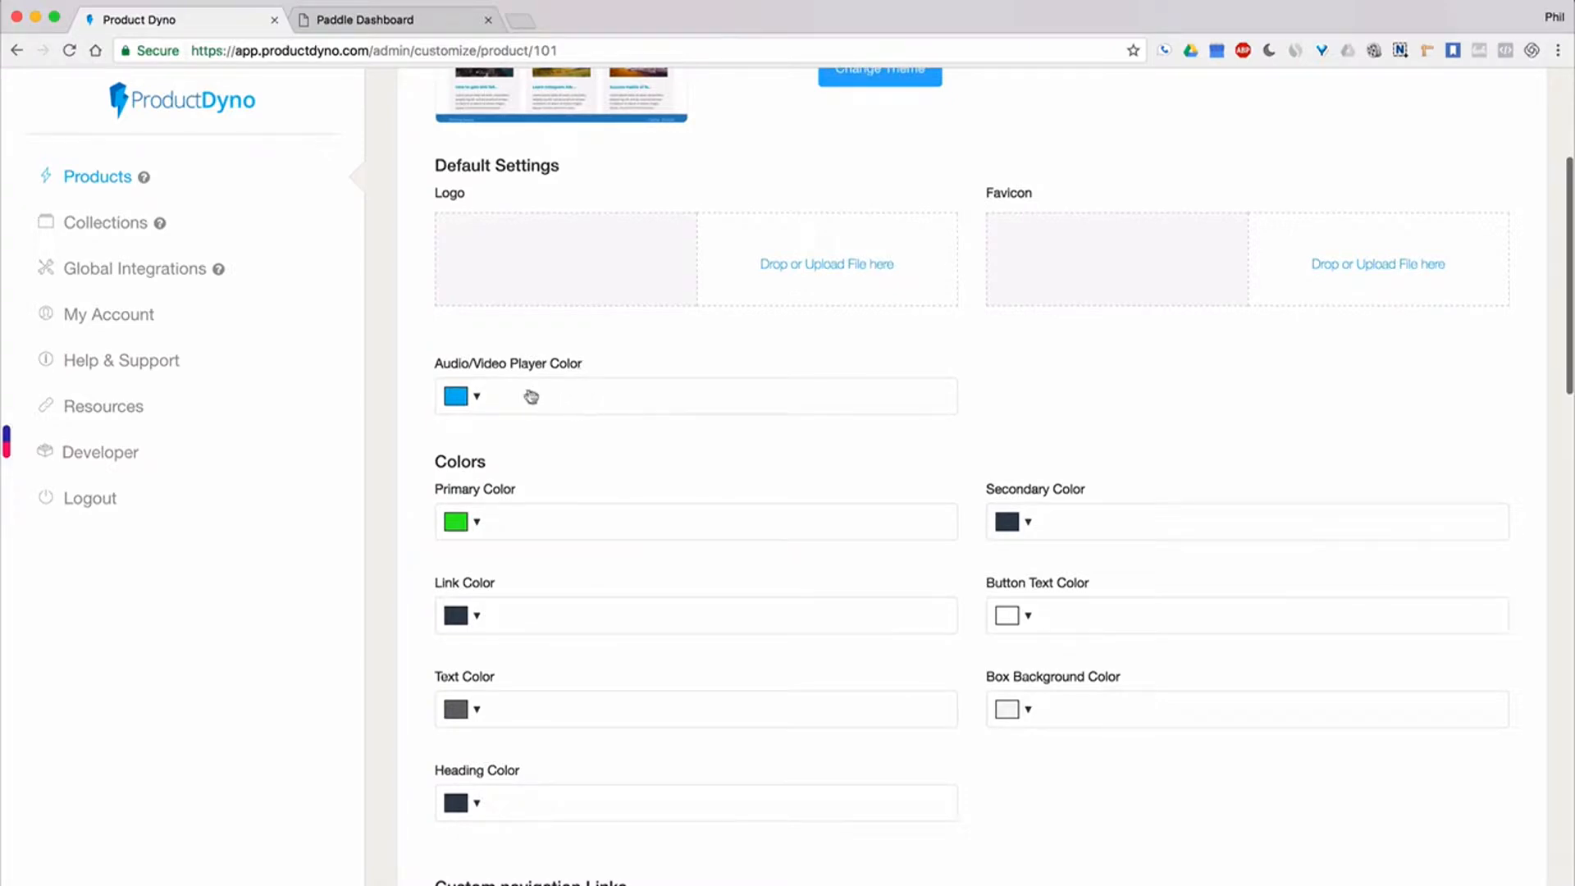
scroll(657, 409, "down", 5)
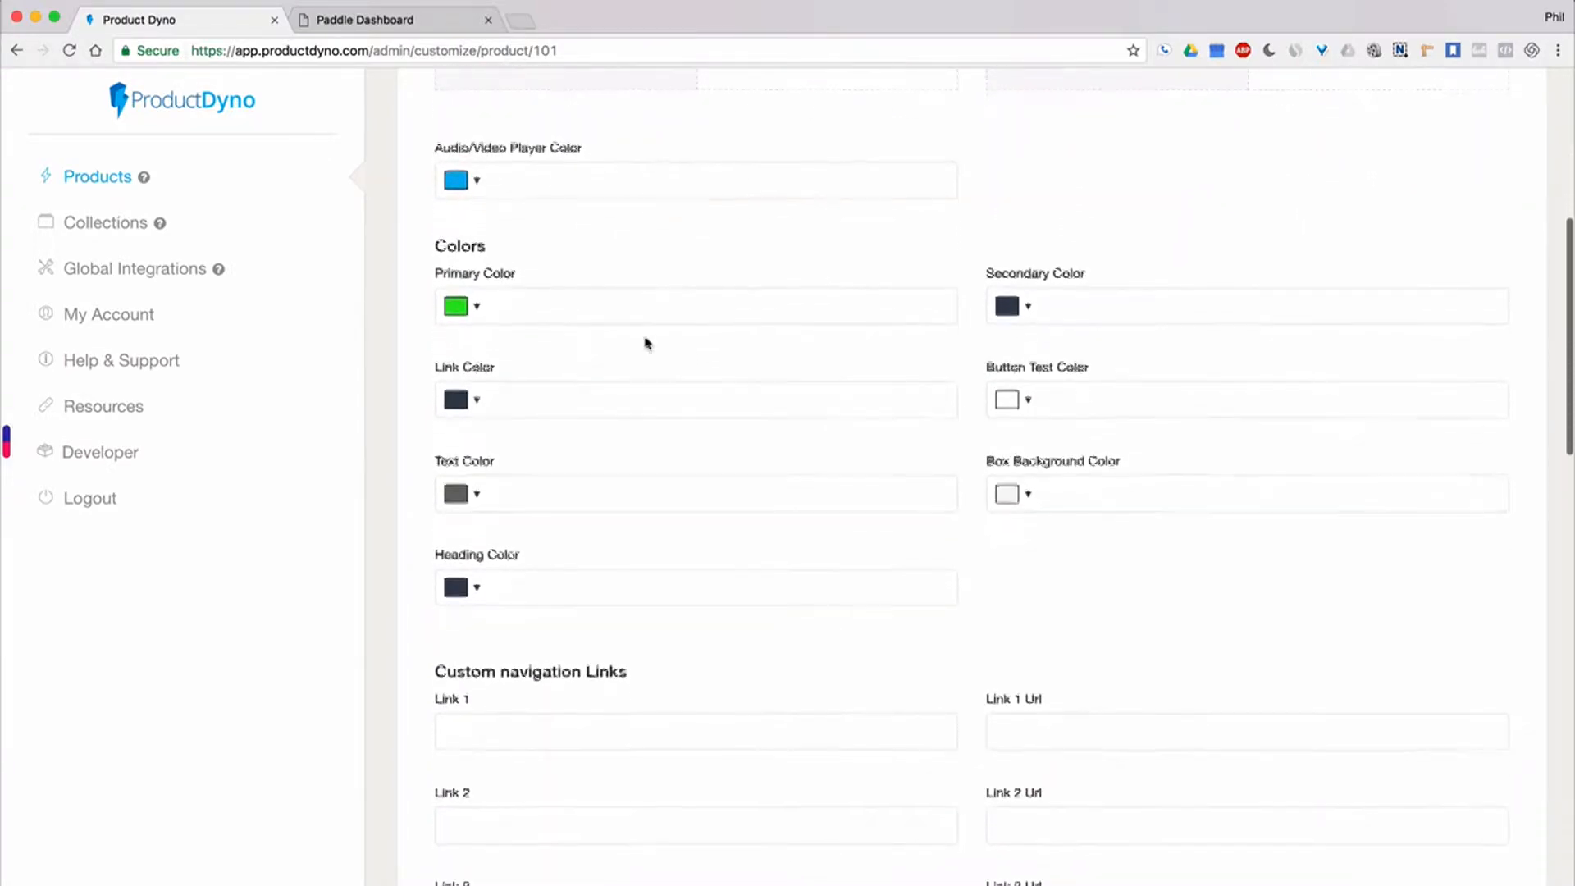
scroll(875, 411, "down", 5)
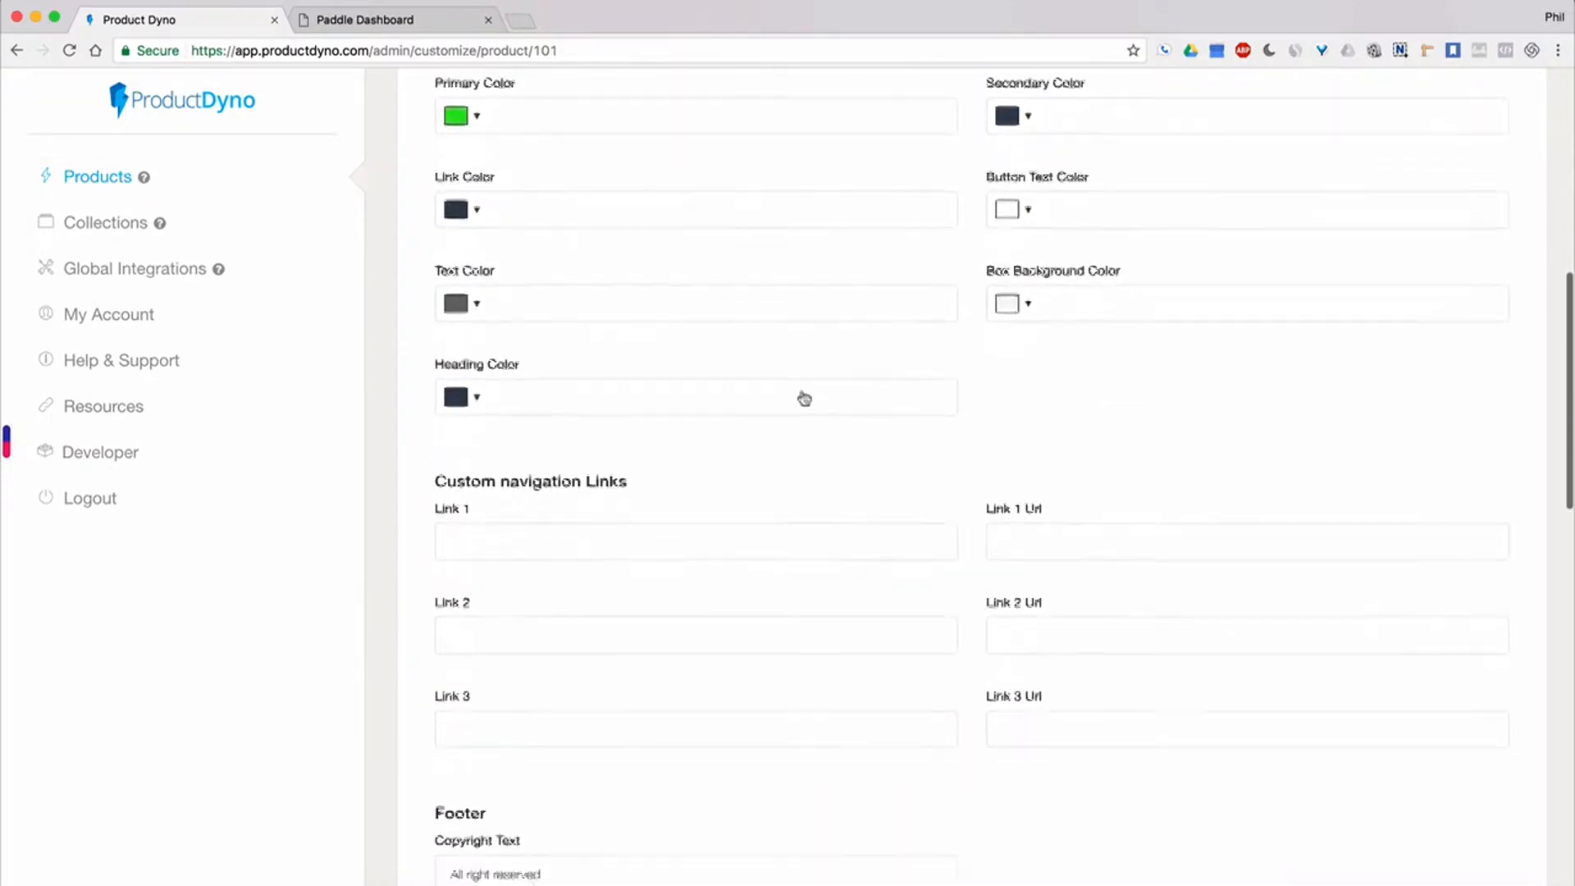
scroll(870, 286, "down", 8)
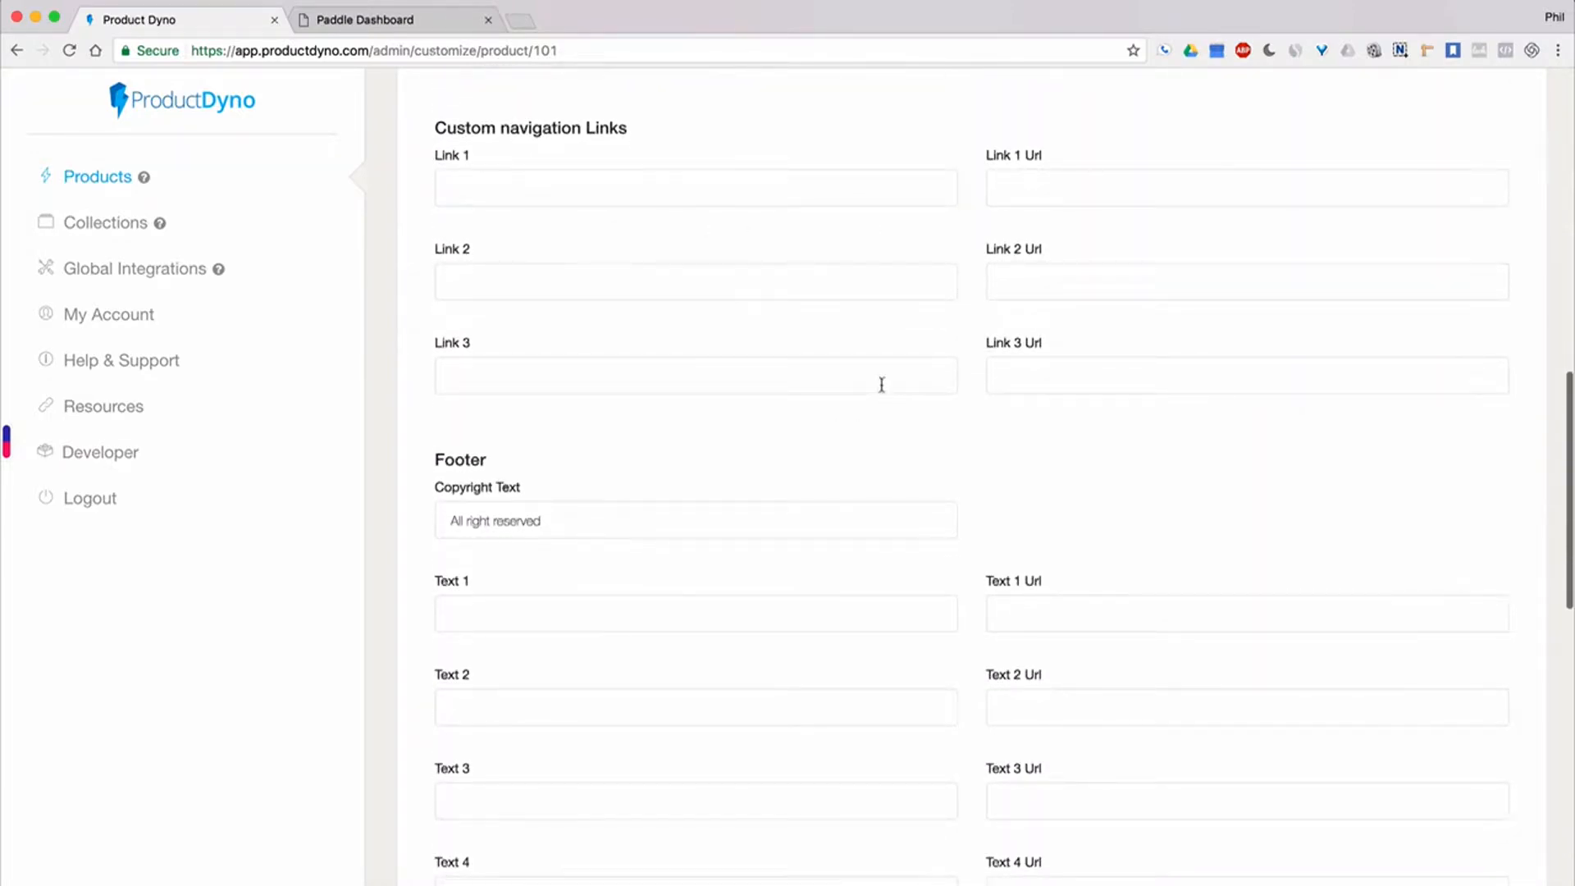
scroll(880, 384, "down", 5)
scroll(882, 390, "down", 2)
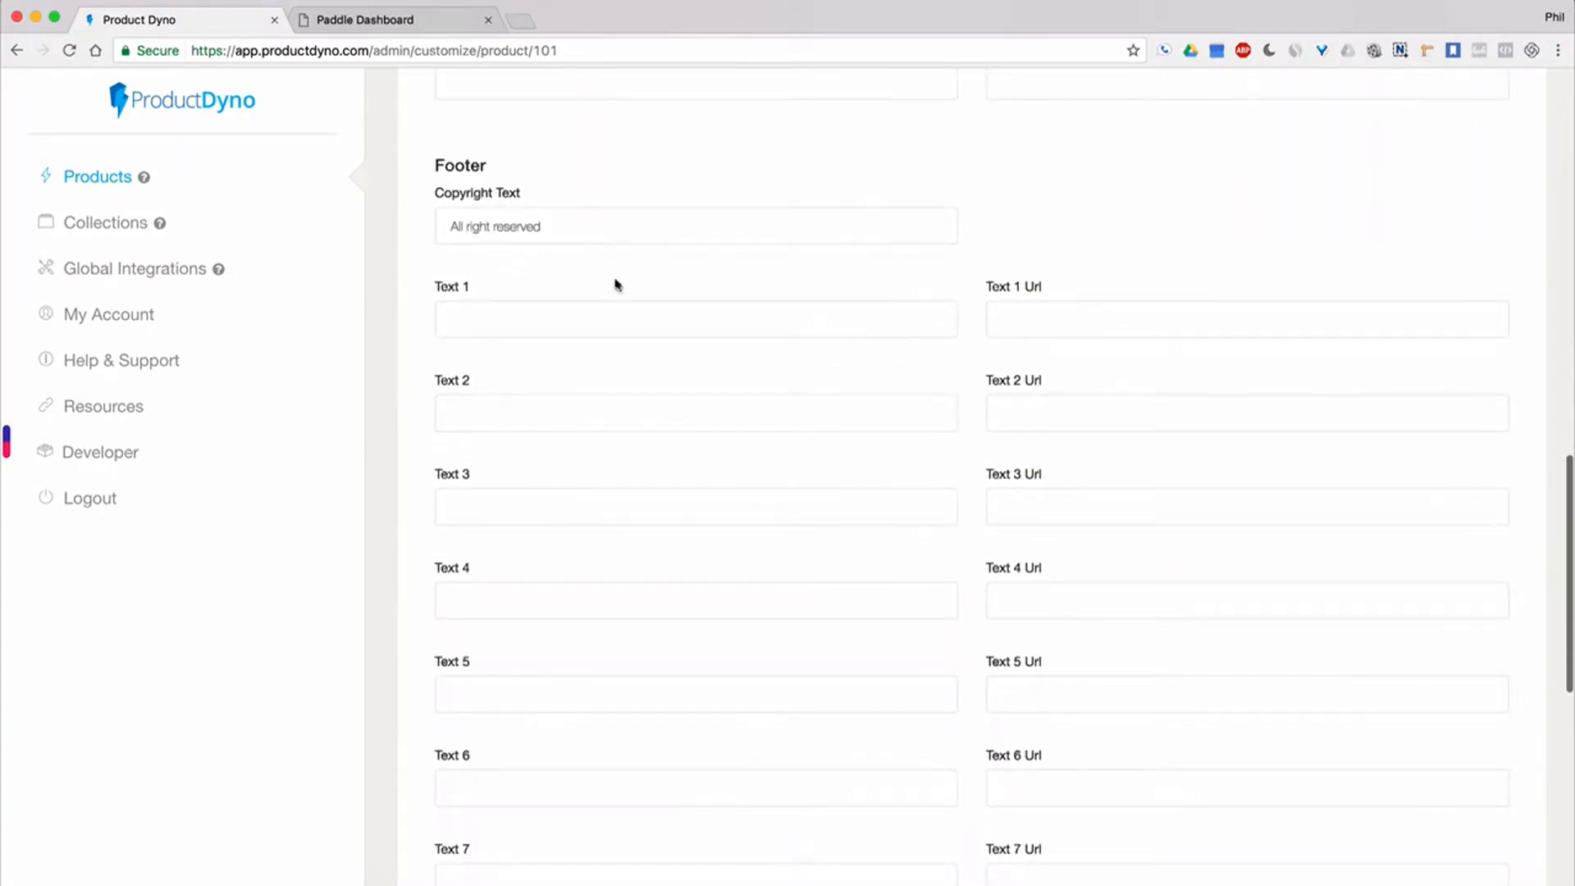
scroll(1005, 310, "down", 9)
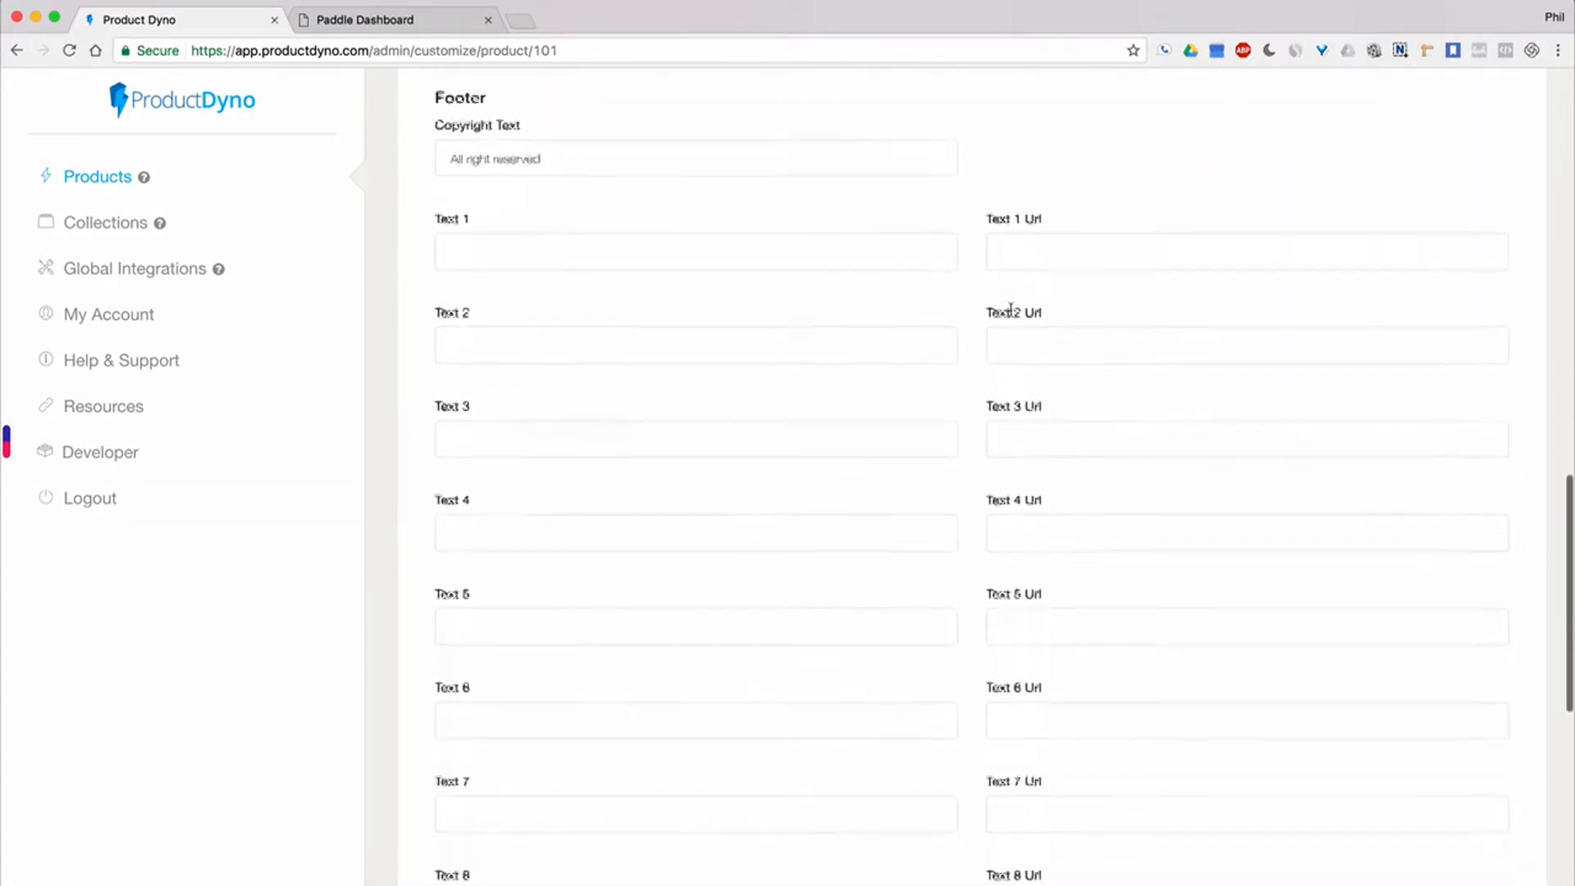
scroll(980, 322, "down", 1)
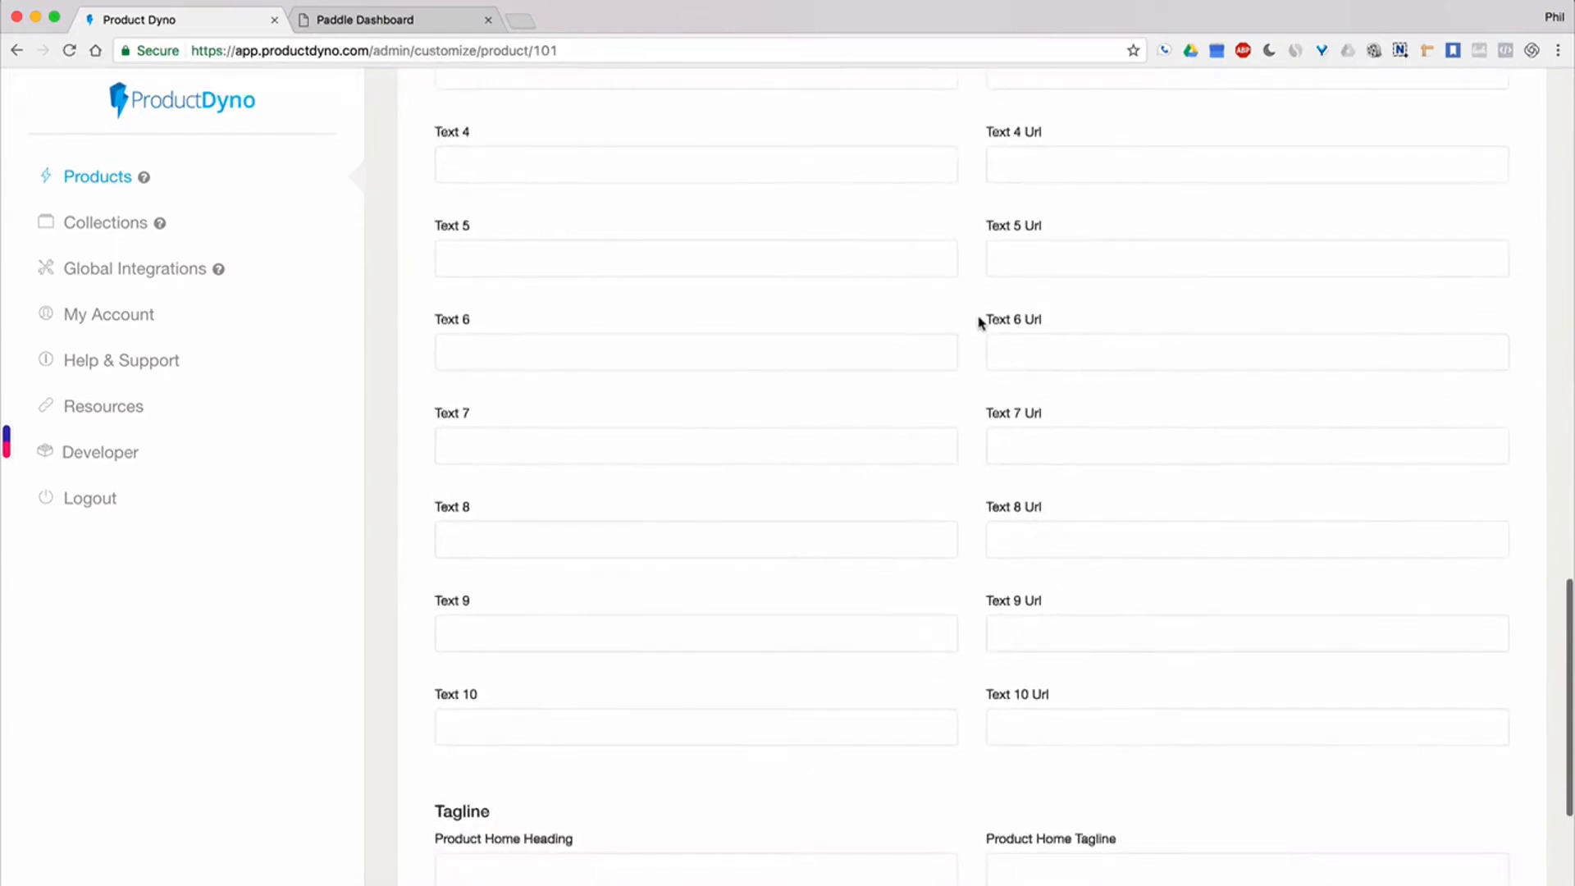
scroll(979, 321, "down", 2)
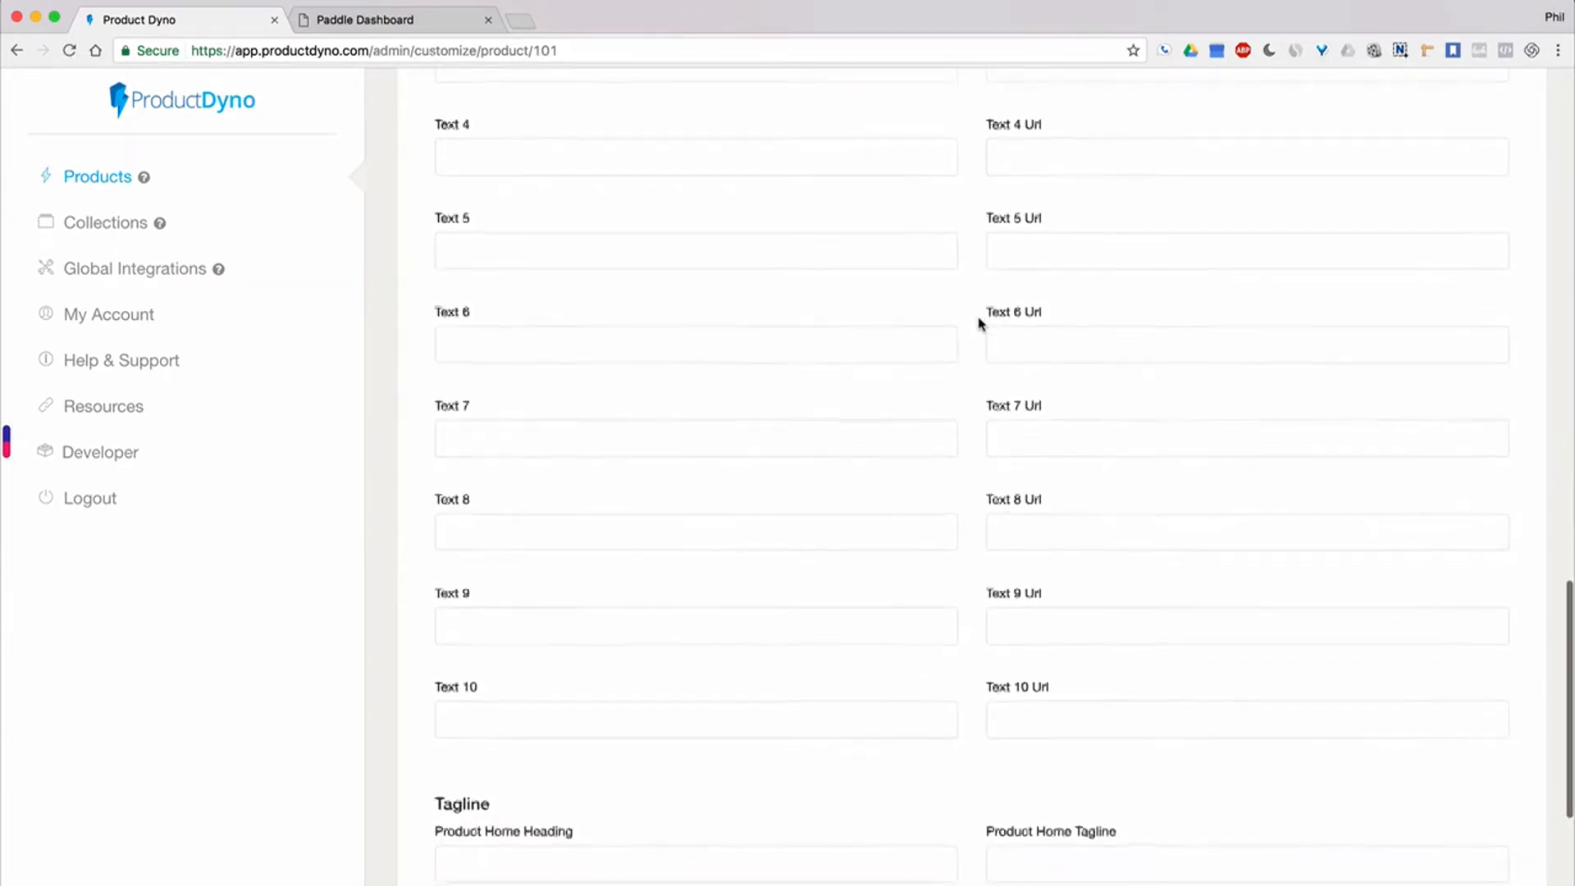
scroll(980, 322, "down", 2)
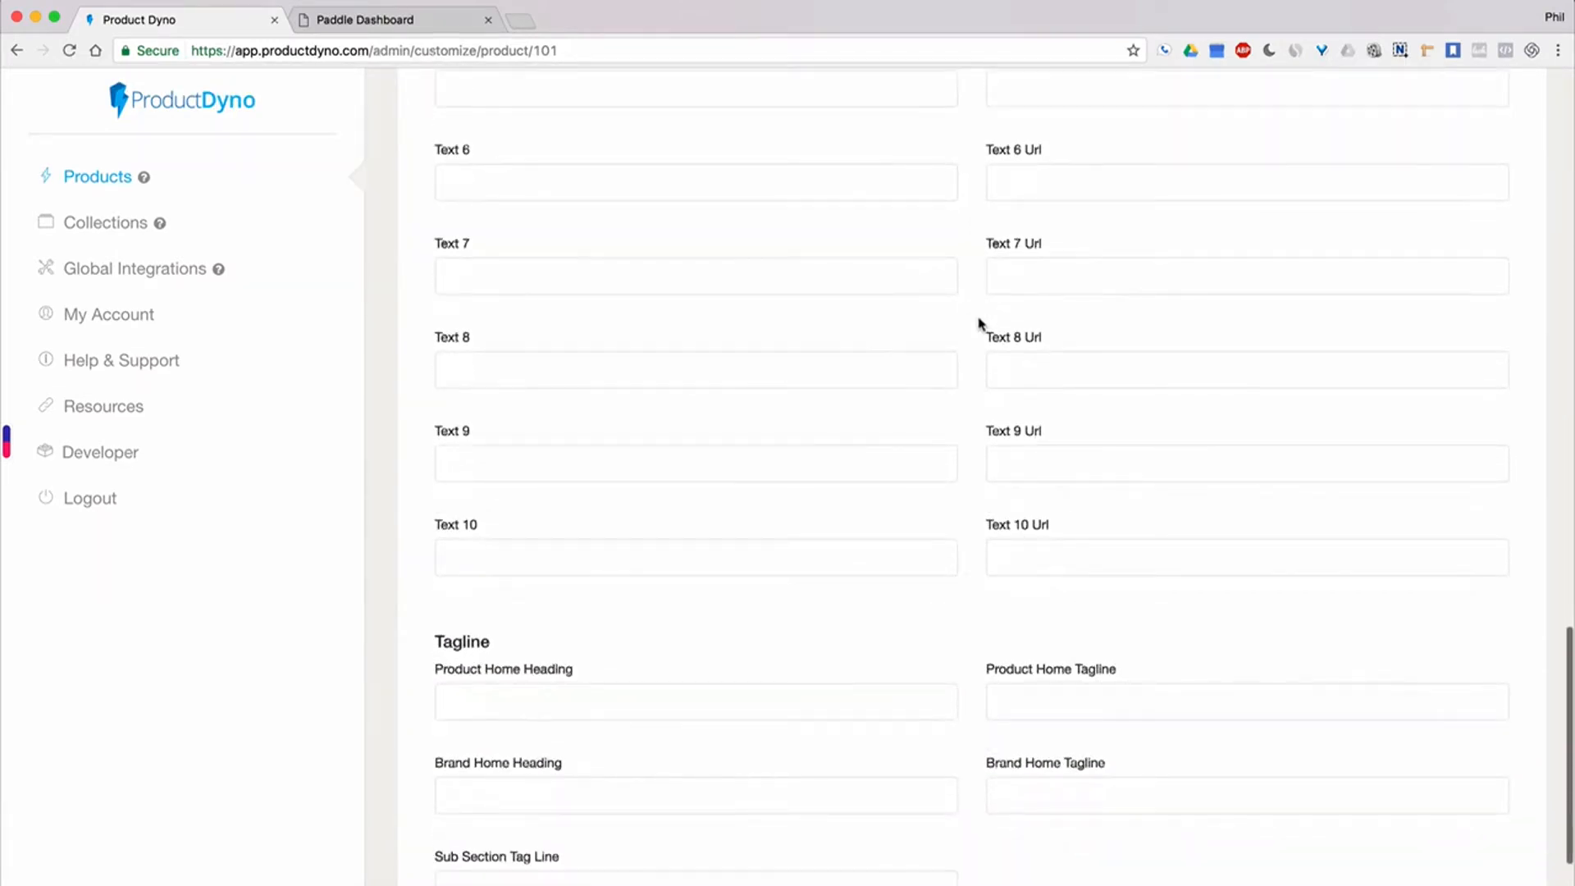
scroll(979, 323, "down", 5)
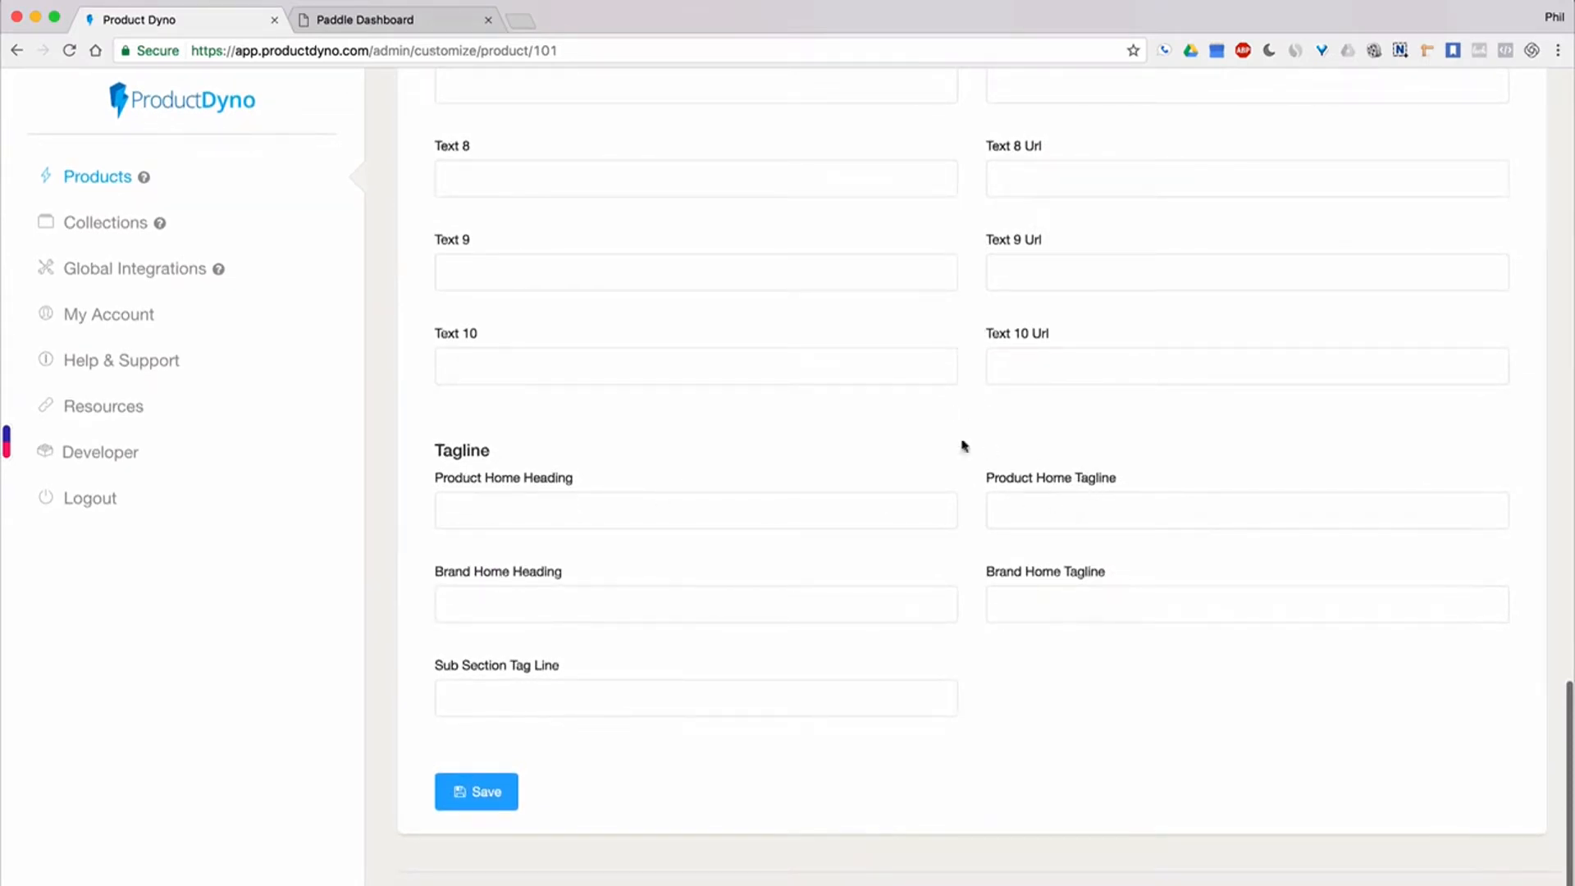
scroll(897, 447, "up", 20)
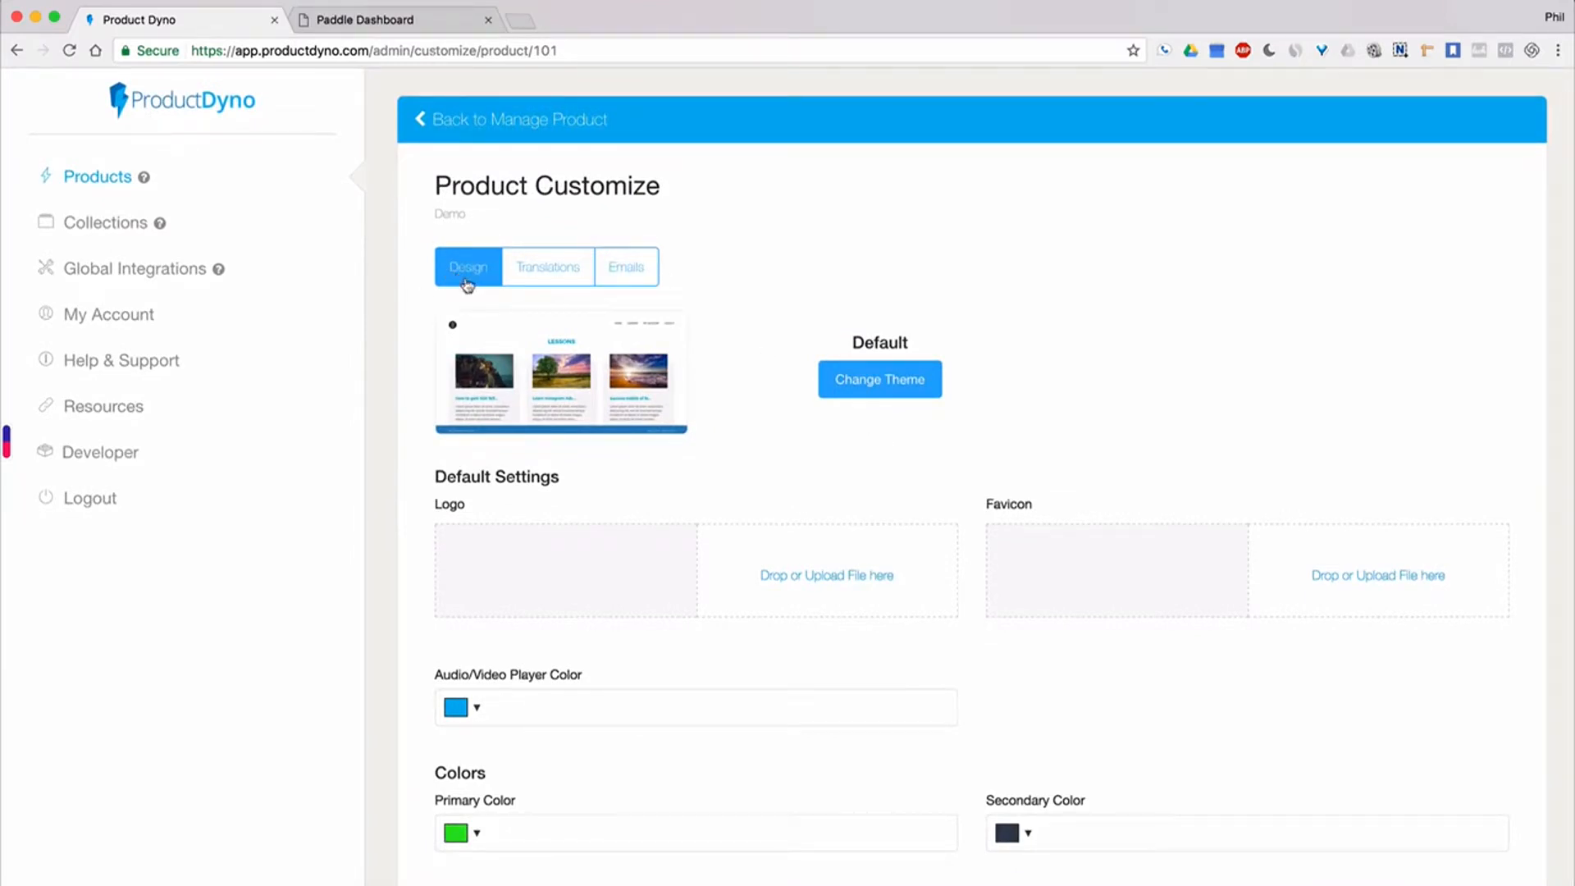
- Look through the product's translation settings for the Section, Auth, License and Navigation texts
left_click(543, 282)
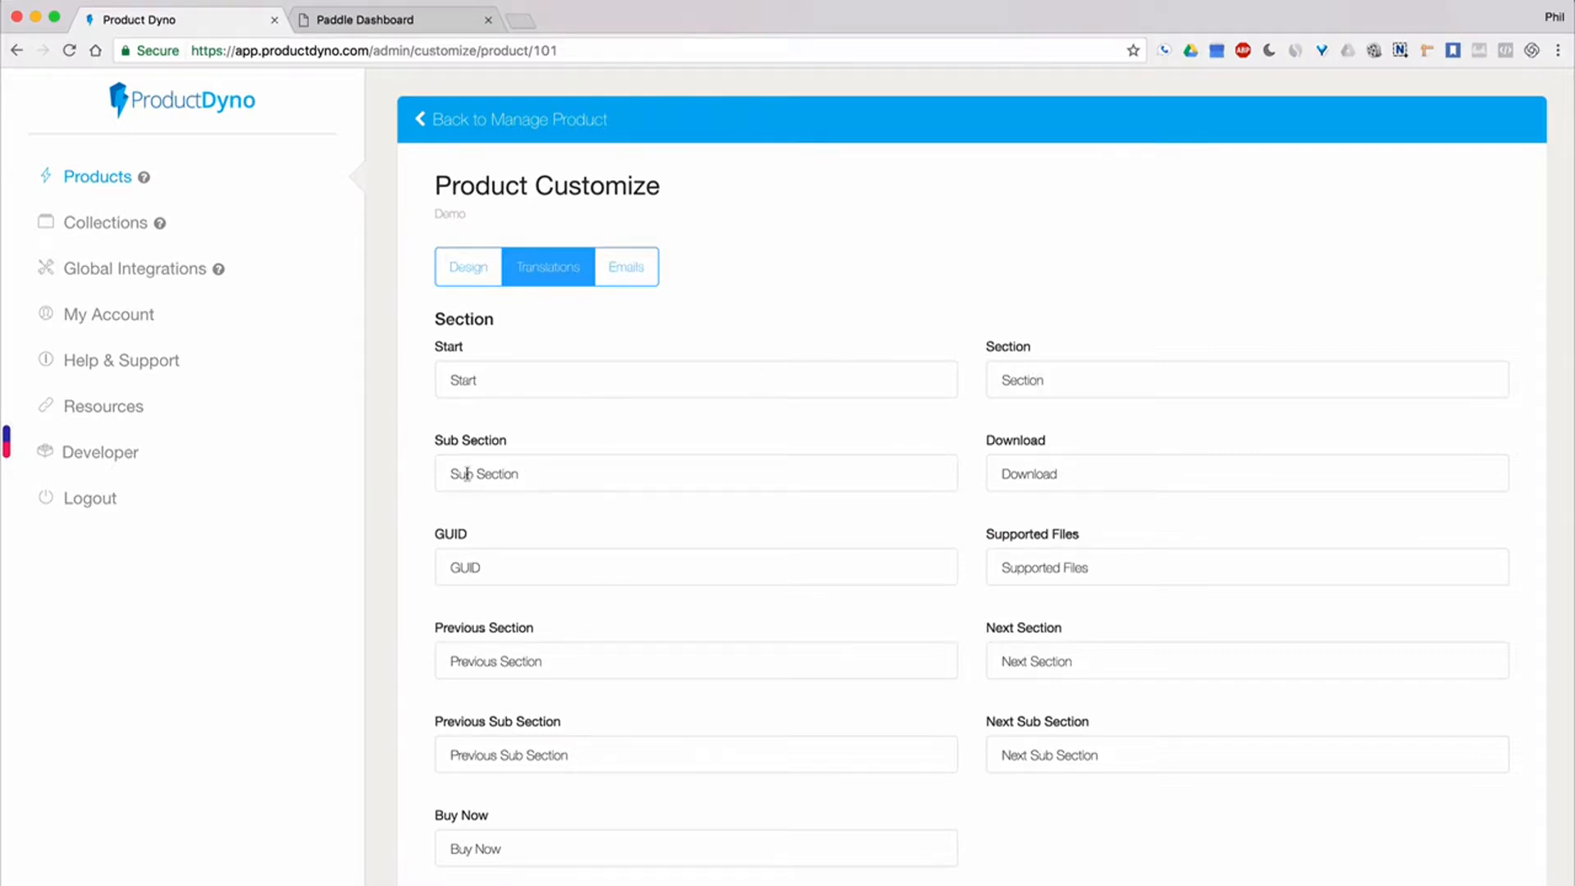
scroll(735, 492, "down", 8)
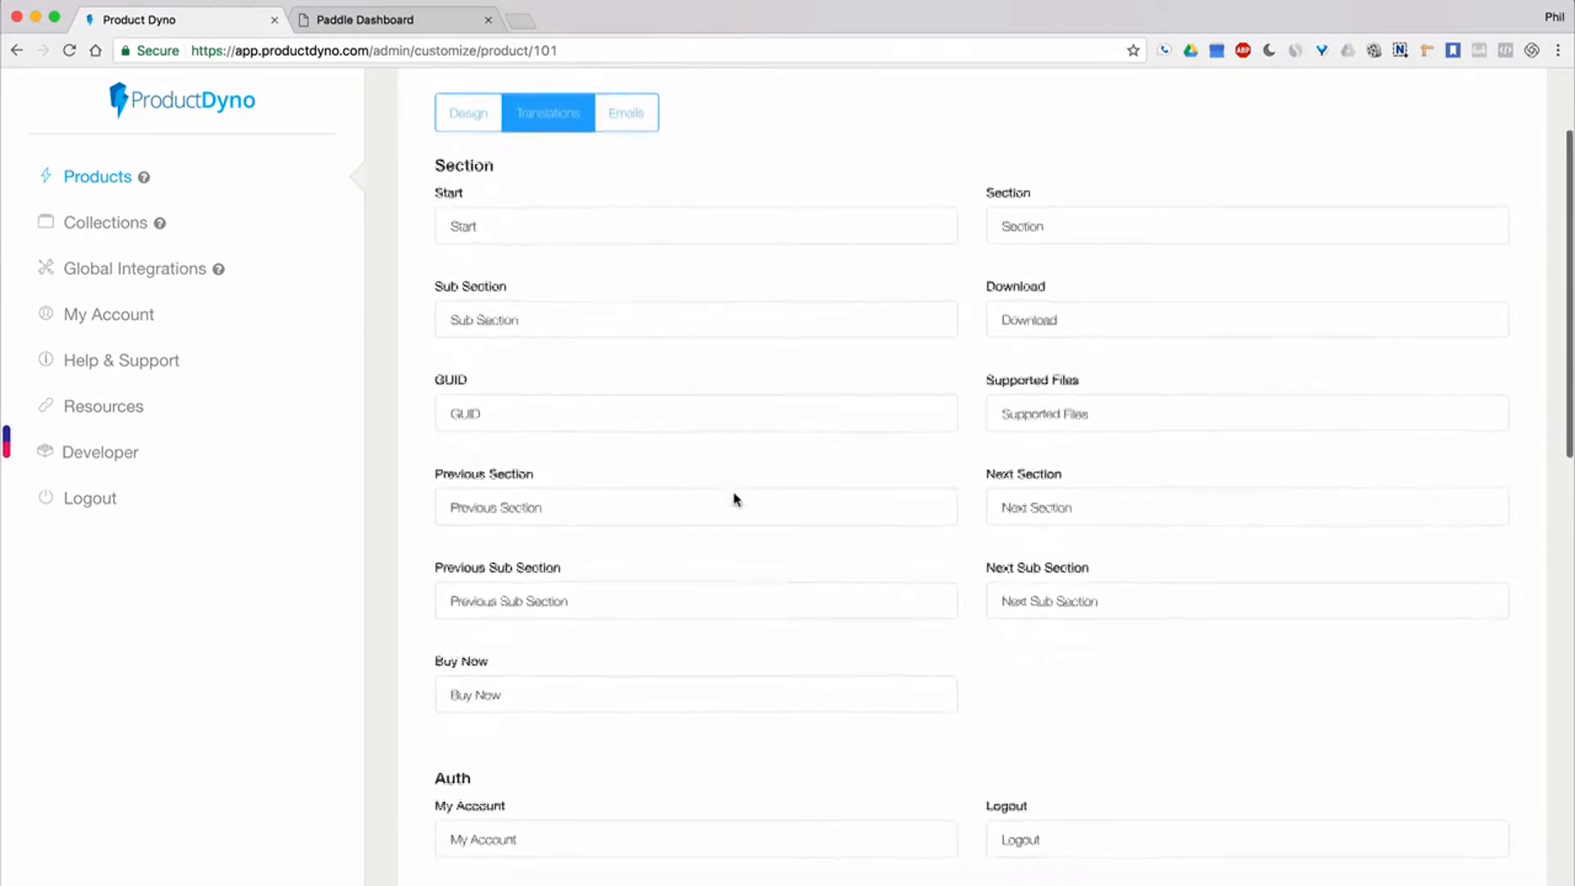
scroll(735, 499, "down", 10)
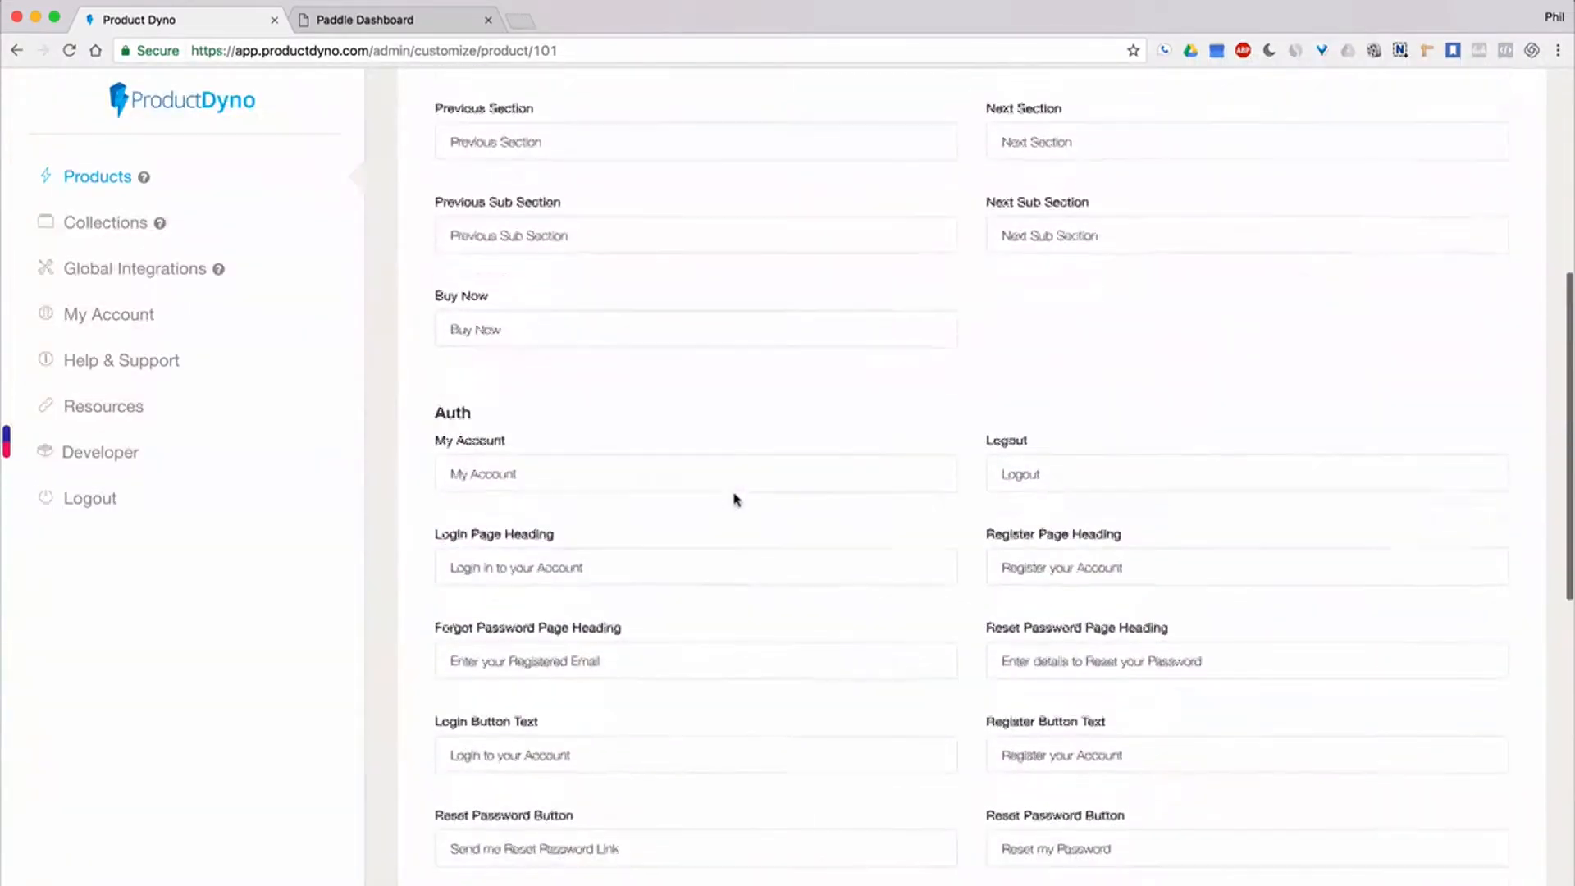
scroll(735, 499, "down", 10)
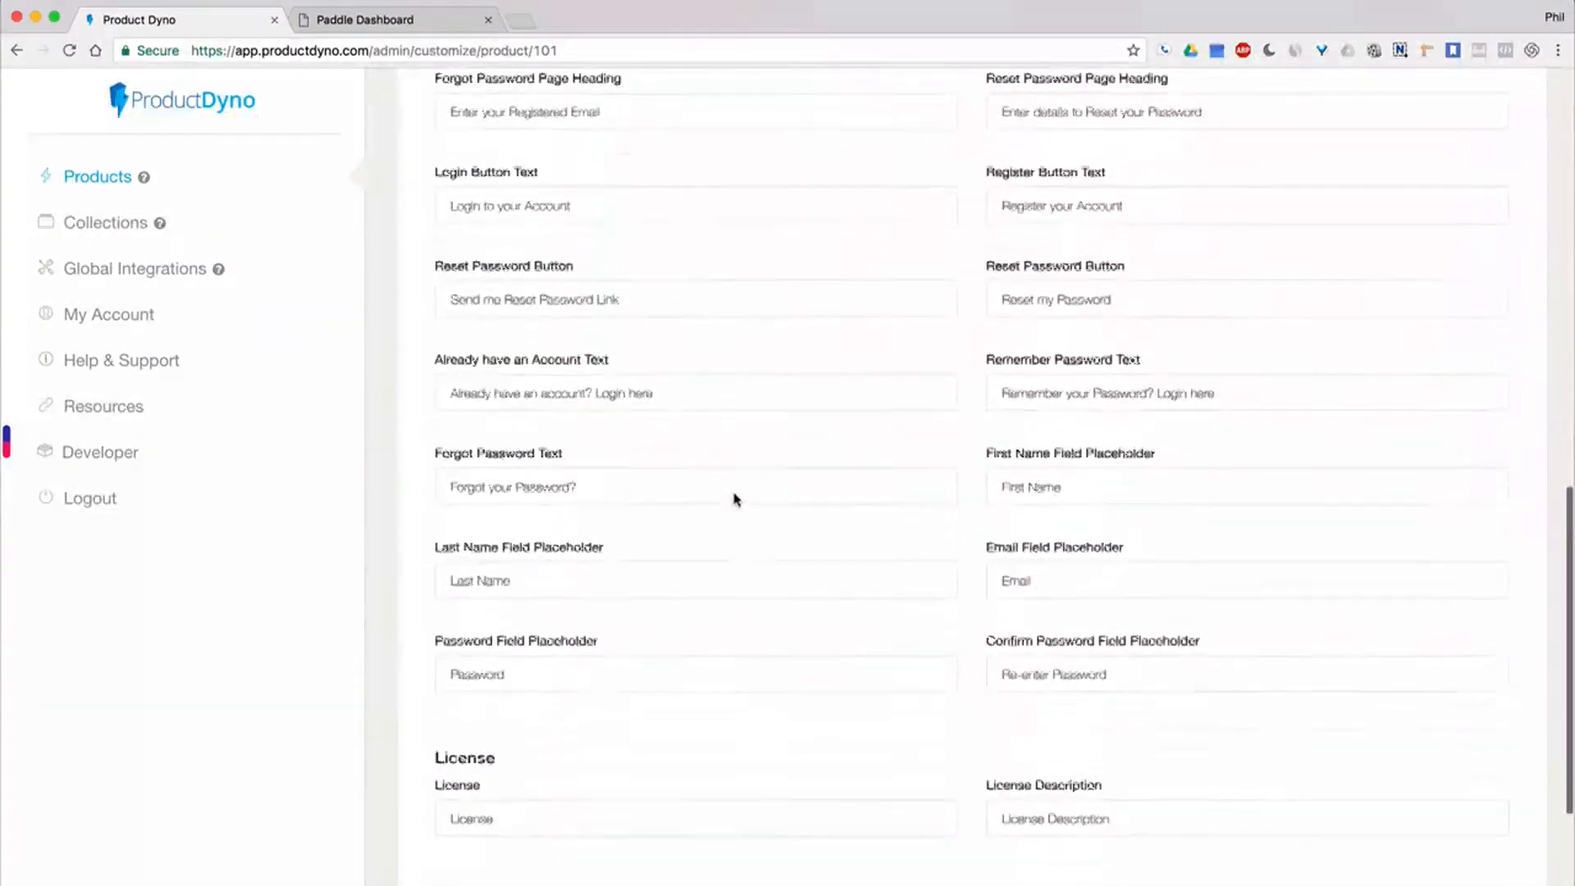
scroll(736, 499, "down", 2)
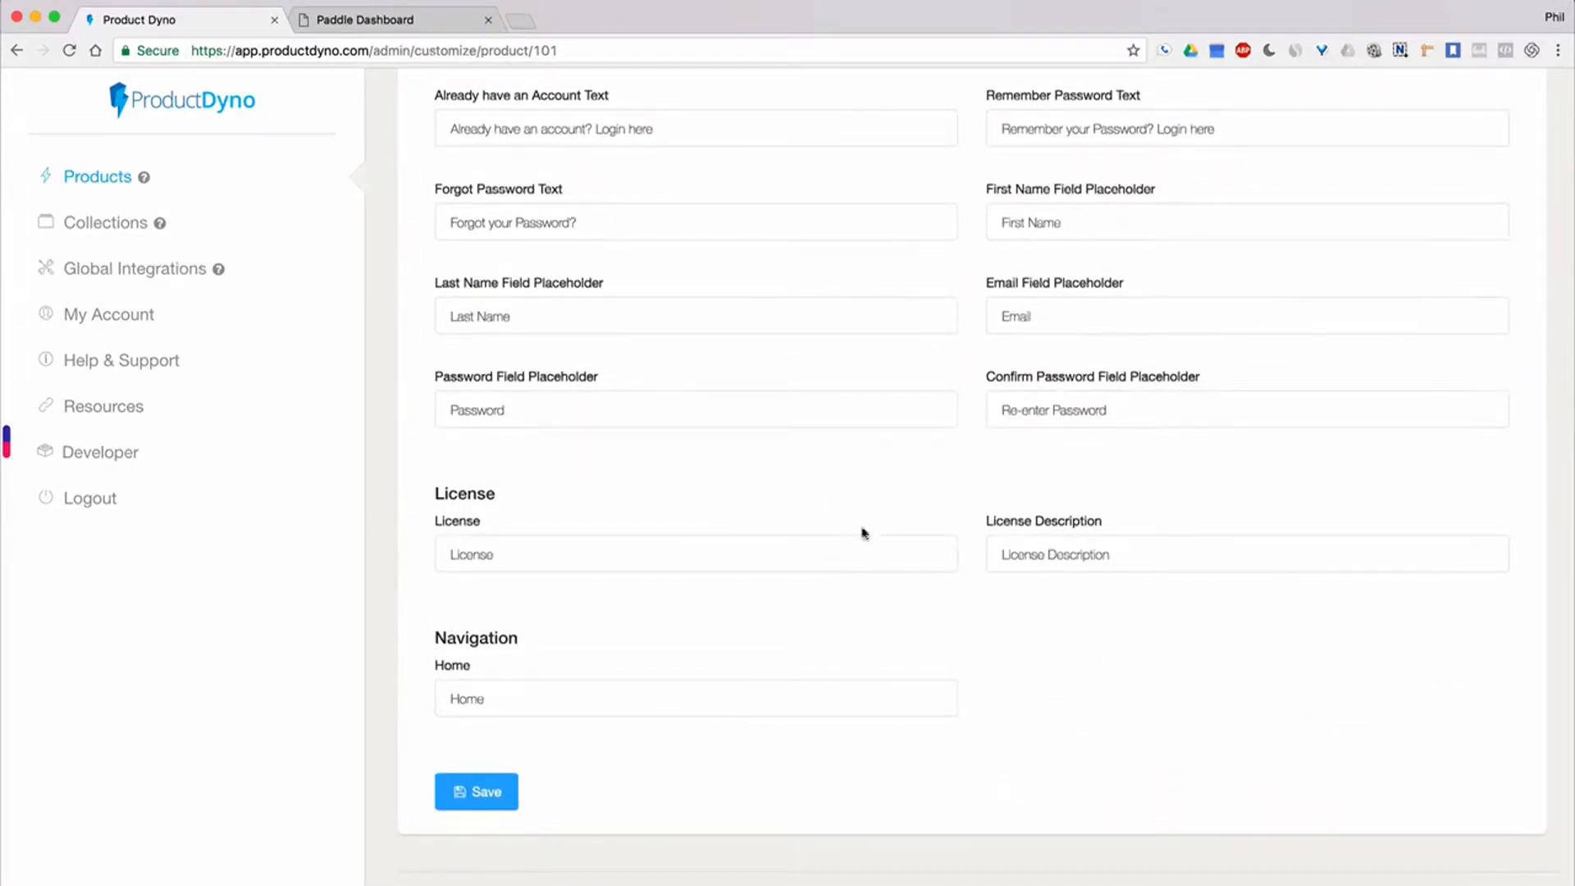
scroll(861, 532, "up", 15)
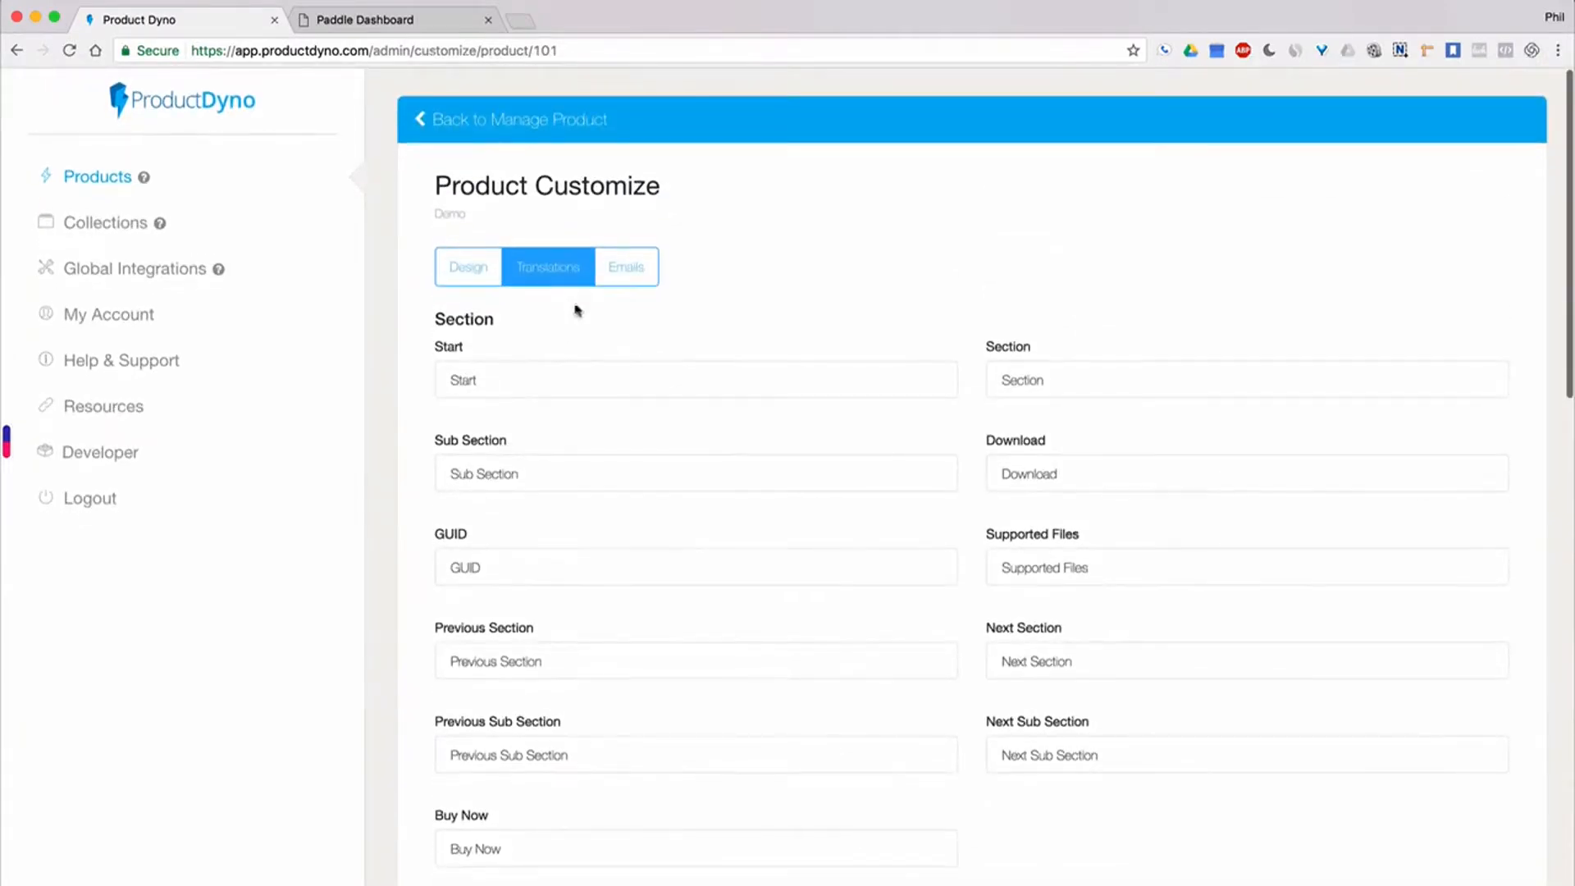
- Review the Welcome, Reset Password, Expiring Soon and Access Revoked email templates, highlighting the {payment_gateway_title} and {product_title} placeholders of the Access Revoked email
left_click(638, 281)
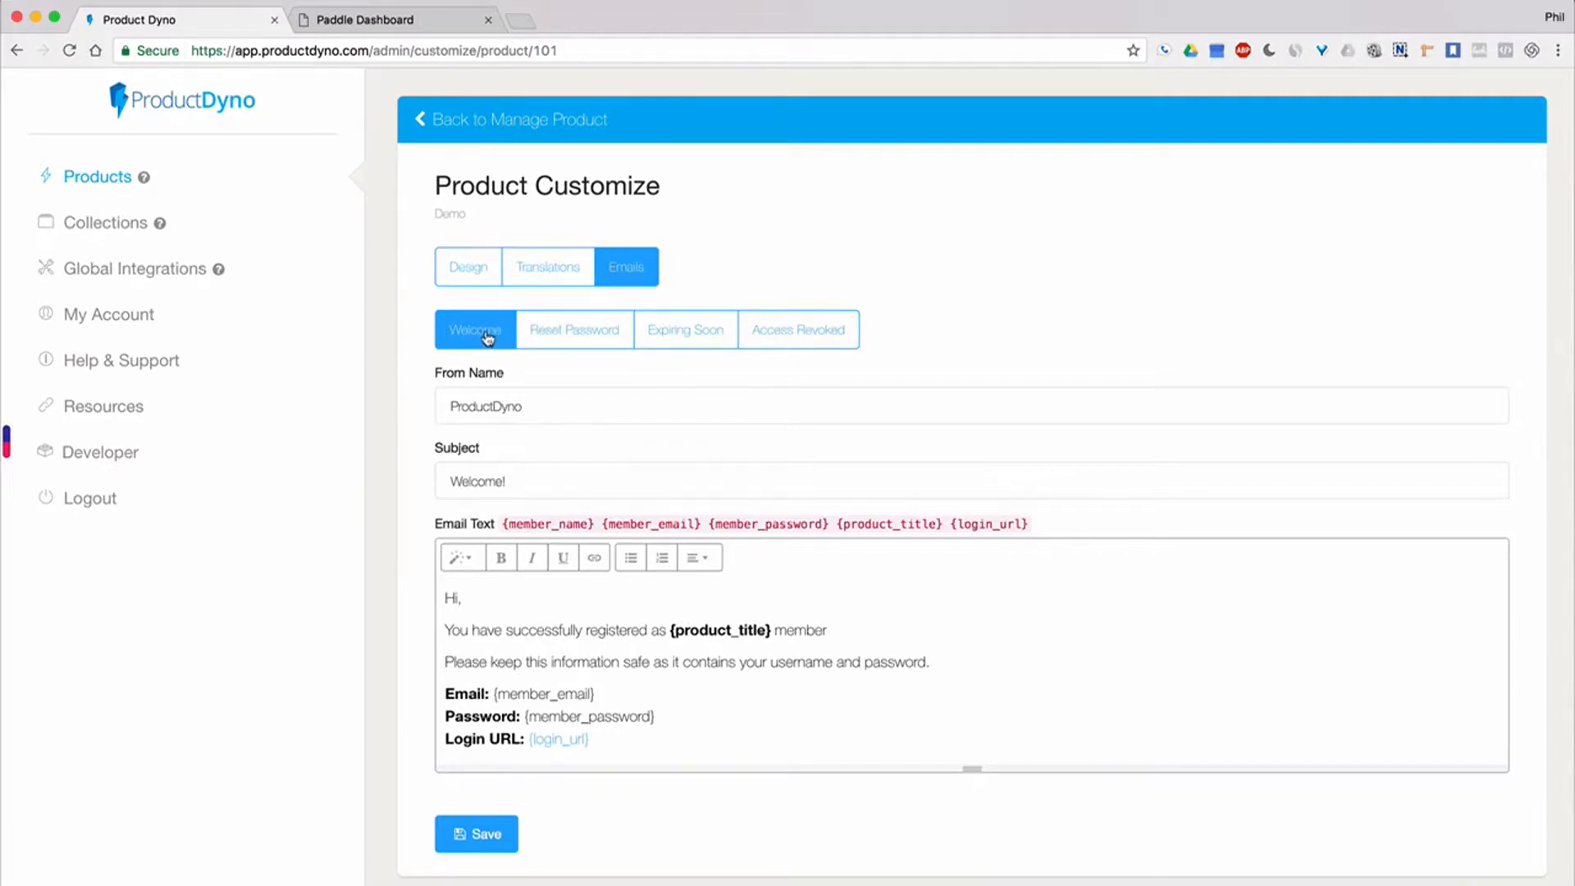
left_click(571, 335)
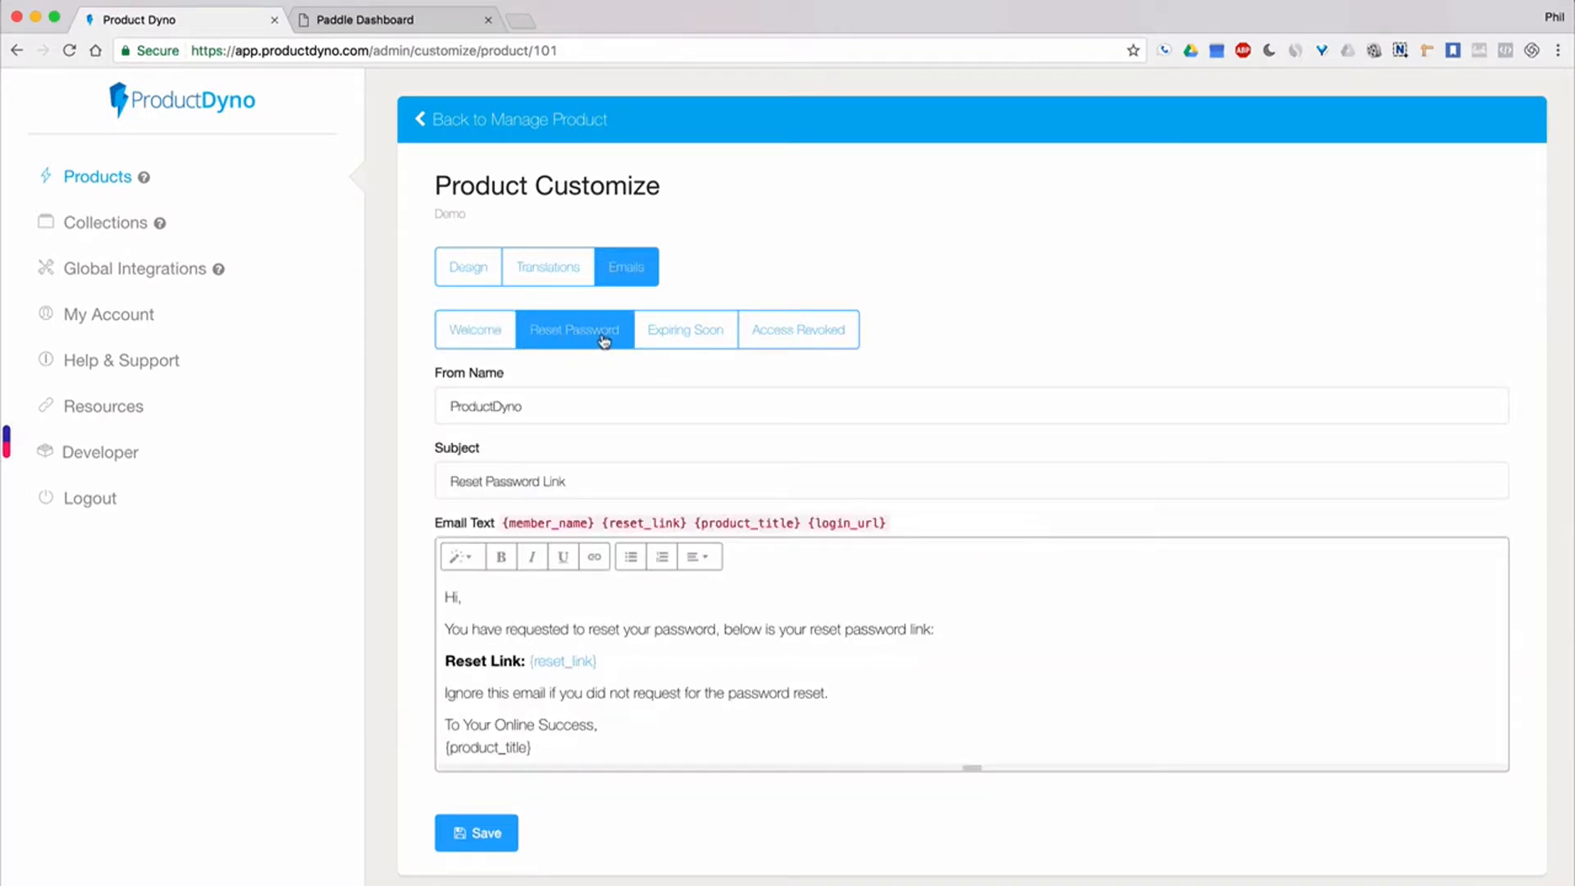
left_click(700, 336)
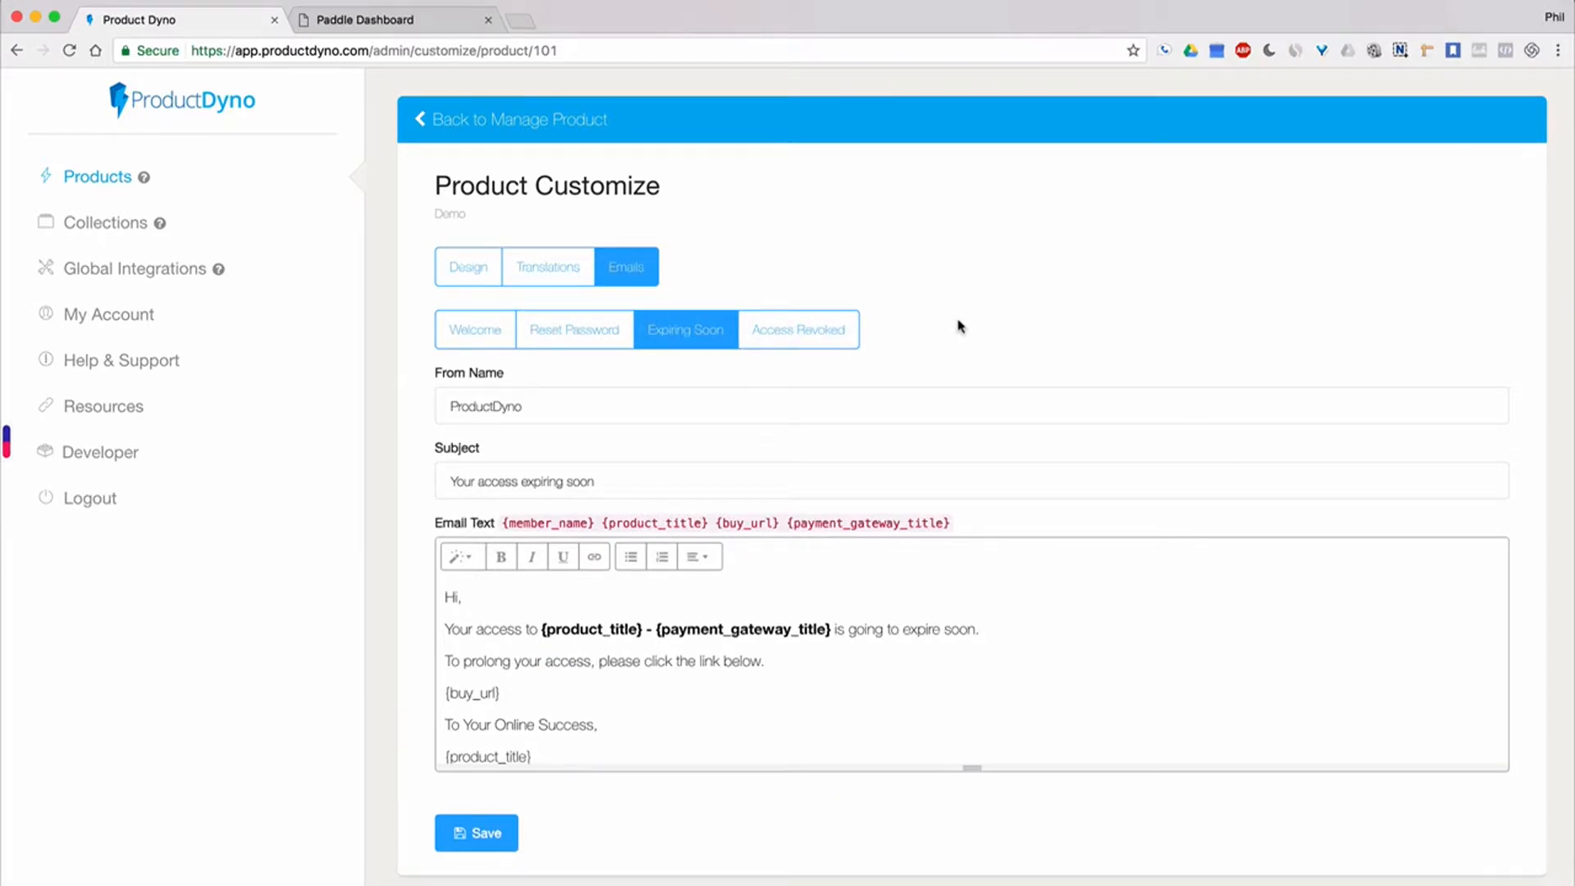
left_click(801, 339)
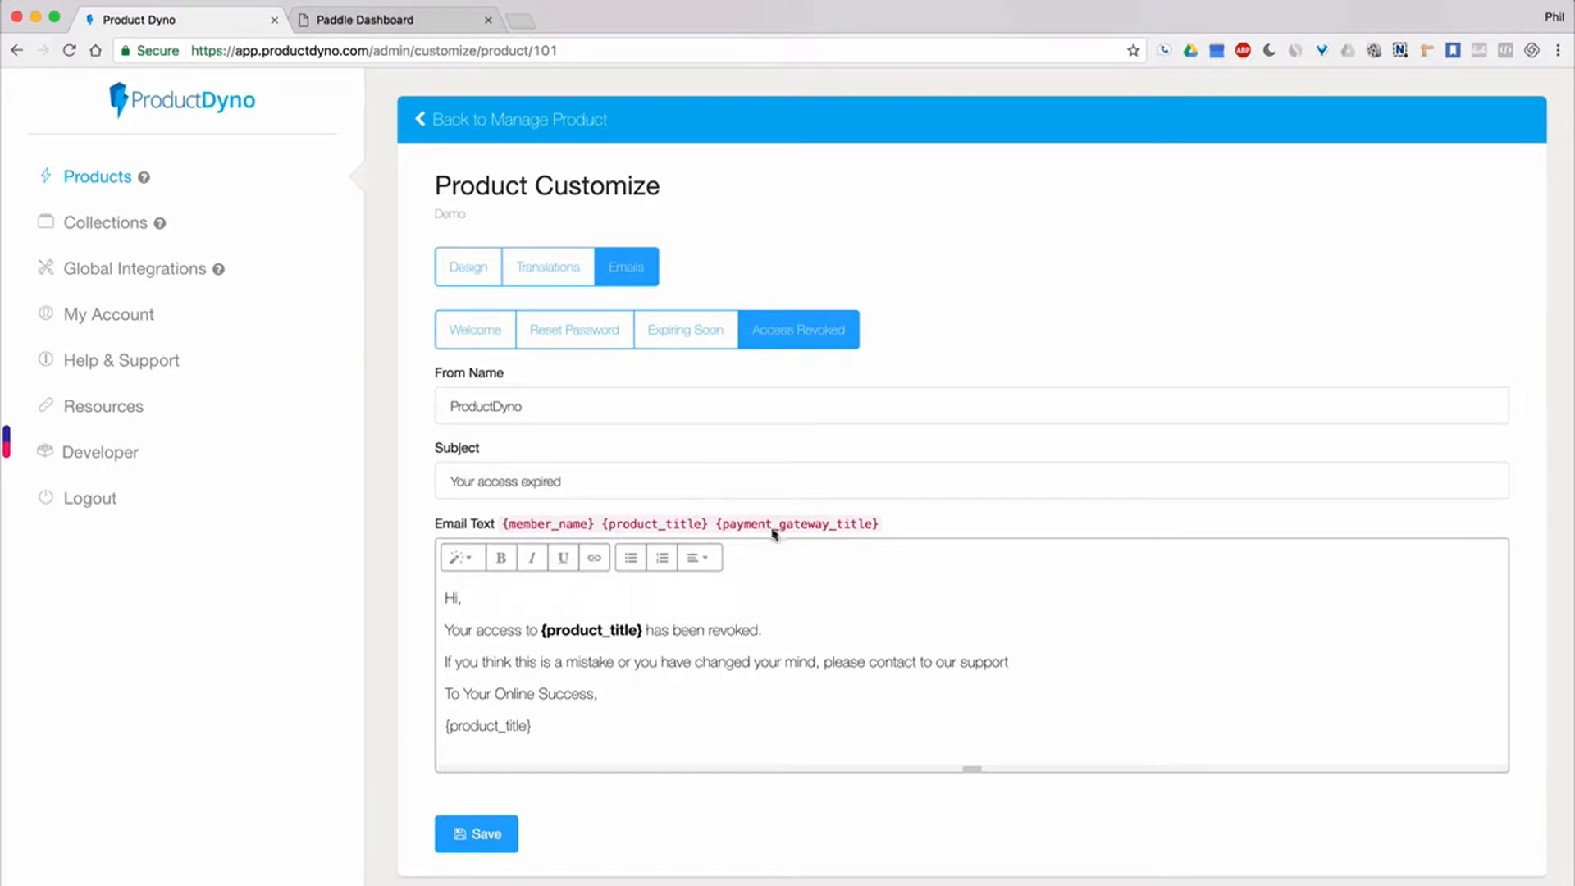
left_click(720, 526)
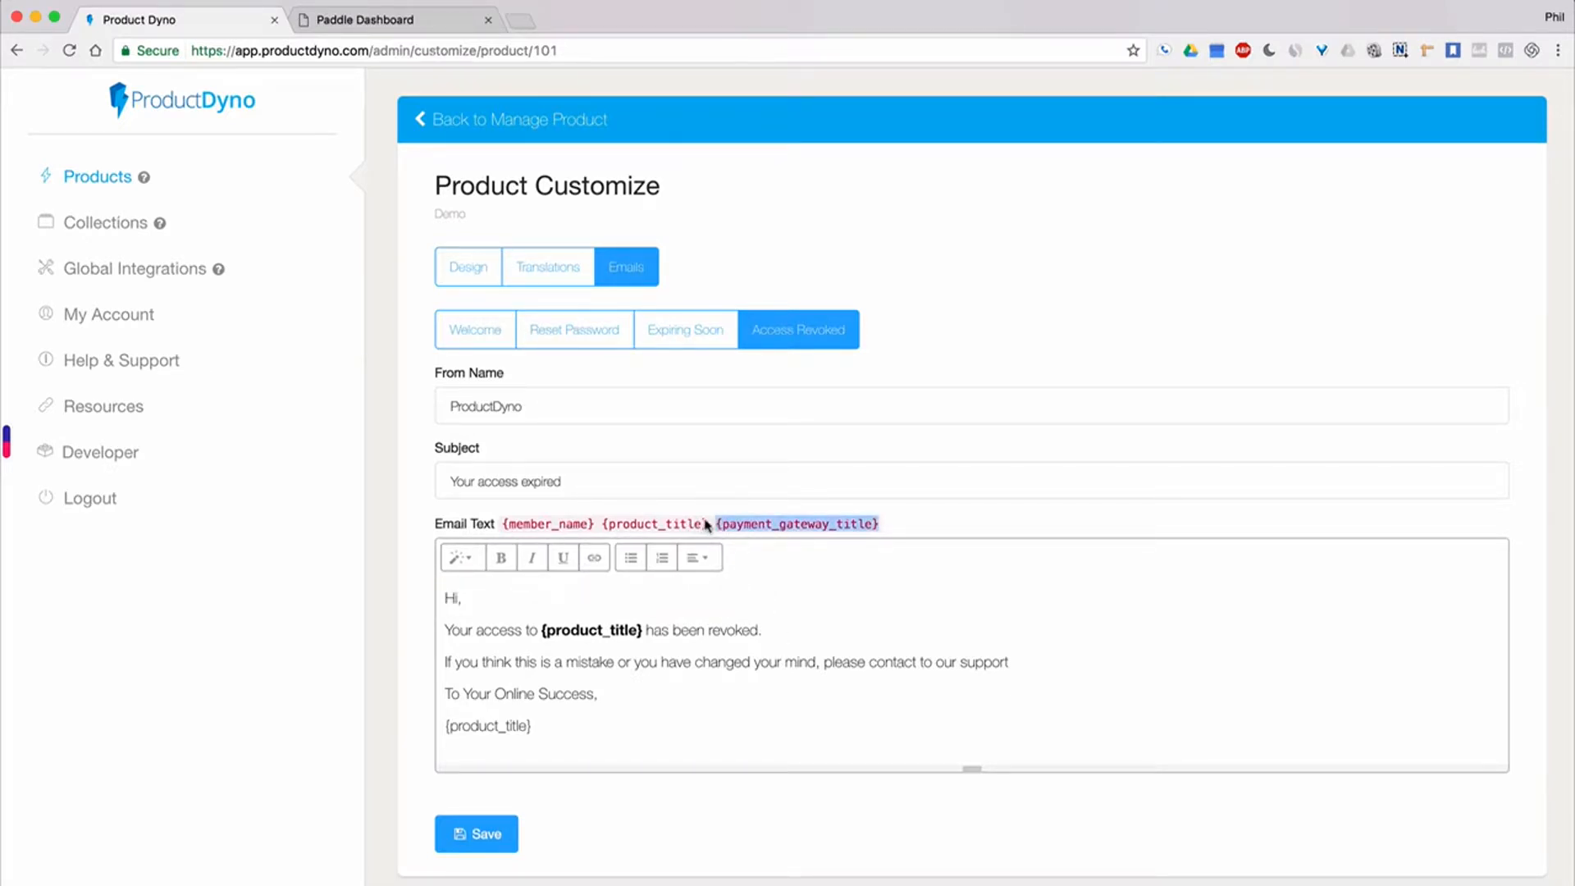
left_click(656, 525)
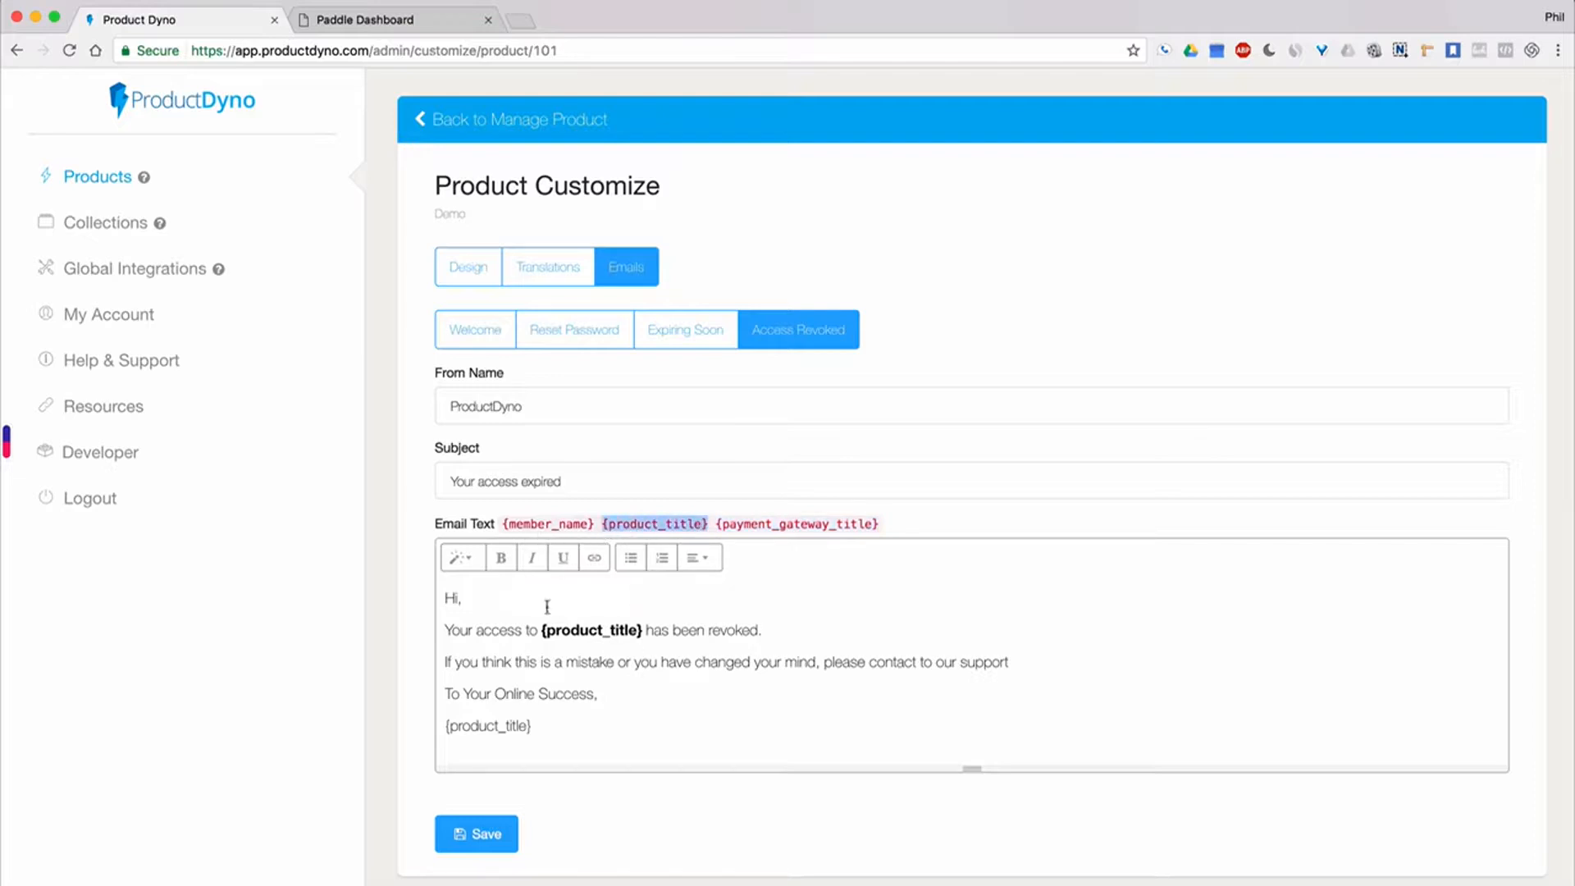
- Review the Demo product's payment gateways and compare the Stripe, Paddle and Gumroad options for a new gateway, cancelling without saving
left_click(489, 123)
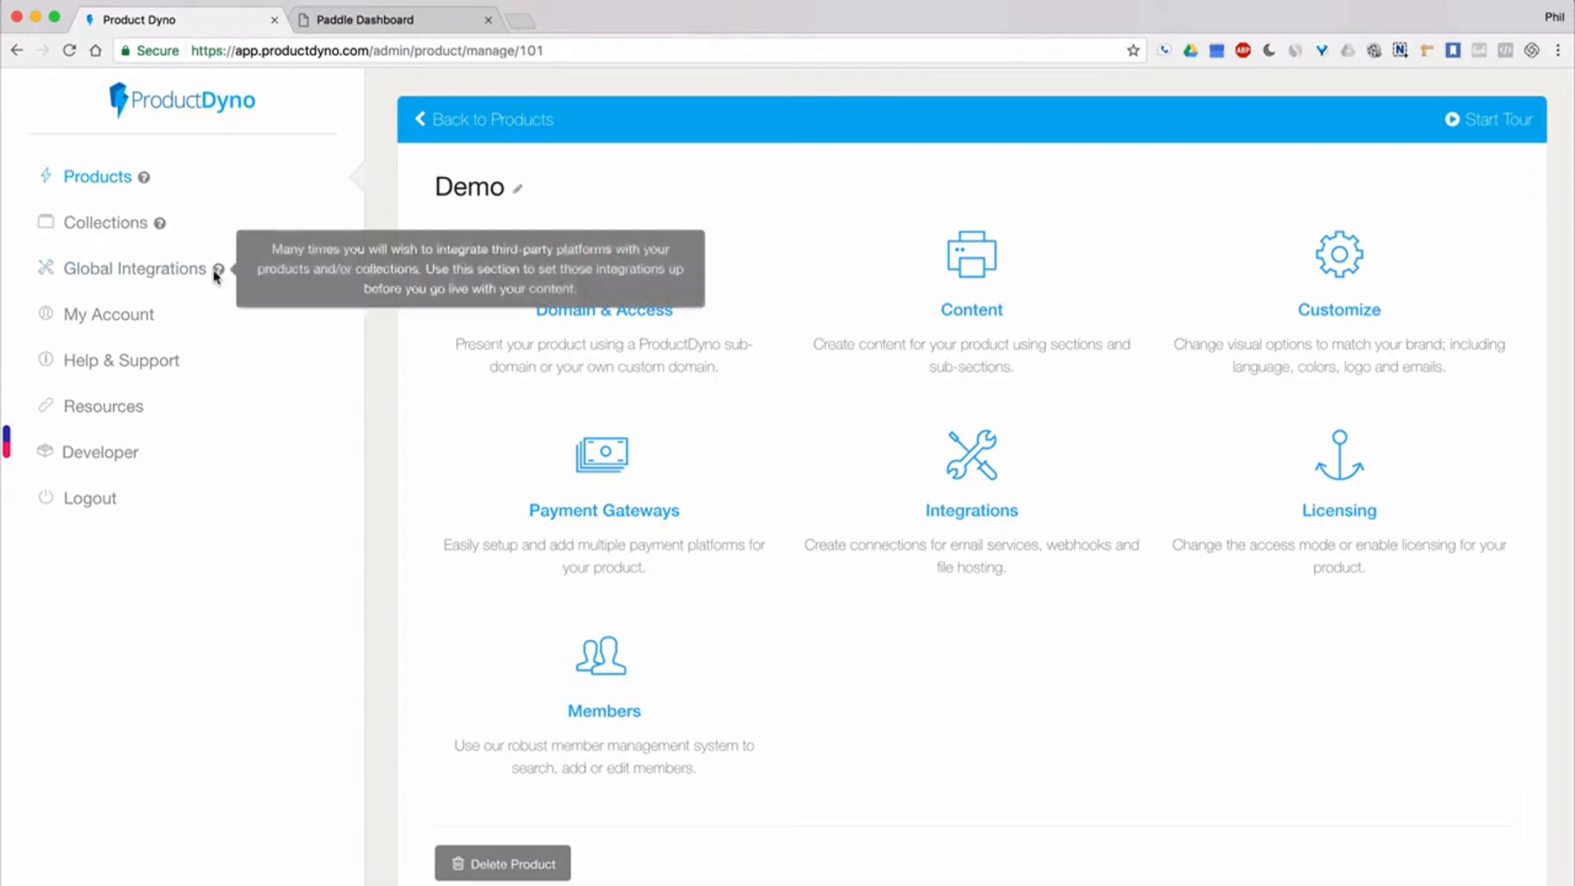
left_click(586, 484)
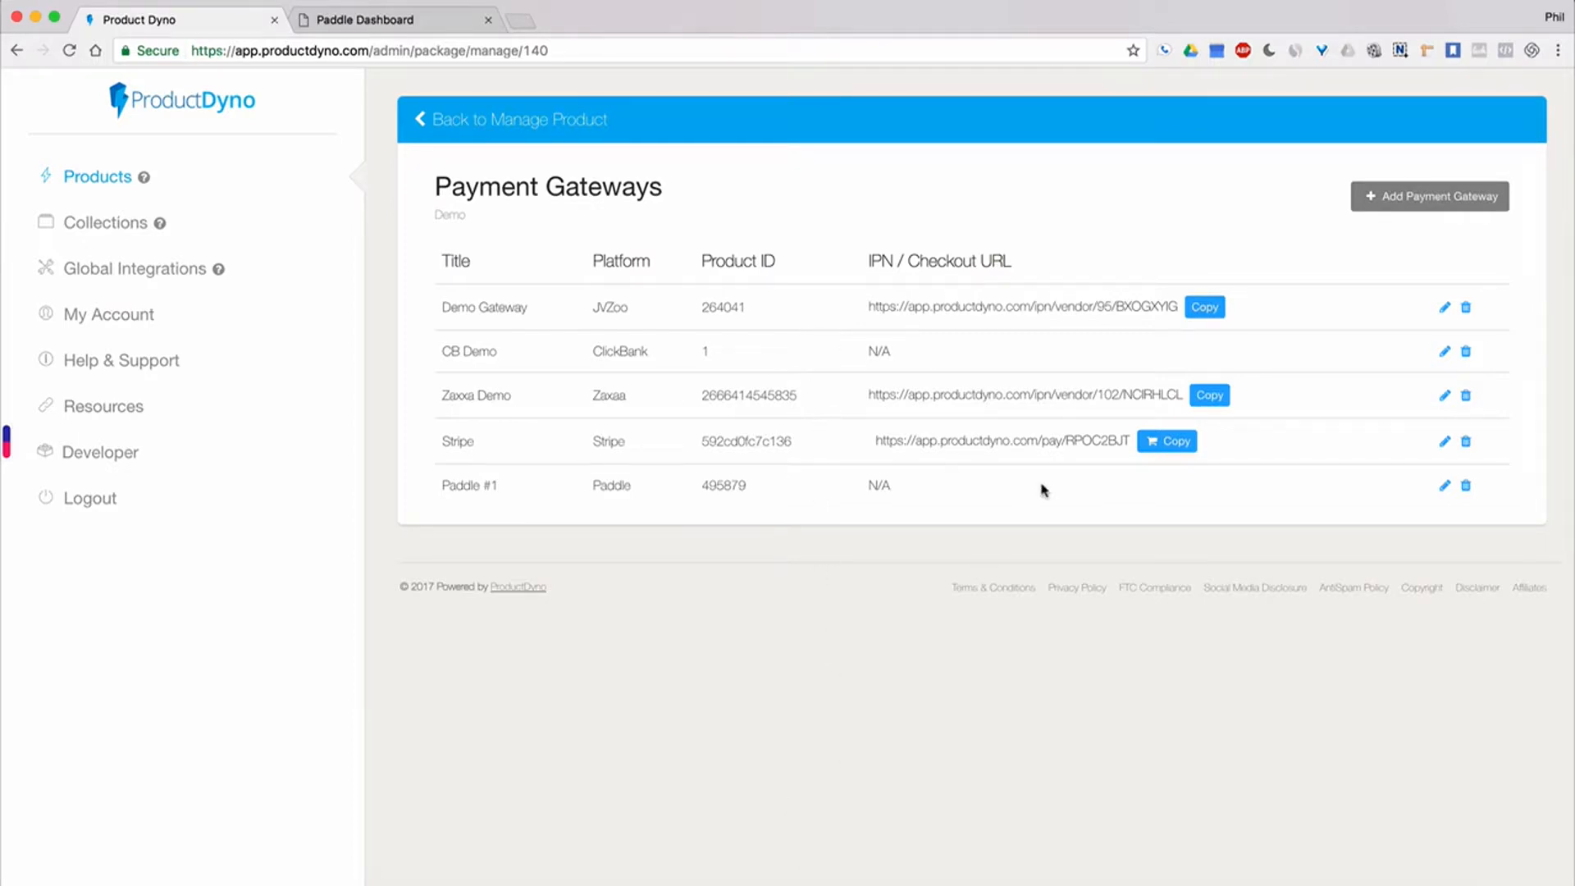
left_click(1417, 208)
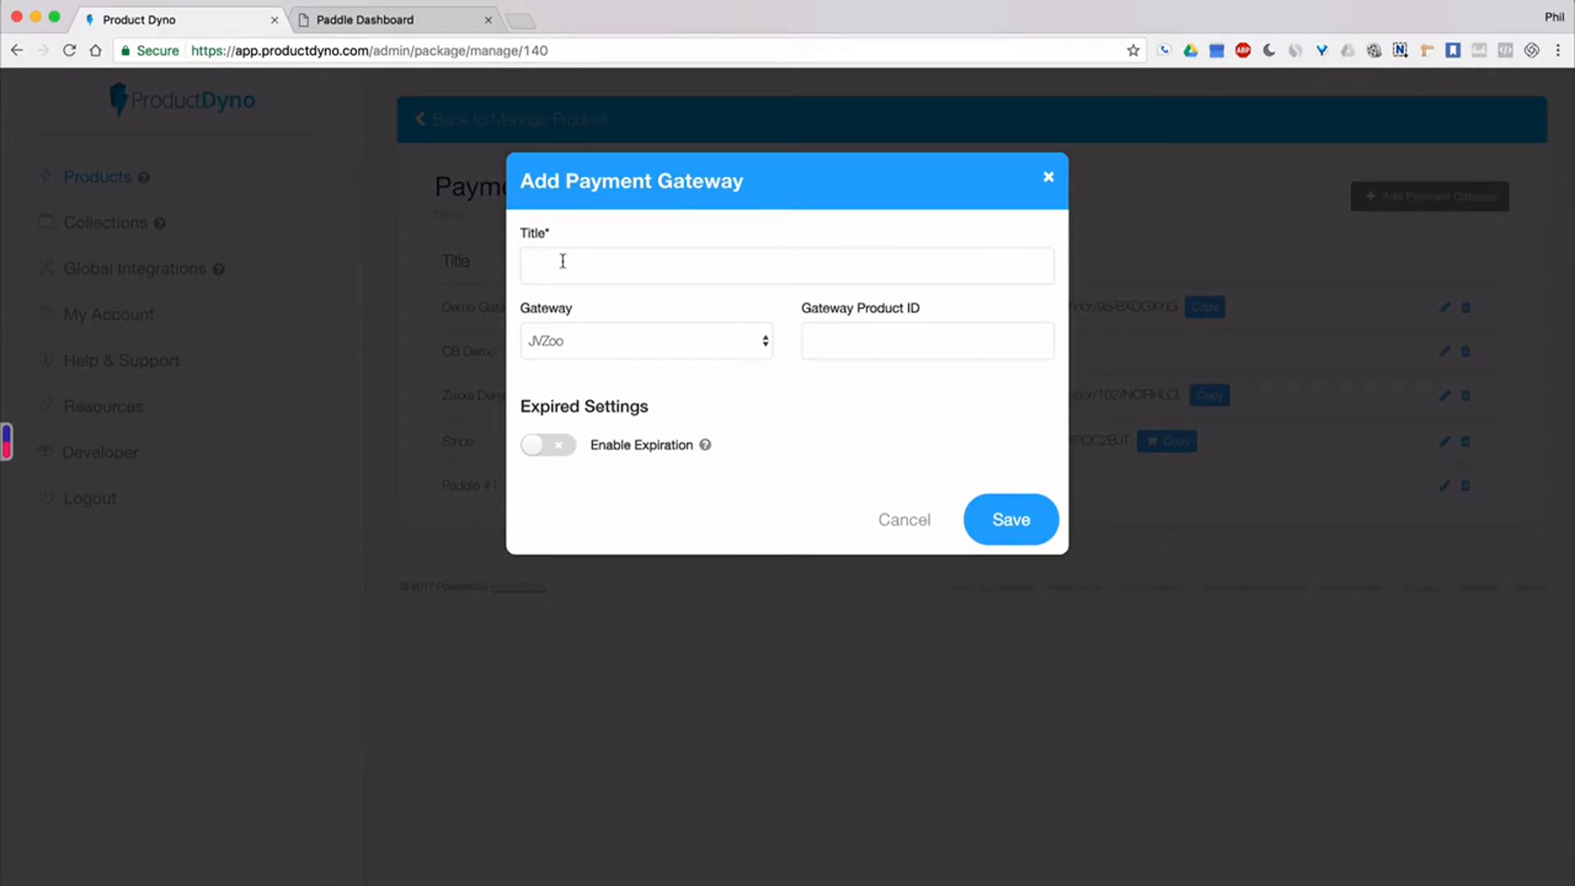
left_click(594, 347)
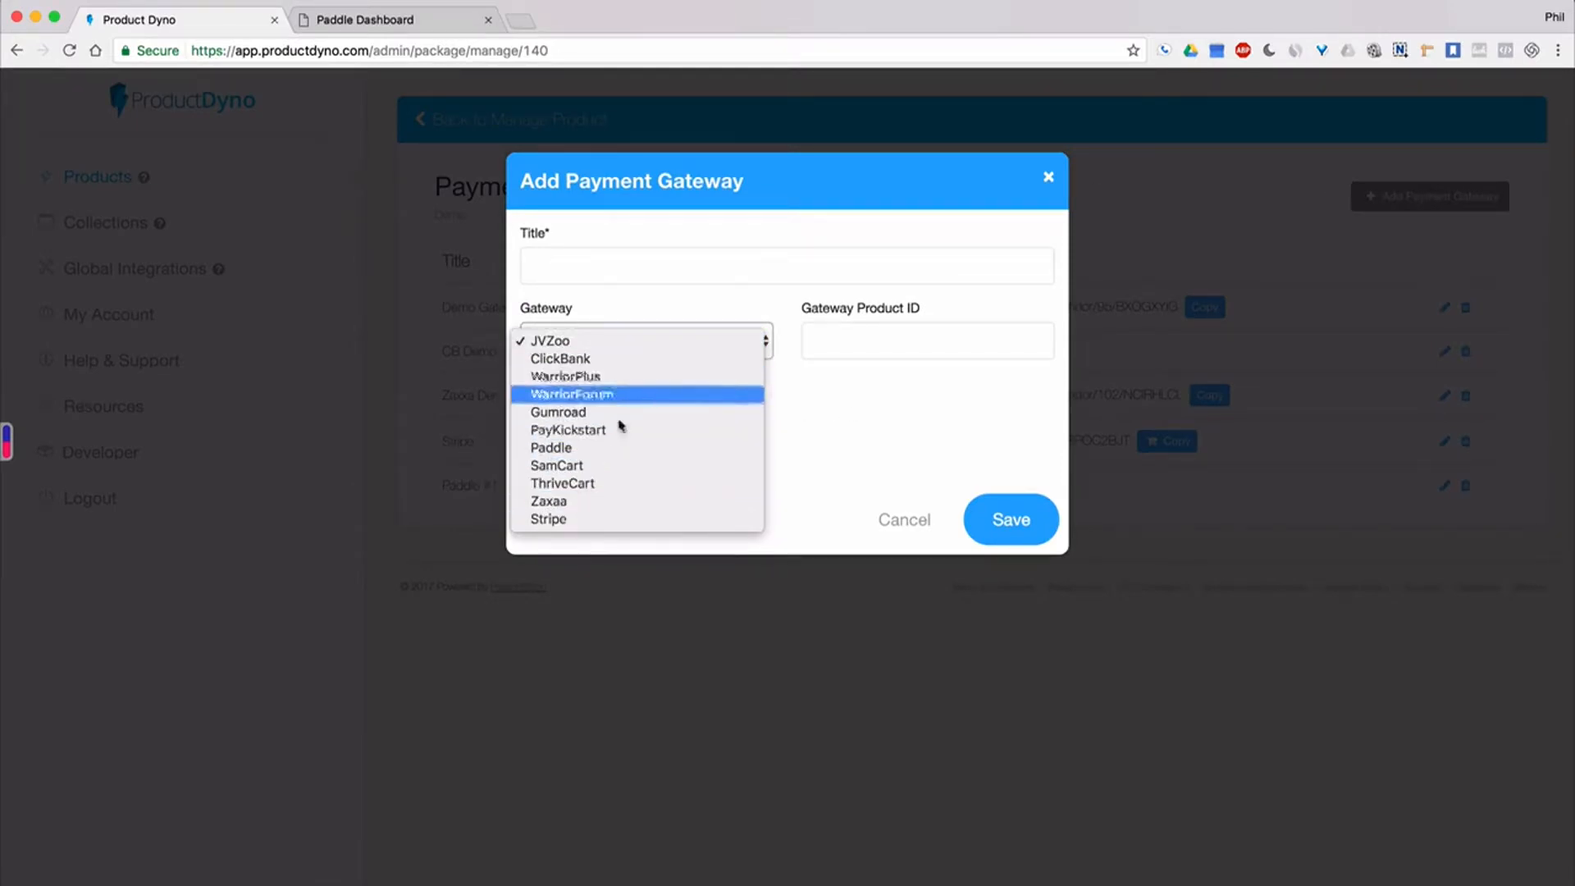
left_click(555, 519)
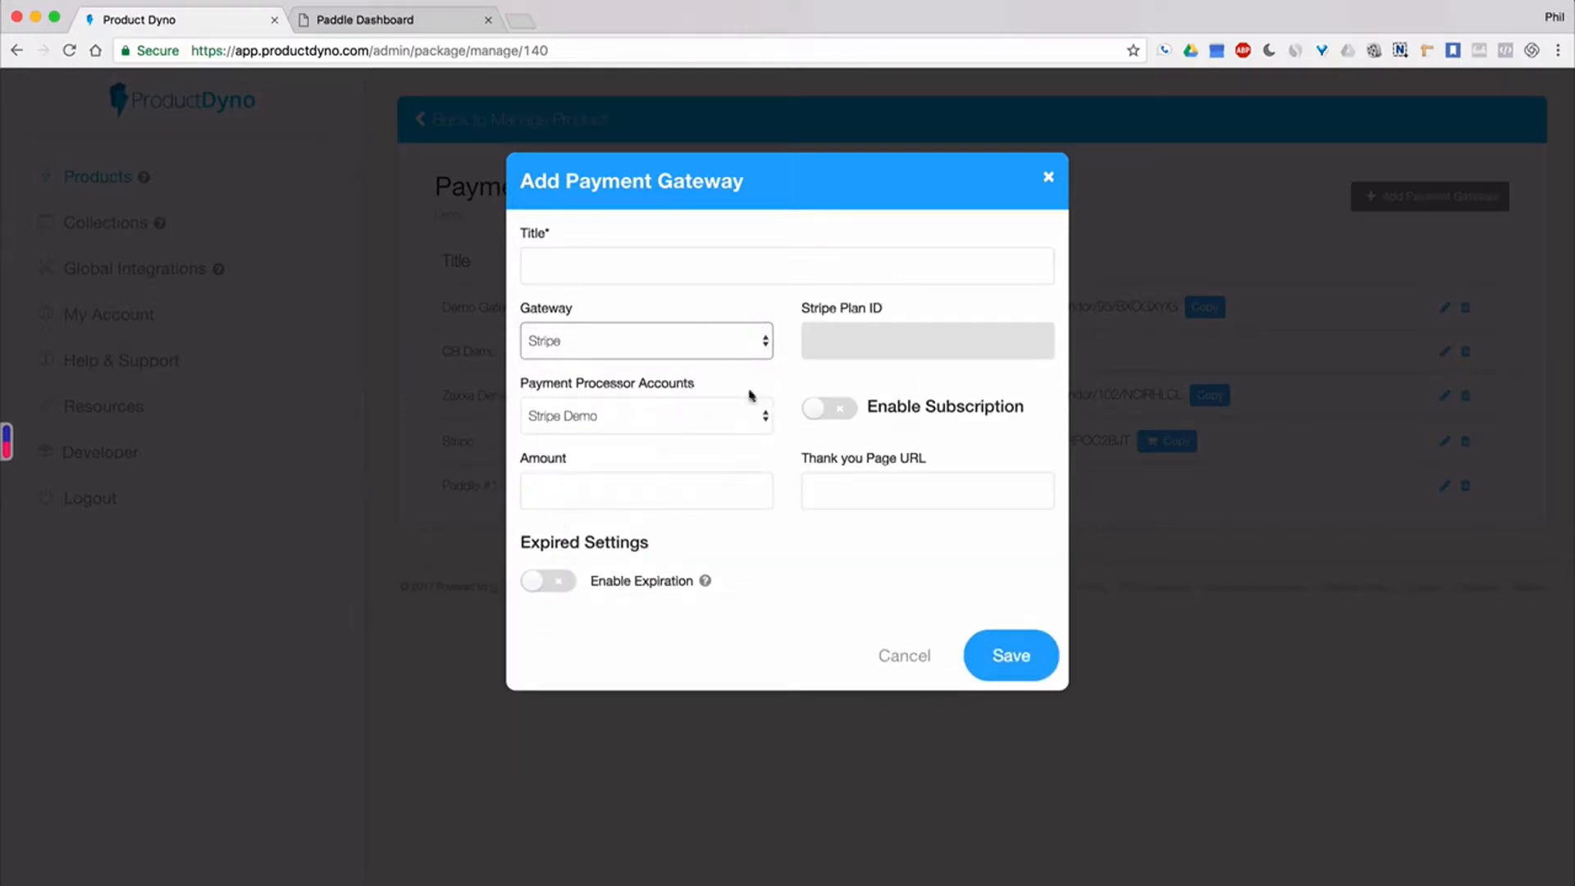
left_click(611, 340)
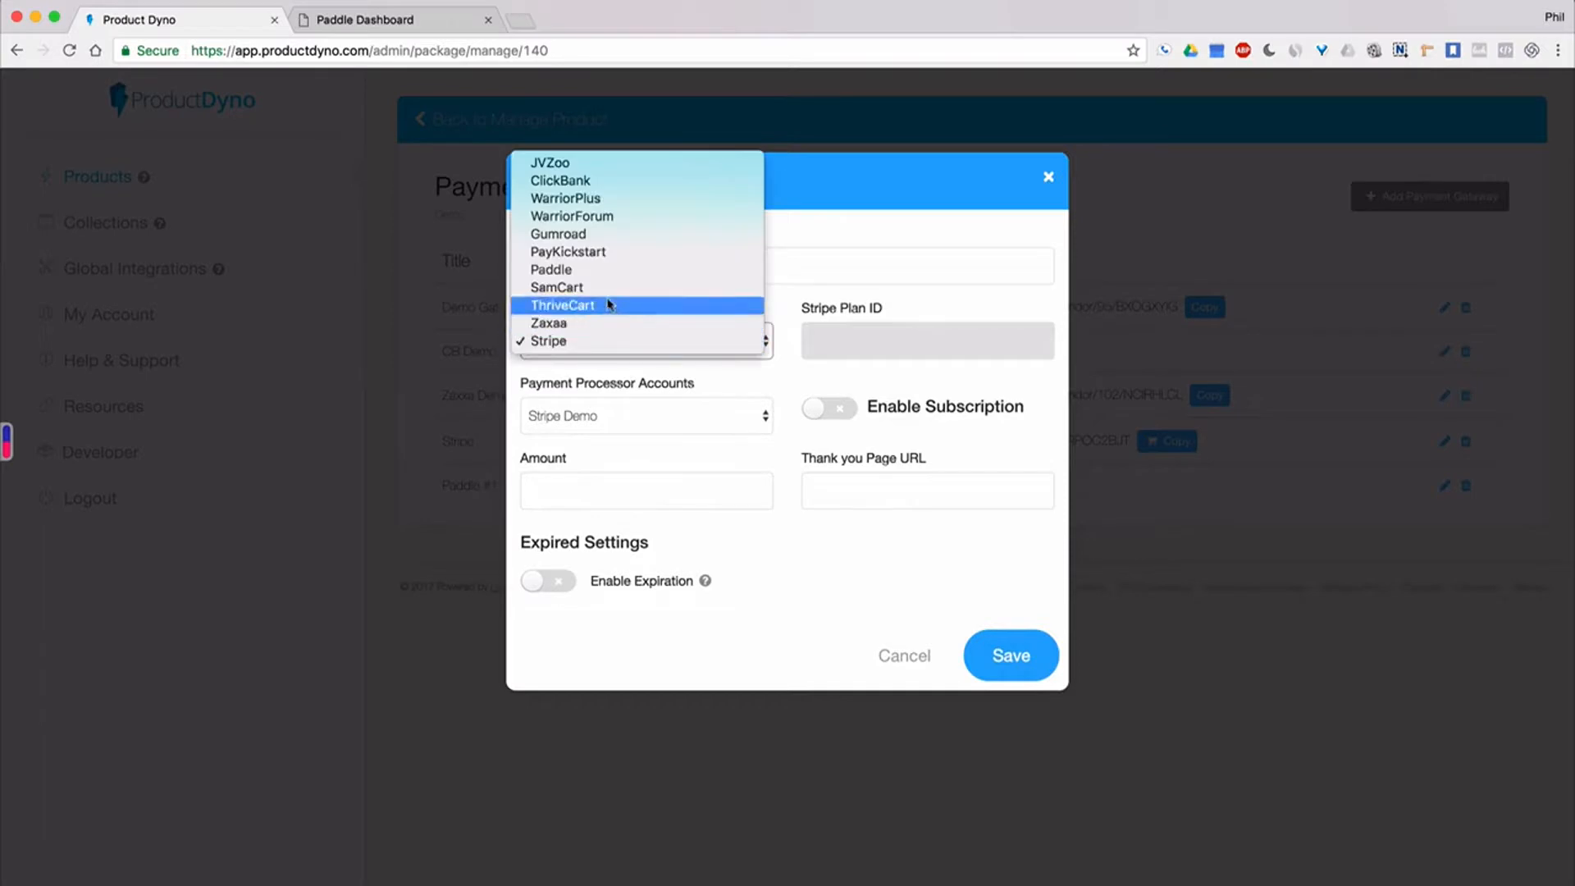
left_click(603, 275)
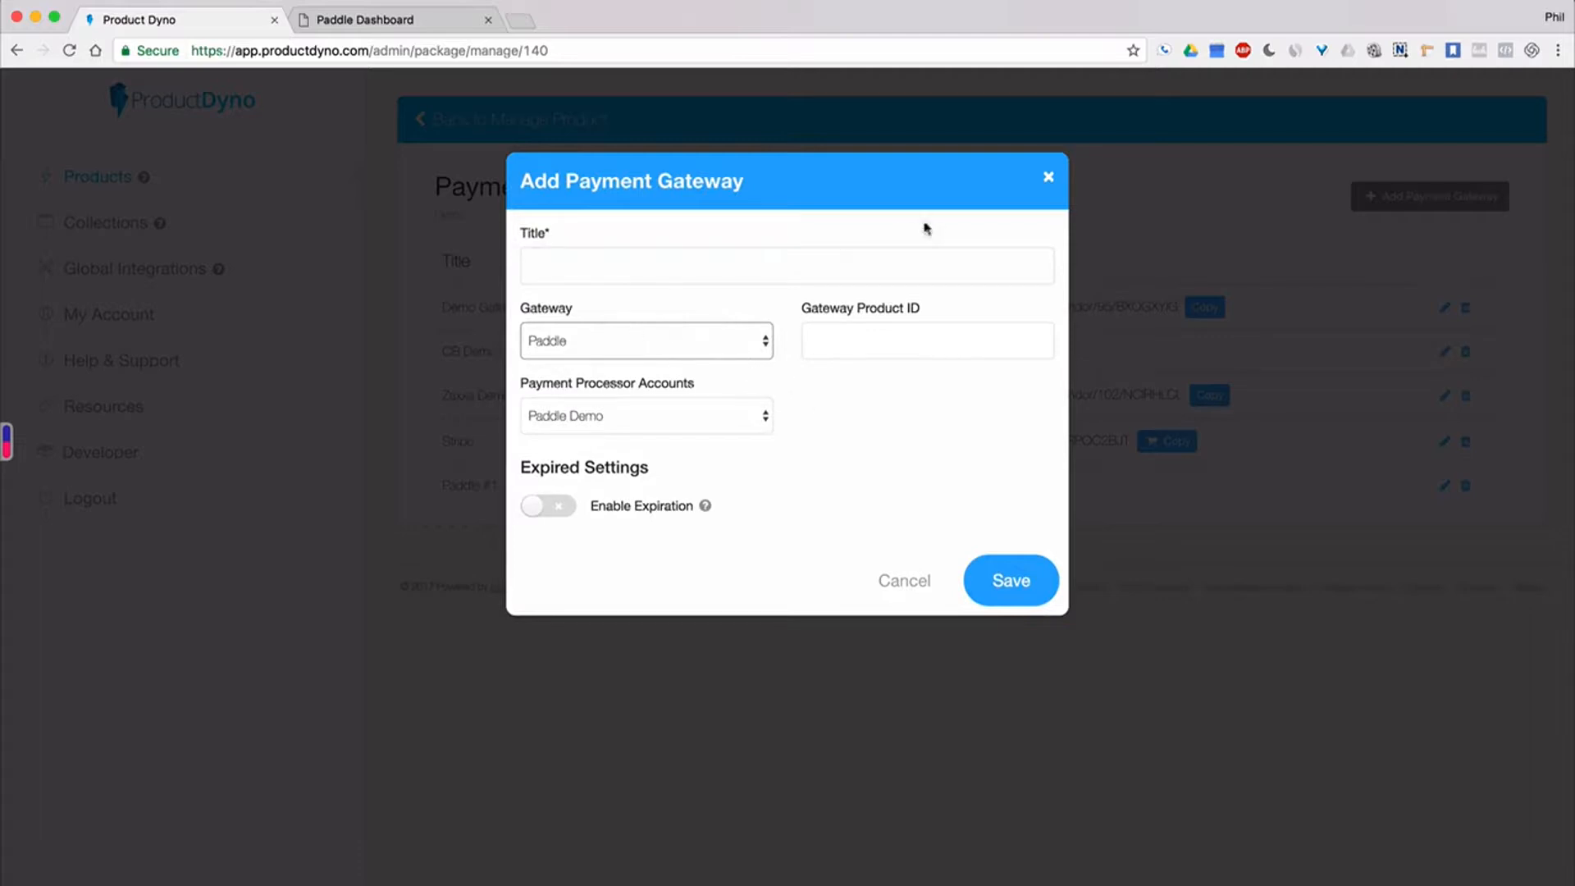
left_click(756, 340)
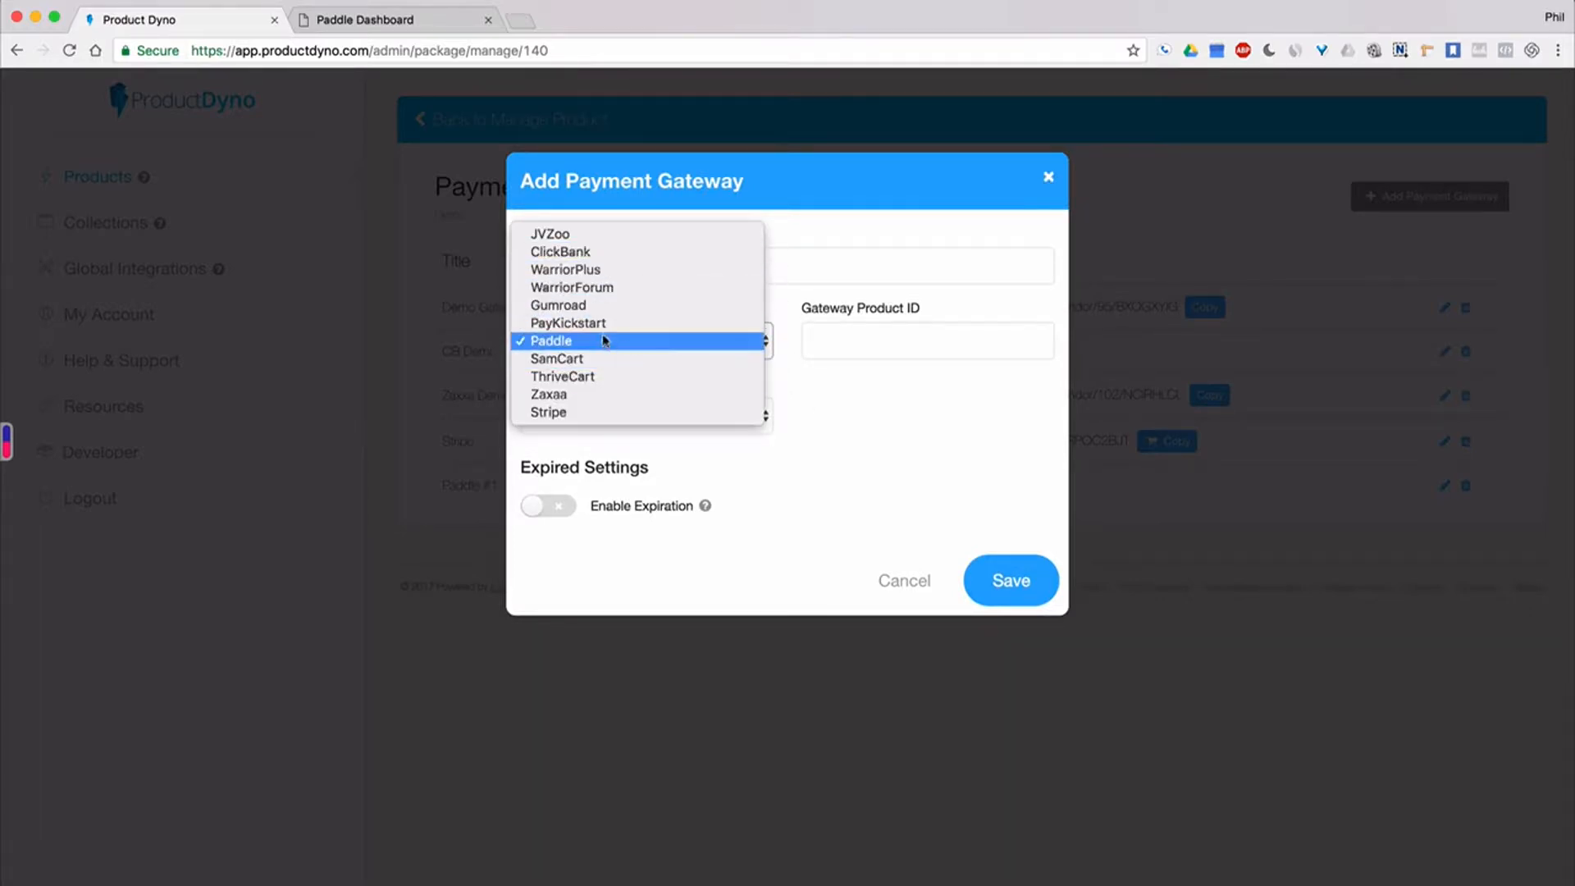
left_click(710, 307)
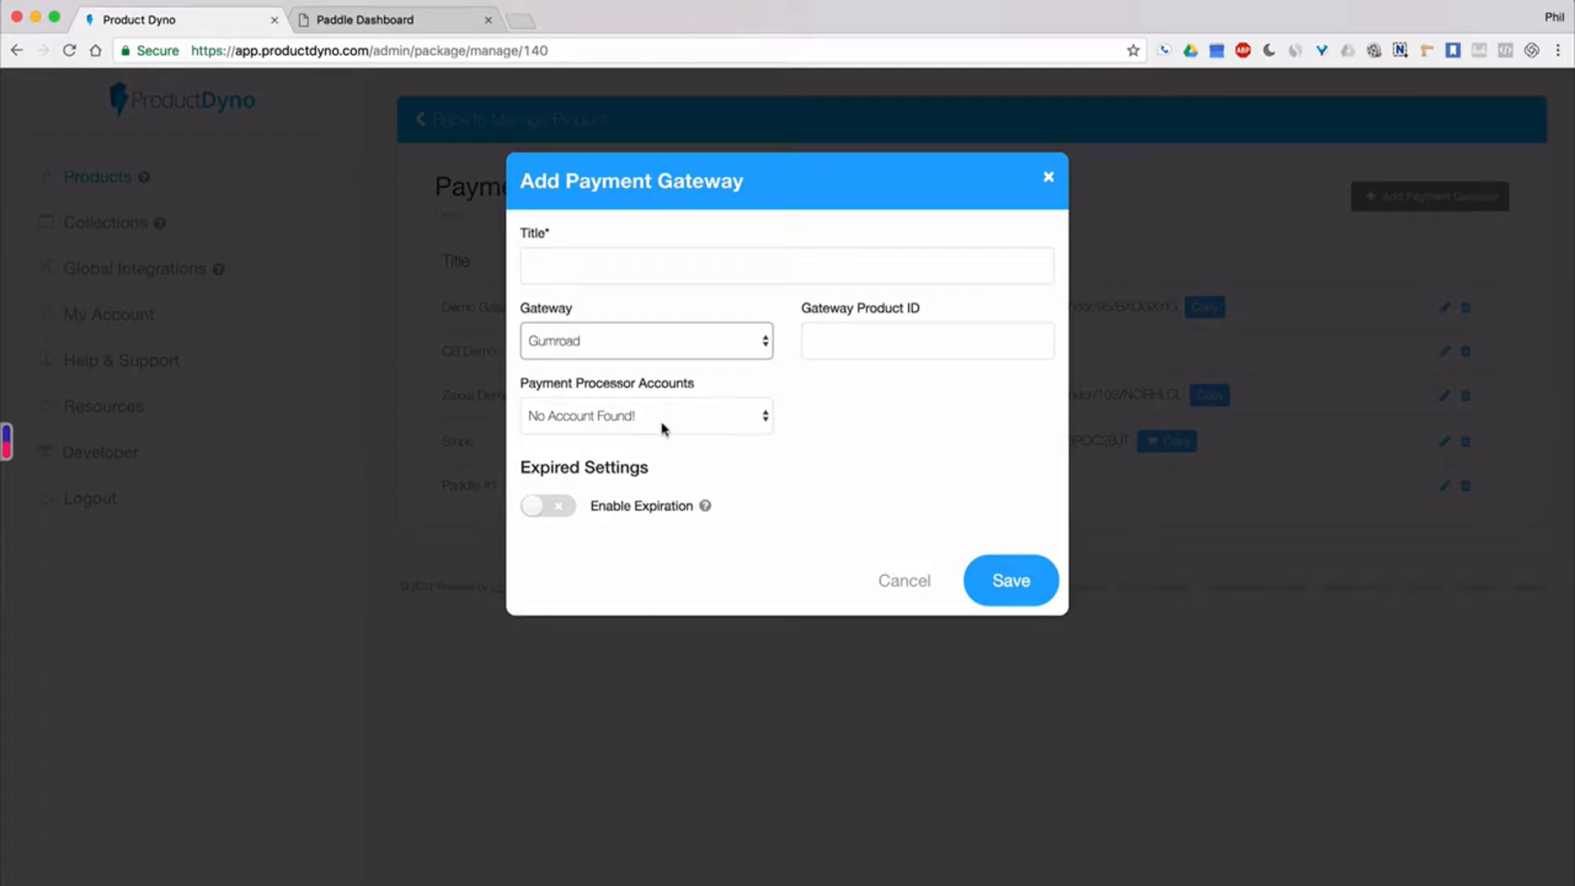
left_click(903, 582)
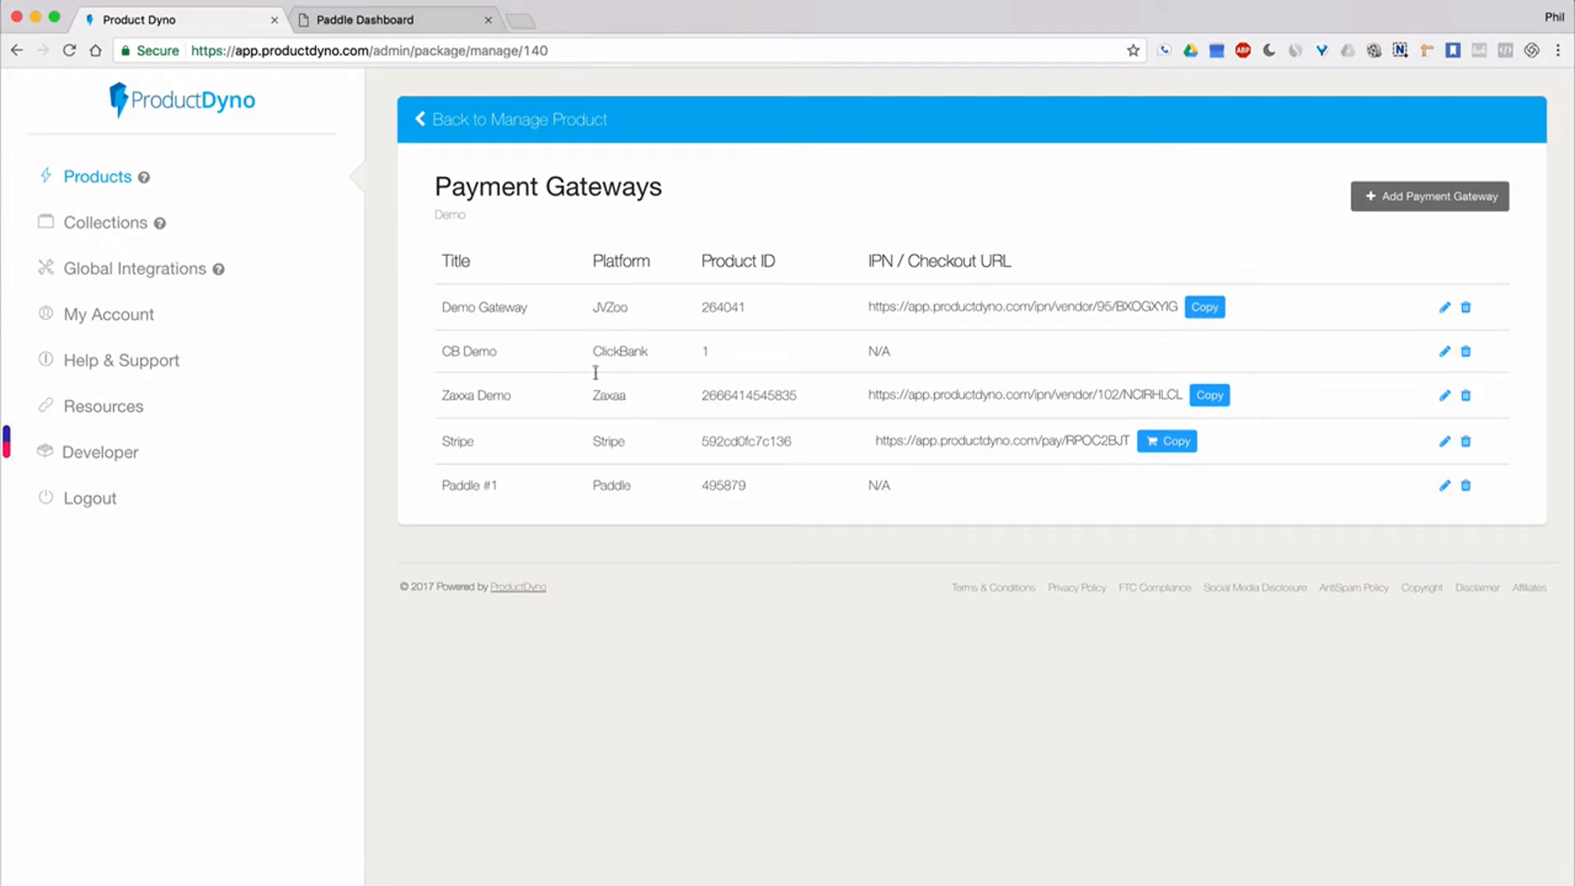
- Open the product's marketing email integrations and view the service and list choices for ActiveCampaign, cancelling without saving
left_click(497, 122)
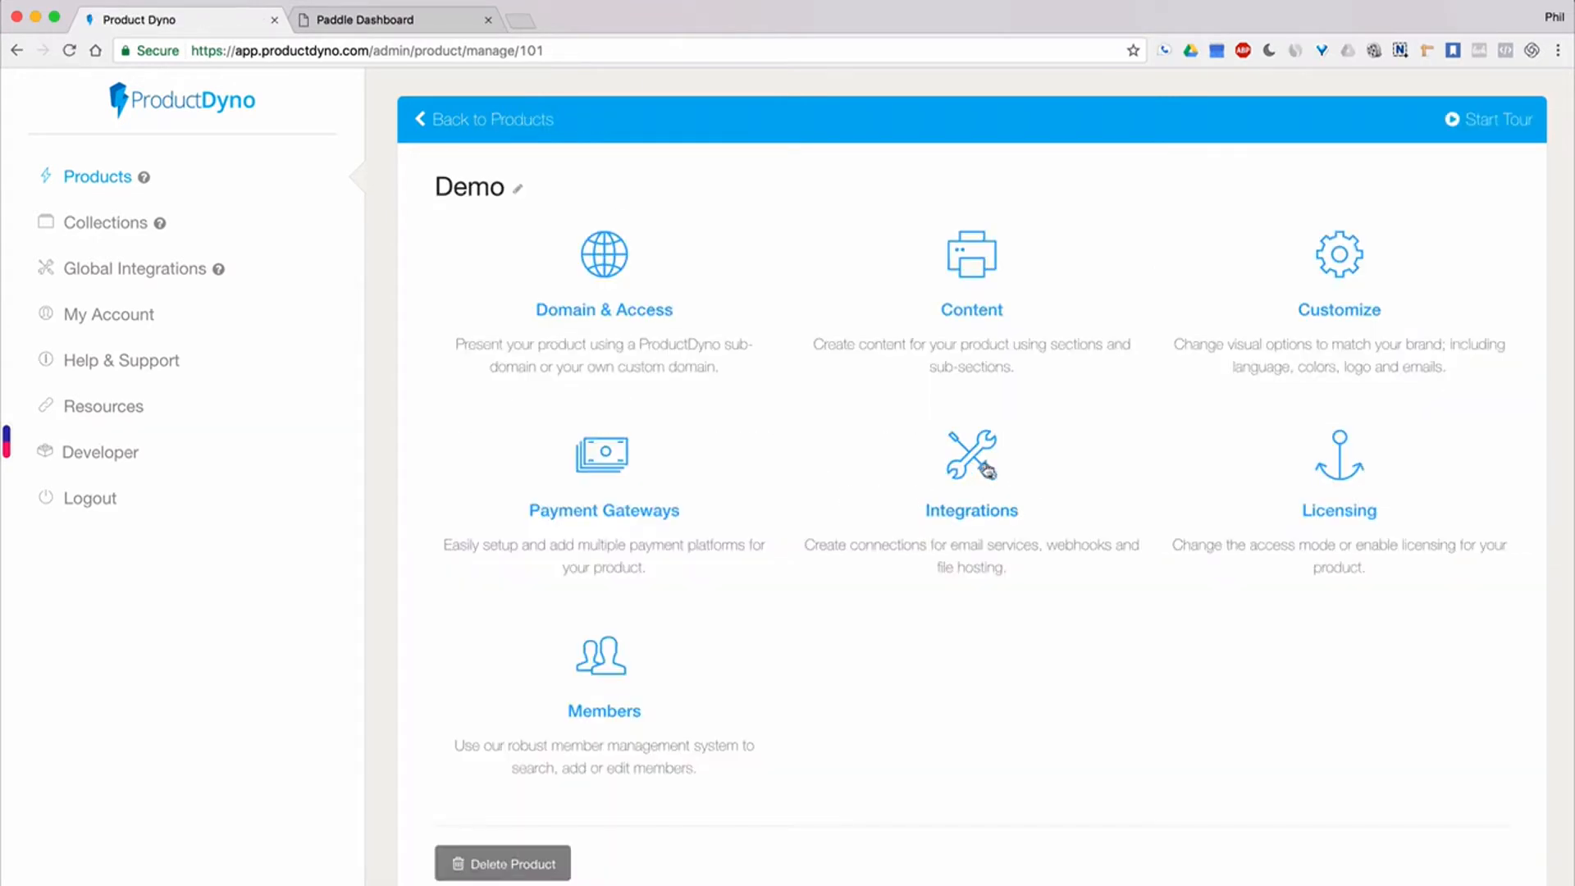
left_click(978, 470)
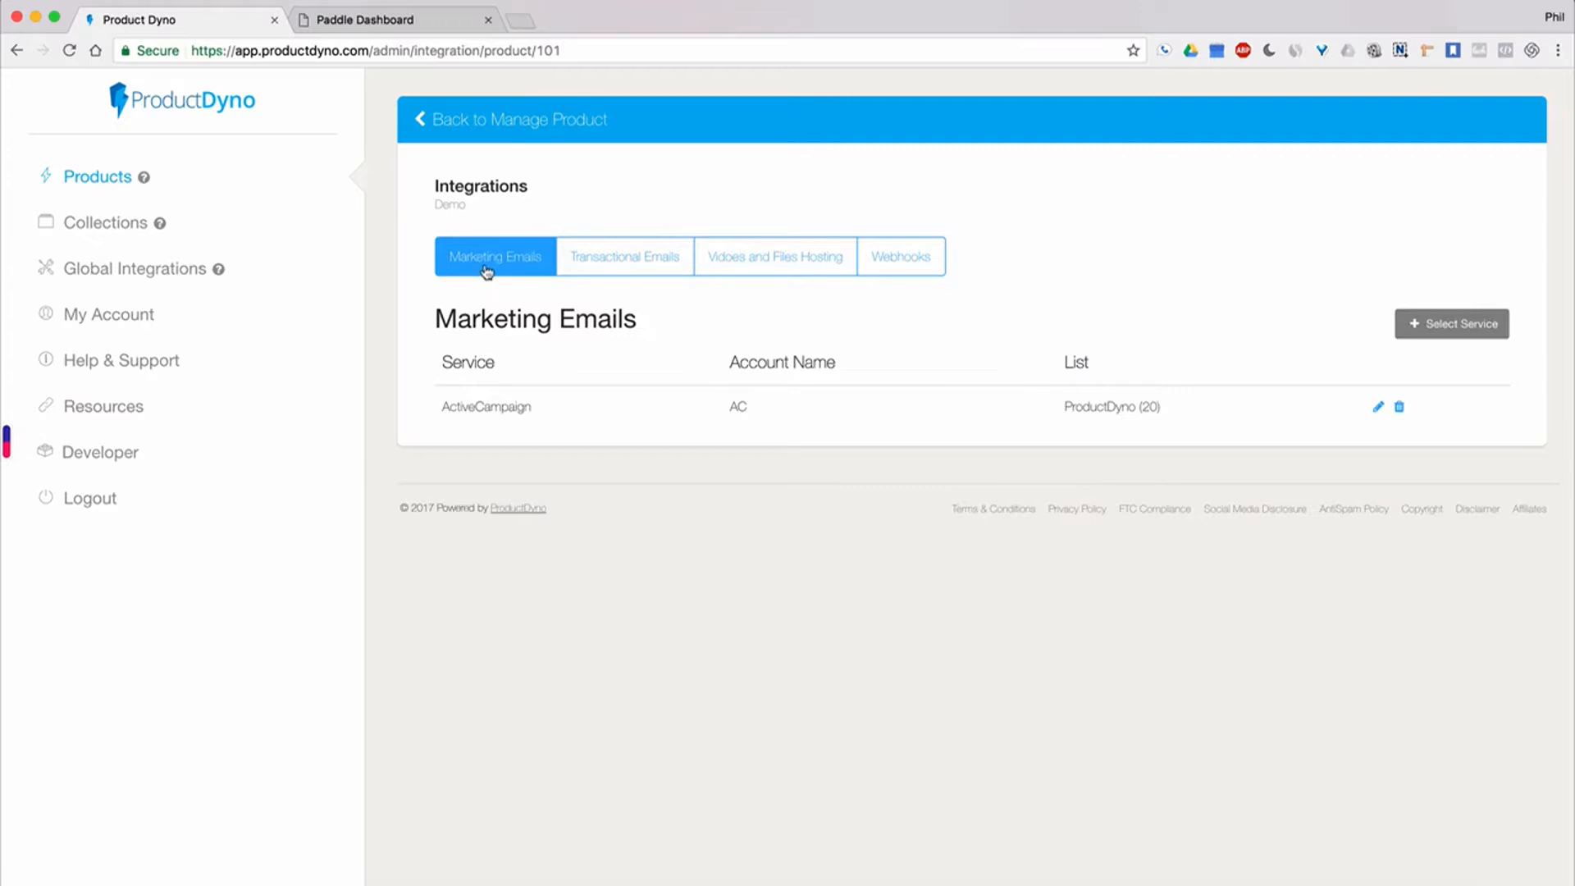
left_click(458, 409)
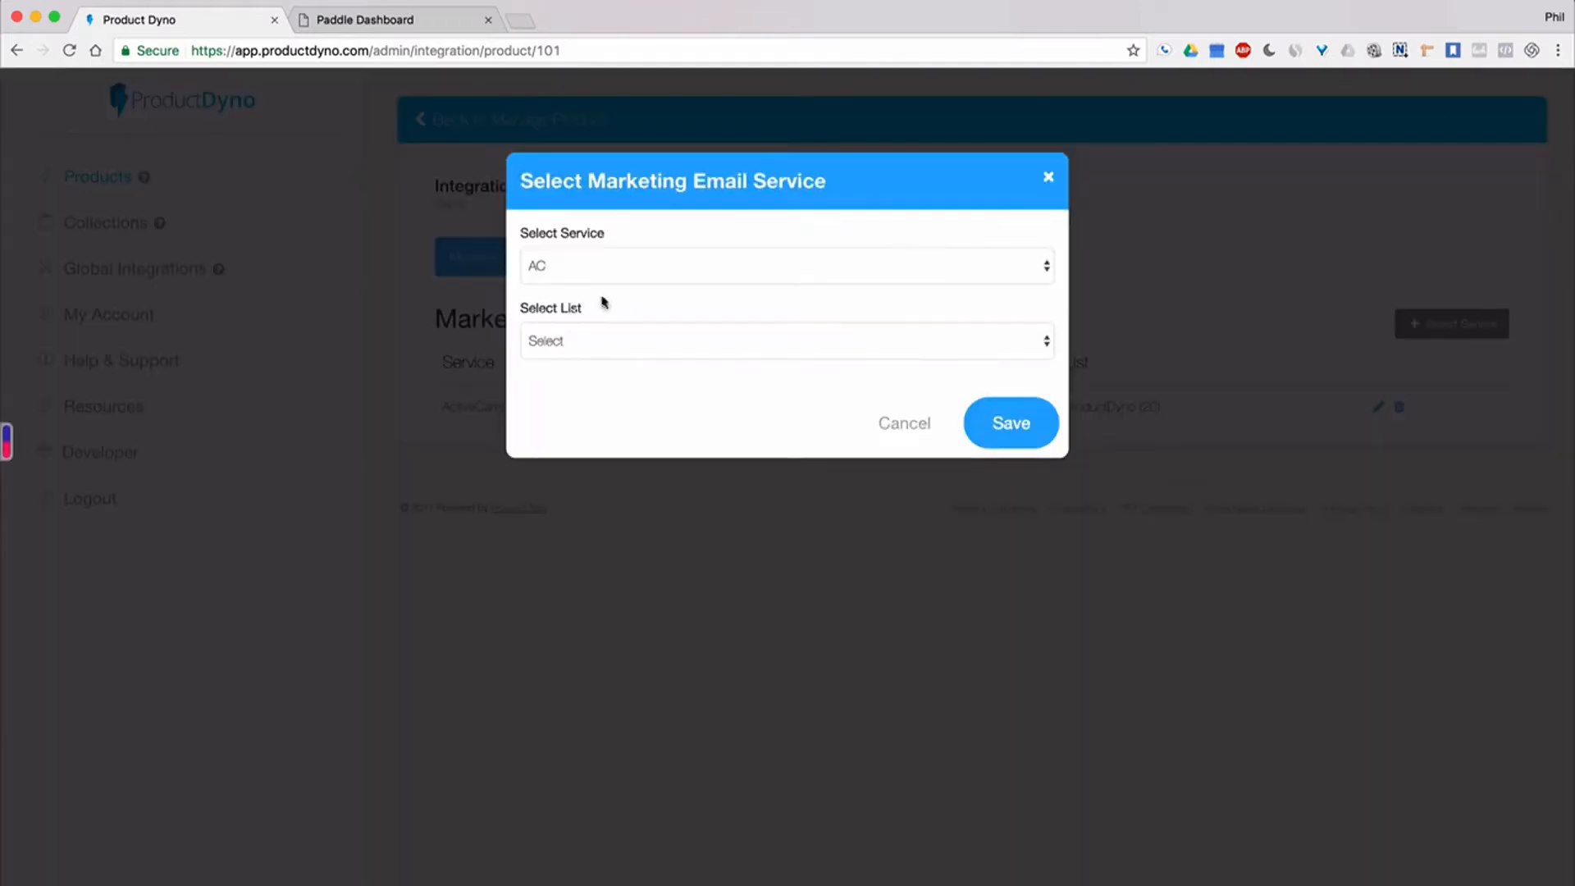
left_click(621, 270)
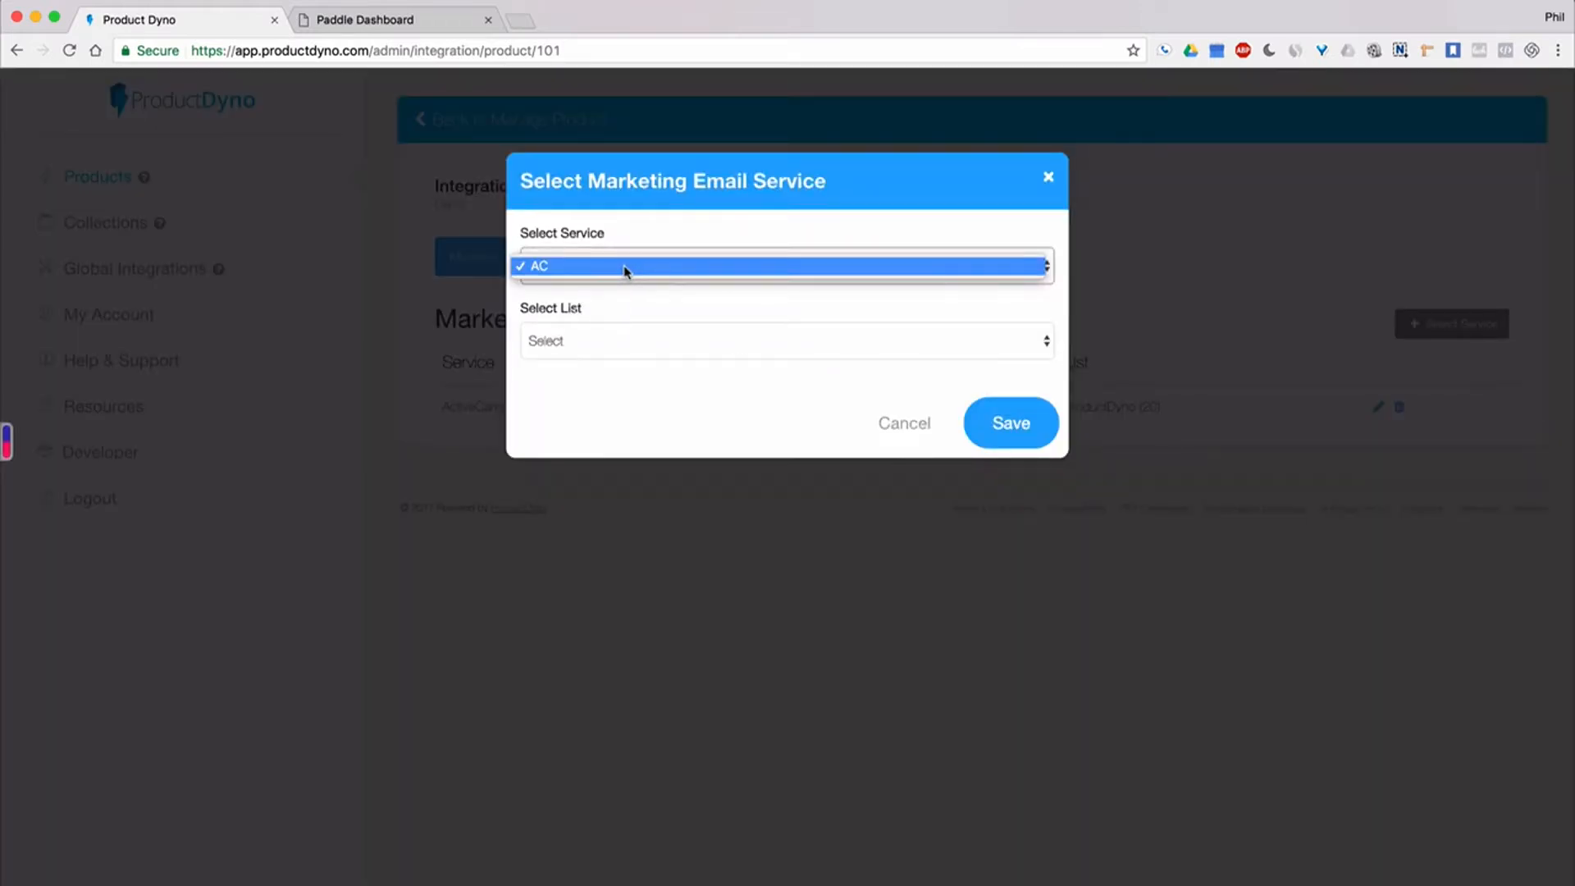
left_click(625, 269)
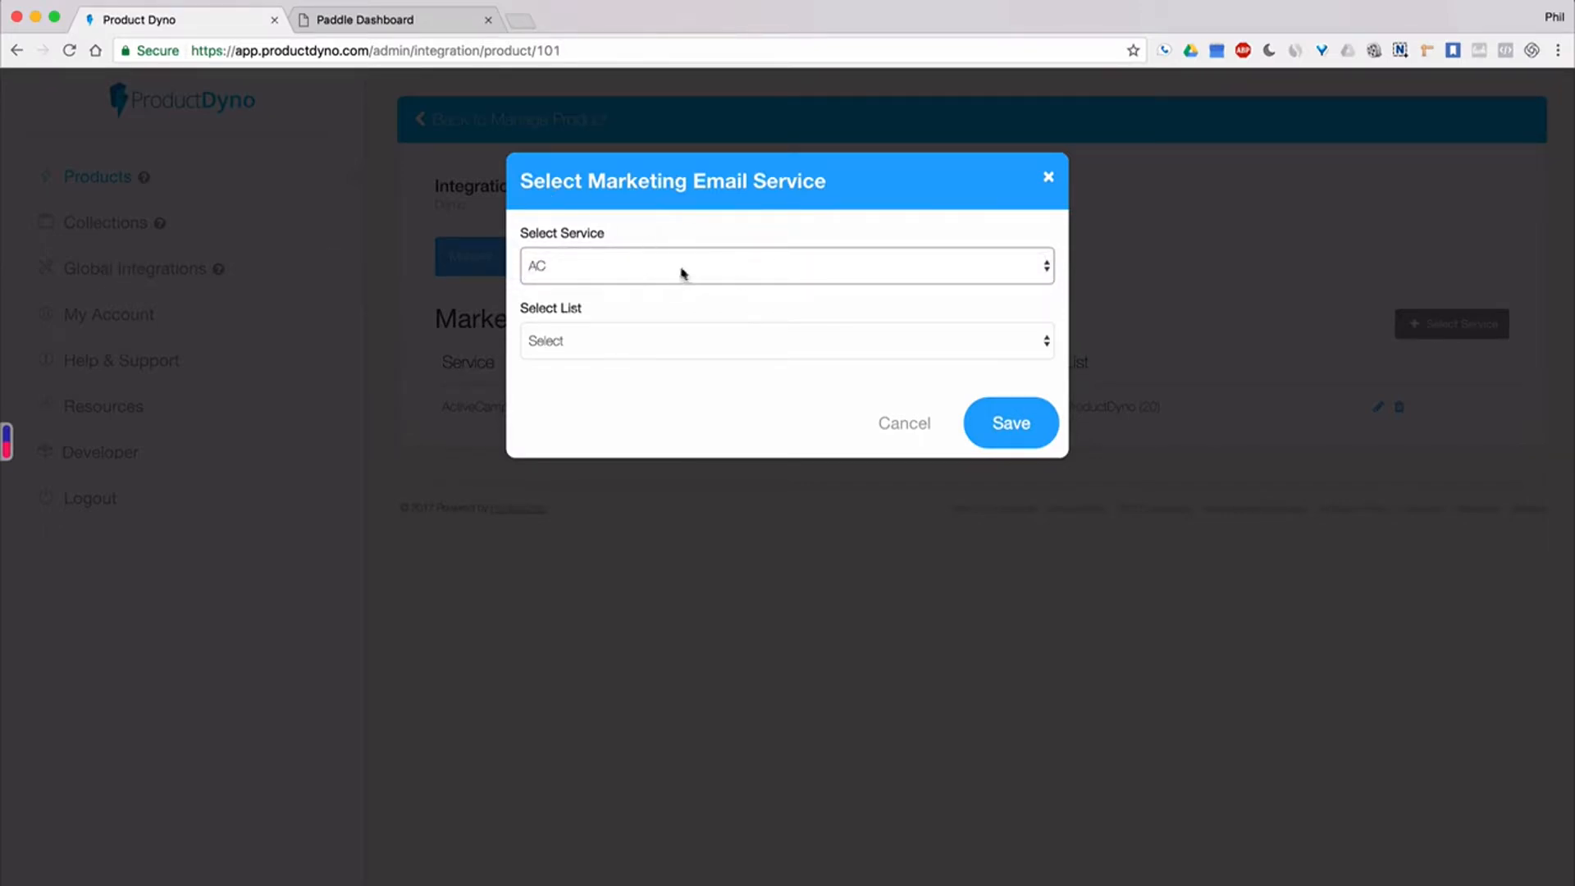
left_click(902, 423)
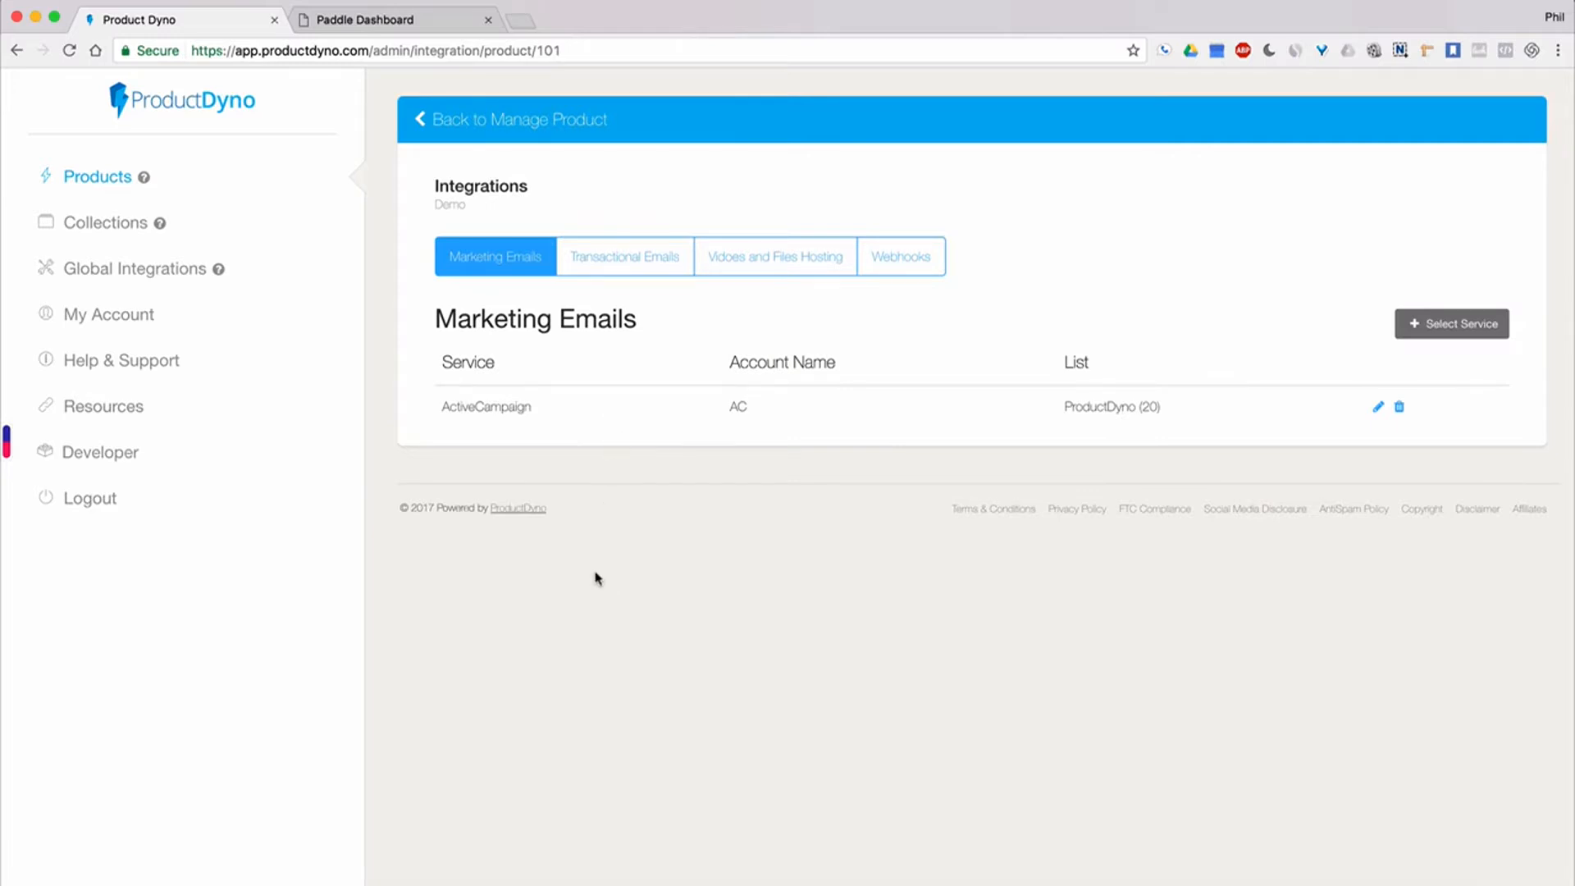
- Look through the product's Transactional Emails, video and file hosting and Webhooks integrations, briefly switching ProductDyno SMTP off and on again
left_click(627, 264)
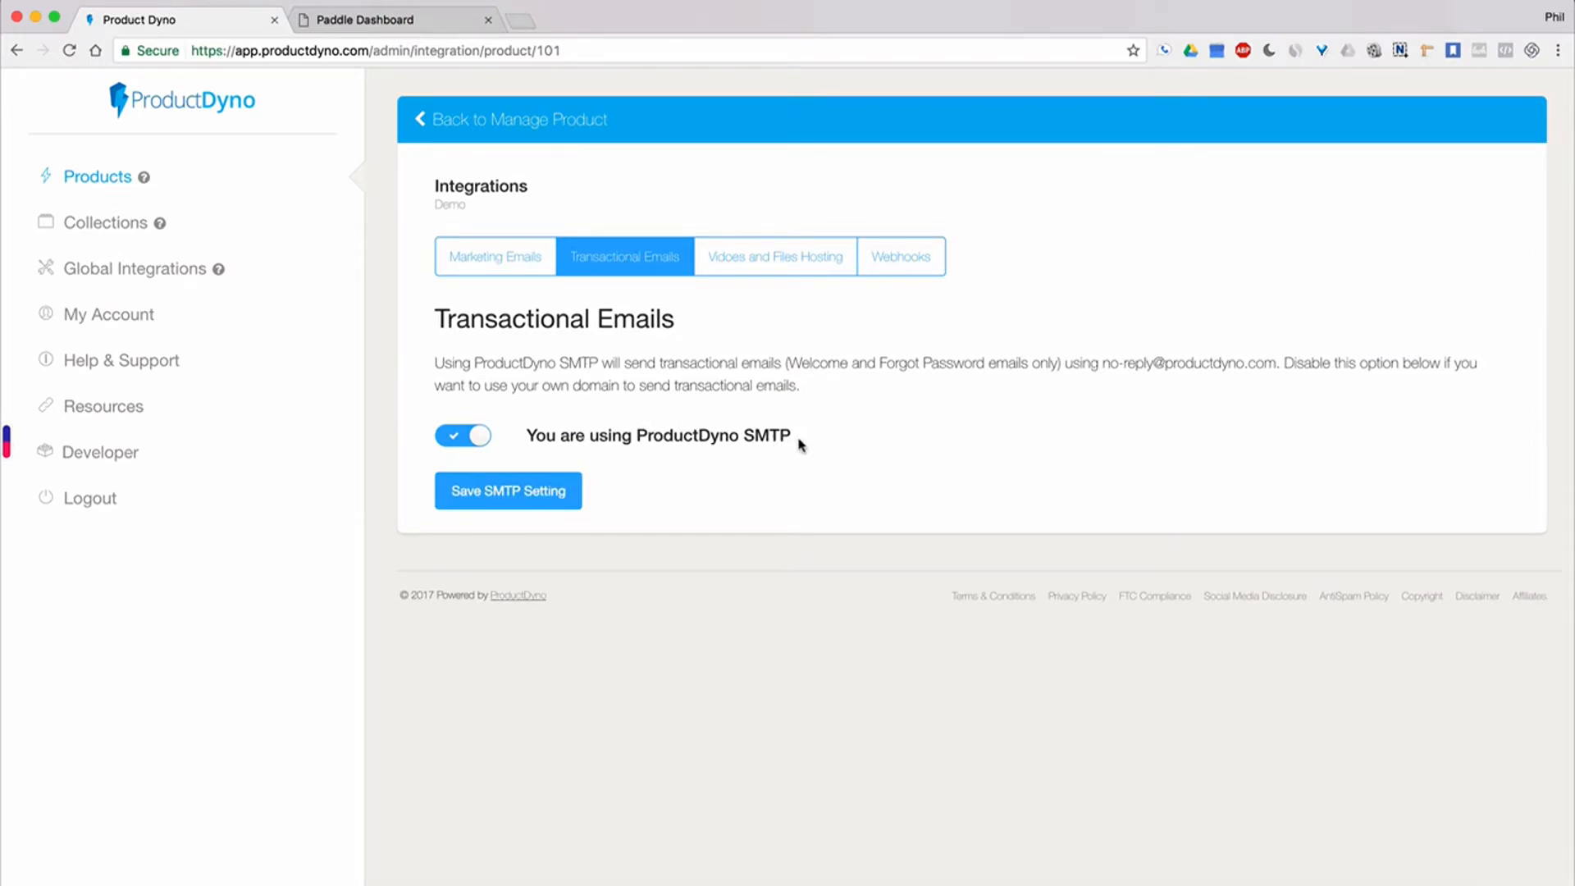
left_click(456, 441)
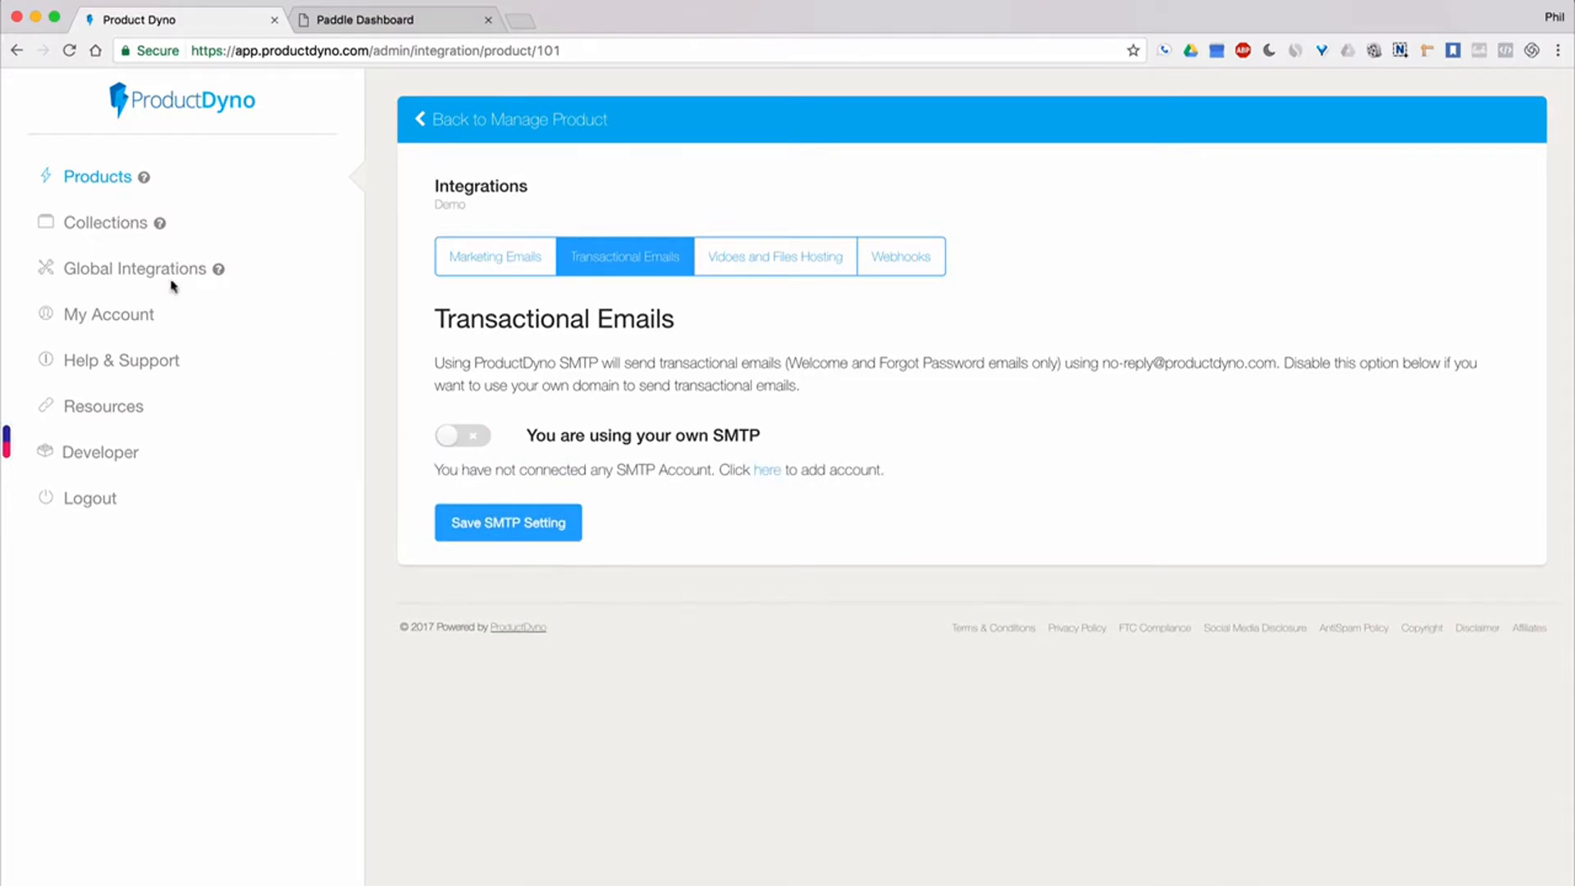
left_click(464, 441)
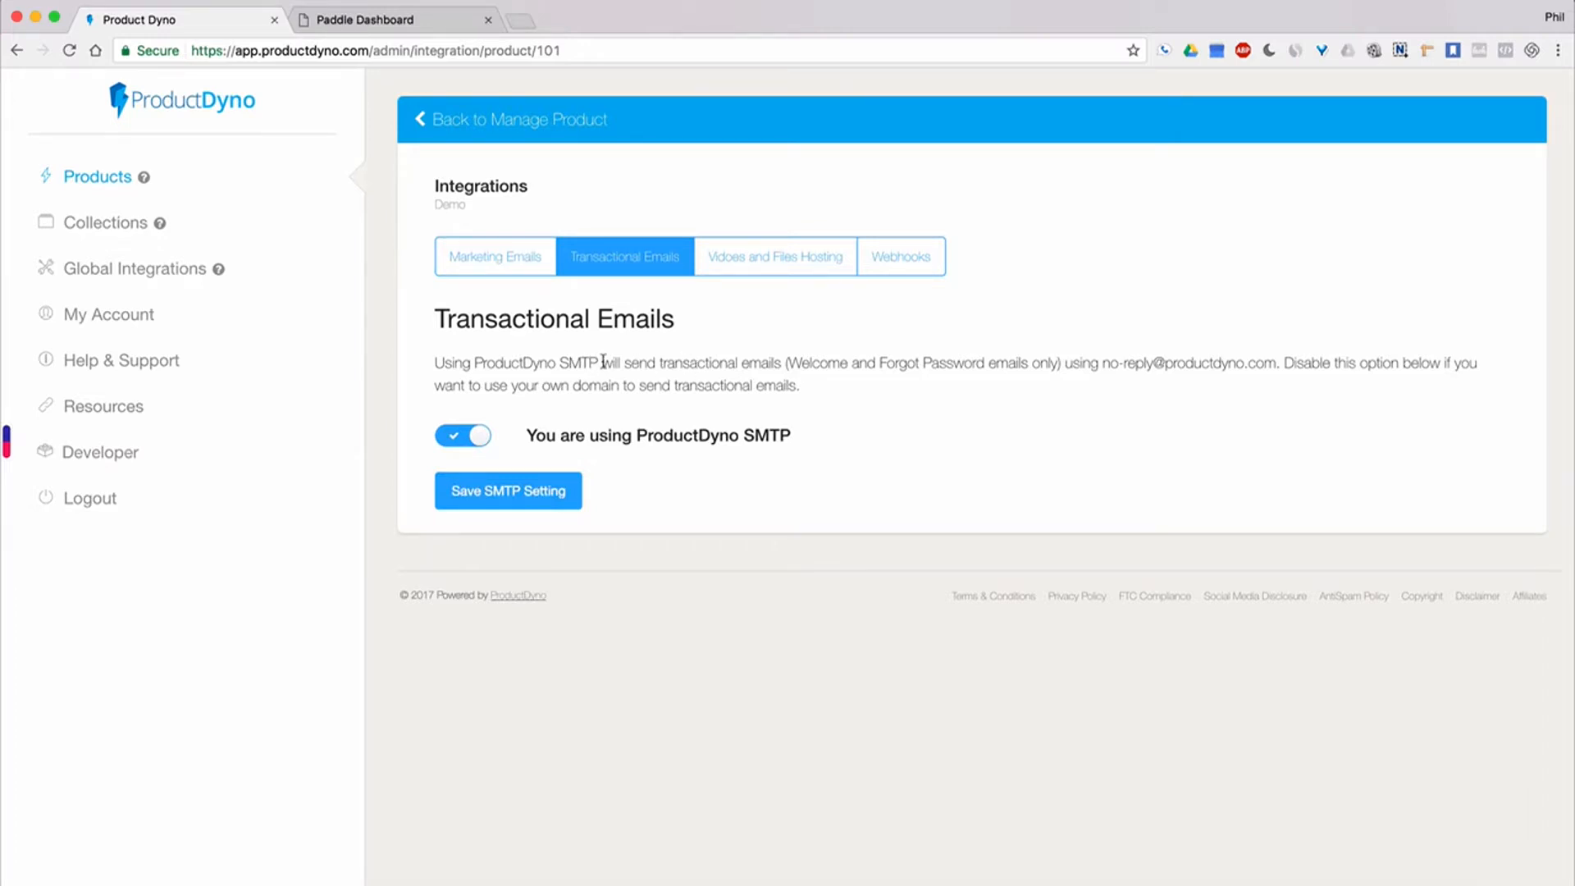
left_click(772, 267)
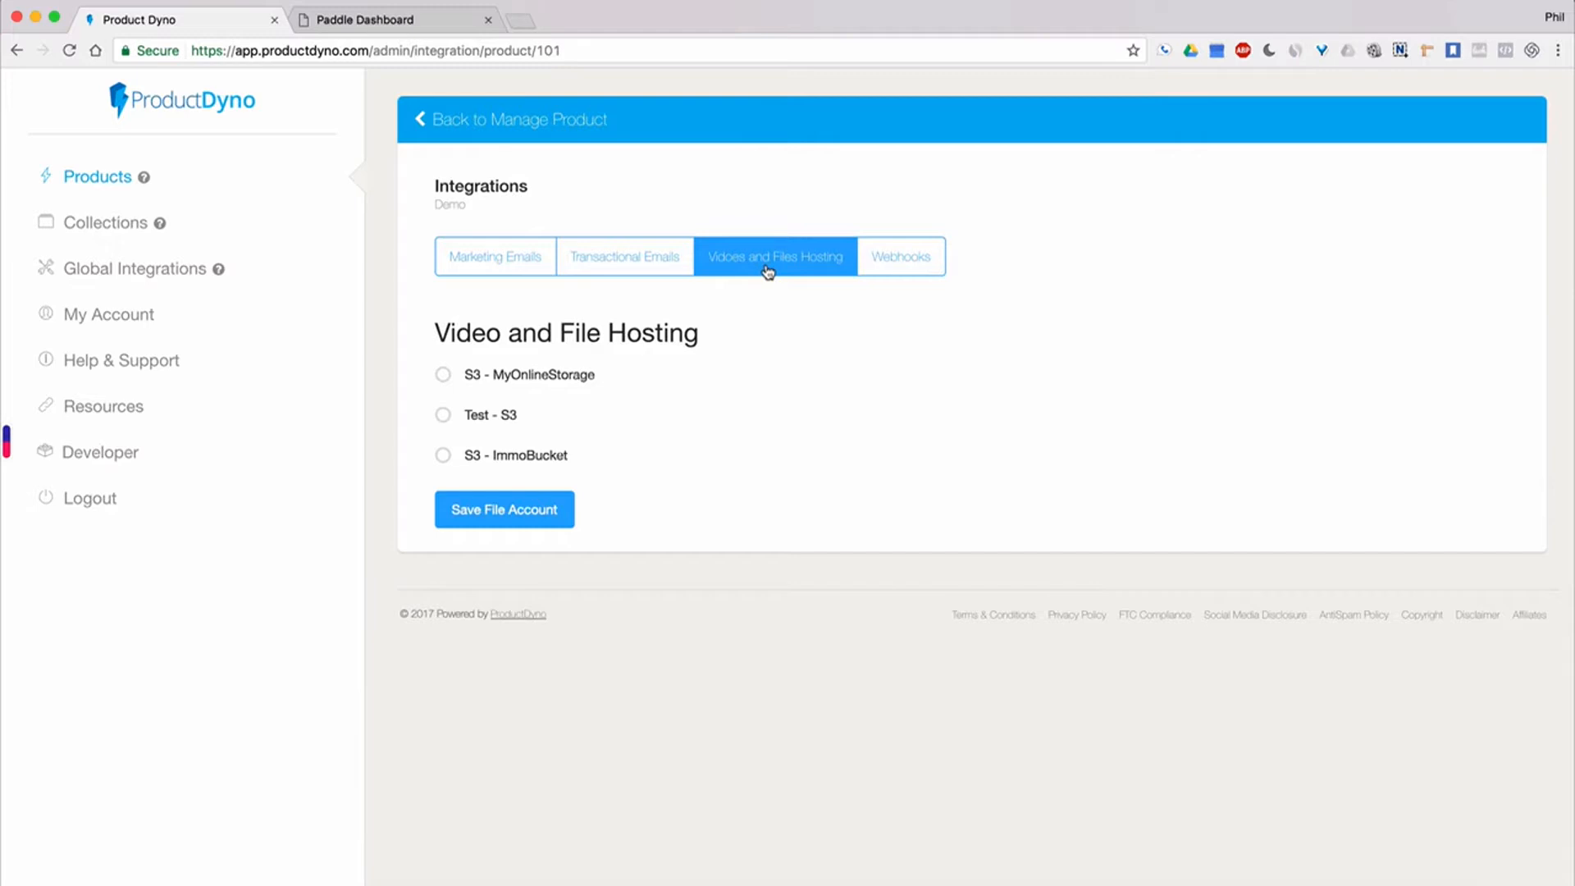
left_click(900, 263)
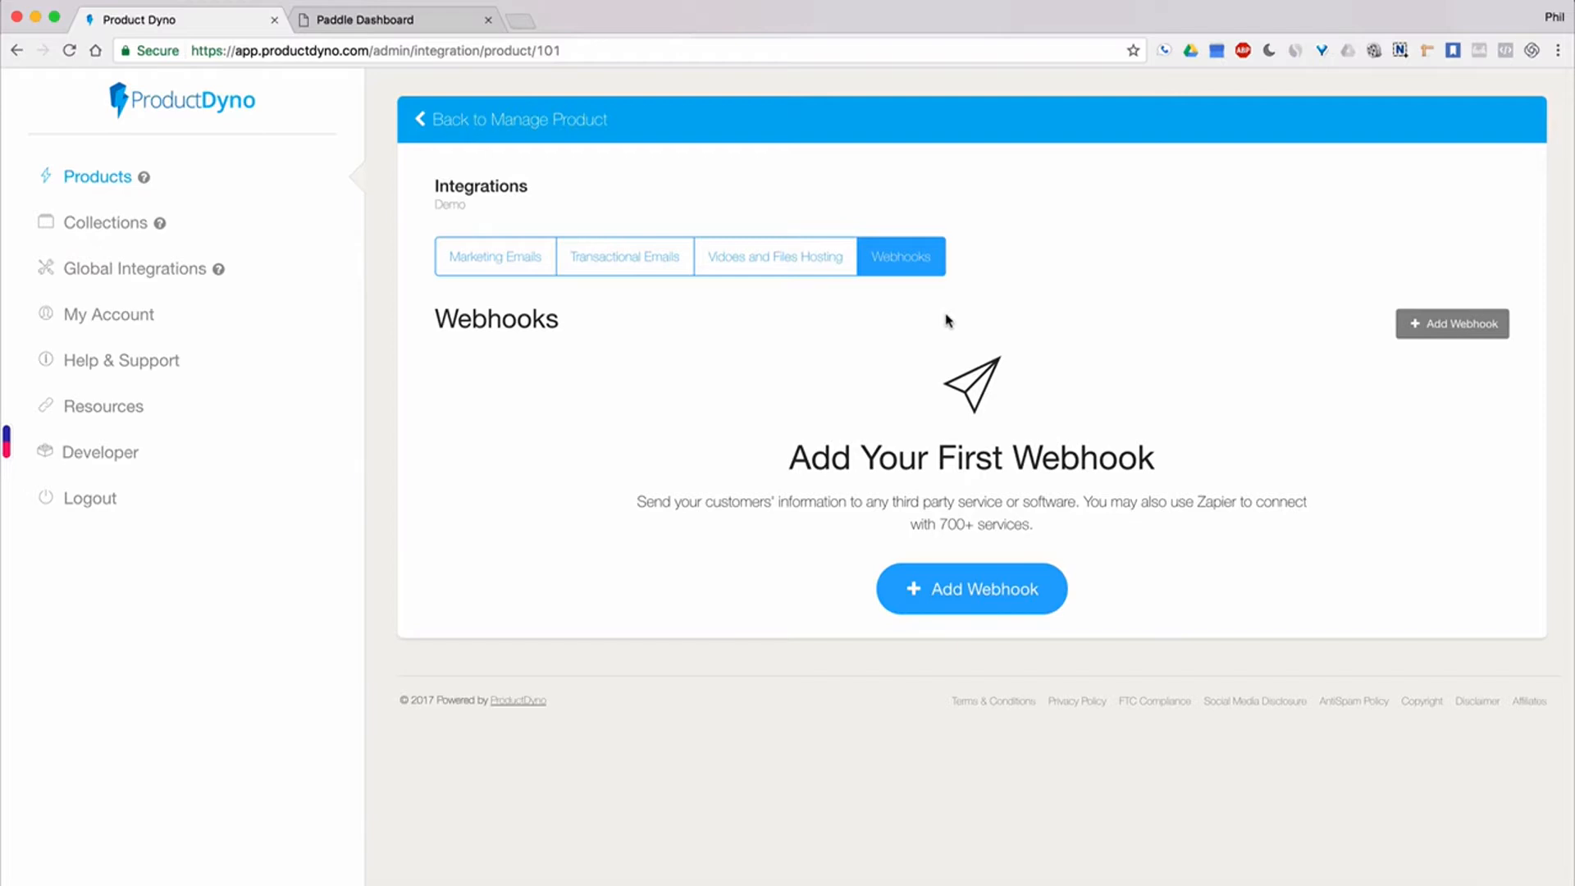
- View the Demo product's Licensing settings and return to the product overview
left_click(486, 123)
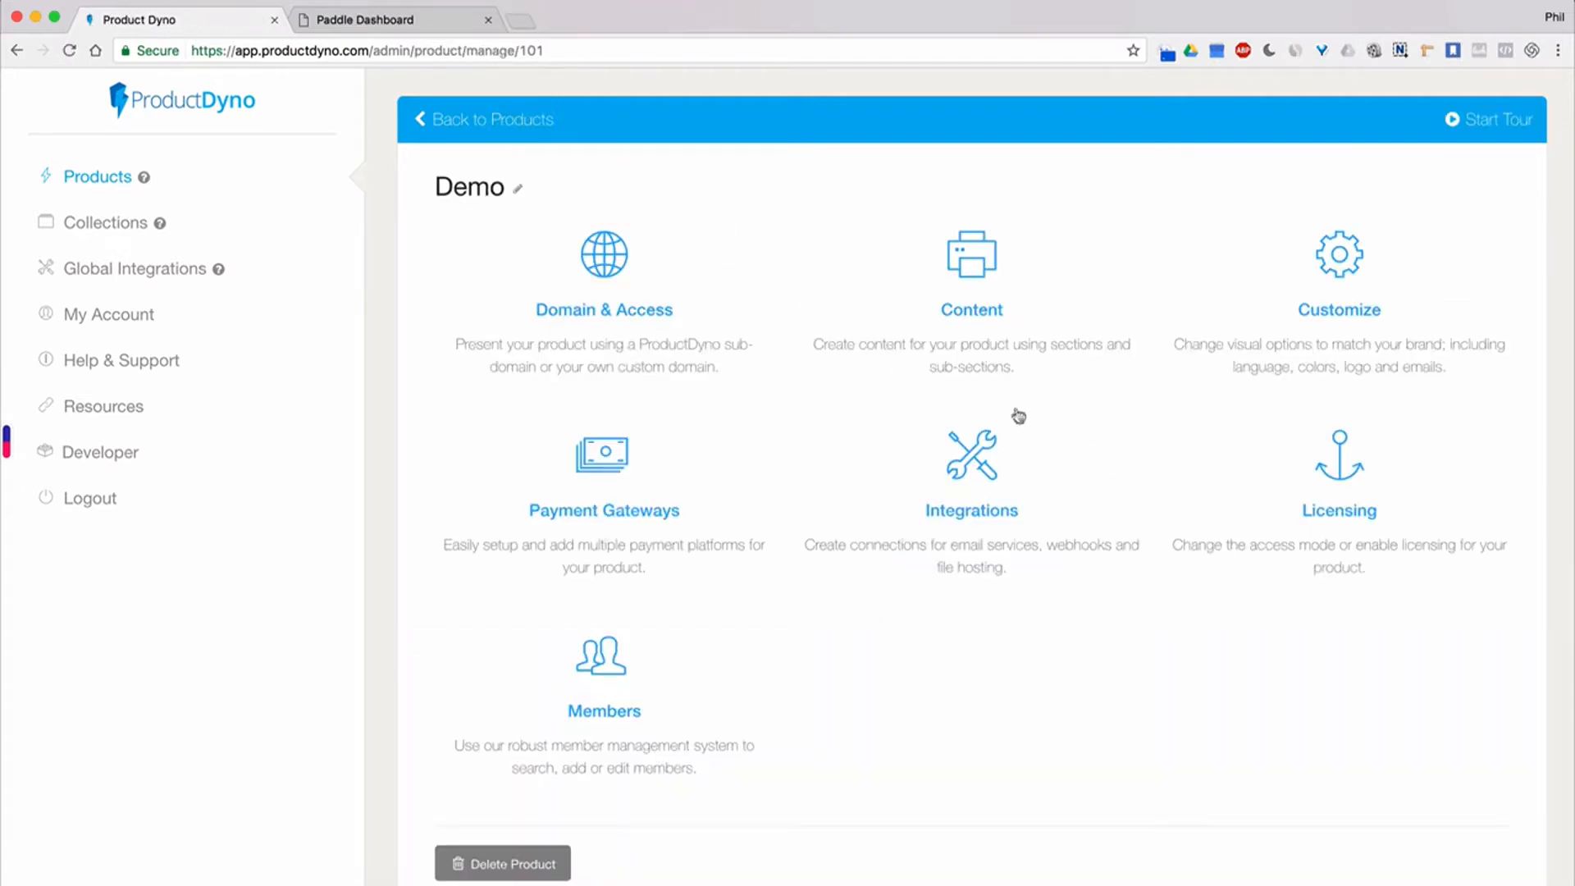
left_click(1338, 488)
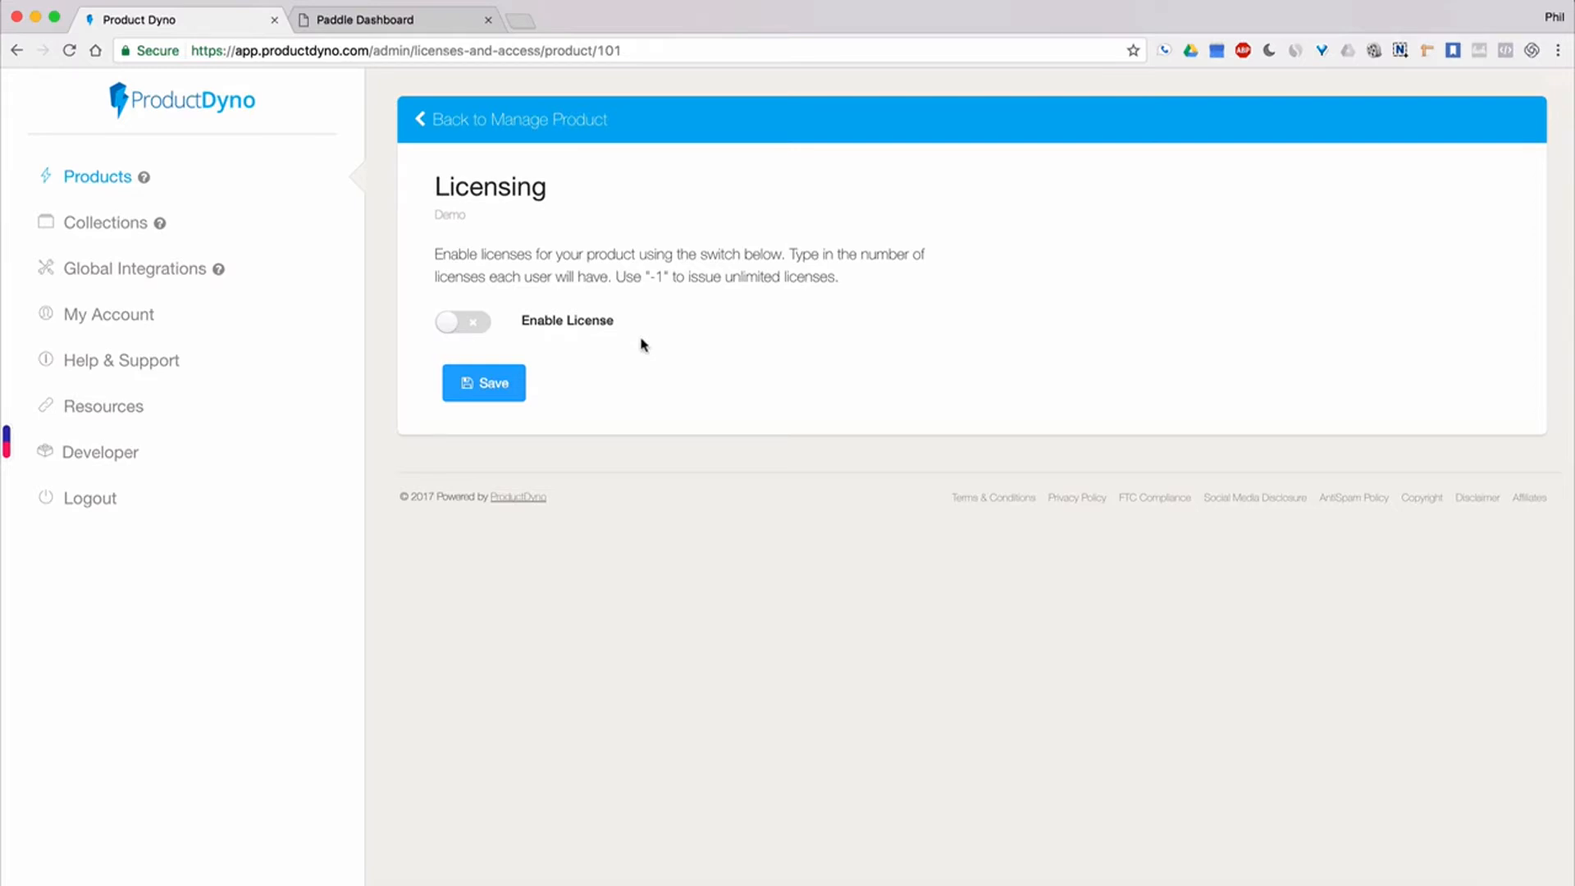
left_click(504, 123)
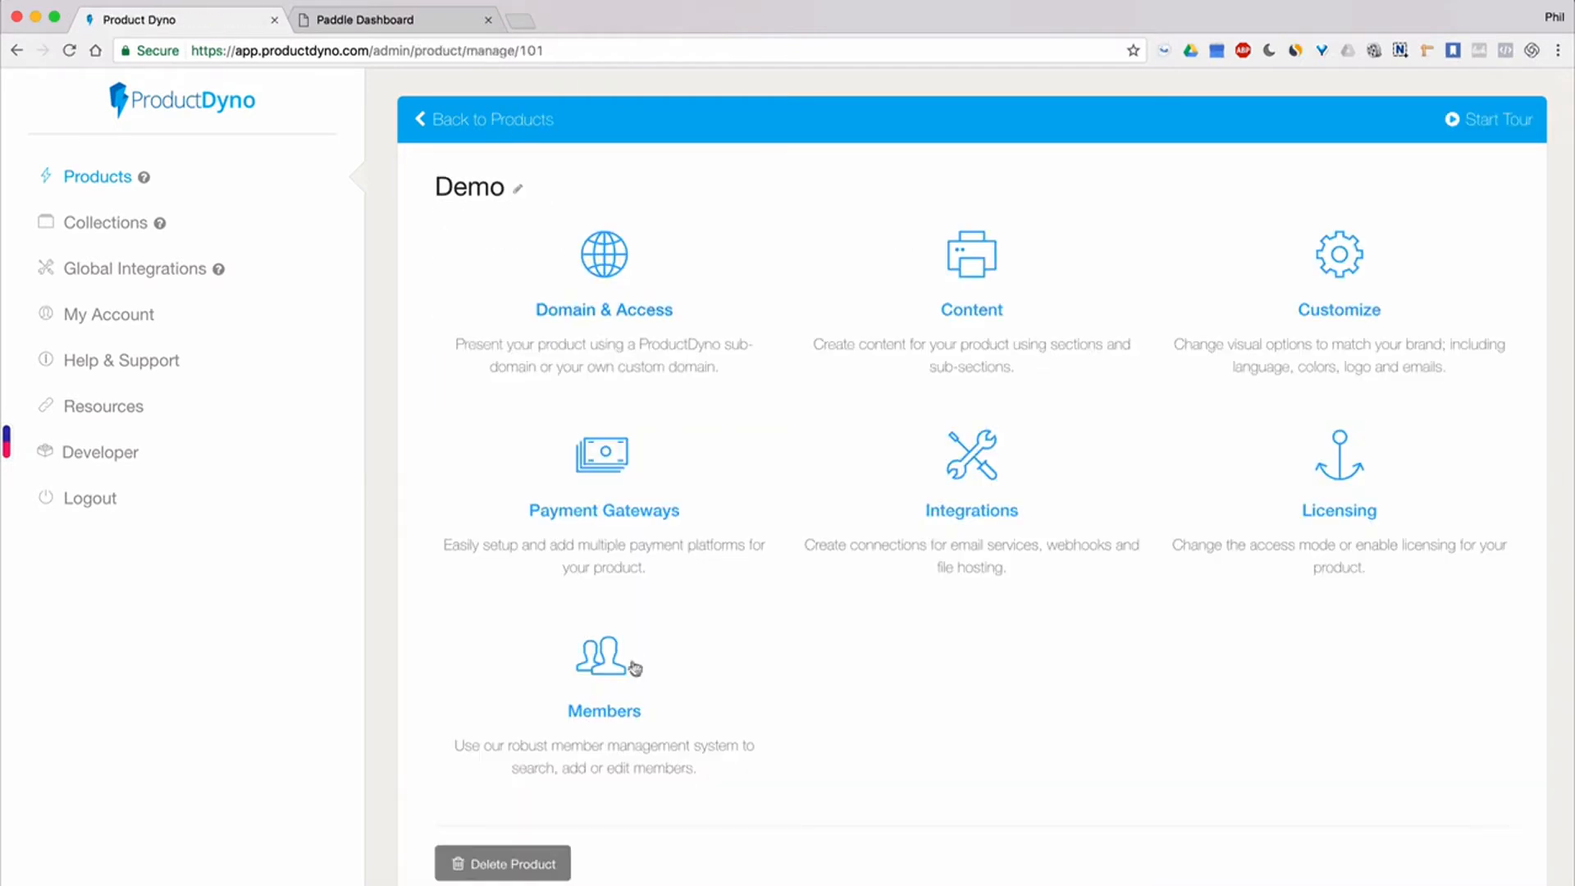
- Try out the product's new member form, toggling the member status and setting the expiration to Jun 30, 2017, and leave it without saving
left_click(611, 670)
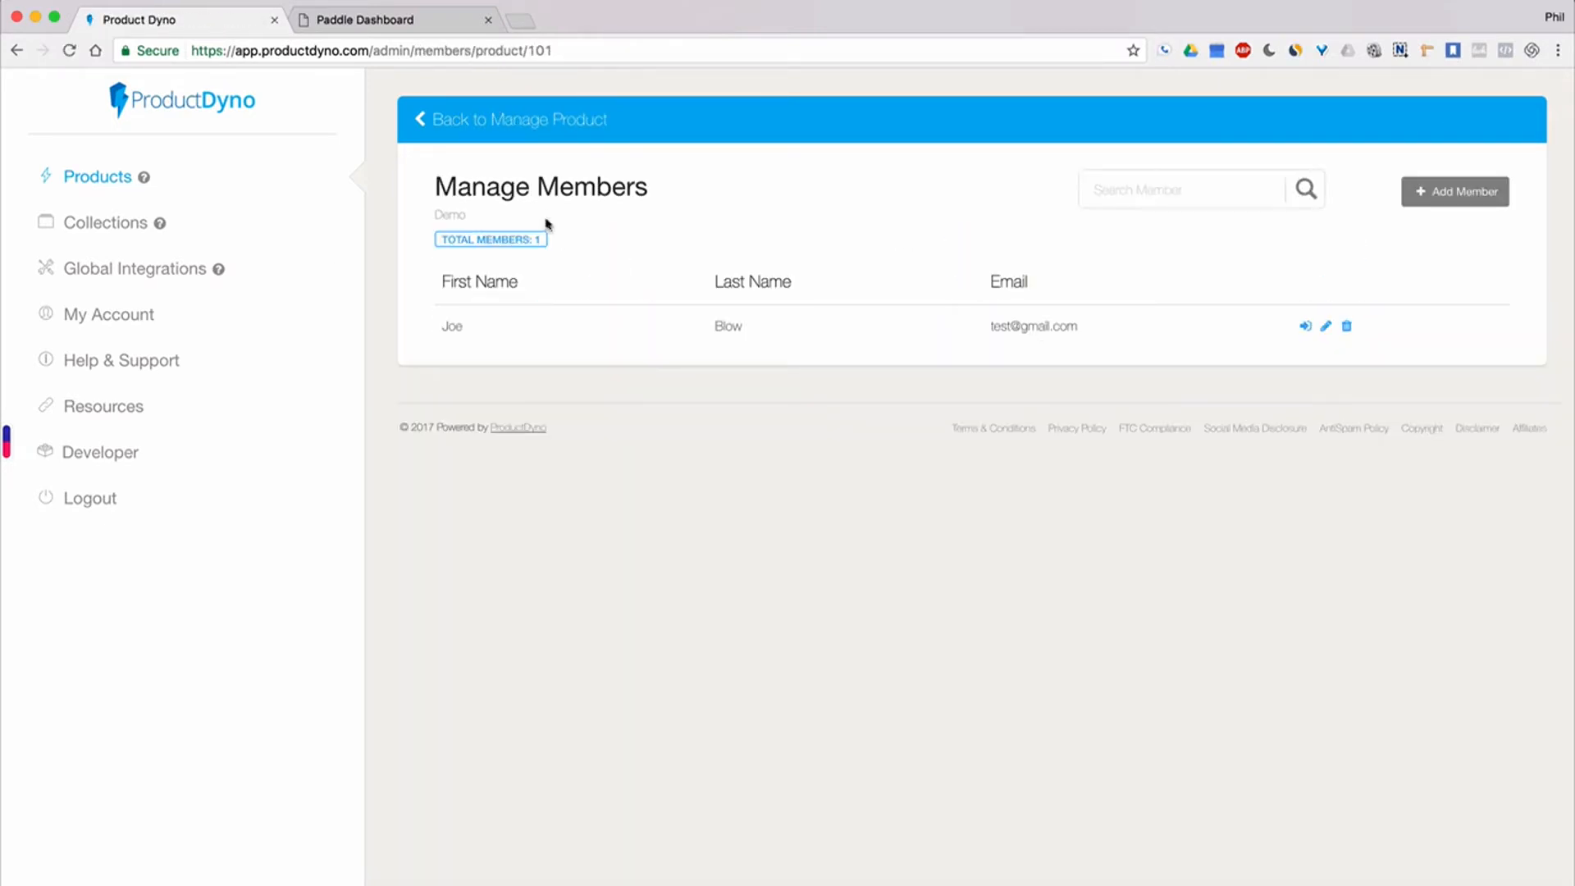
left_click(1441, 195)
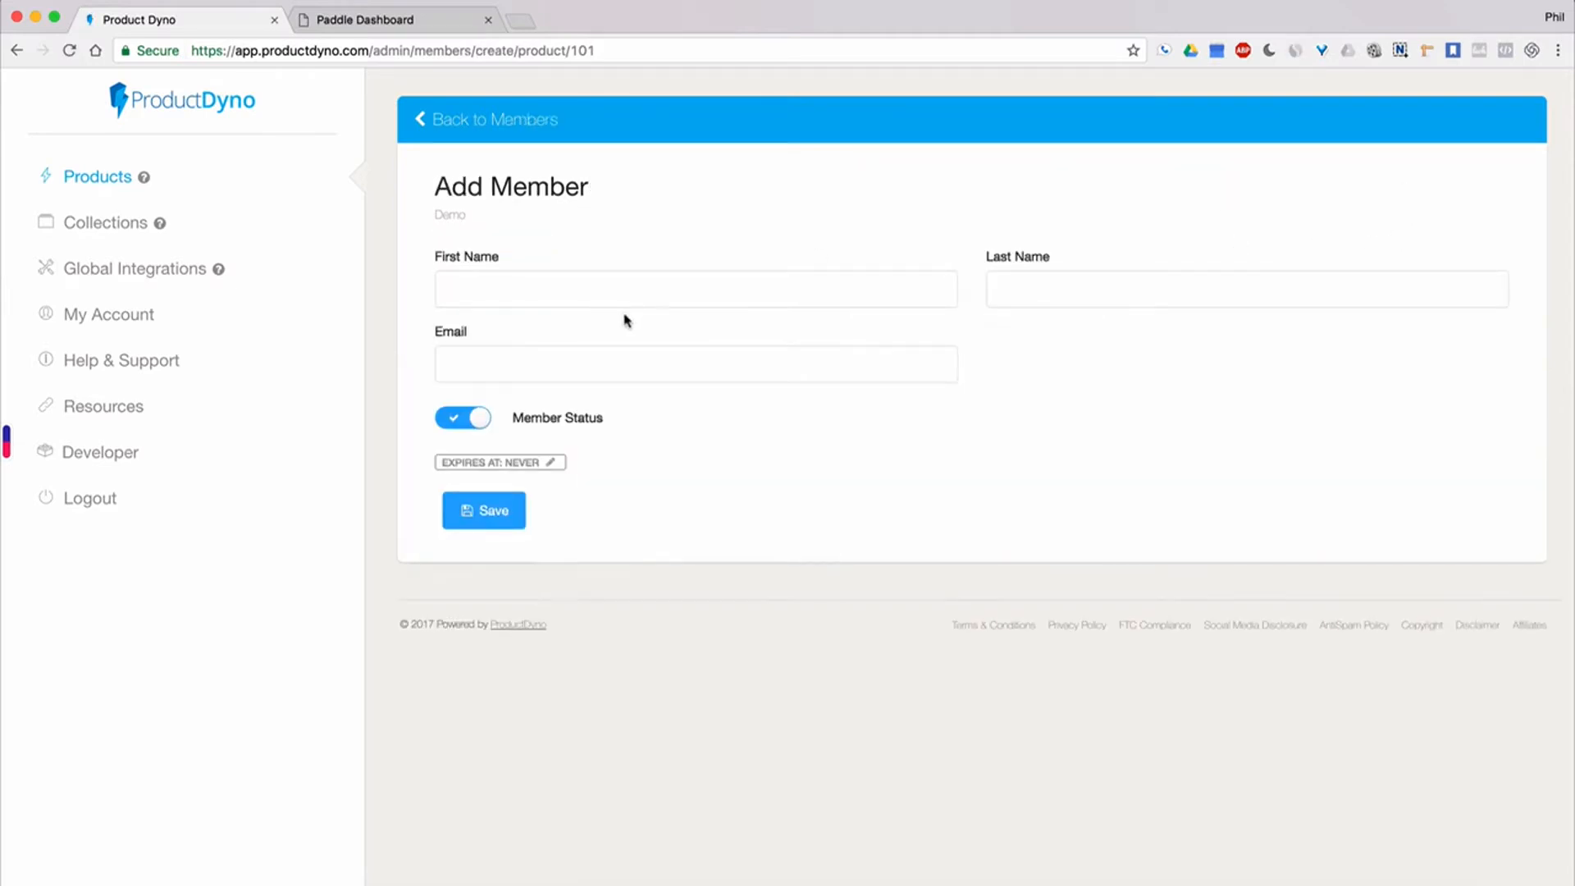
left_click(460, 420)
left_click(463, 423)
left_click(551, 463)
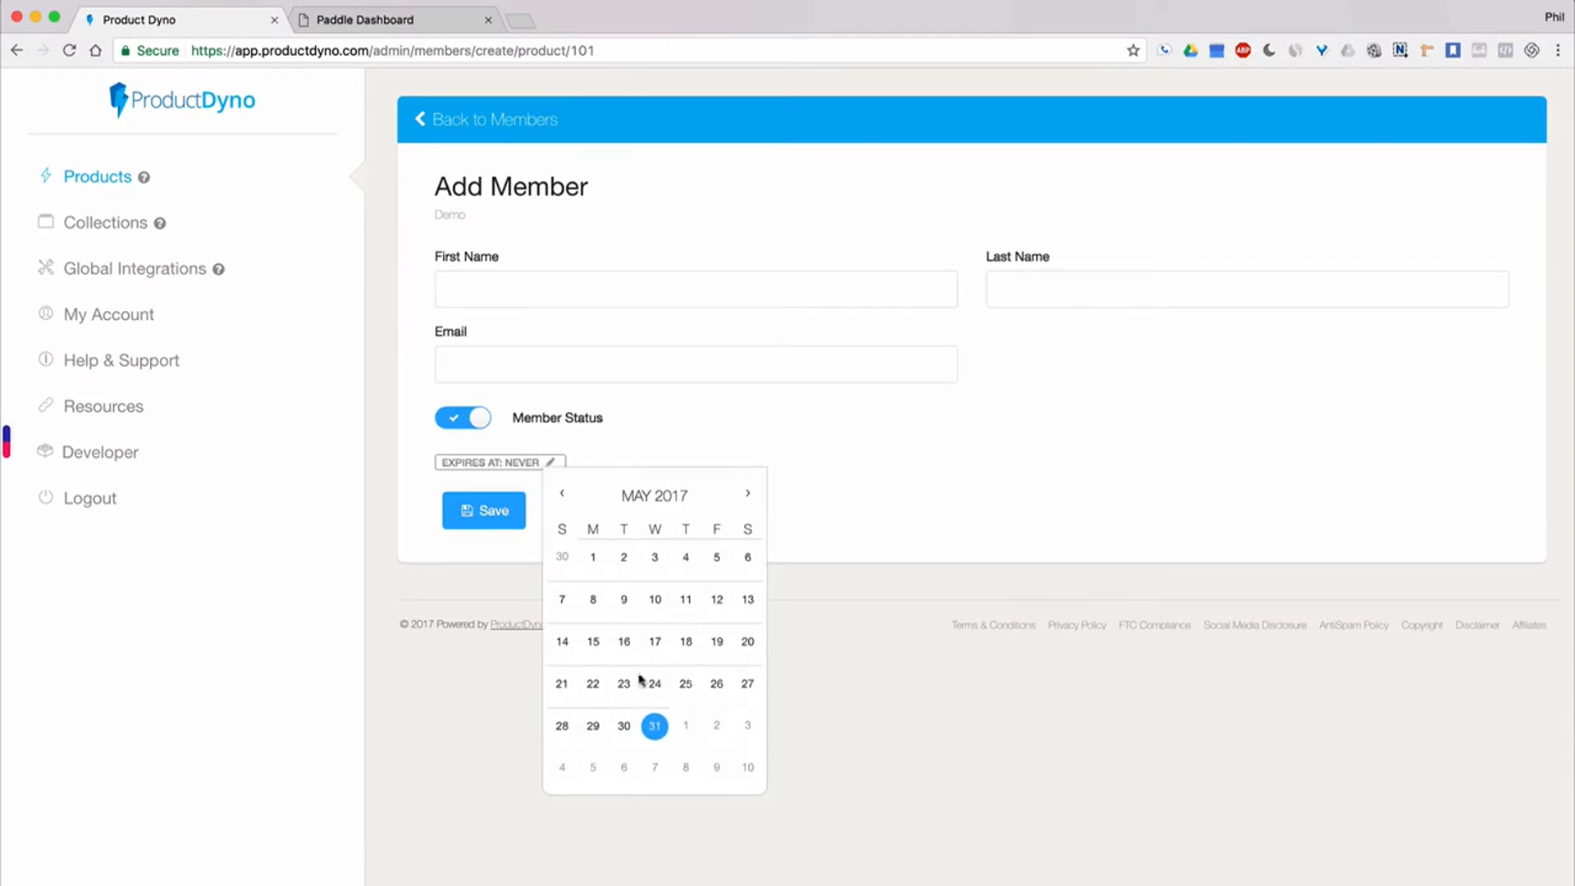
left_click(911, 452)
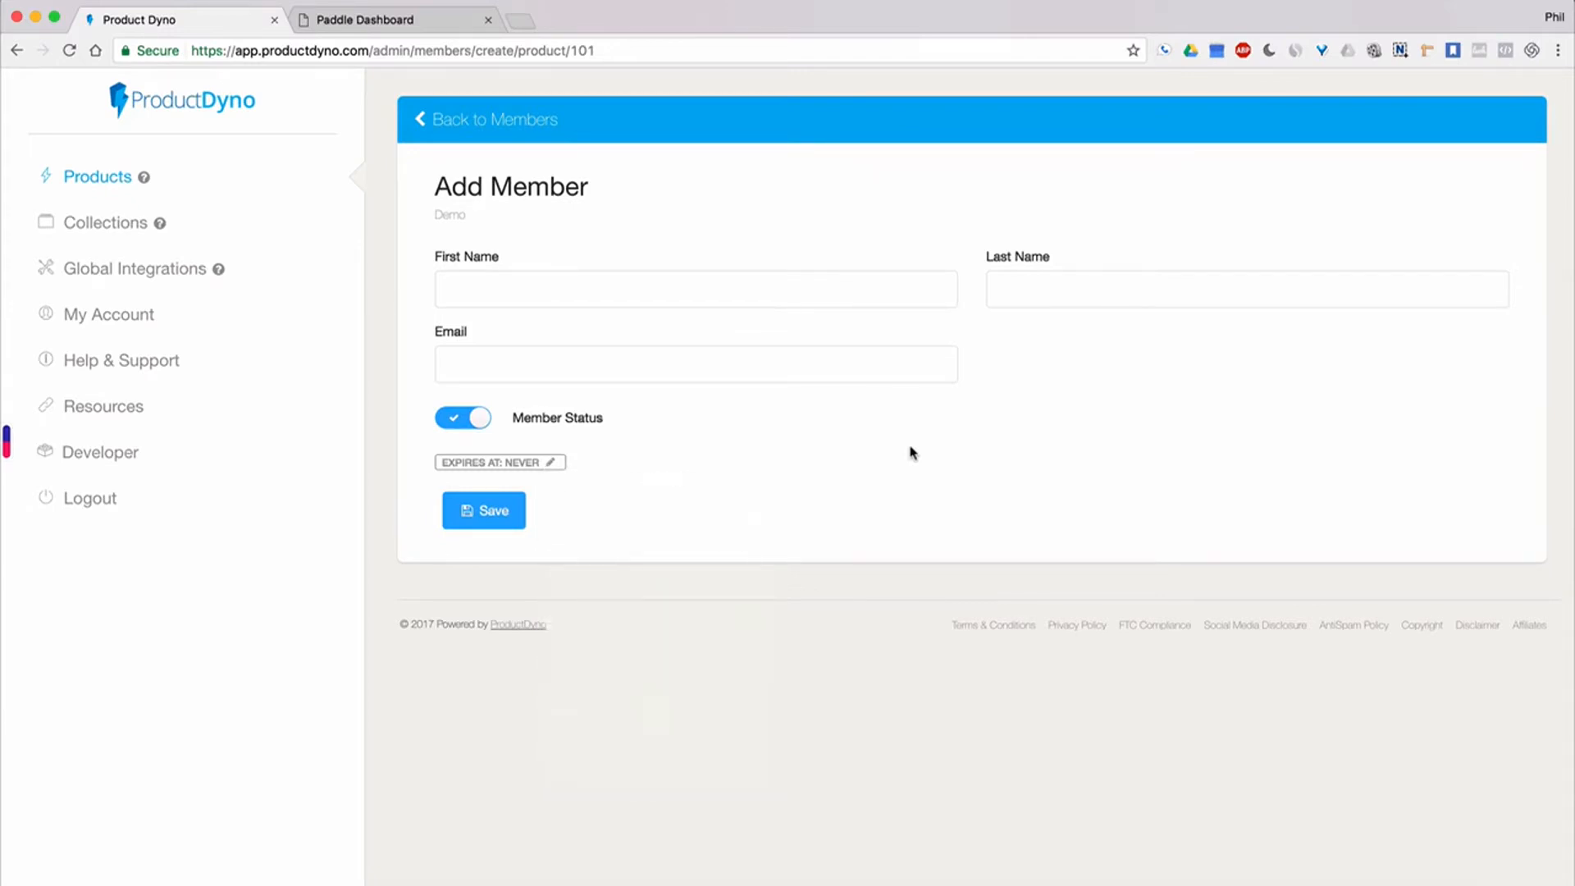
left_click(551, 467)
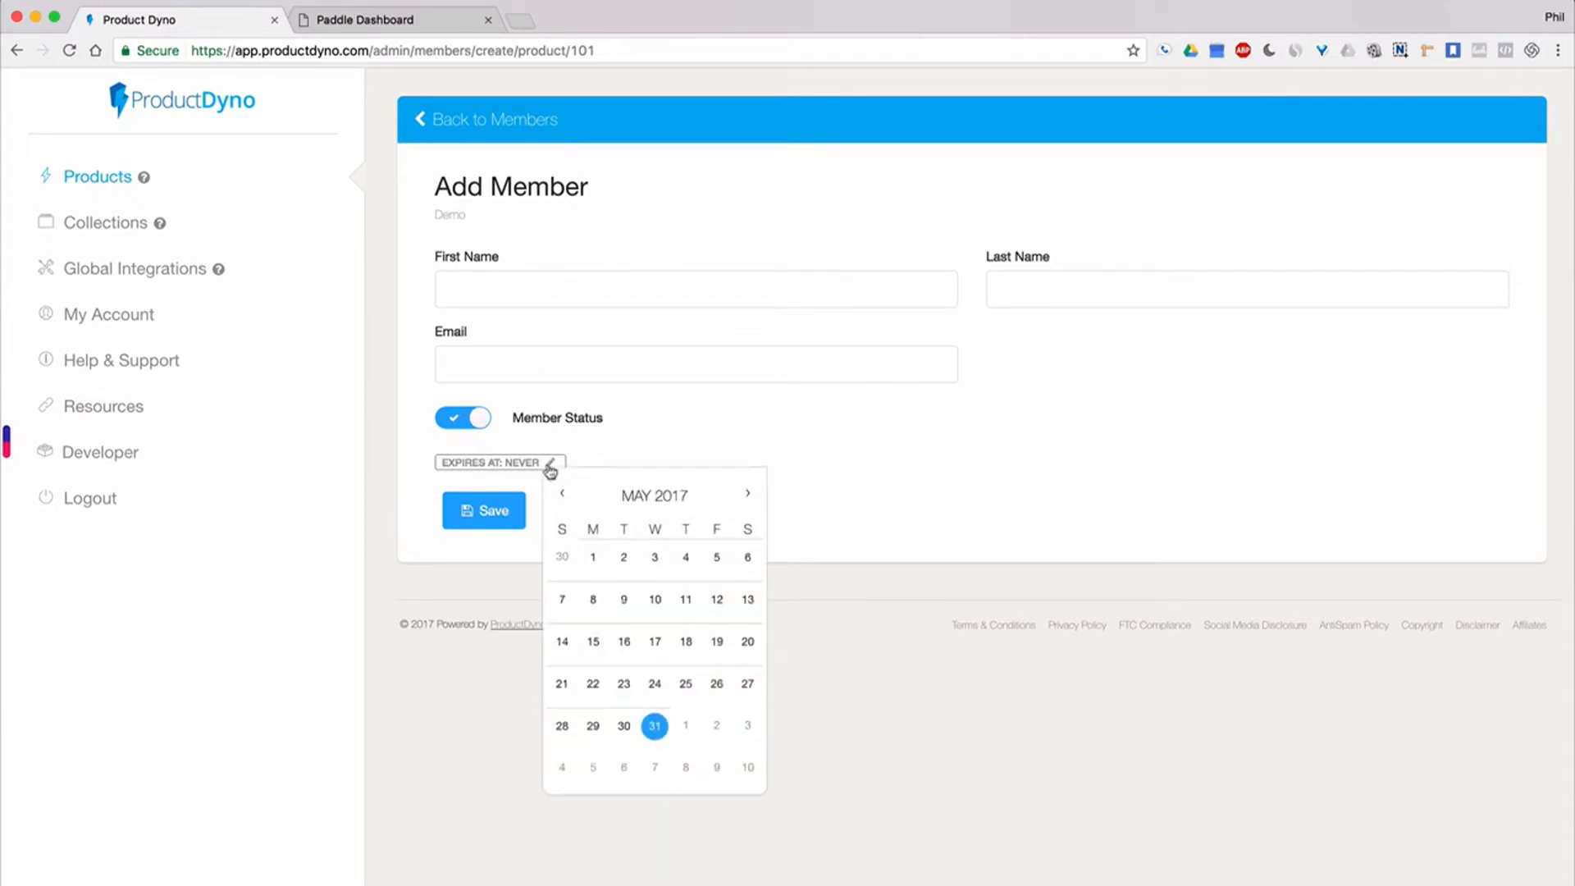
left_click(747, 502)
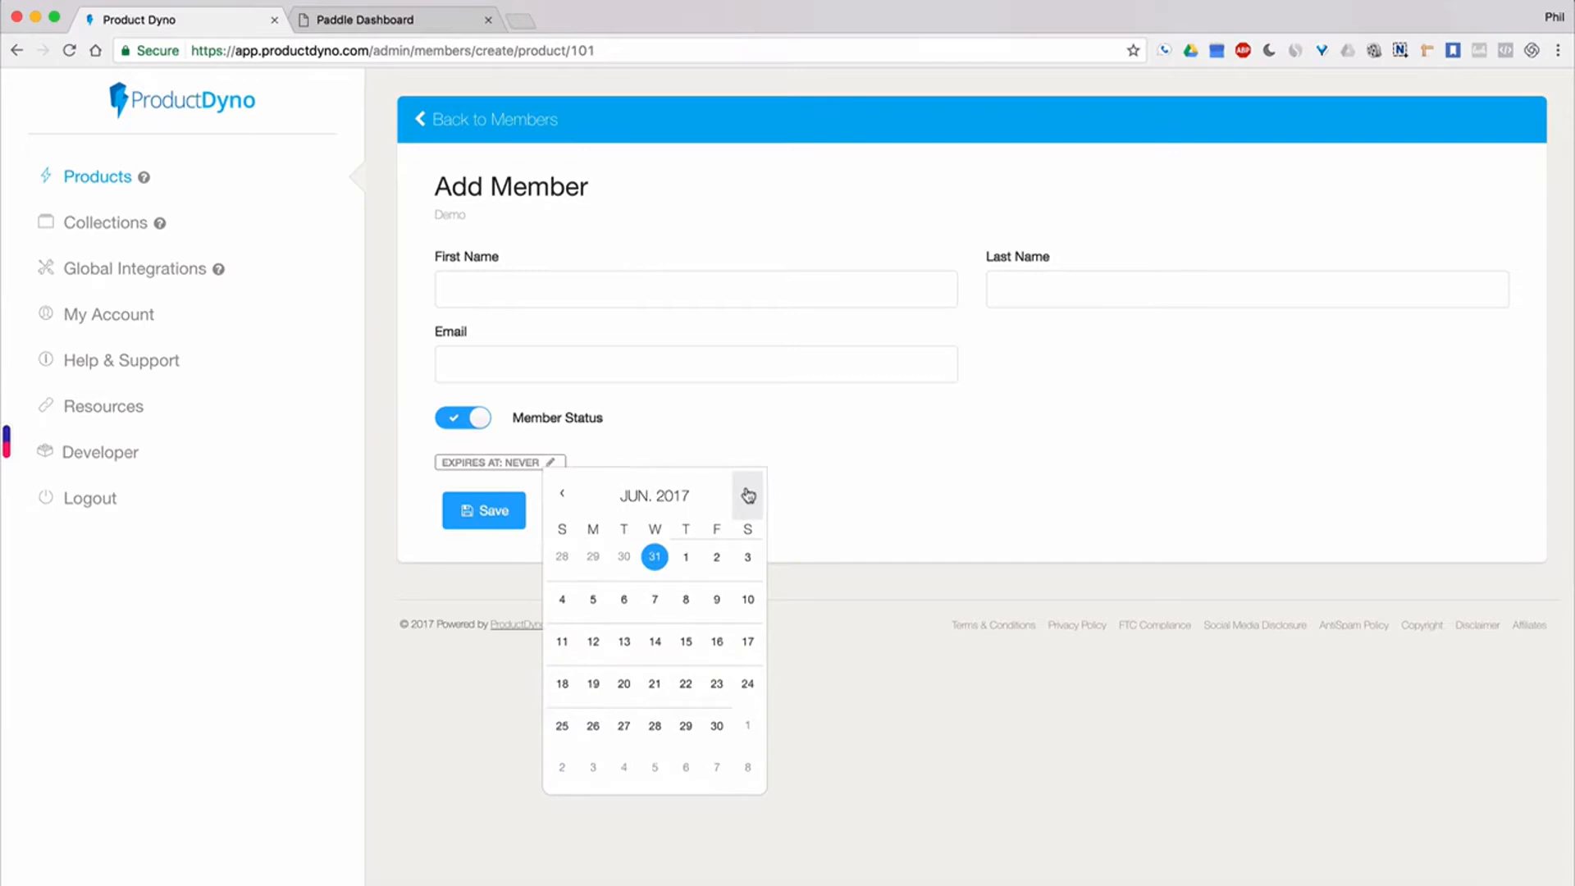
left_click(717, 729)
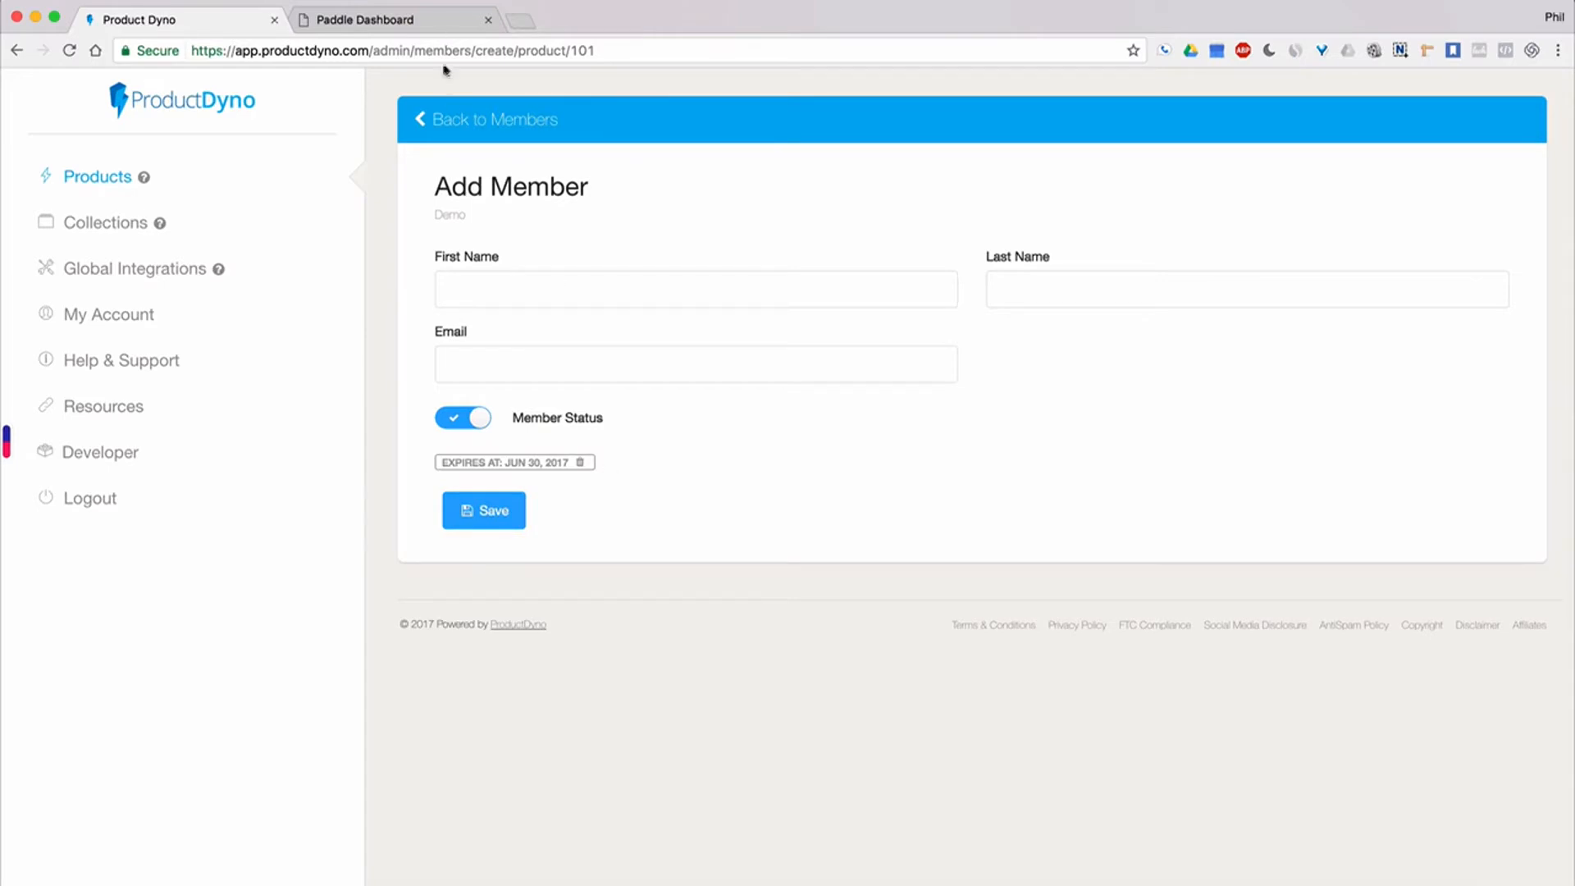
left_click(457, 121)
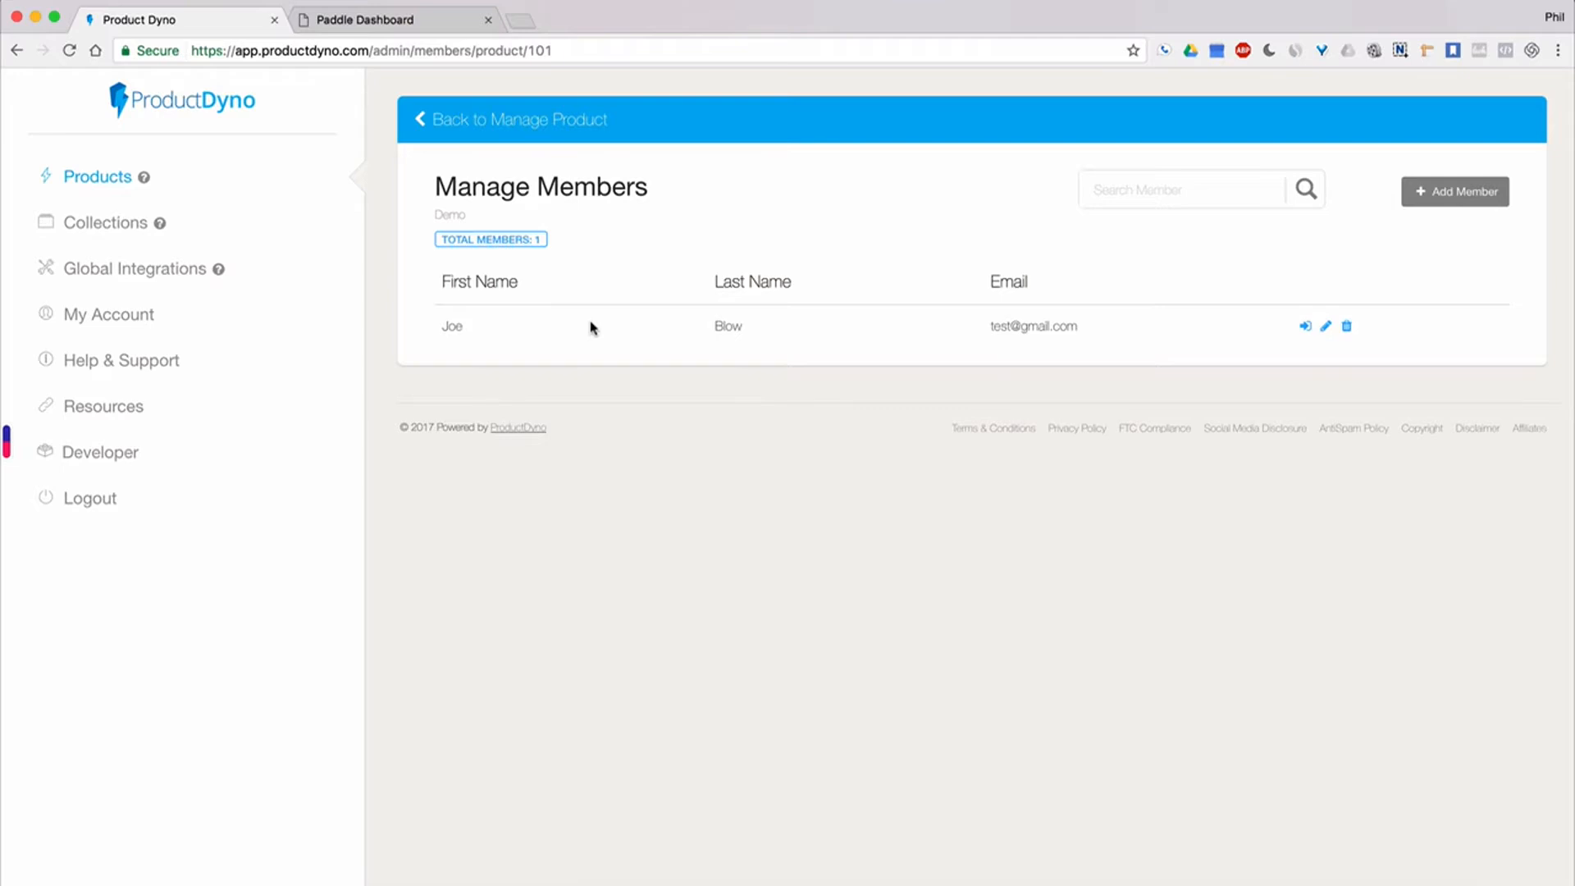
- Leave the Demo product's members and view the Marketing Emails accounts in Global Integrations
left_click(509, 129)
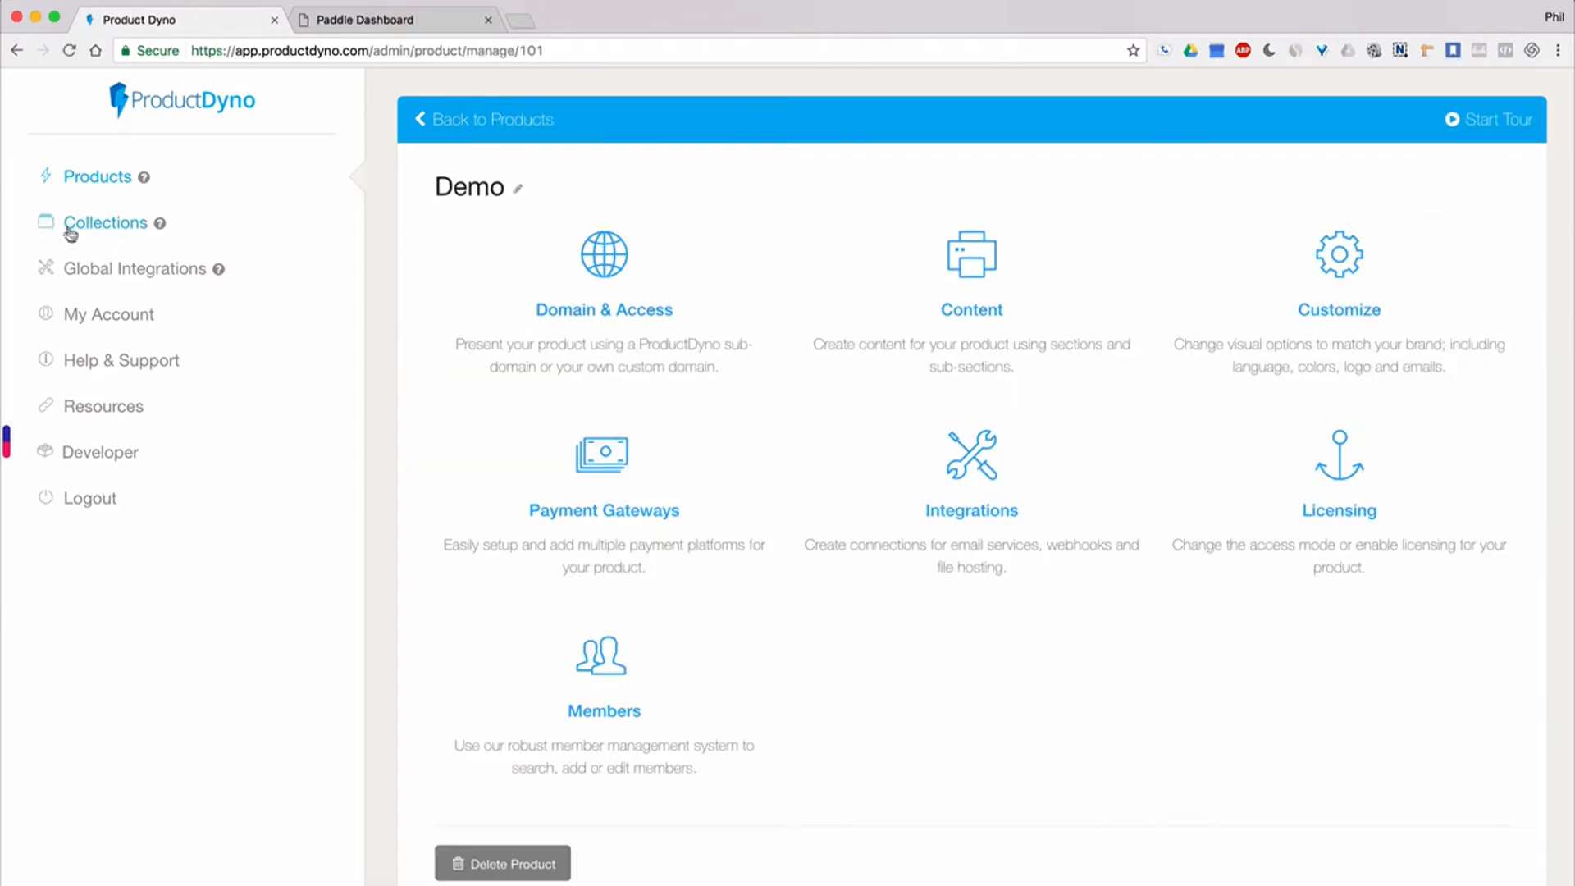
left_click(112, 279)
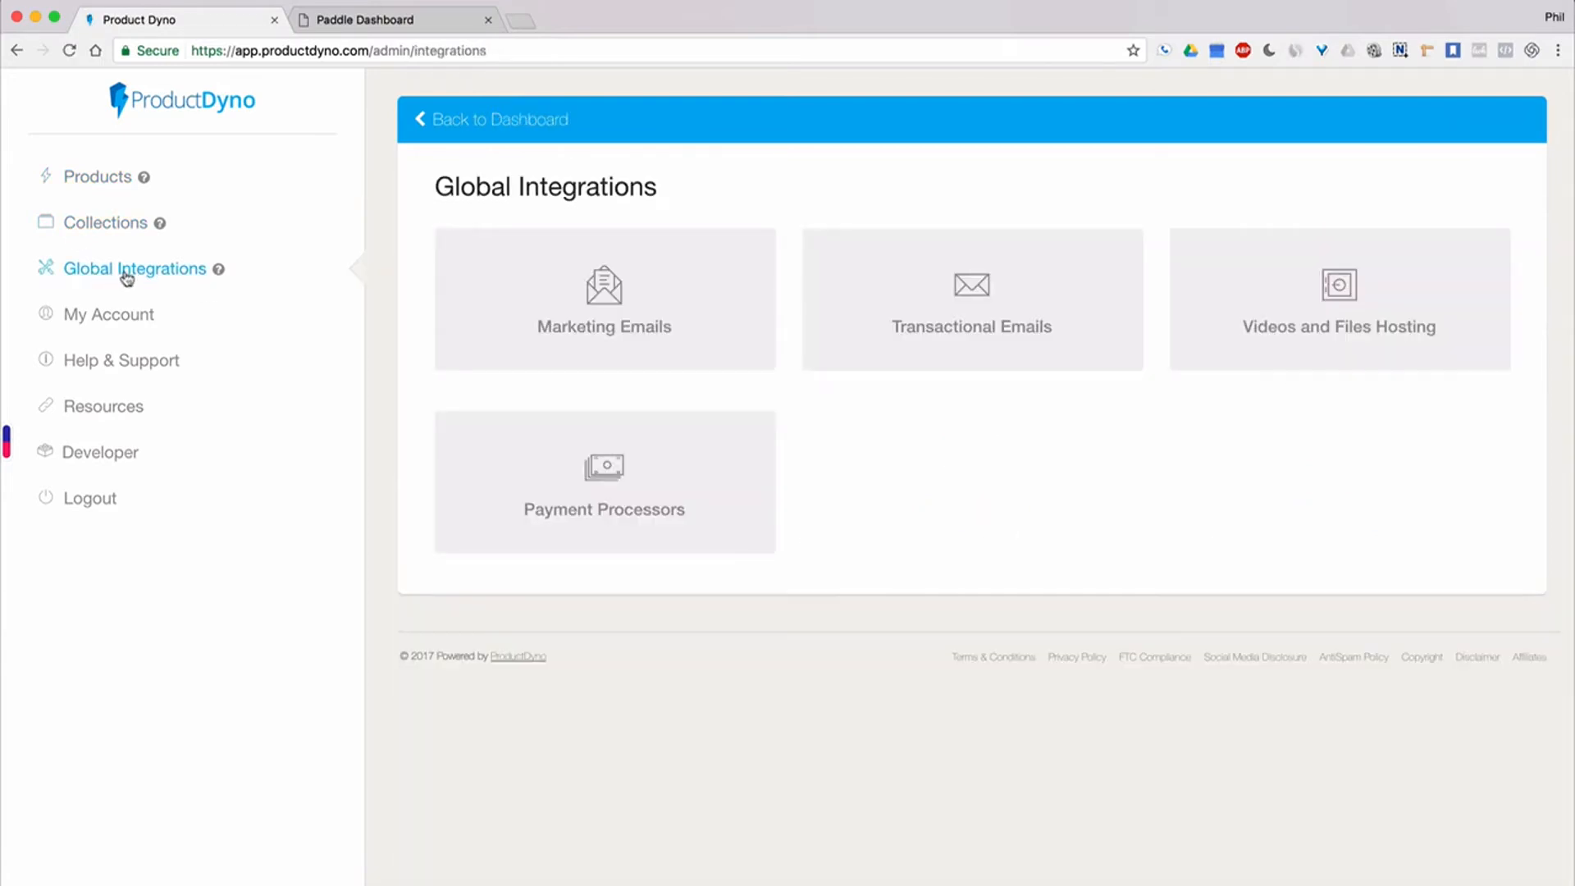
left_click(609, 341)
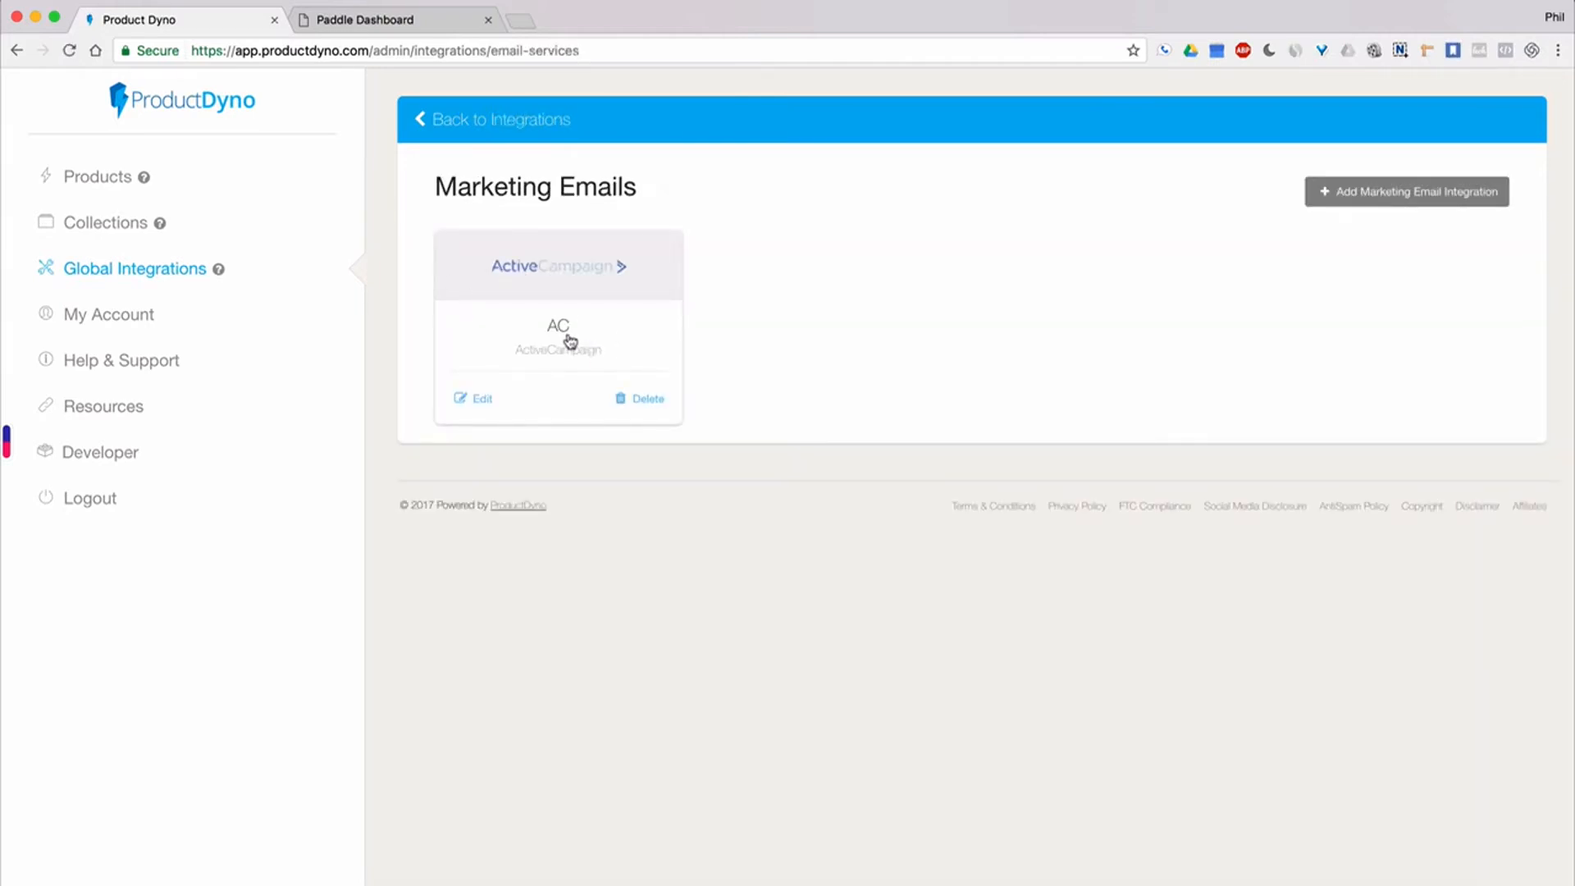
- Look through the services offered for a new global marketing email integration and leave the form without connecting one
left_click(1406, 197)
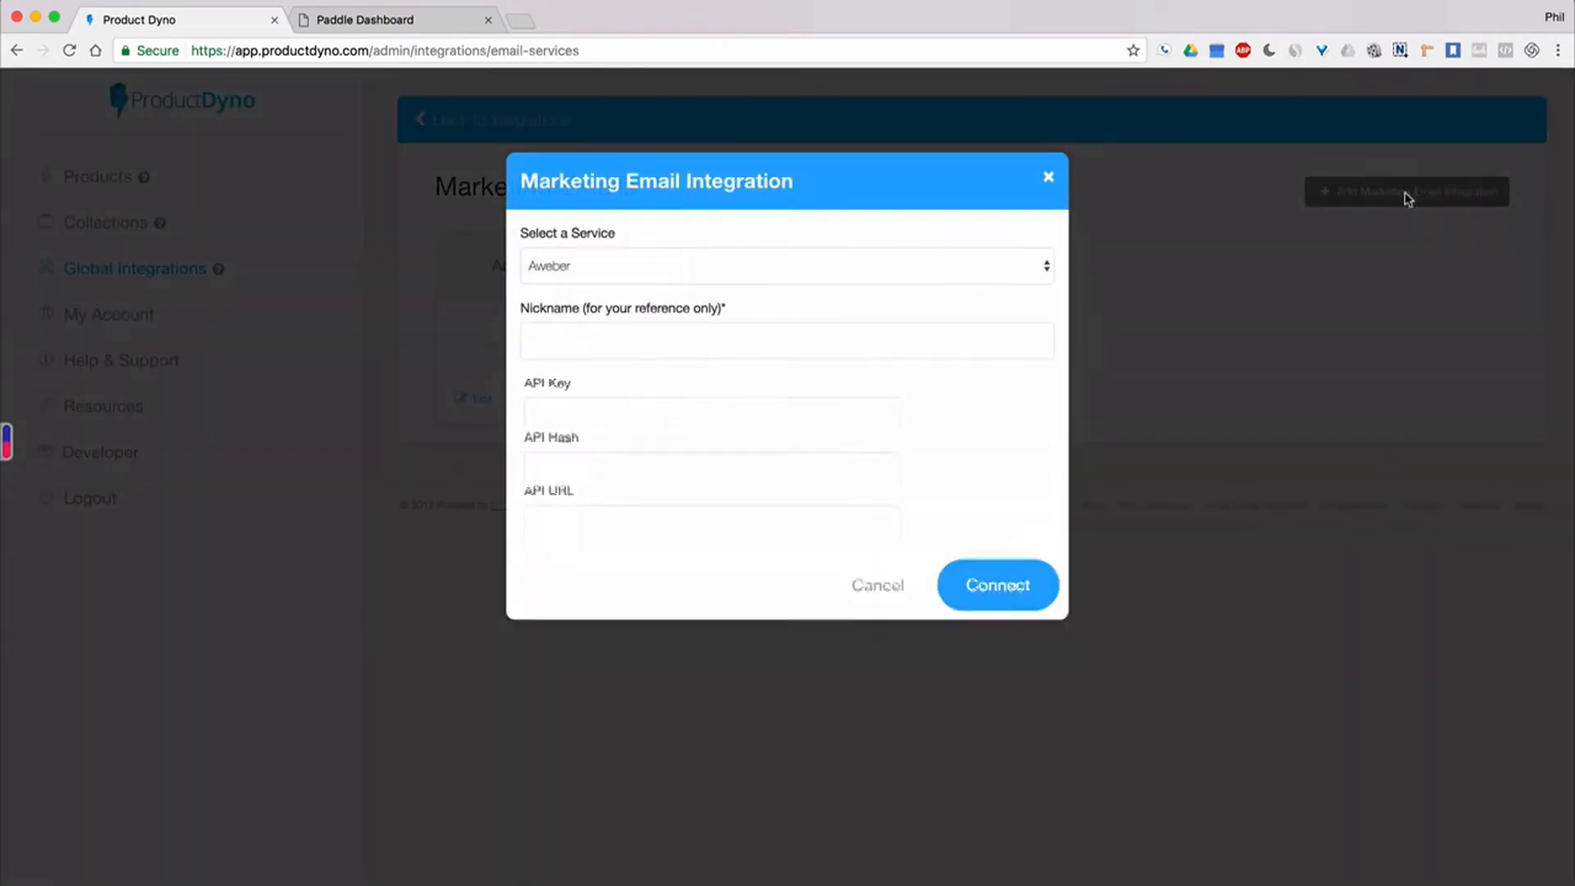
left_click(685, 286)
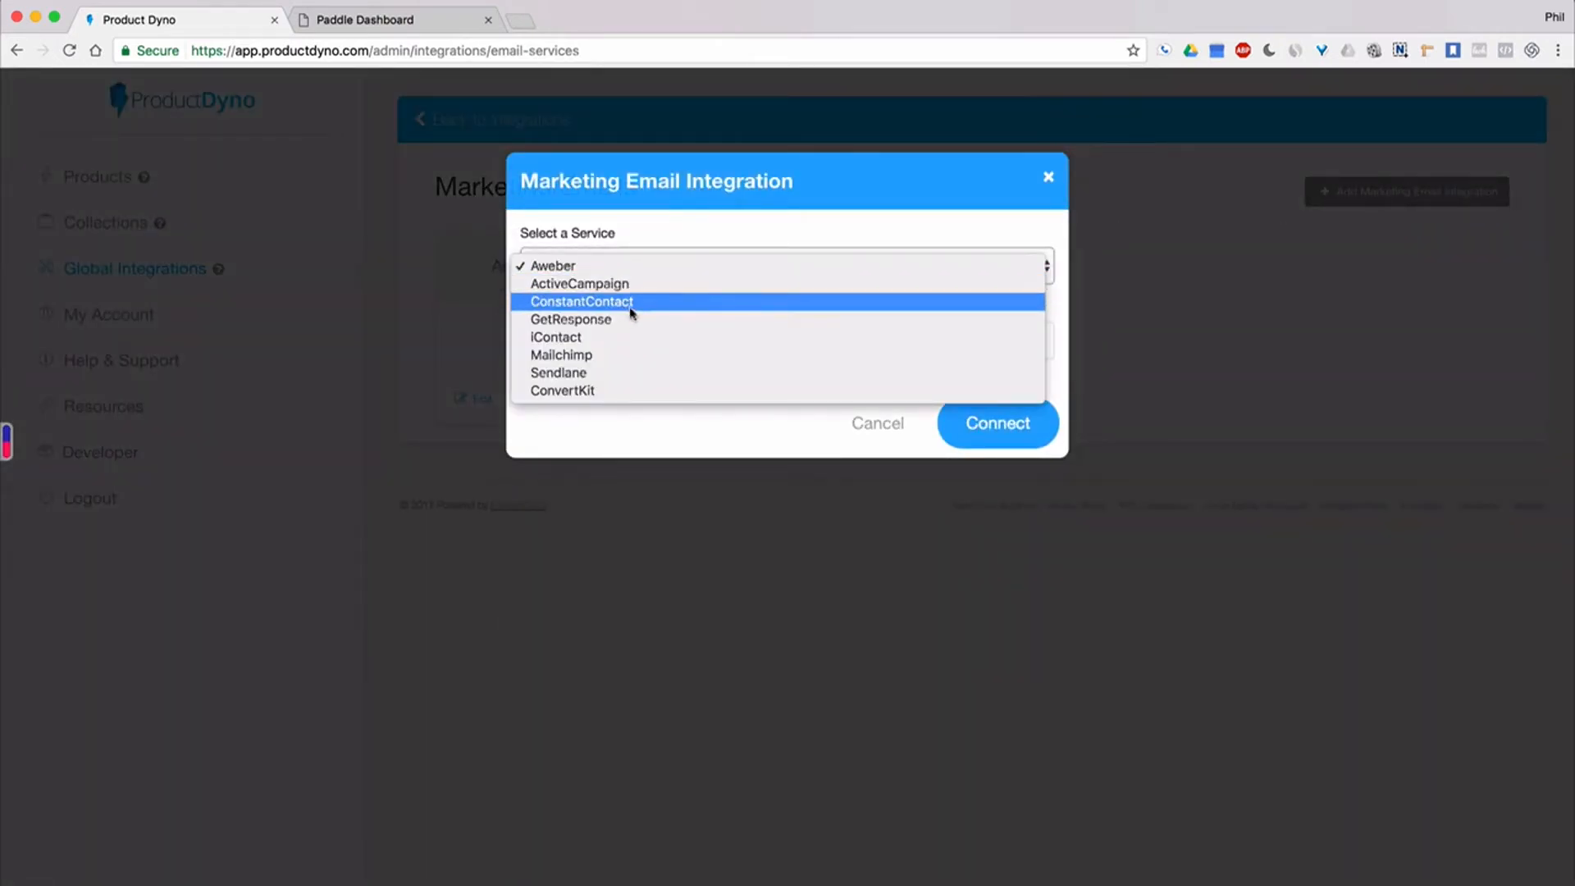
left_click(685, 444)
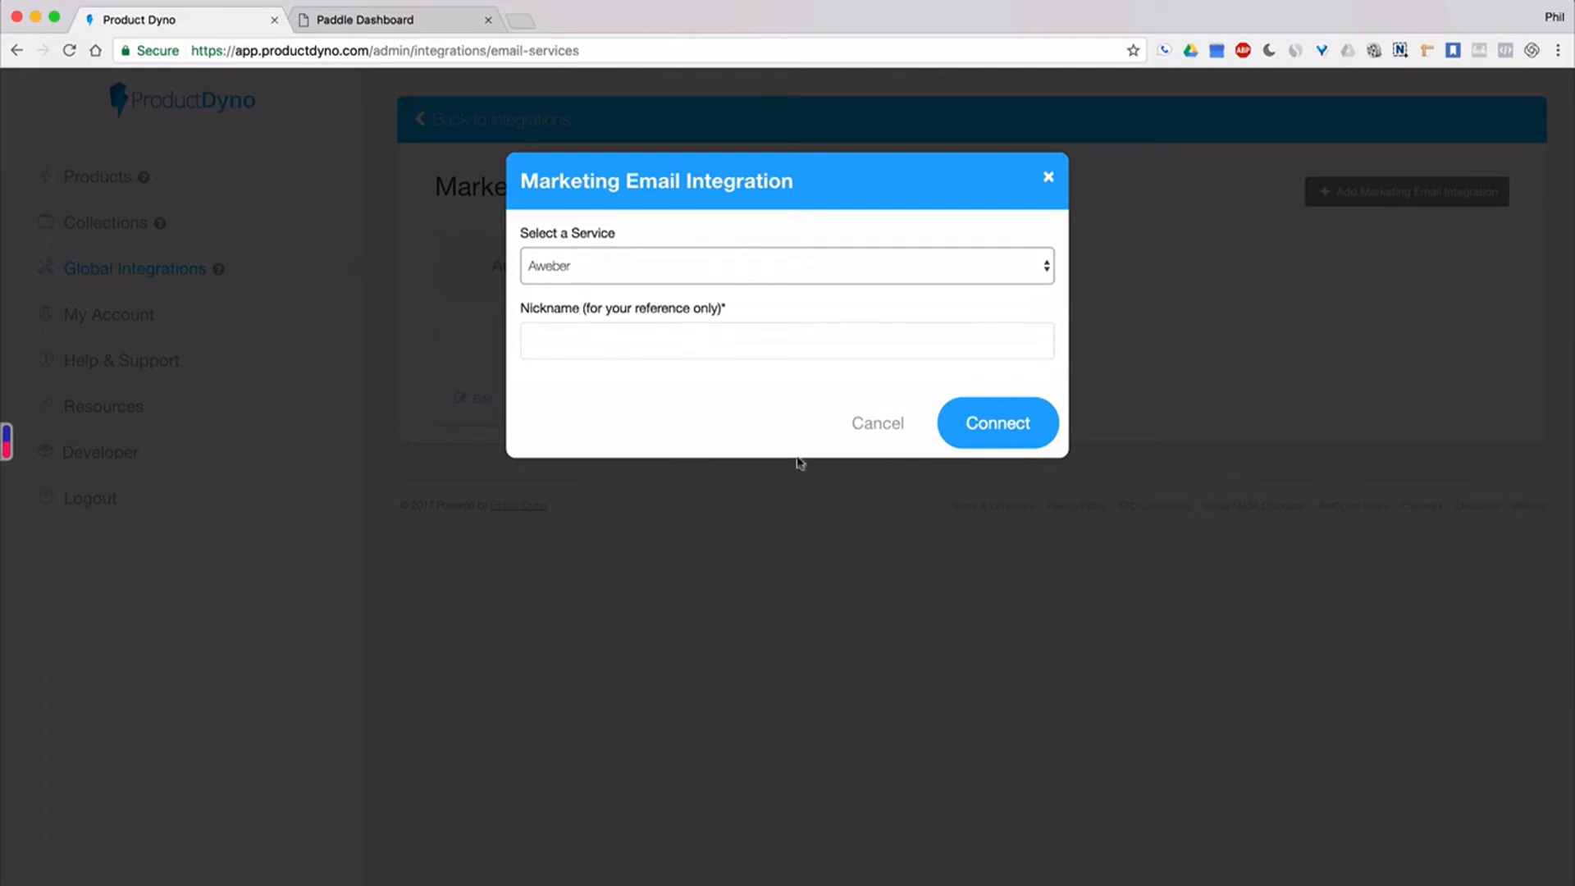
left_click(870, 425)
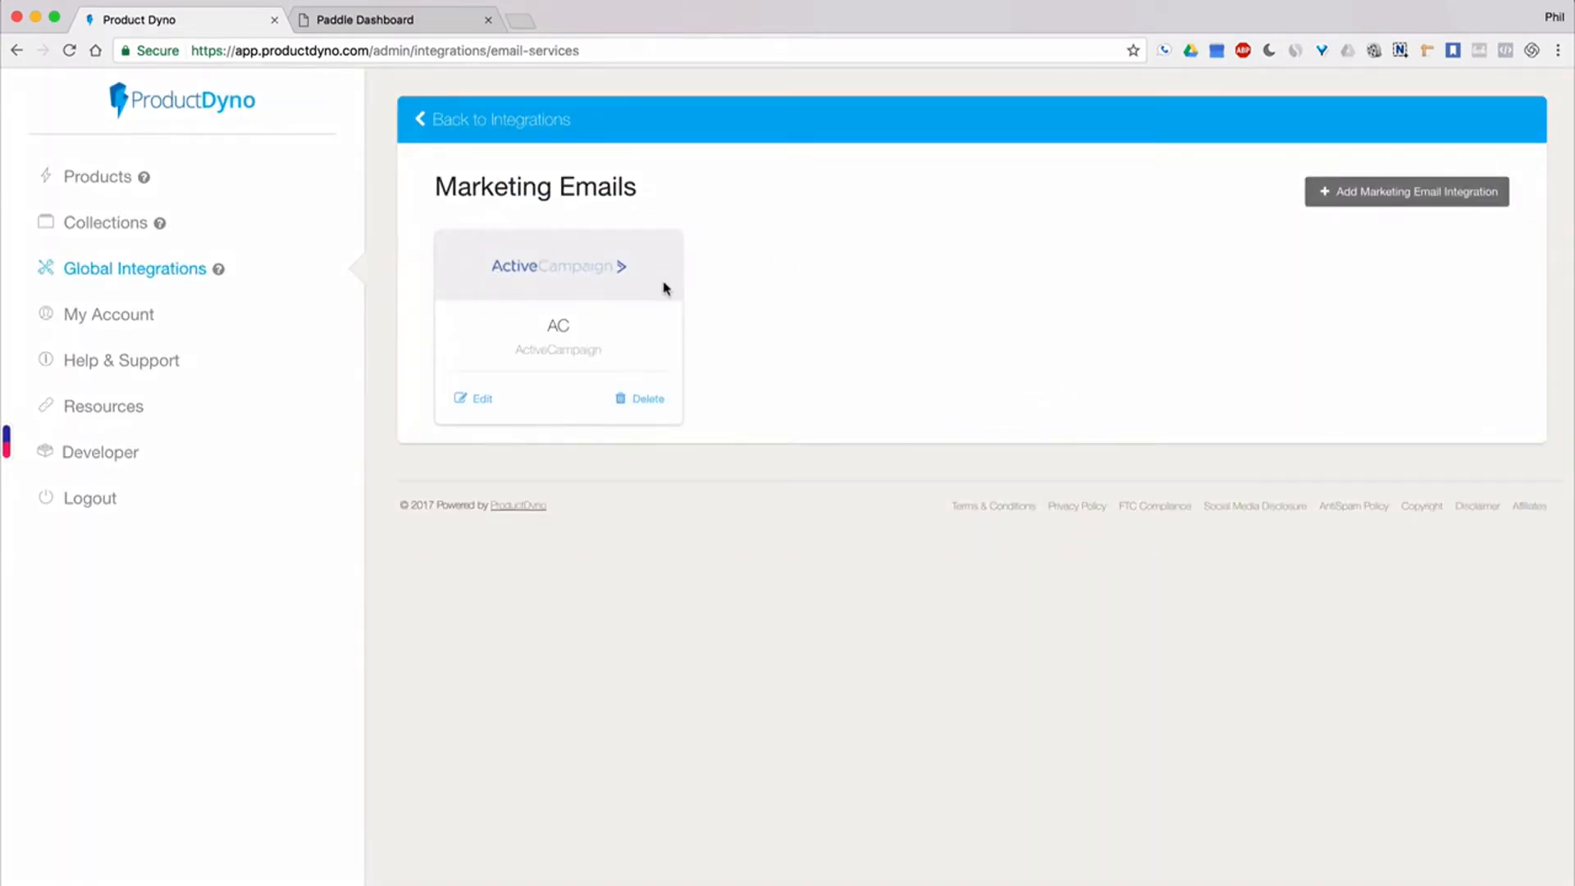
- View the service choices for the Demo product's Marketing Emails integration and leave the selection without saving
left_click(96, 182)
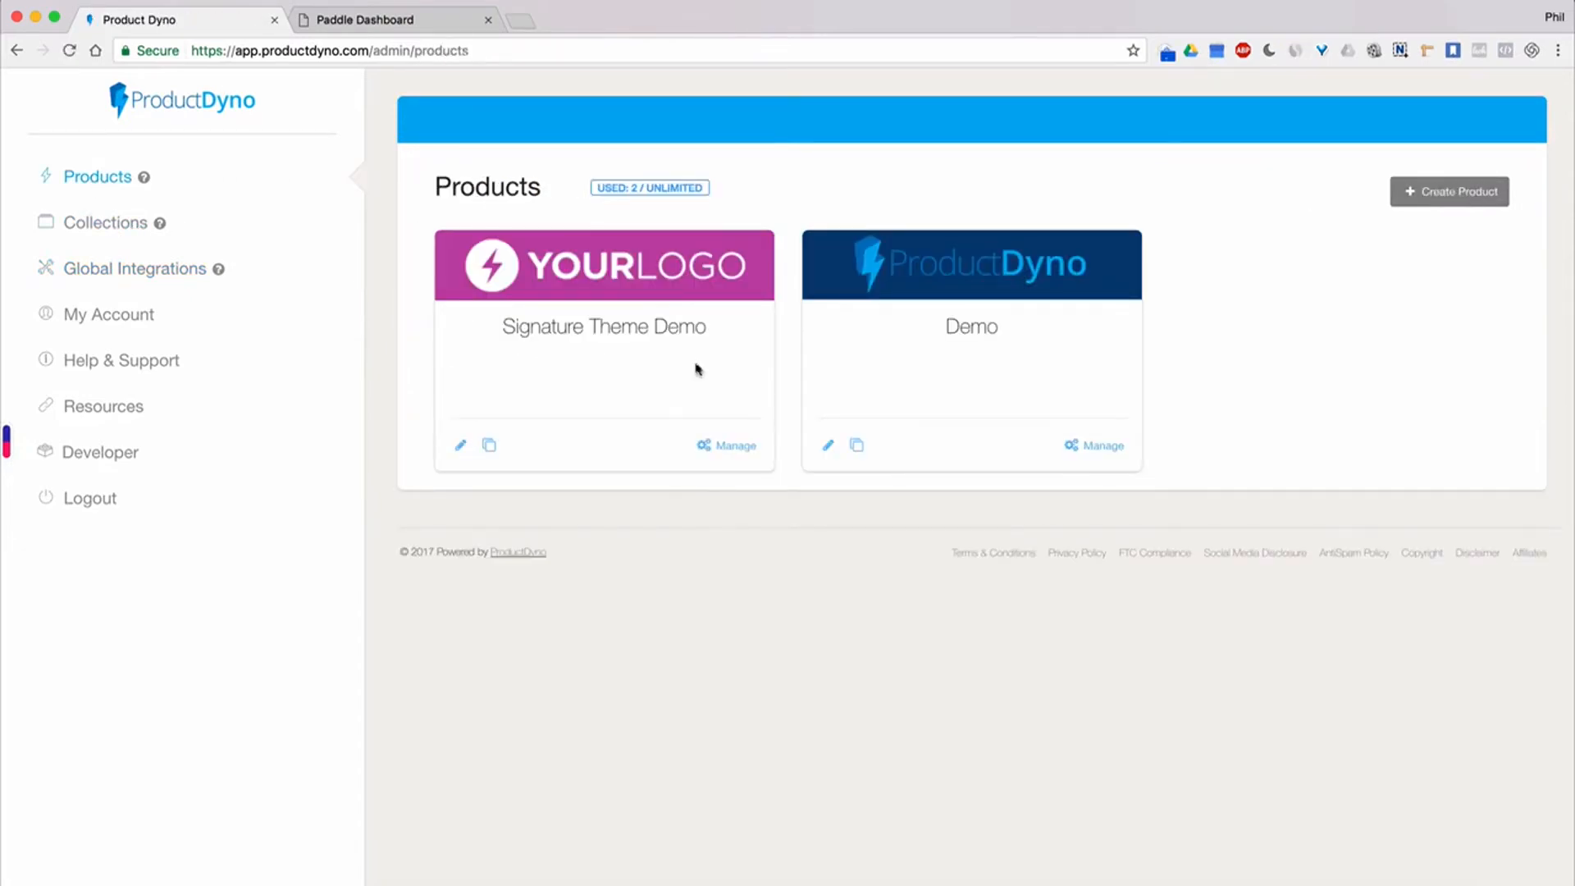
left_click(984, 338)
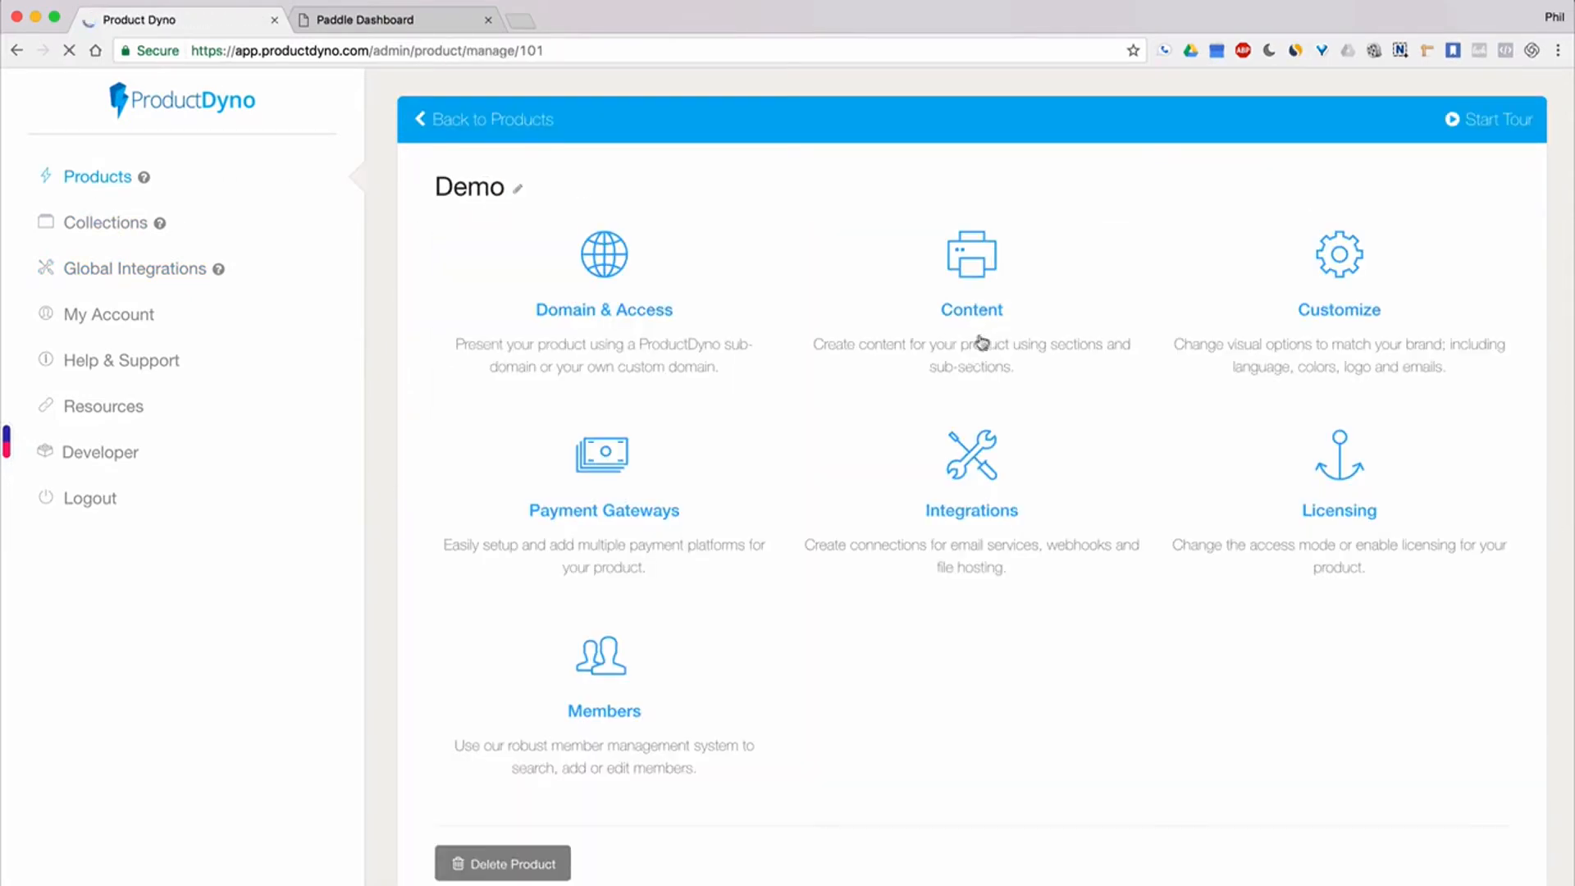
left_click(975, 478)
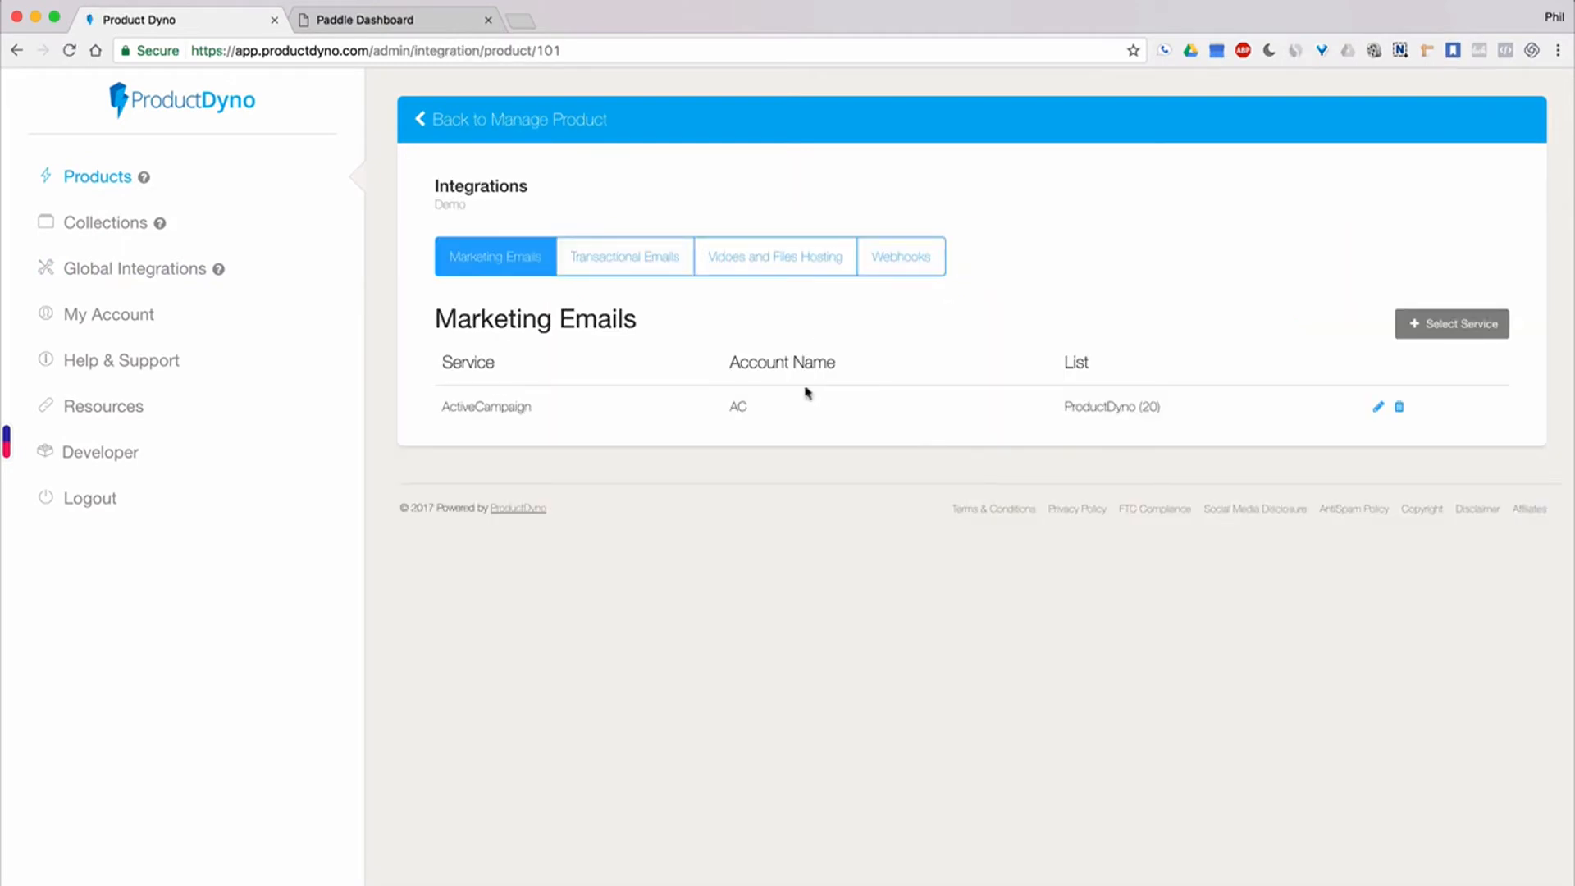
left_click(1459, 327)
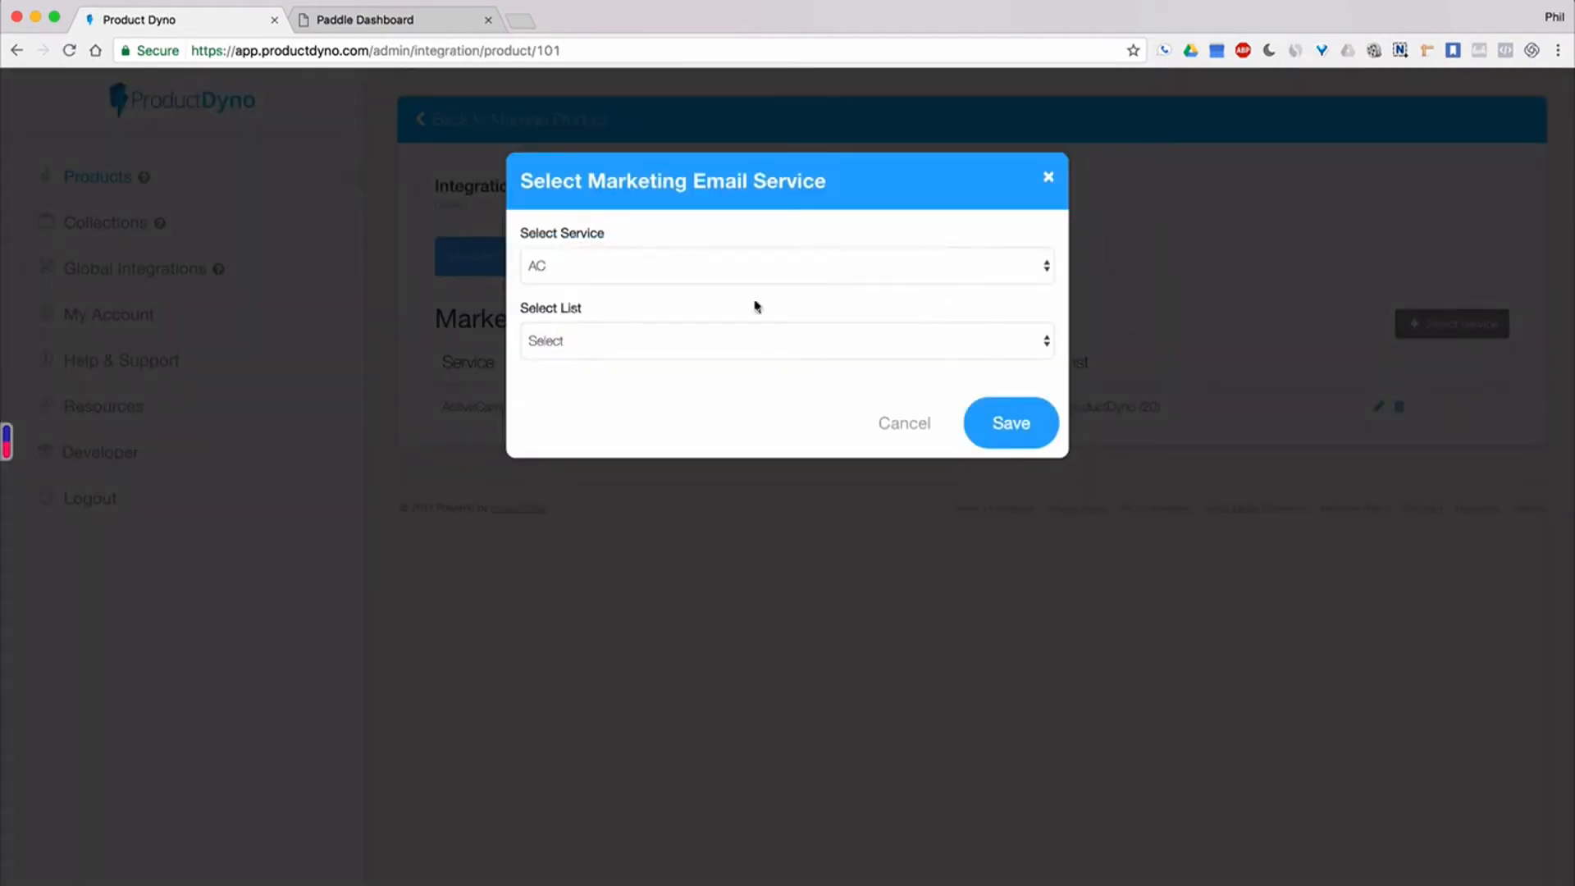
left_click(590, 267)
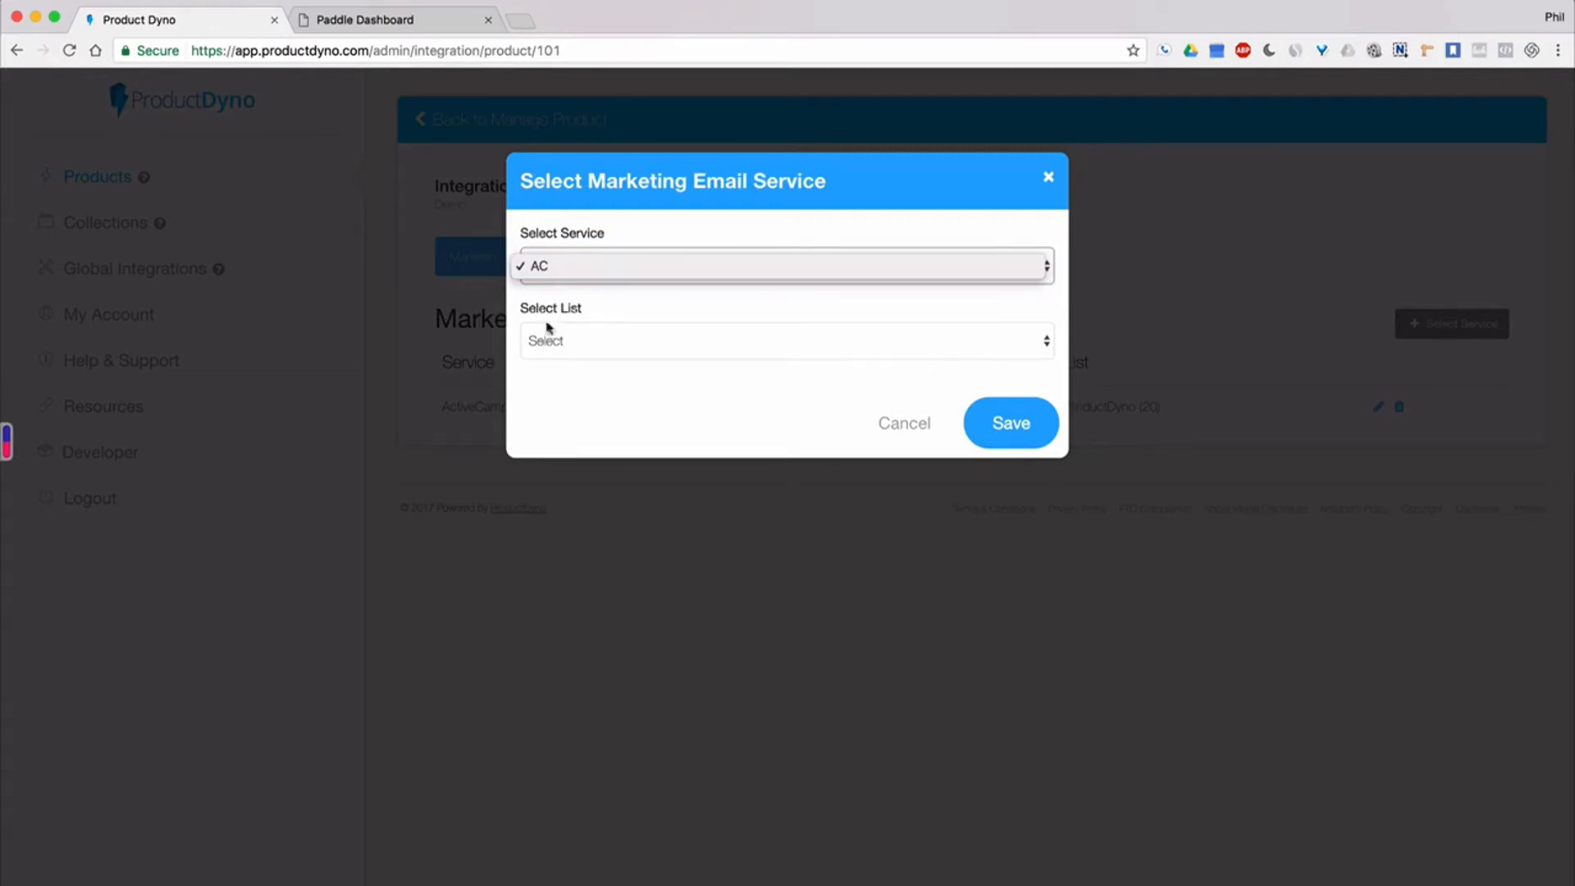
left_click(901, 425)
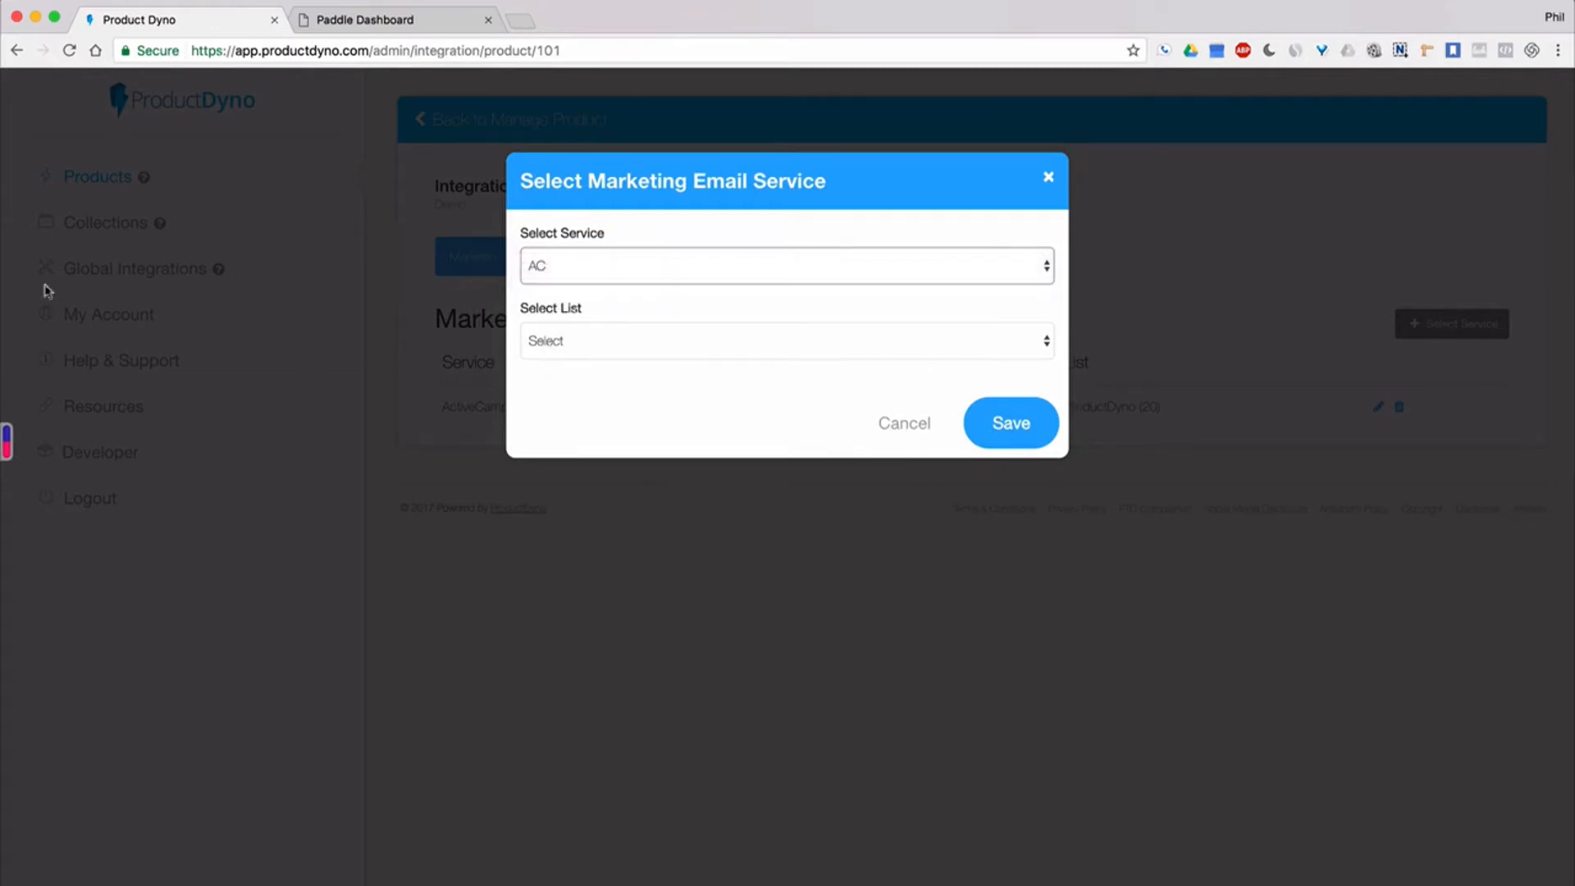
left_click(902, 422)
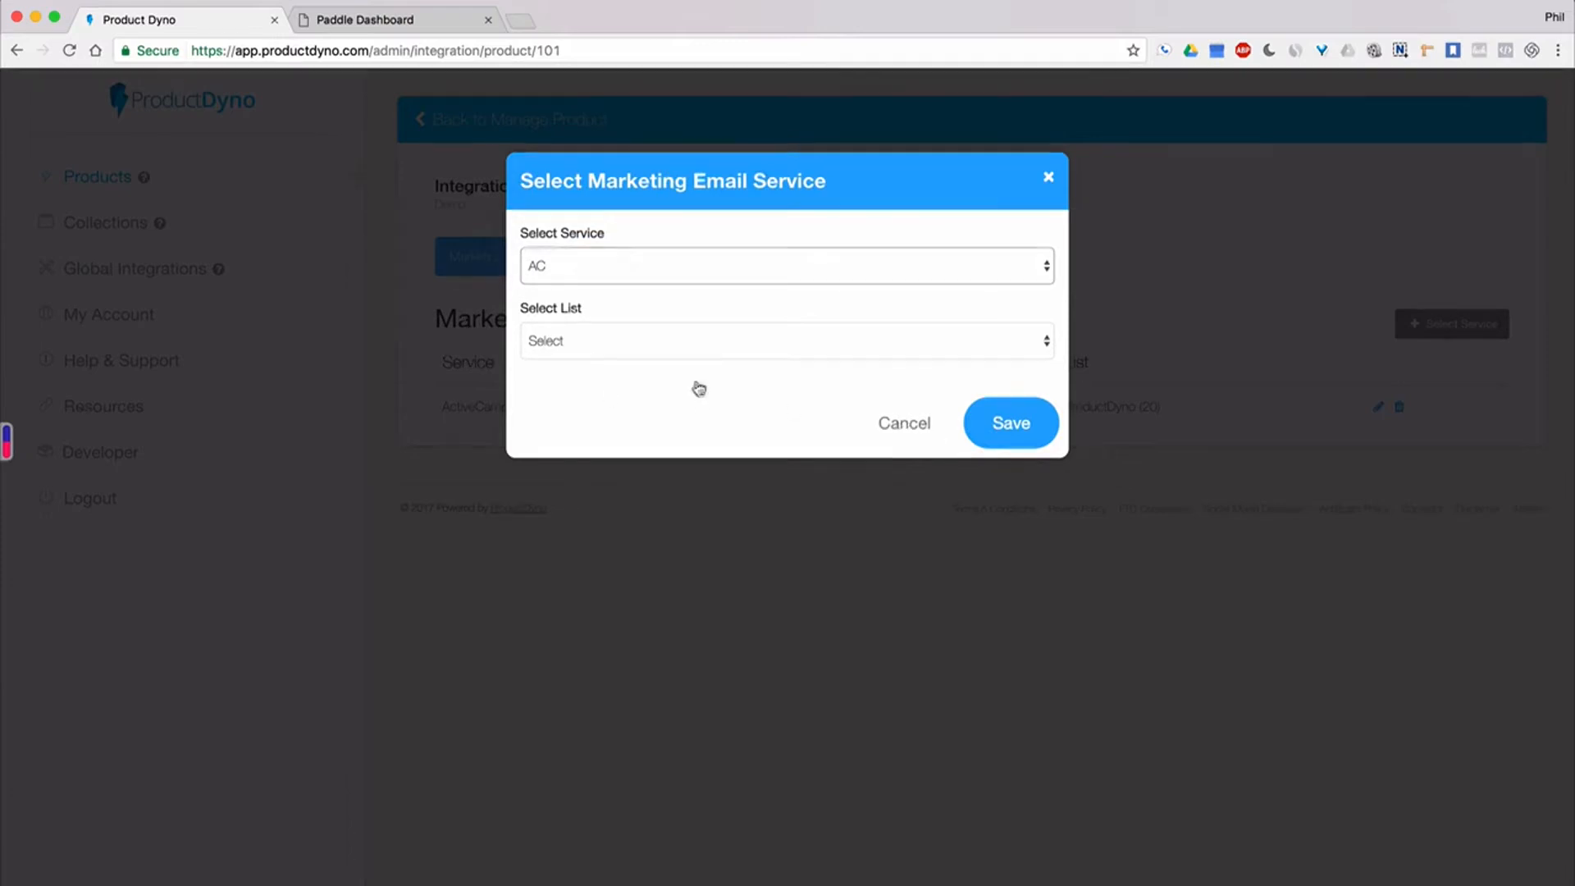
- View the new account form of the global Transactional Emails integration and cancel it
left_click(139, 271)
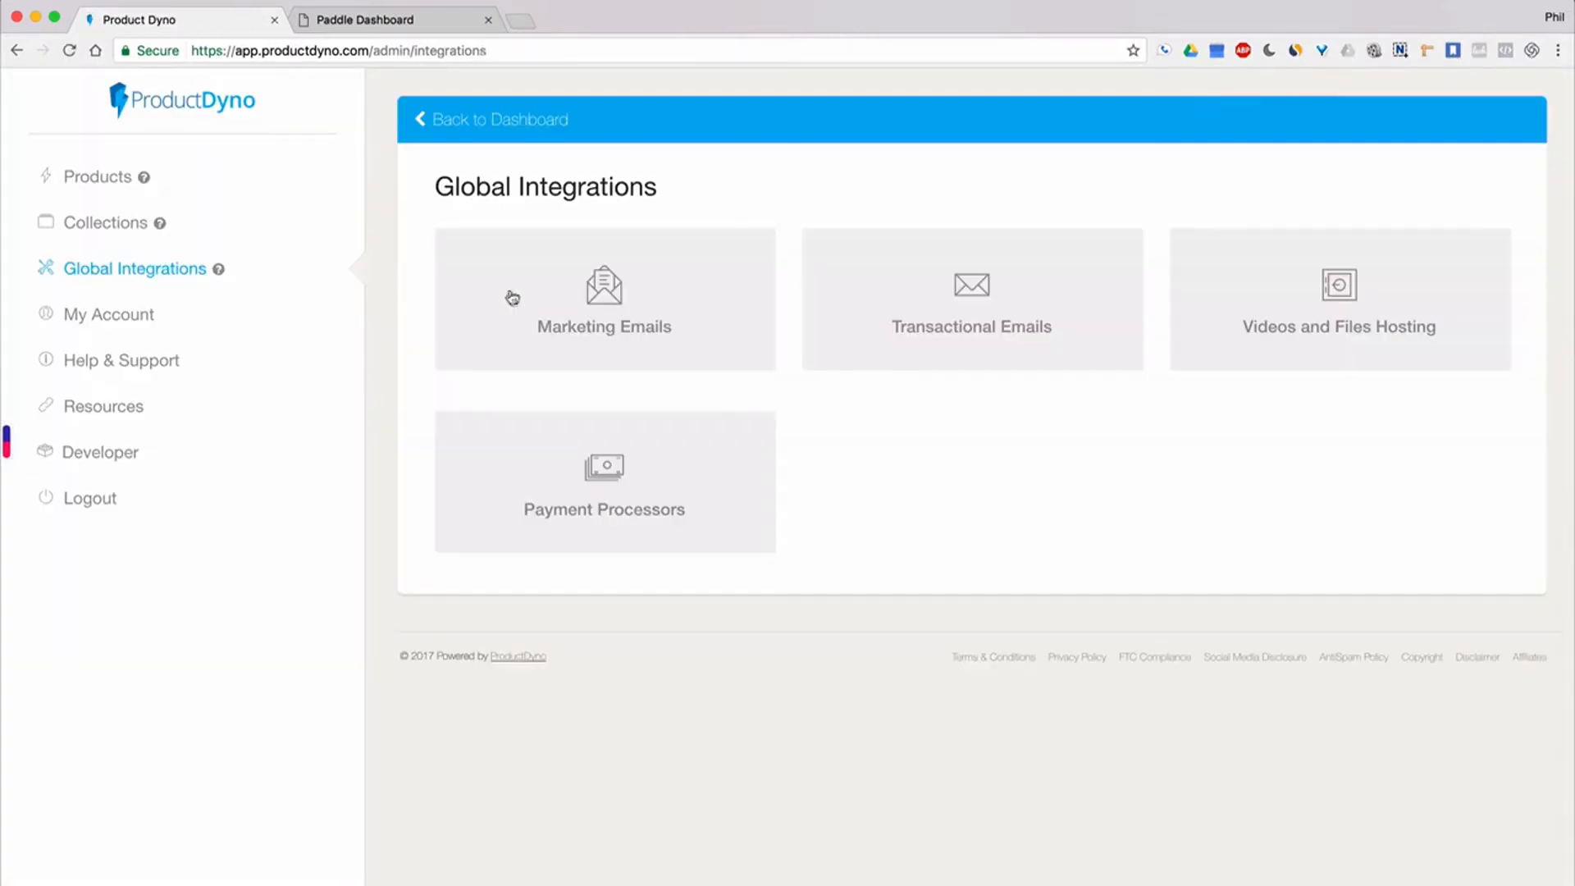
left_click(908, 315)
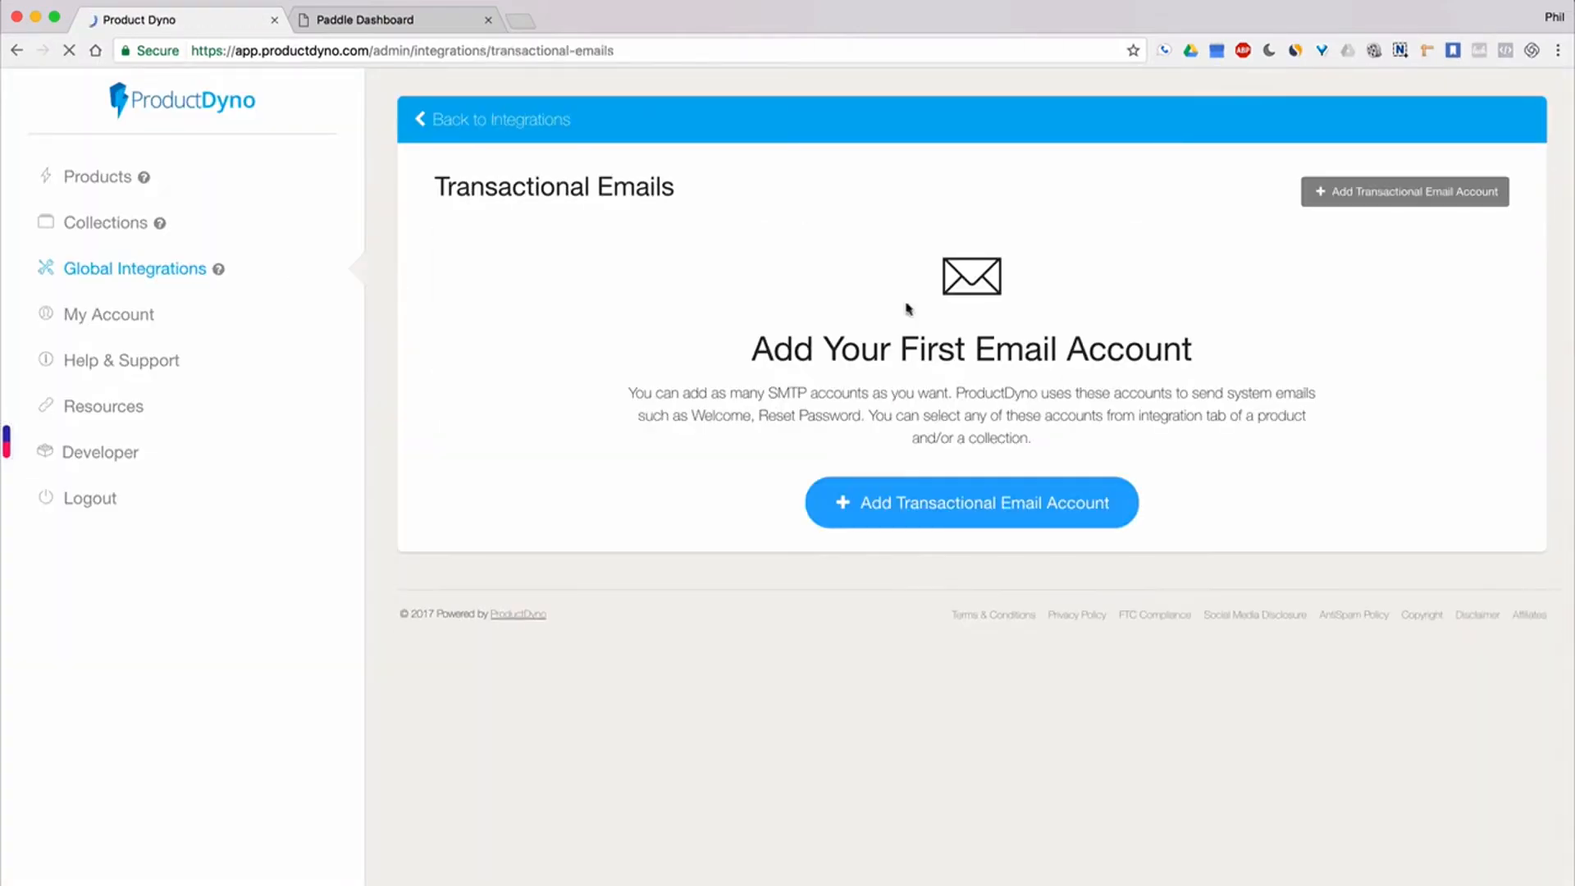
left_click(1411, 199)
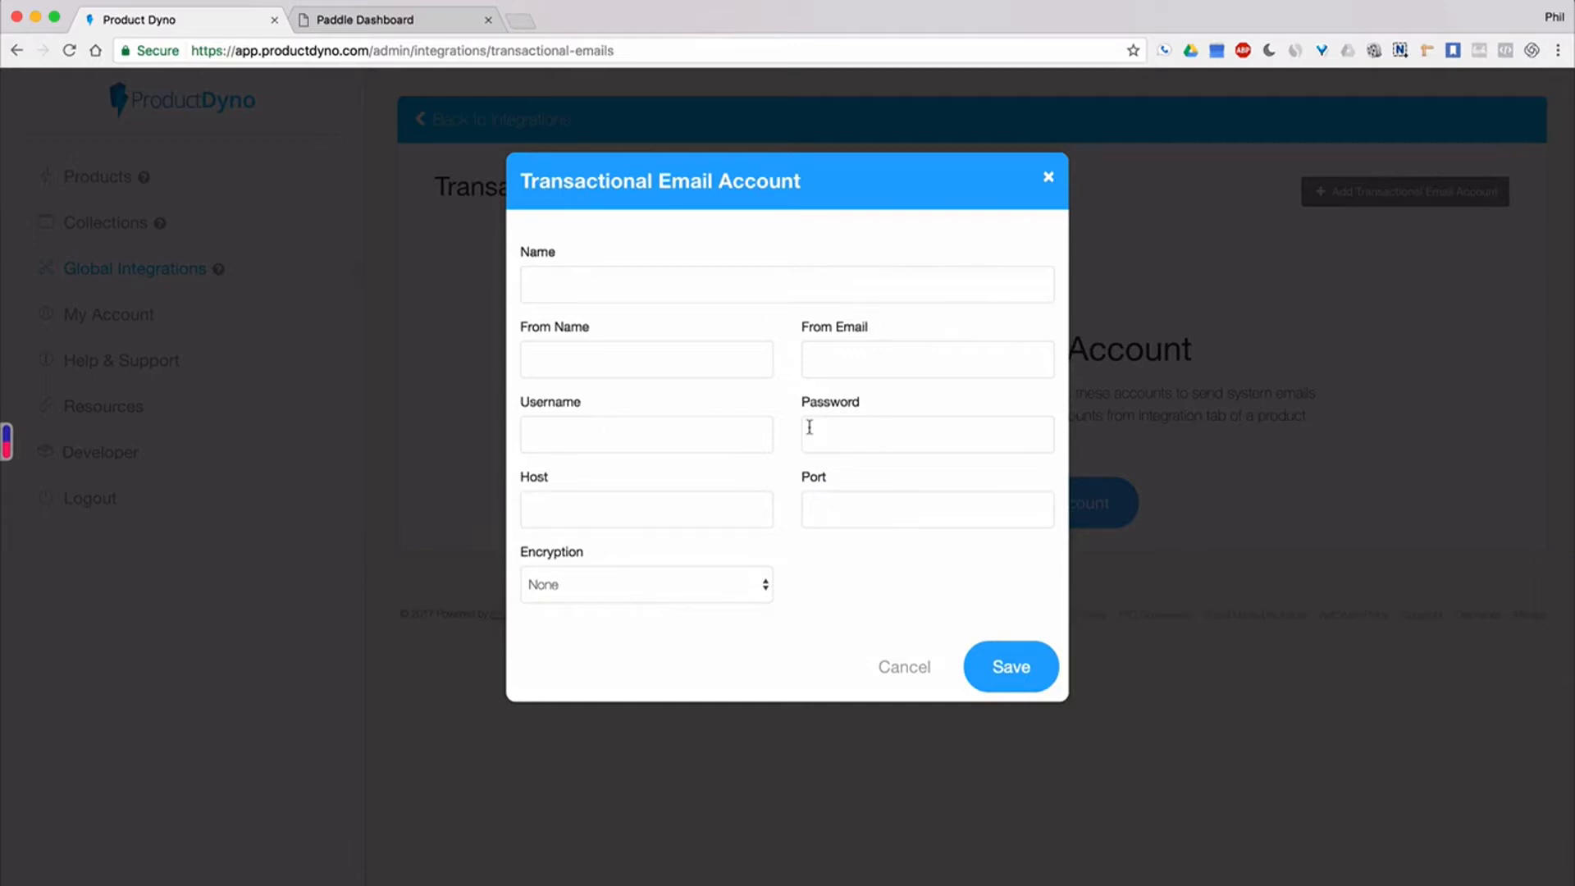
left_click(904, 675)
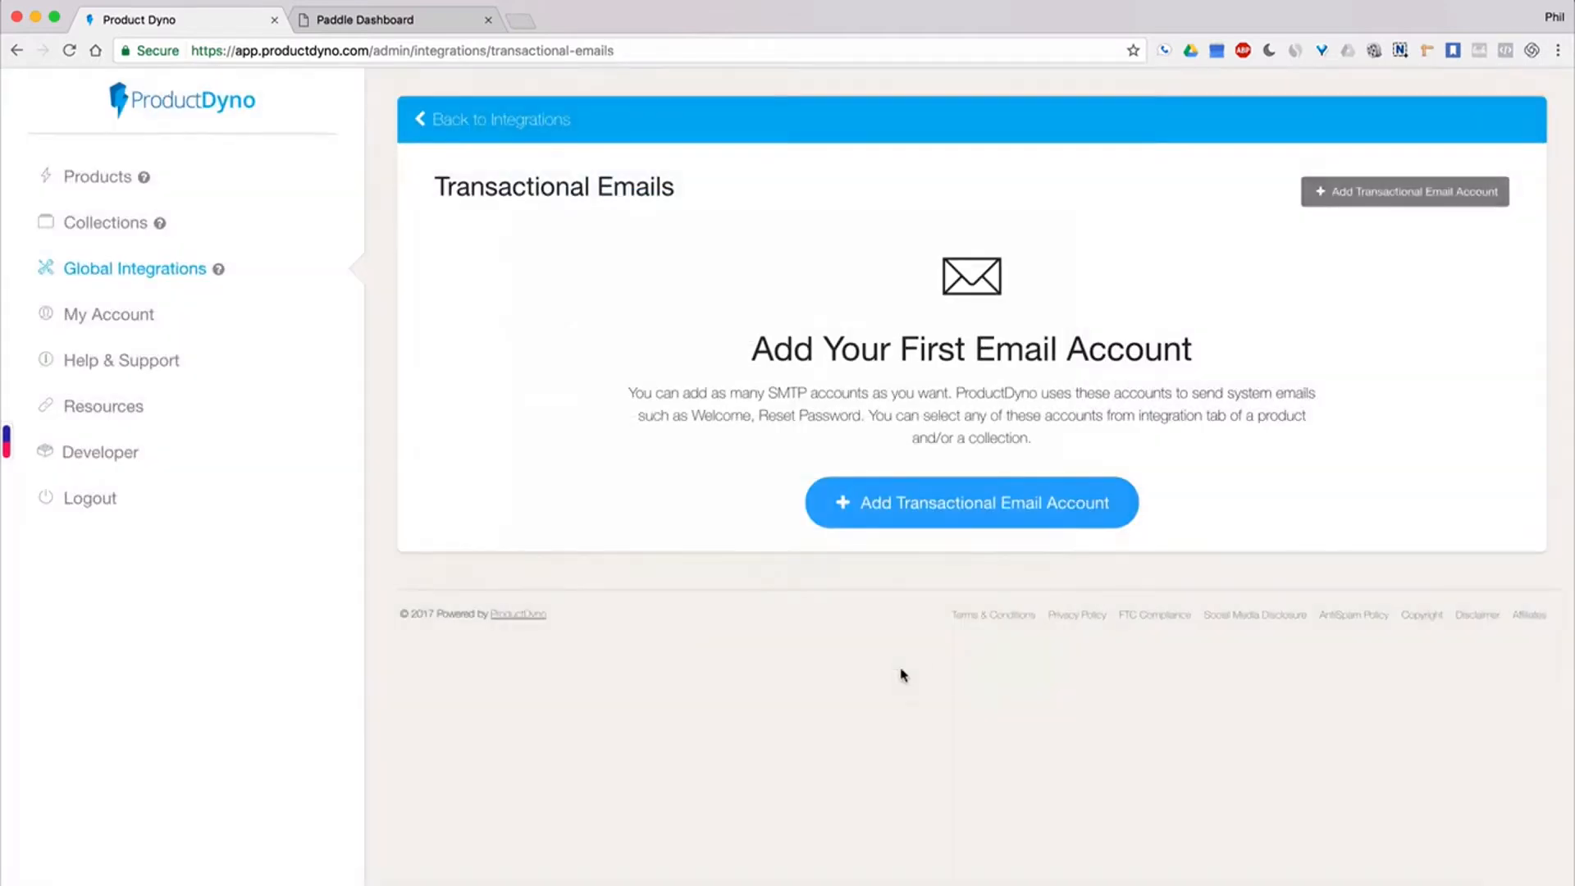
- View the Amazon S3 and FTP accounts in the global Videos and Files Hosting integration
left_click(508, 123)
left_click(1336, 323)
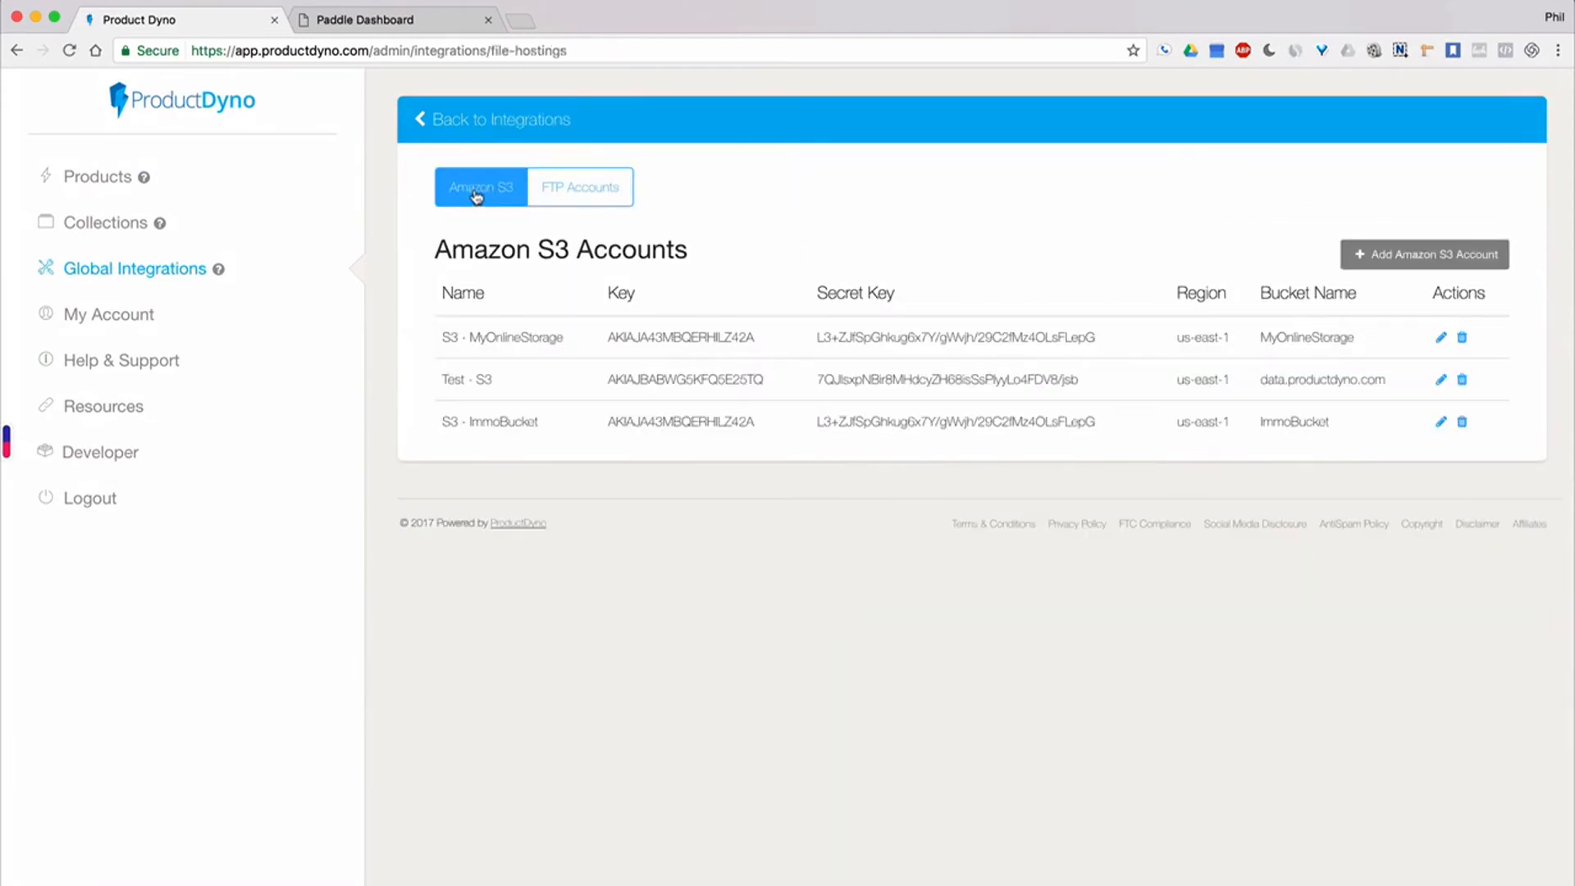
left_click(562, 197)
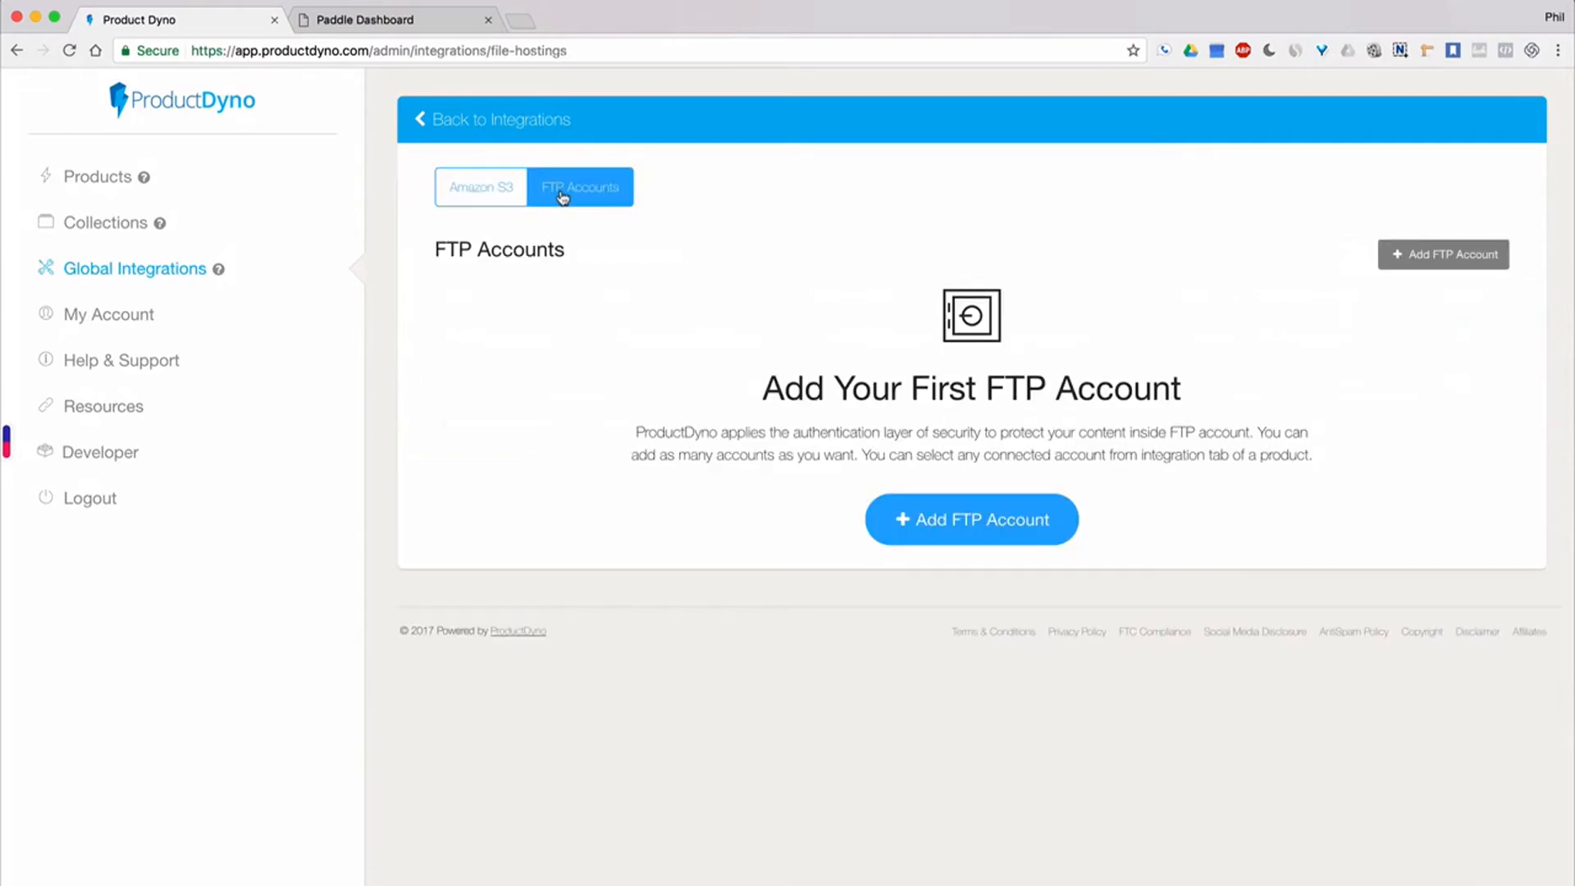
- Look through the gateways offered for a new global payment processor, close the form unsaved and return to Global Integrations
left_click(500, 123)
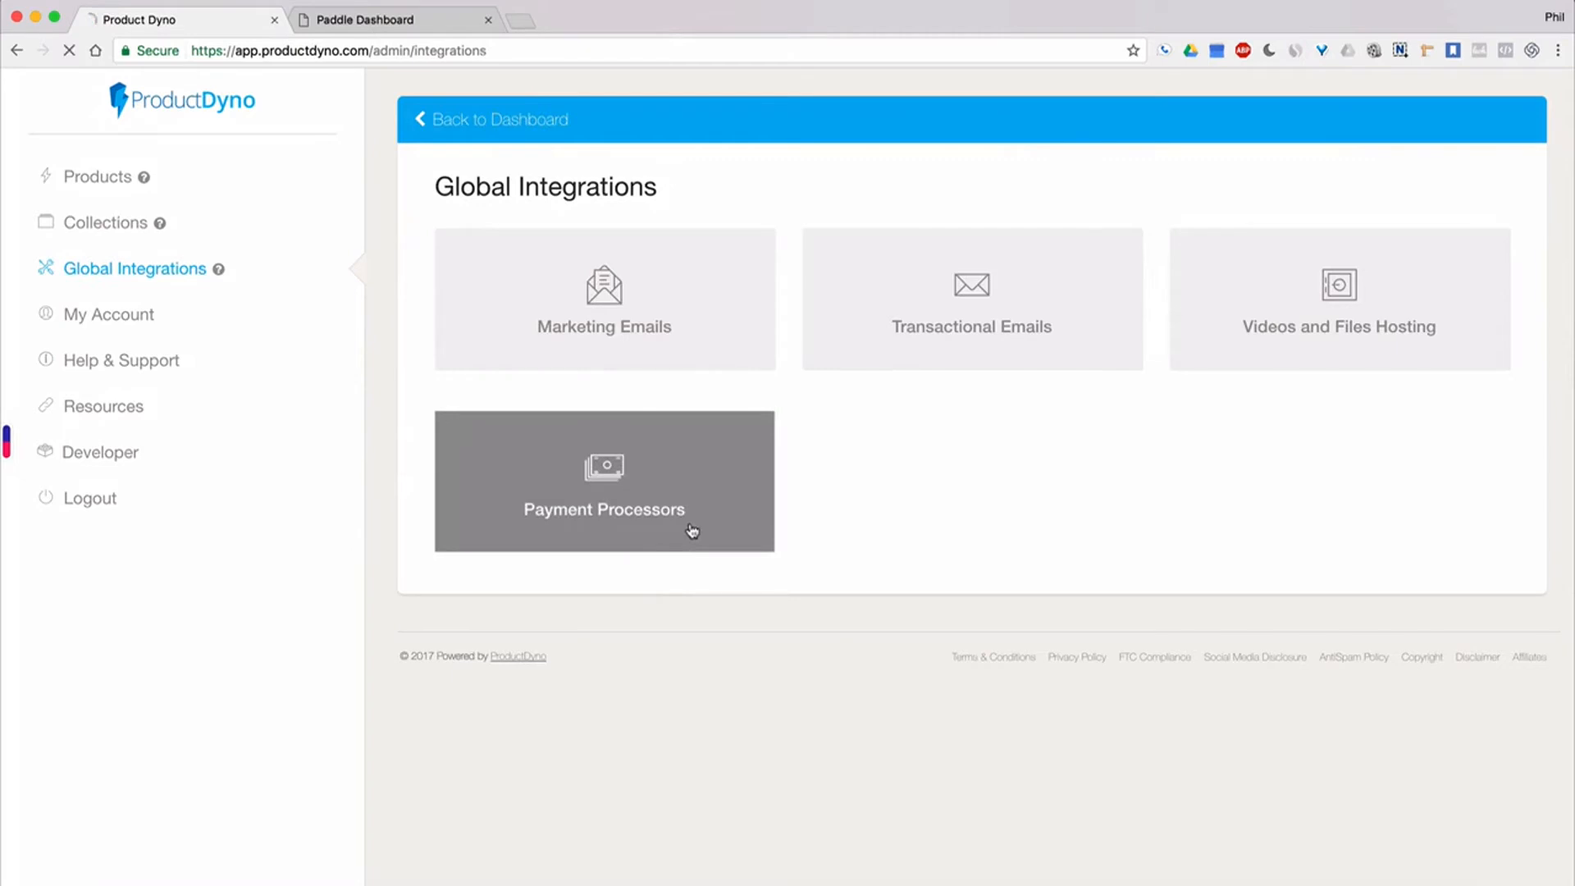
left_click(691, 530)
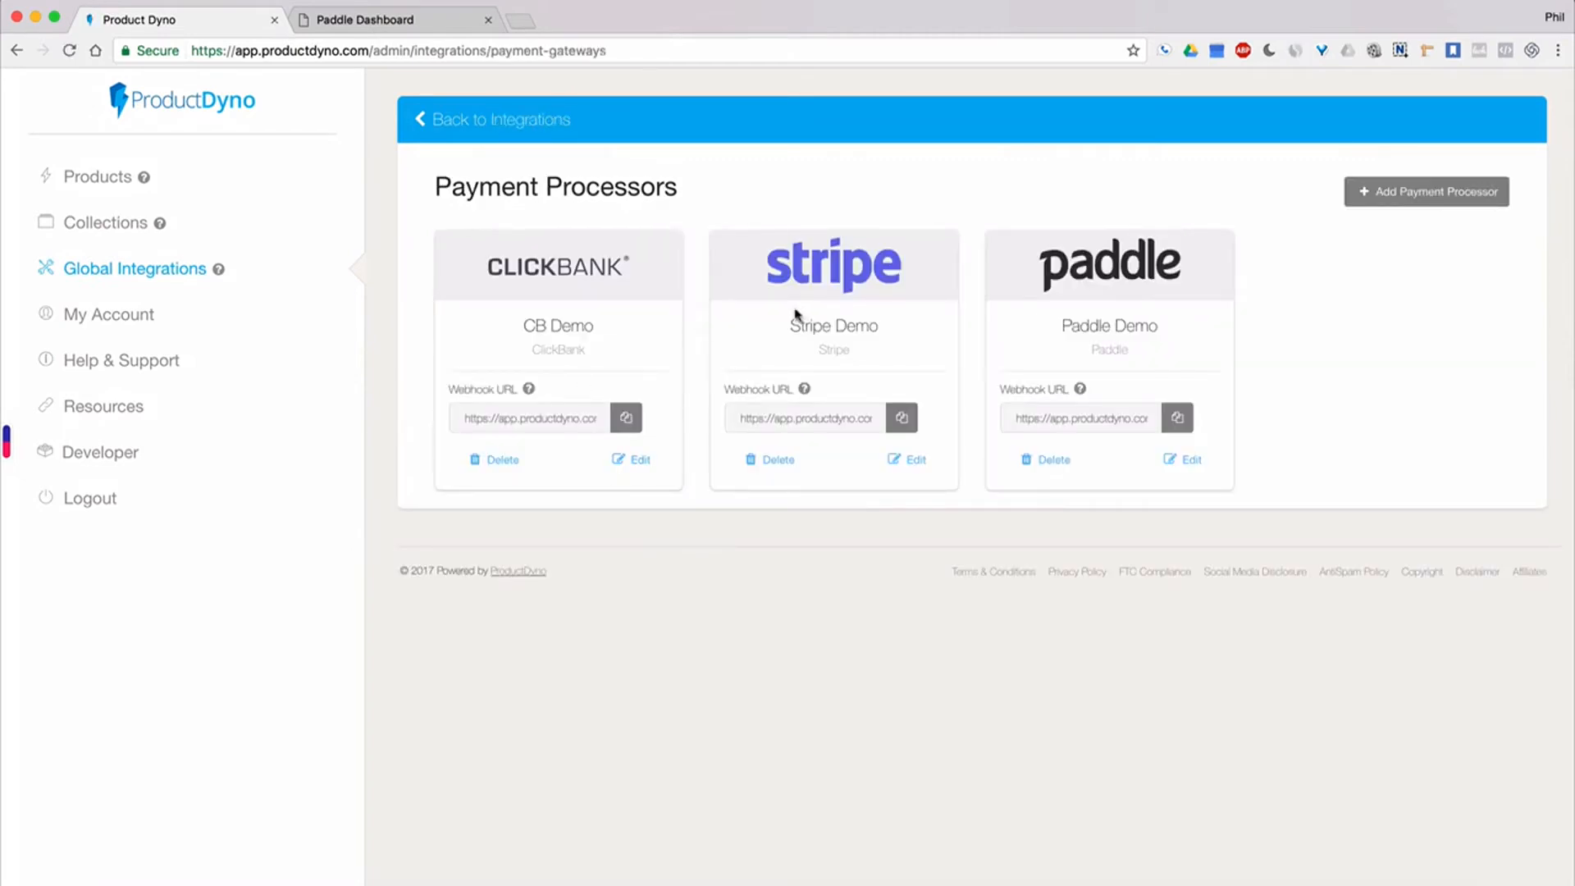
left_click(1437, 201)
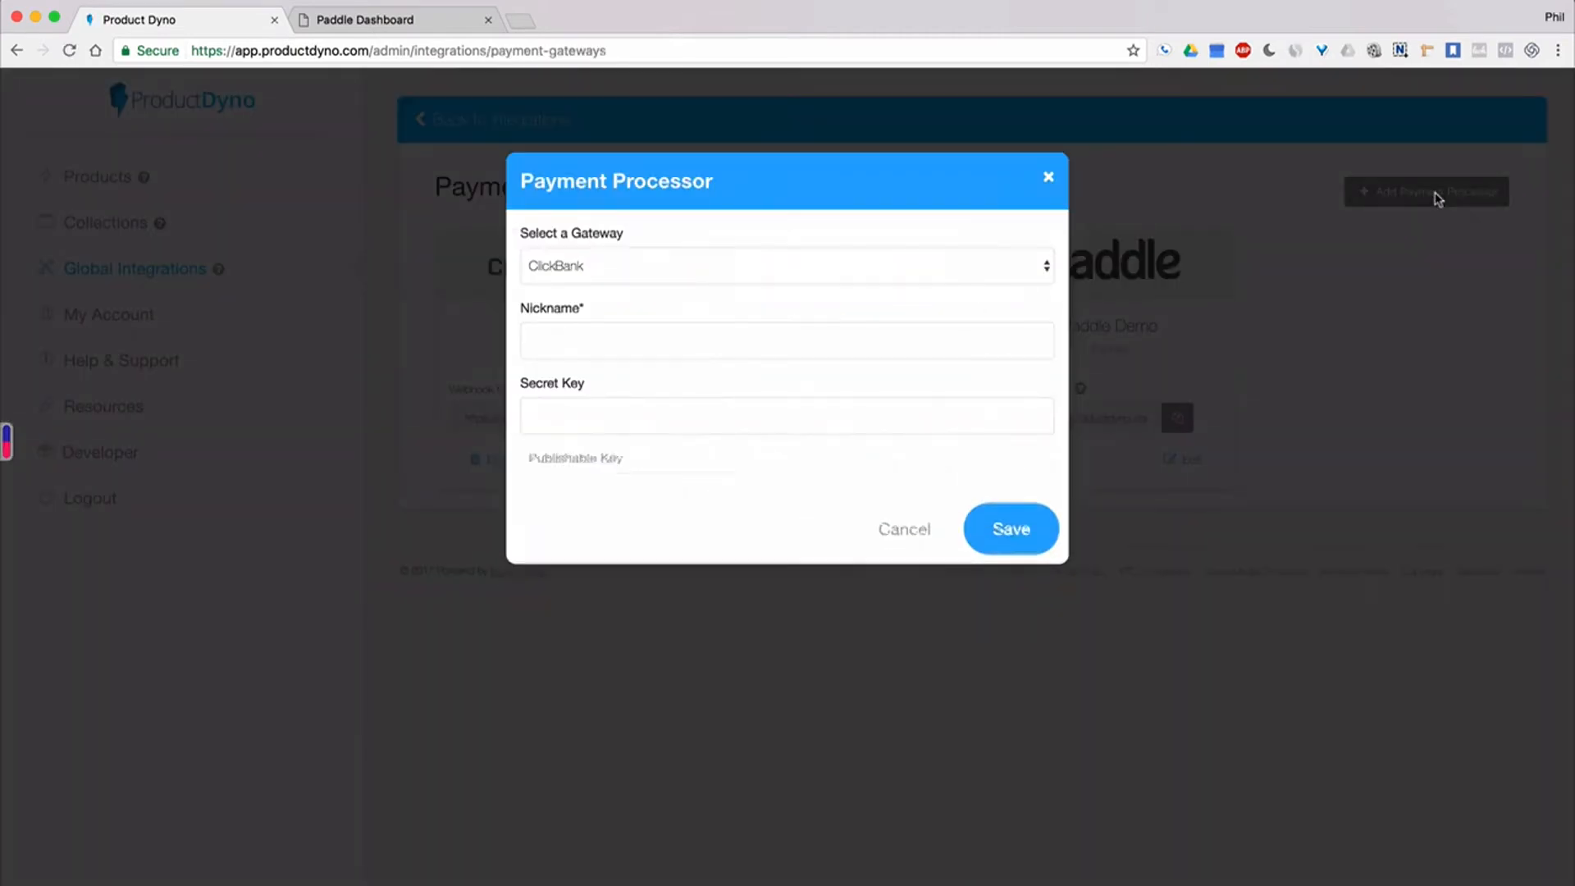
left_click(761, 273)
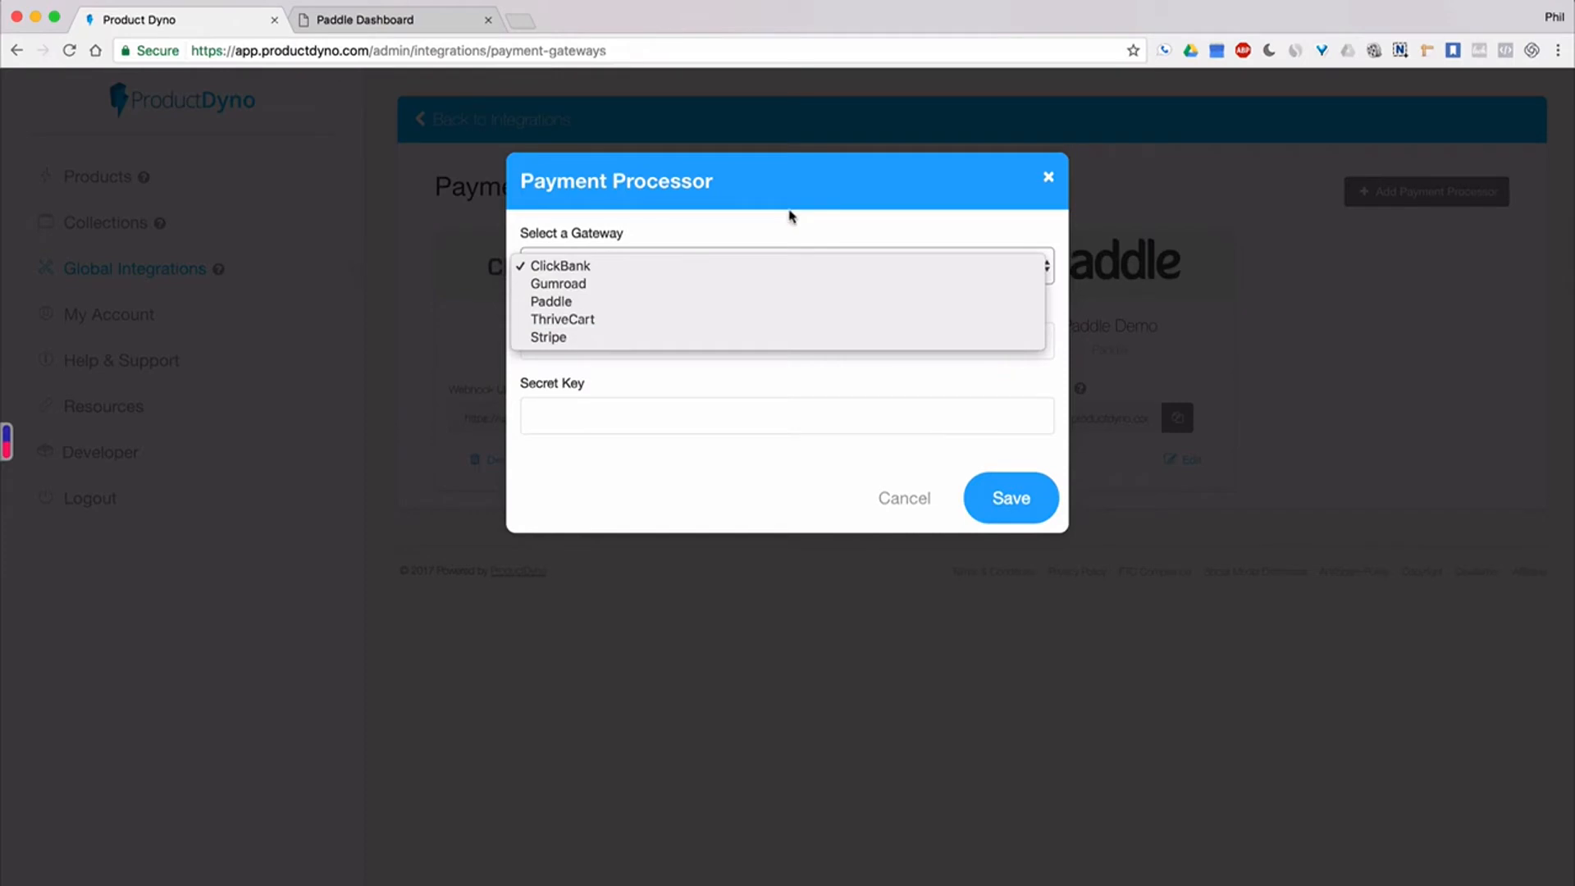
left_click(1047, 179)
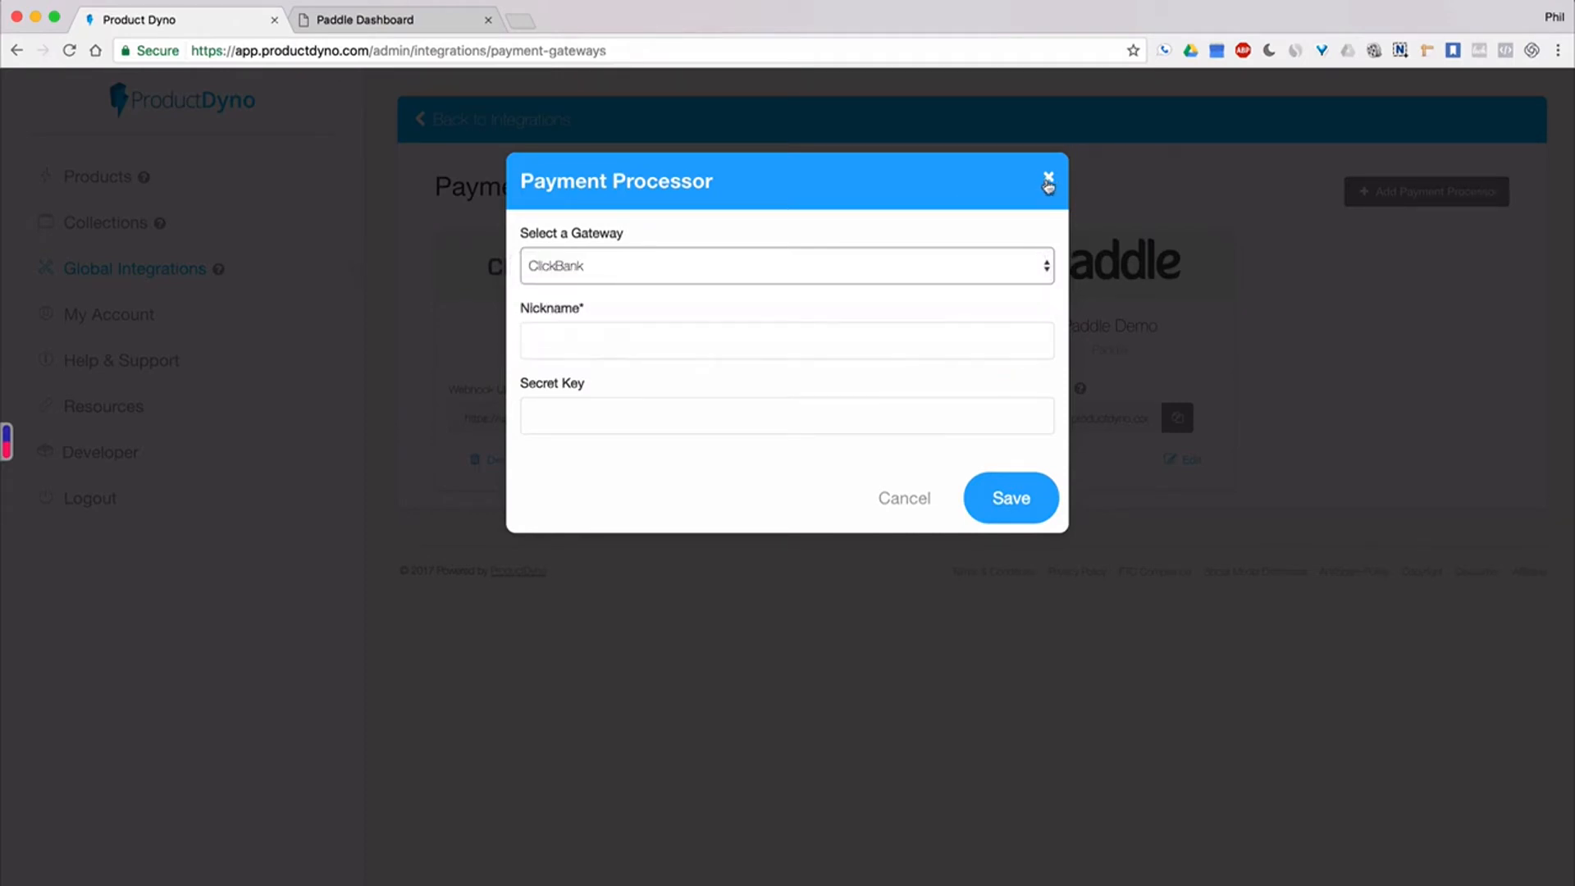
left_click(1048, 179)
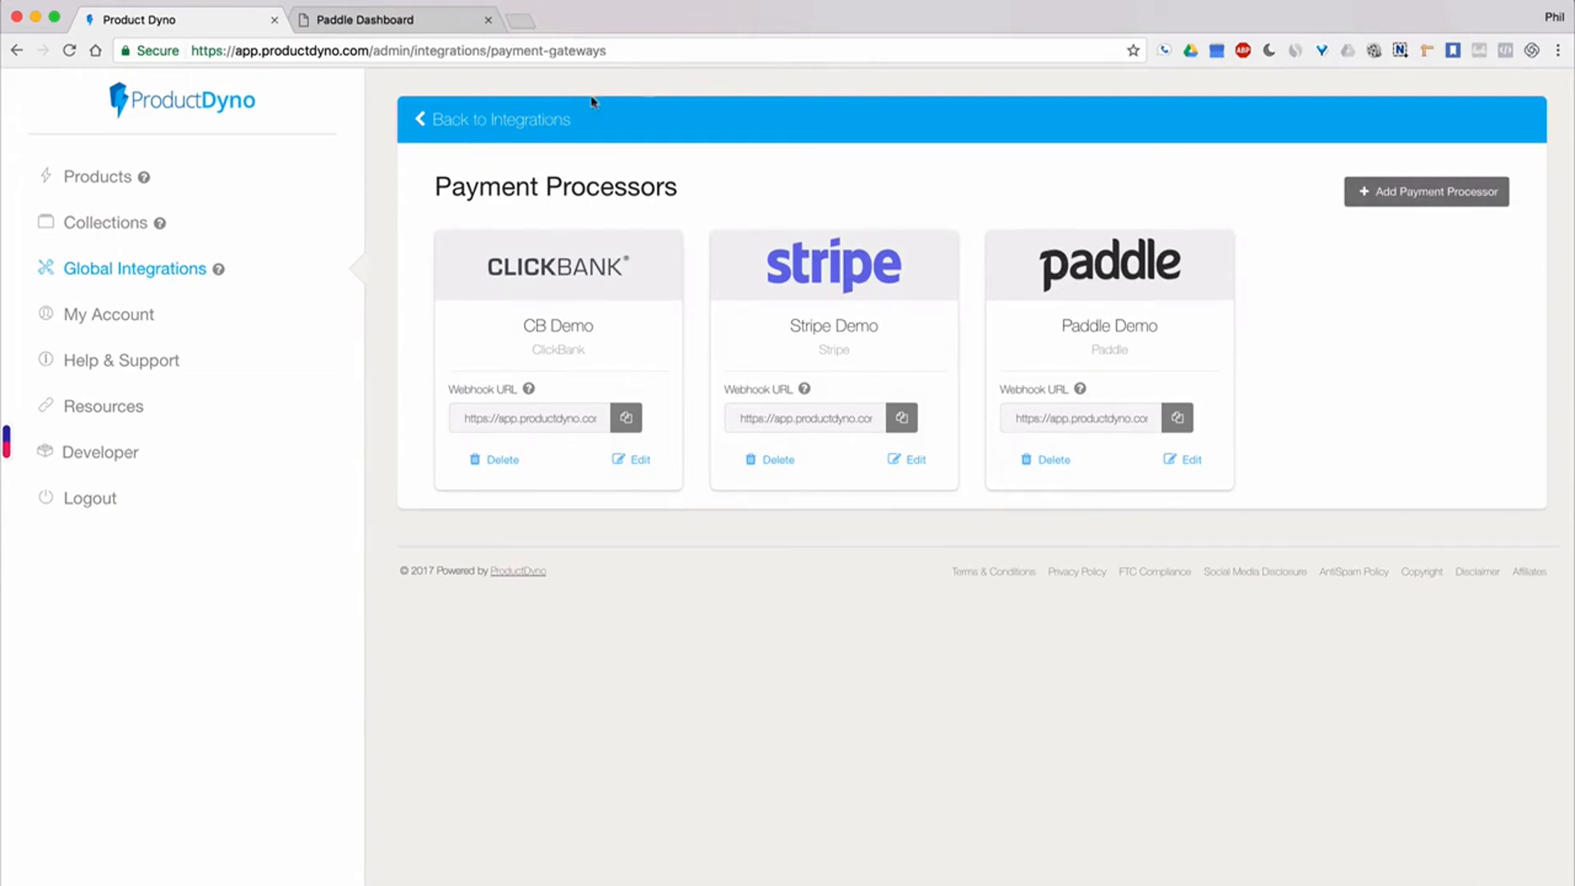
left_click(484, 123)
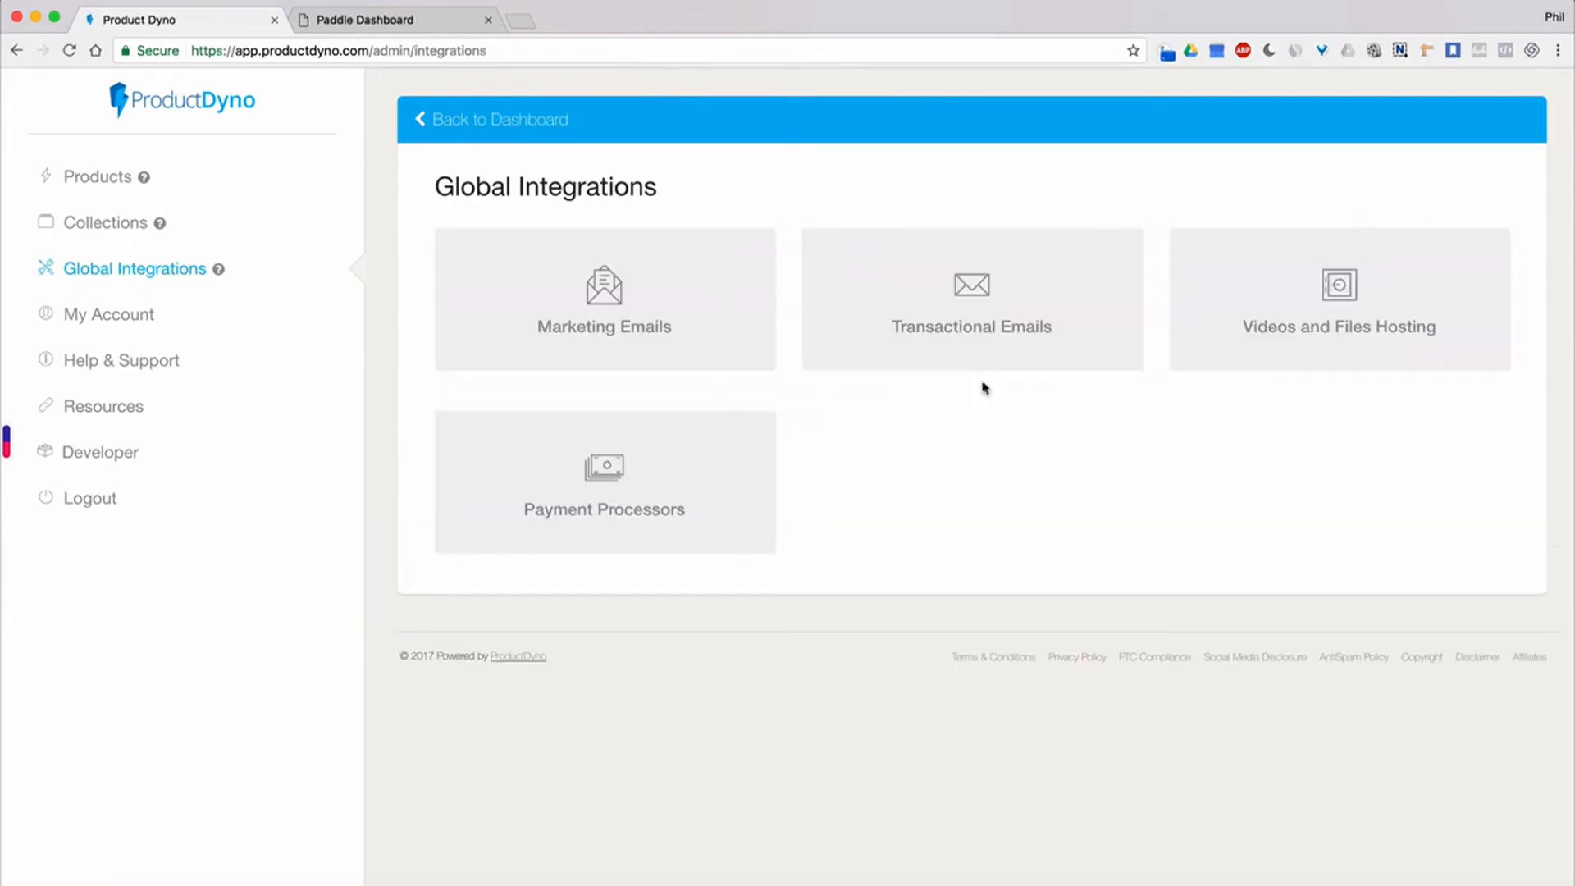
- View the products in Demo Collection and return to the collection overview
left_click(102, 230)
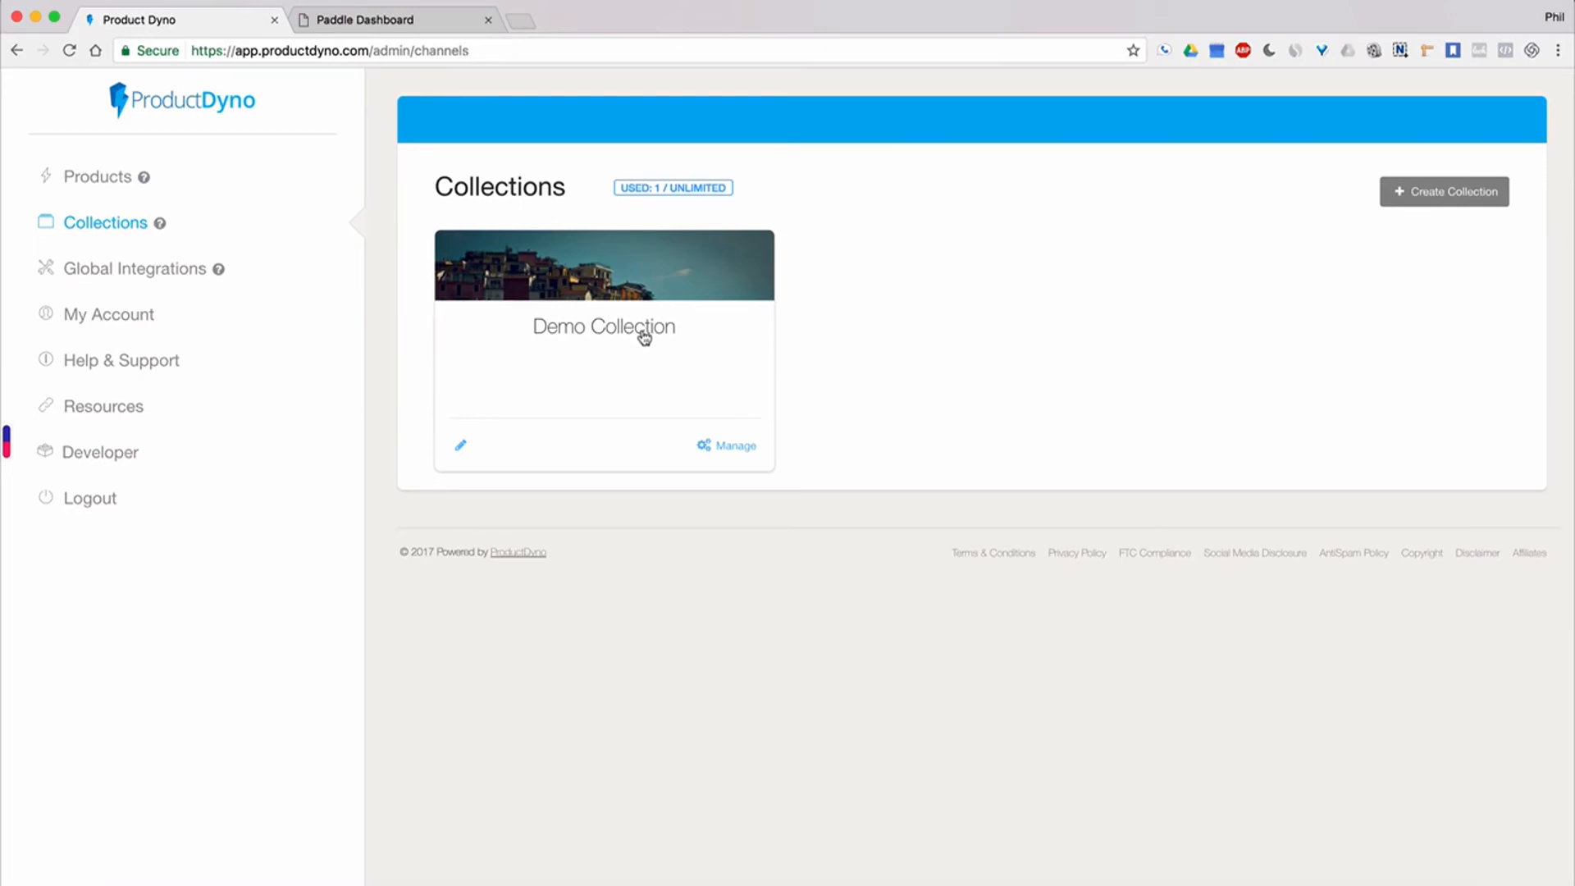
left_click(589, 329)
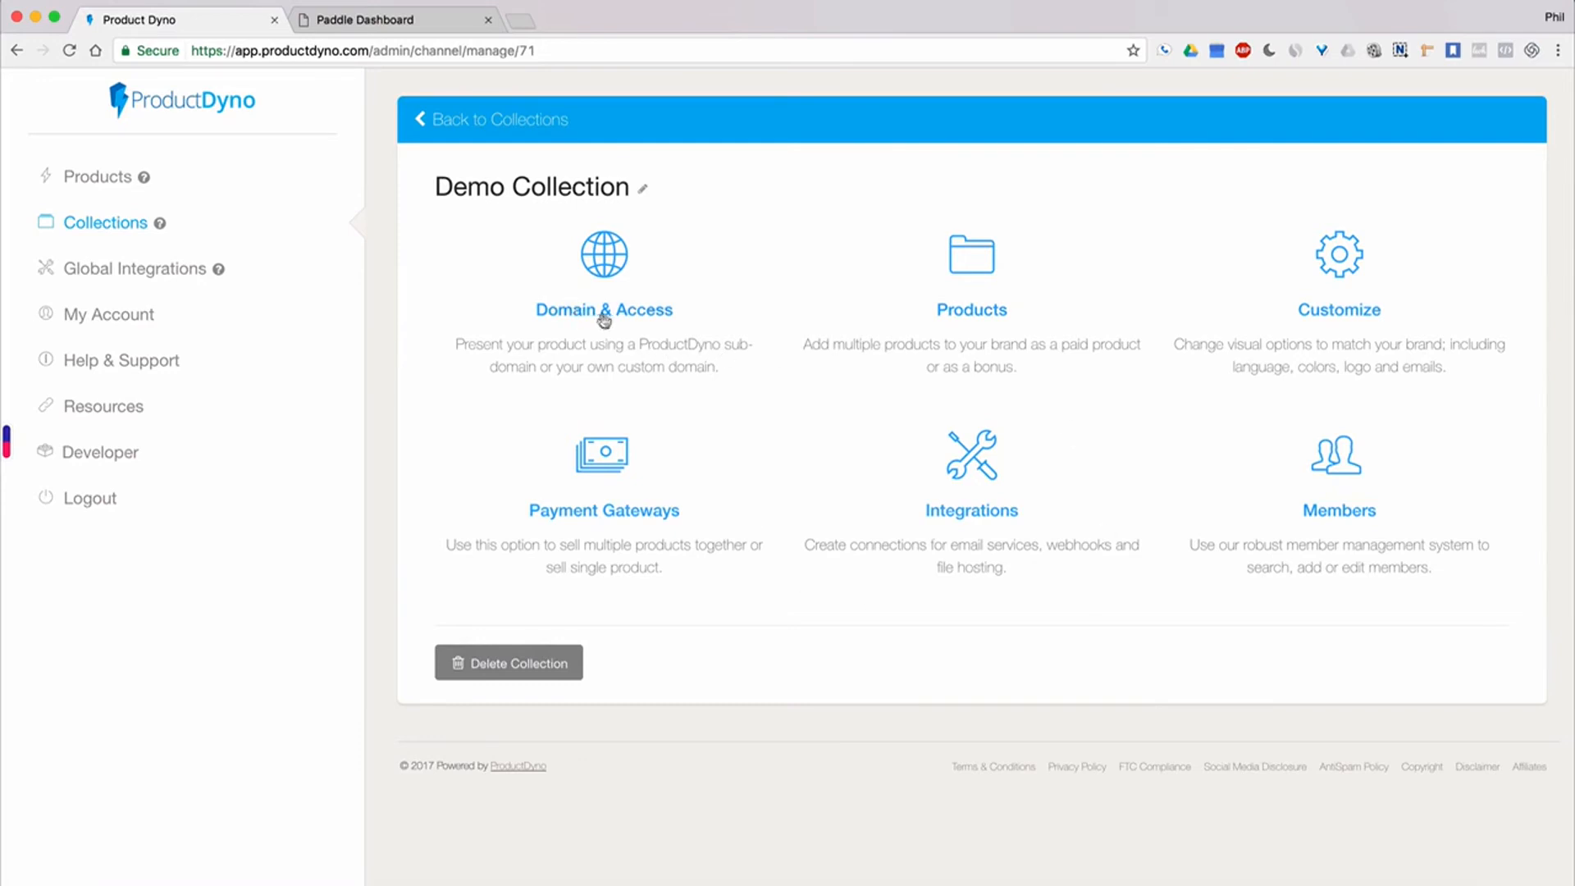
left_click(972, 316)
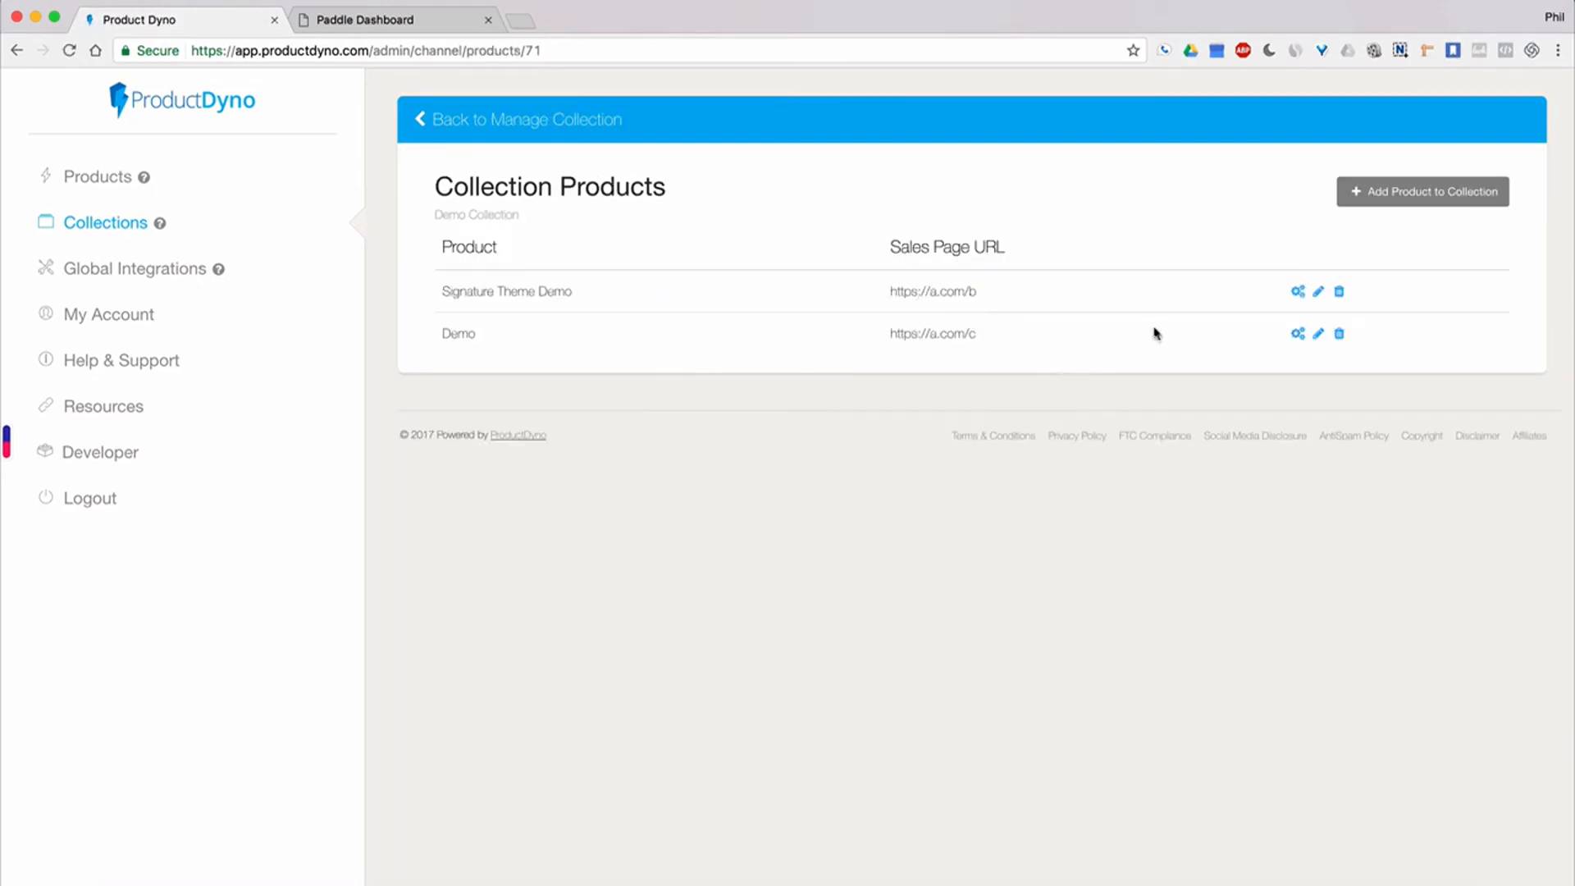
left_click(443, 121)
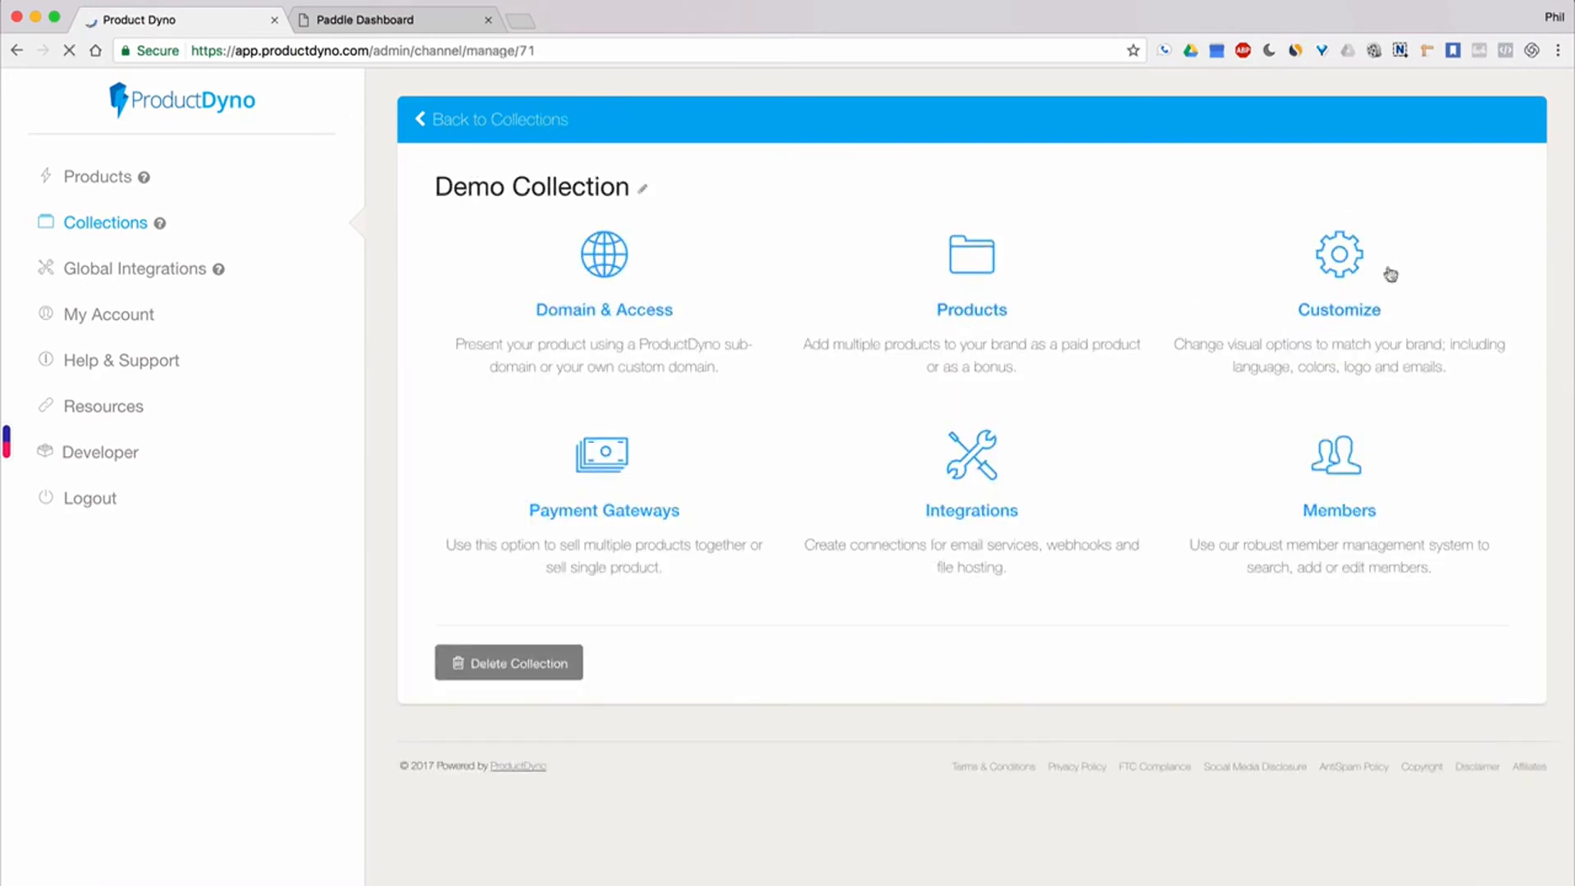
- Look through Demo Collection's Design, Translations and Emails customization settings and return to the collection overview
left_click(1333, 279)
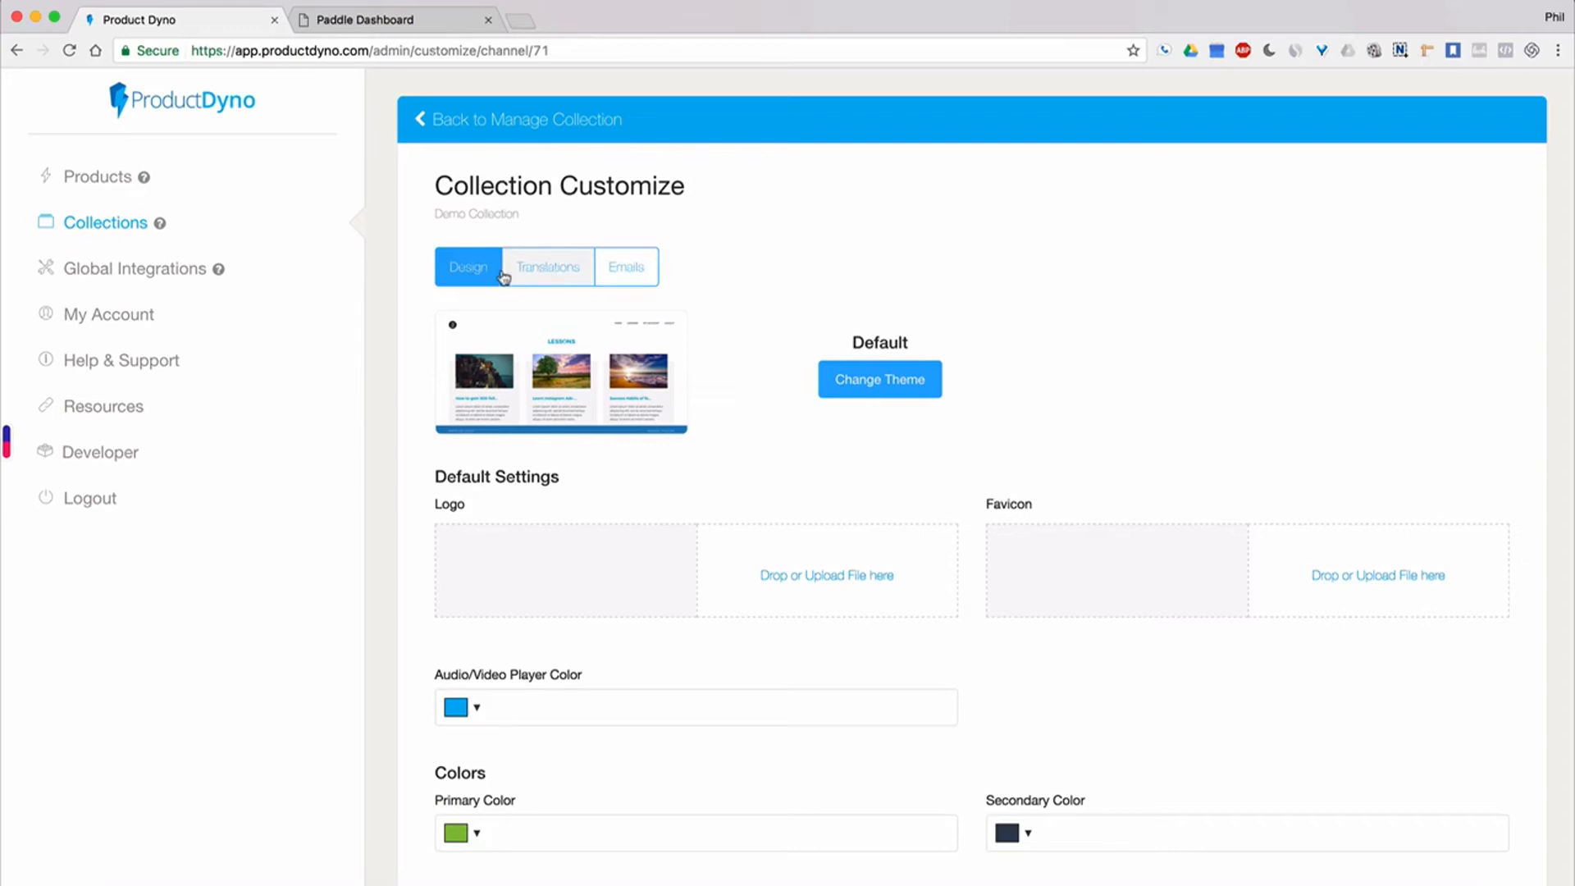
left_click(592, 270)
left_click(637, 269)
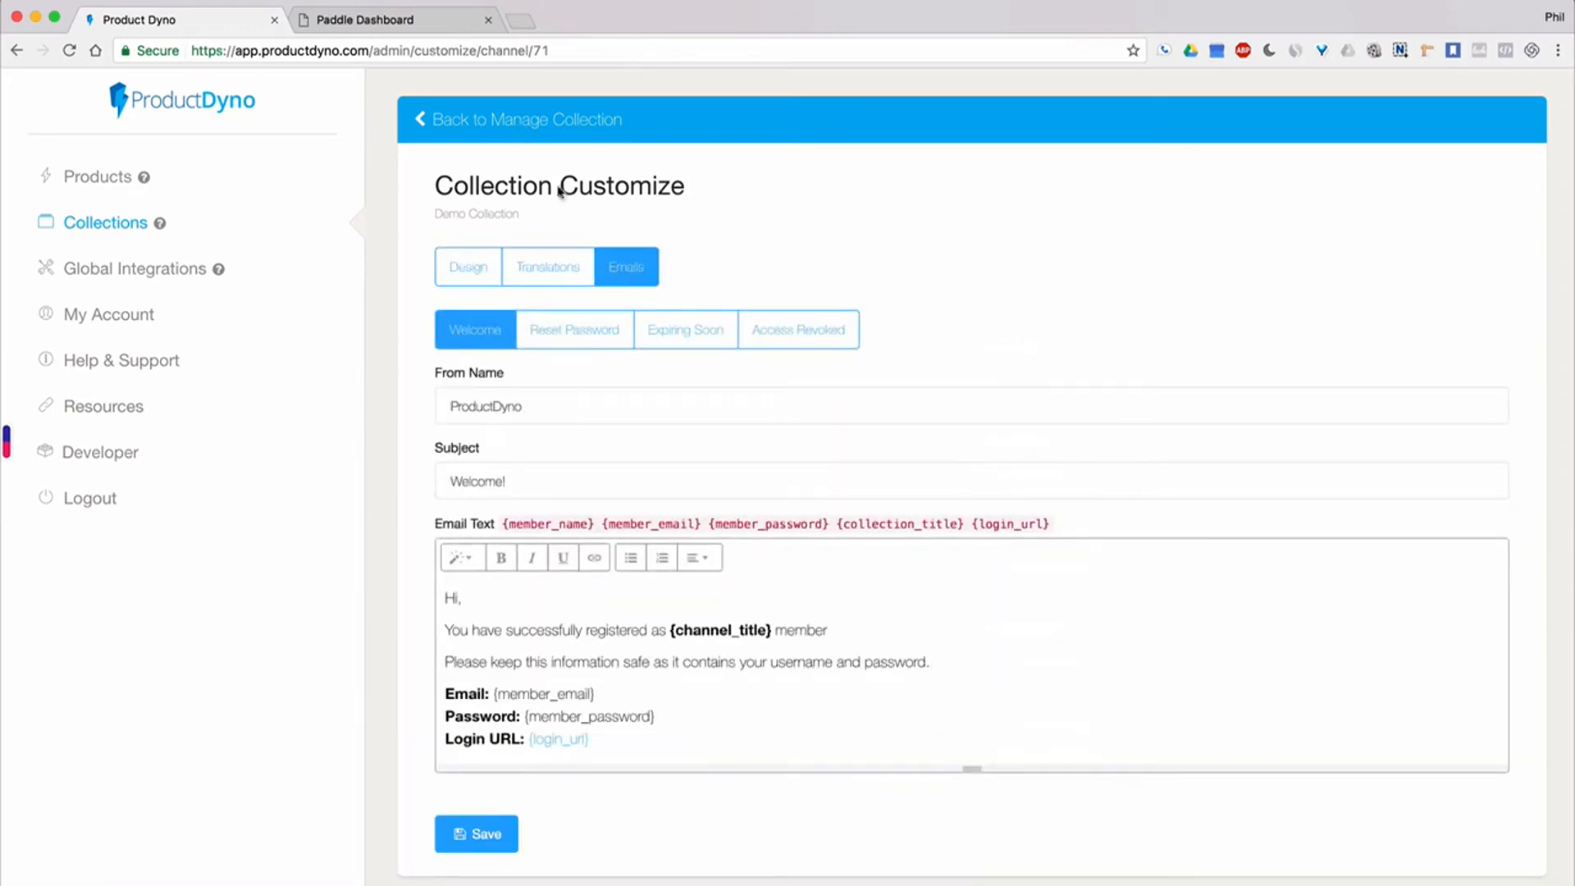
left_click(476, 128)
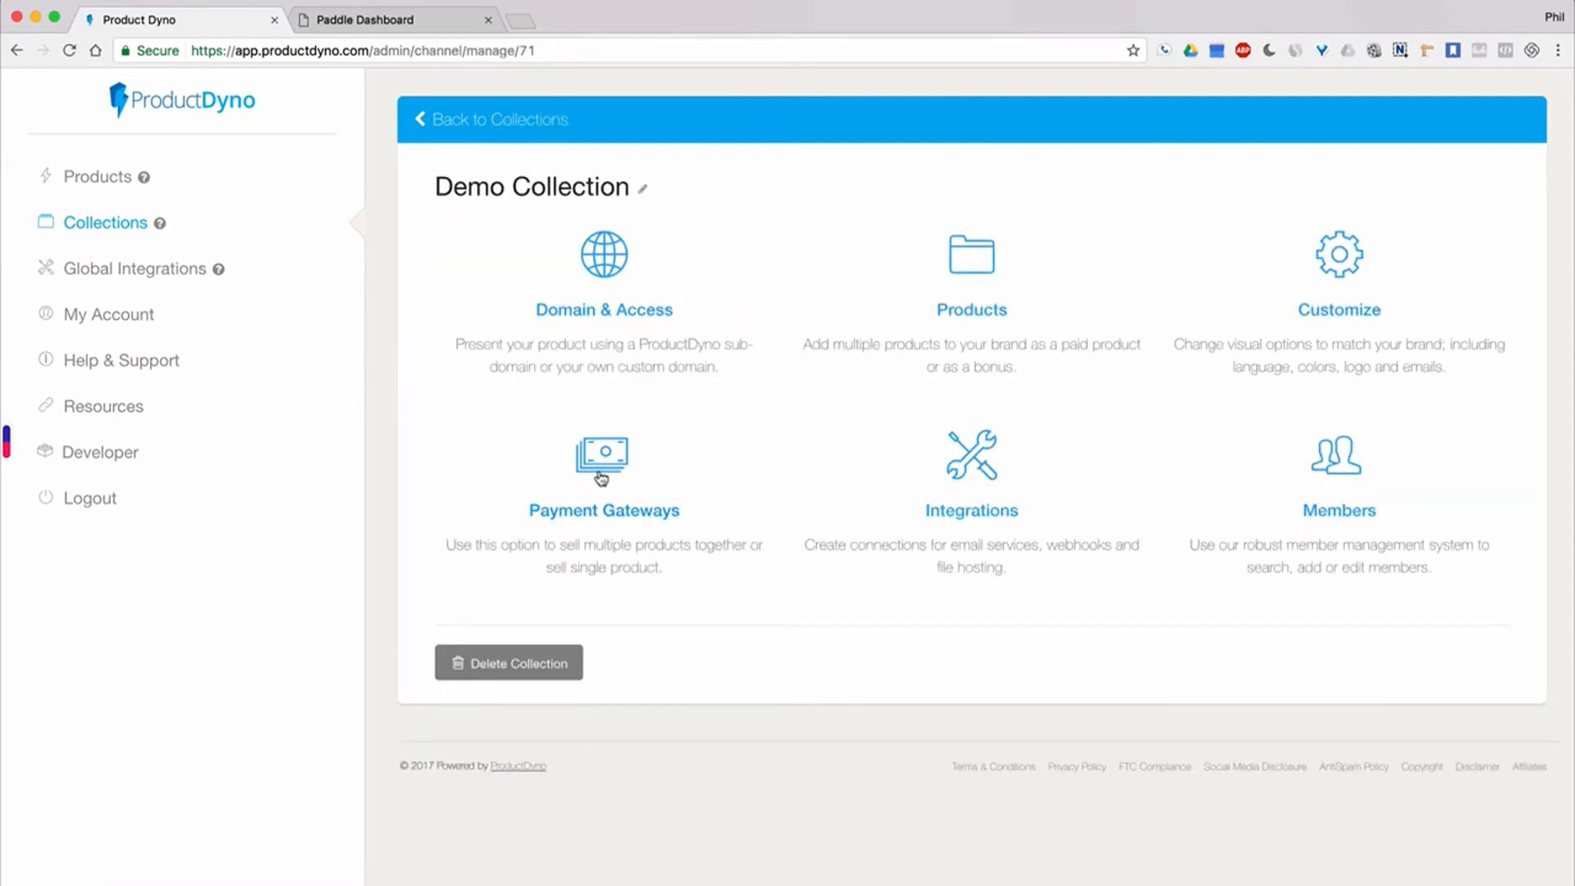
- Examine the product selection options for a new Demo Collection payment gateway, close the form unsaved and return to the collection overview
left_click(601, 478)
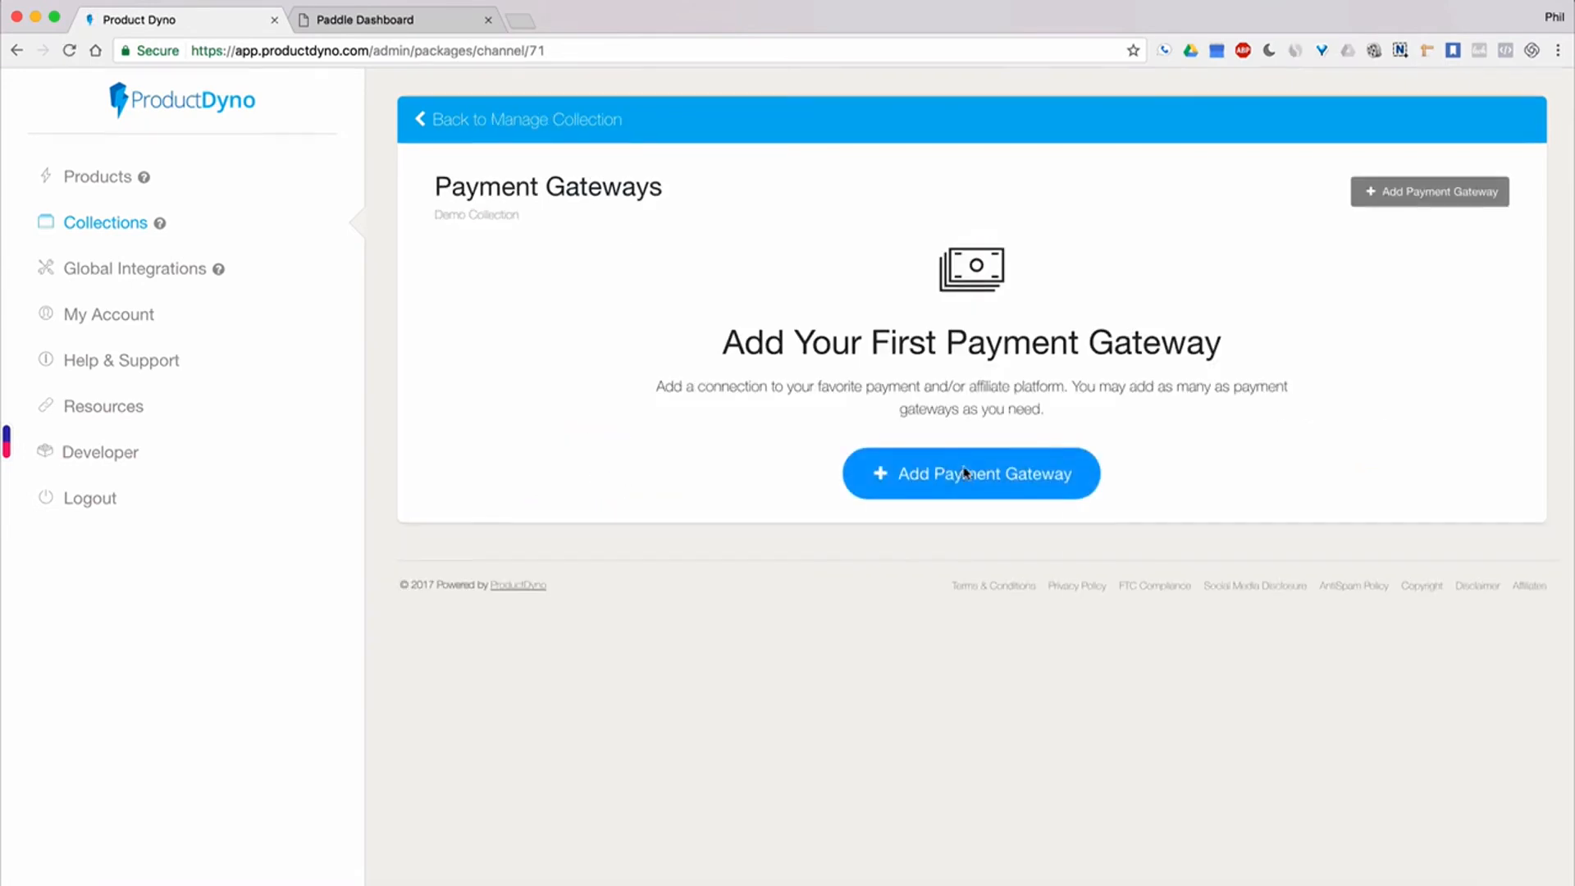
left_click(967, 475)
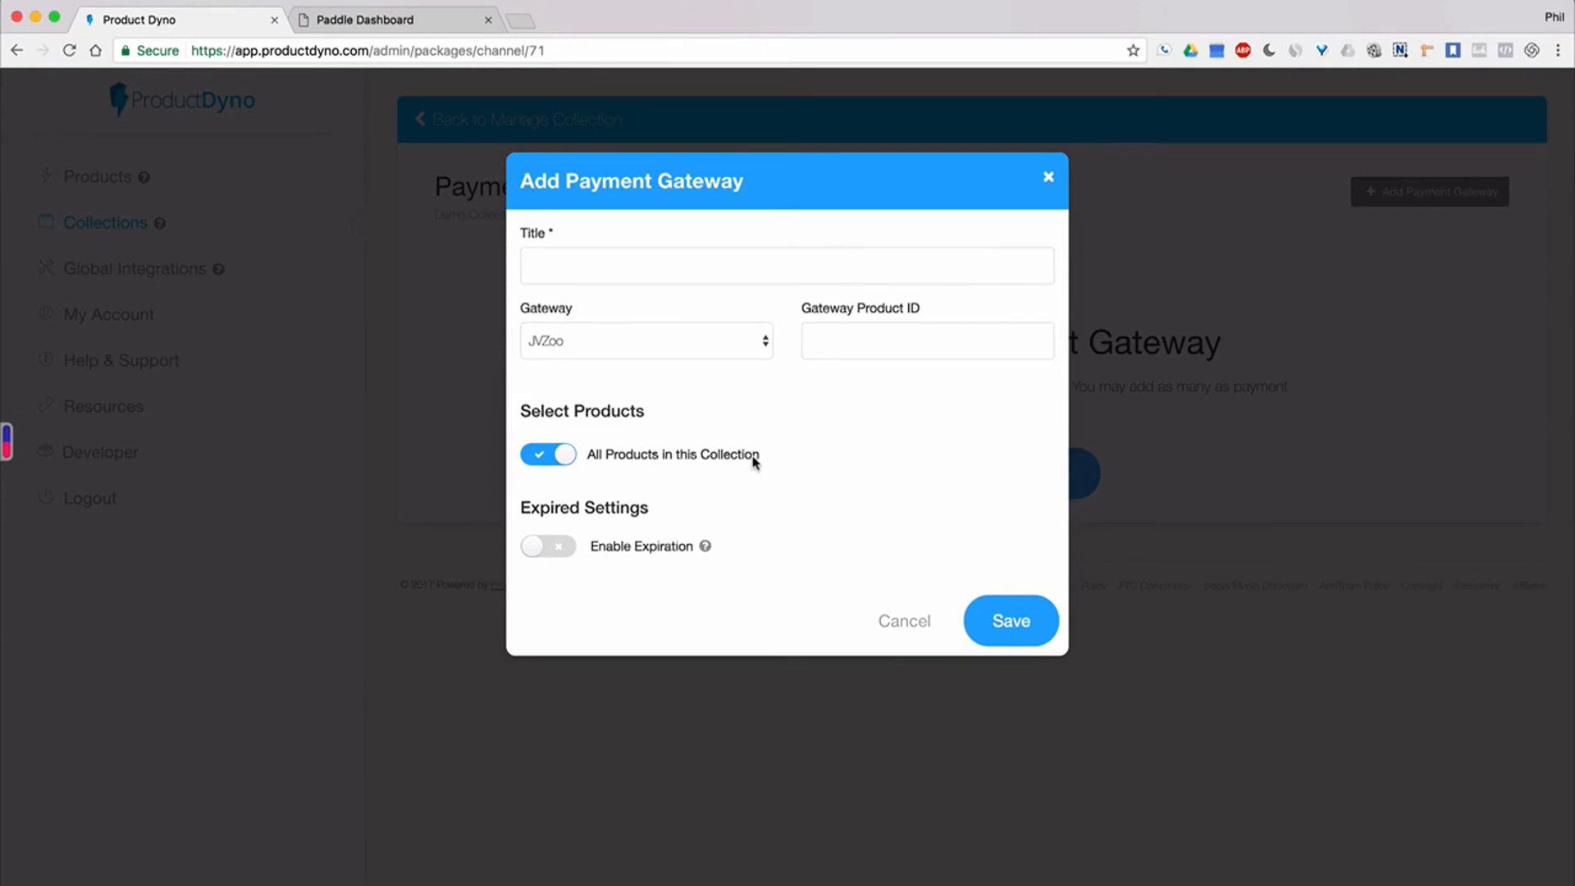
left_click(543, 456)
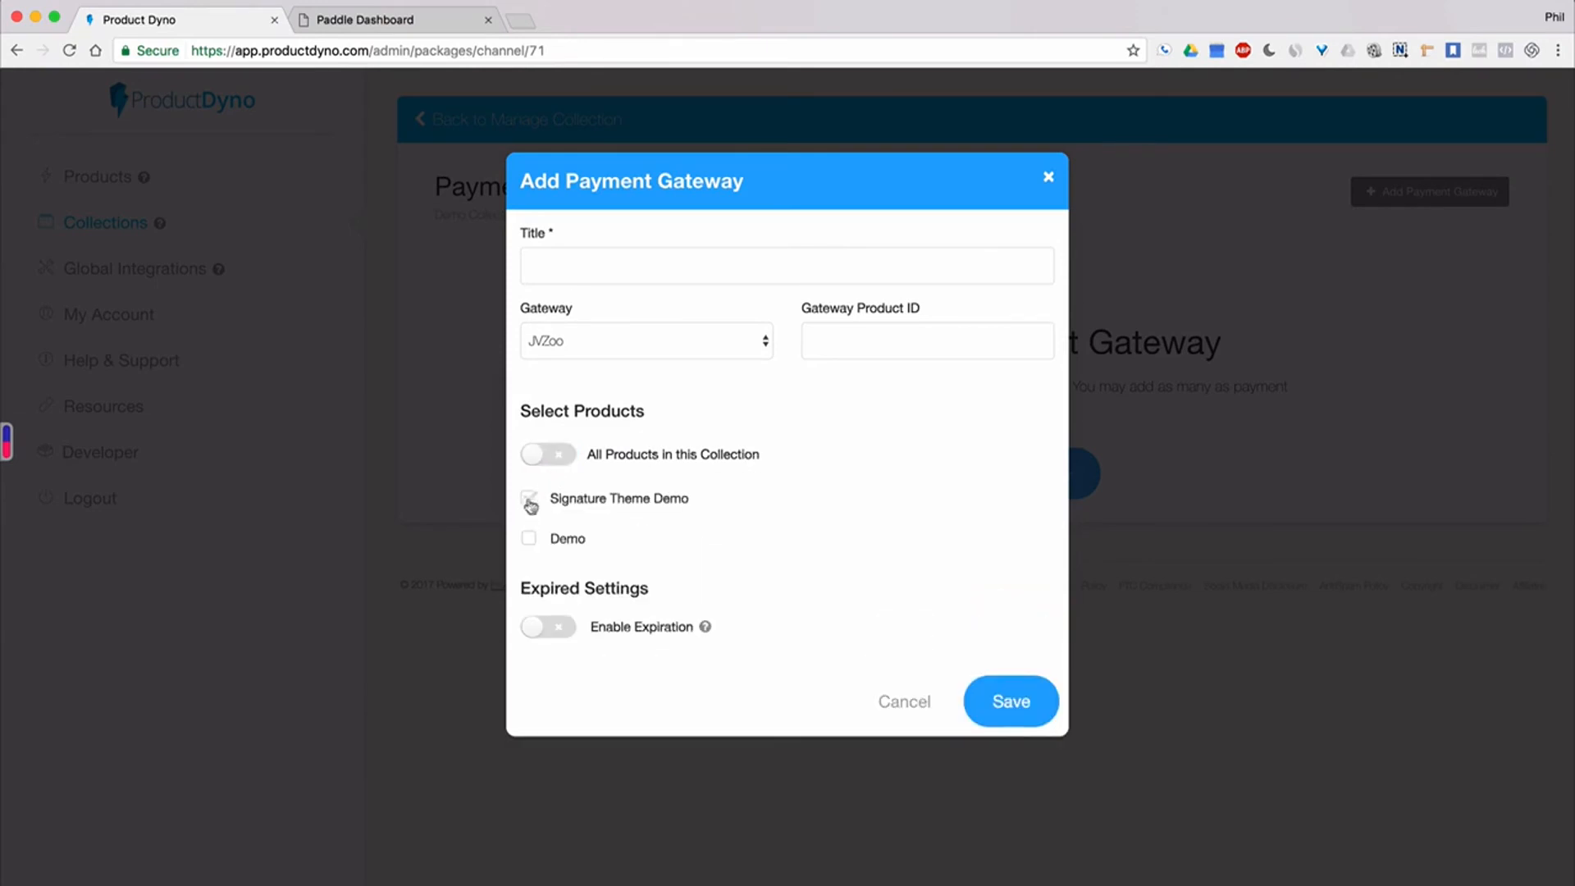
left_click(529, 500)
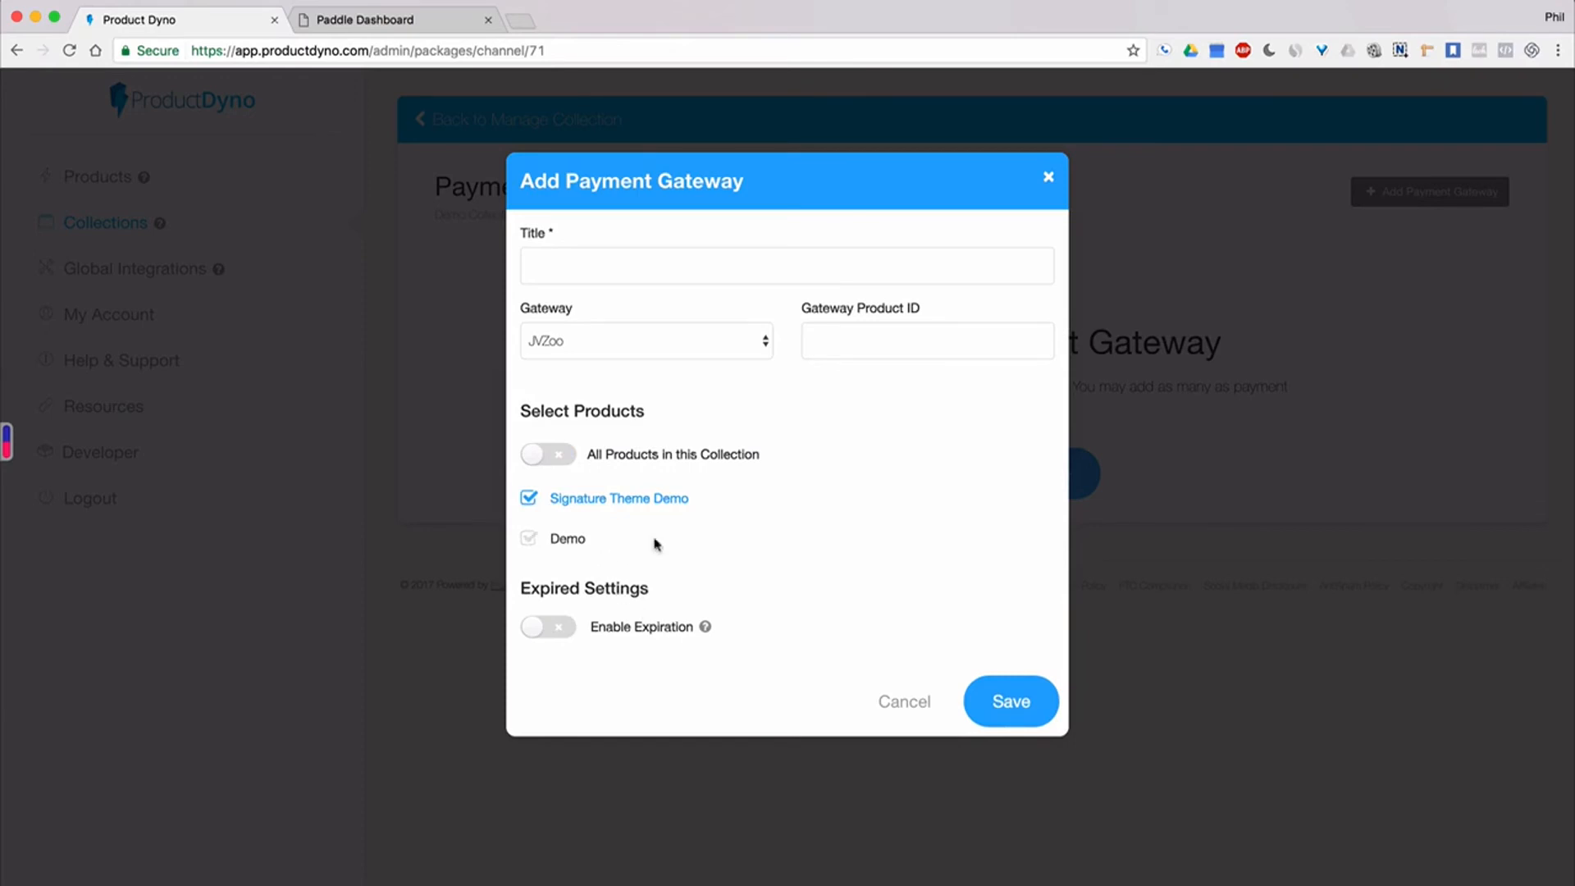
left_click(530, 500)
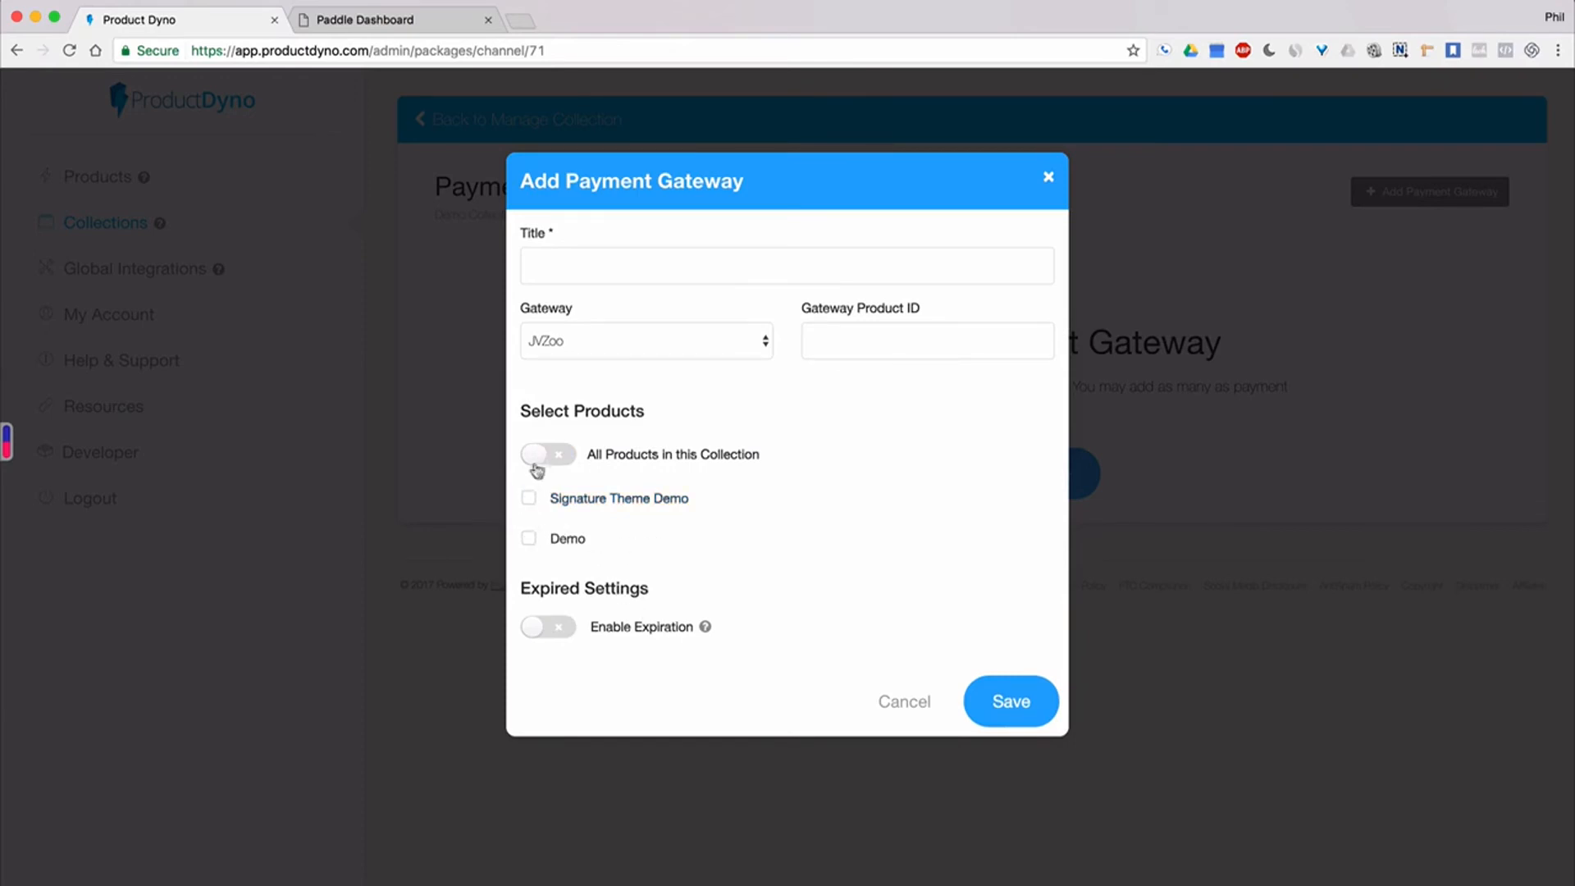
left_click(544, 464)
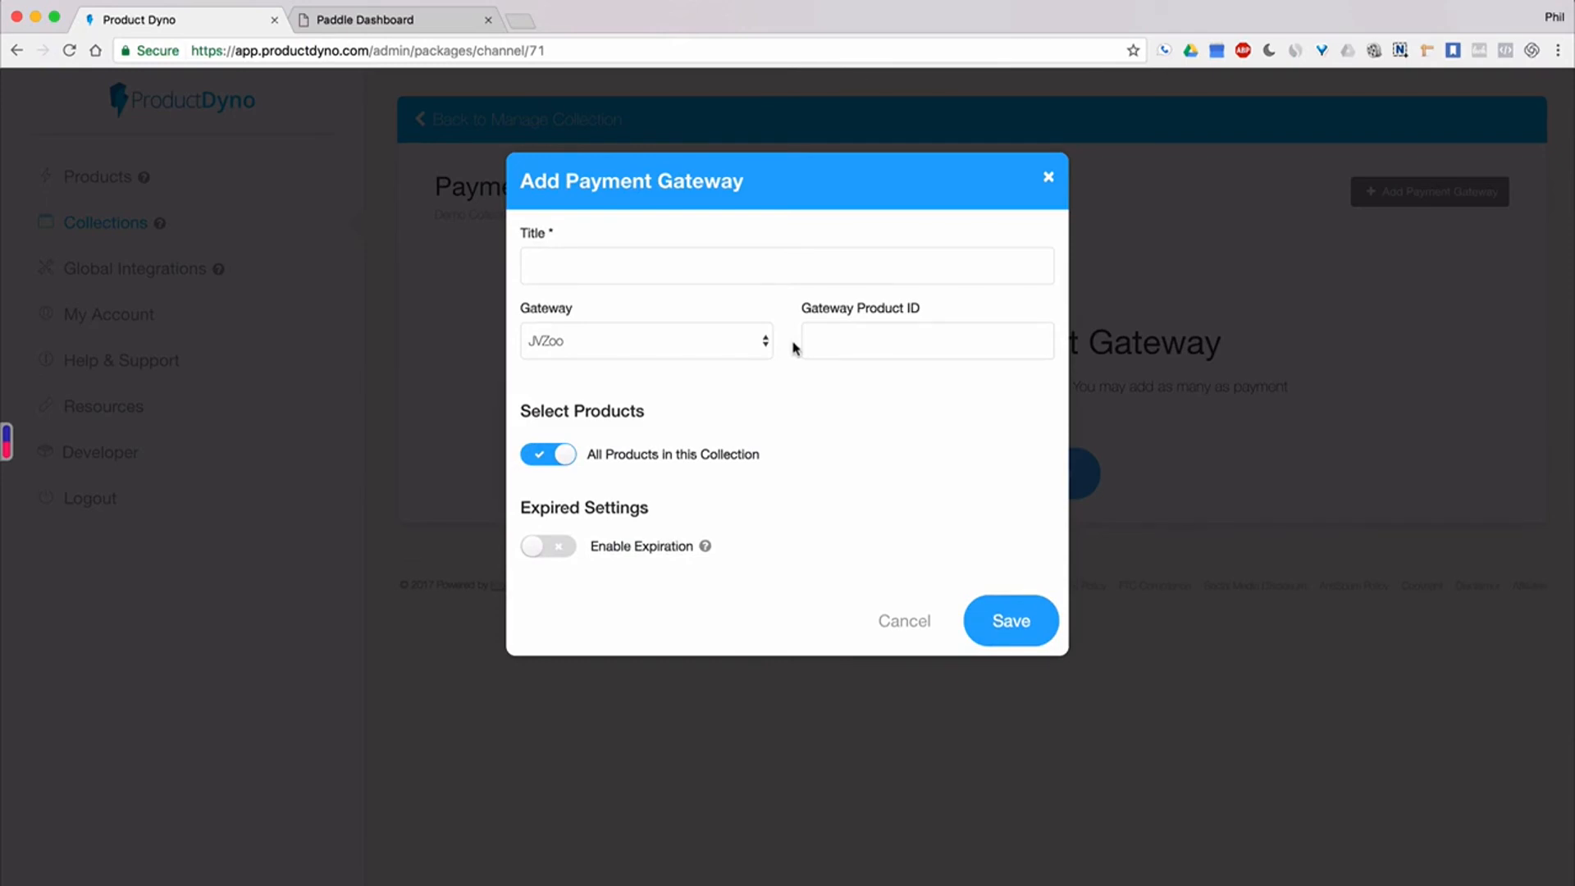
left_click(1050, 181)
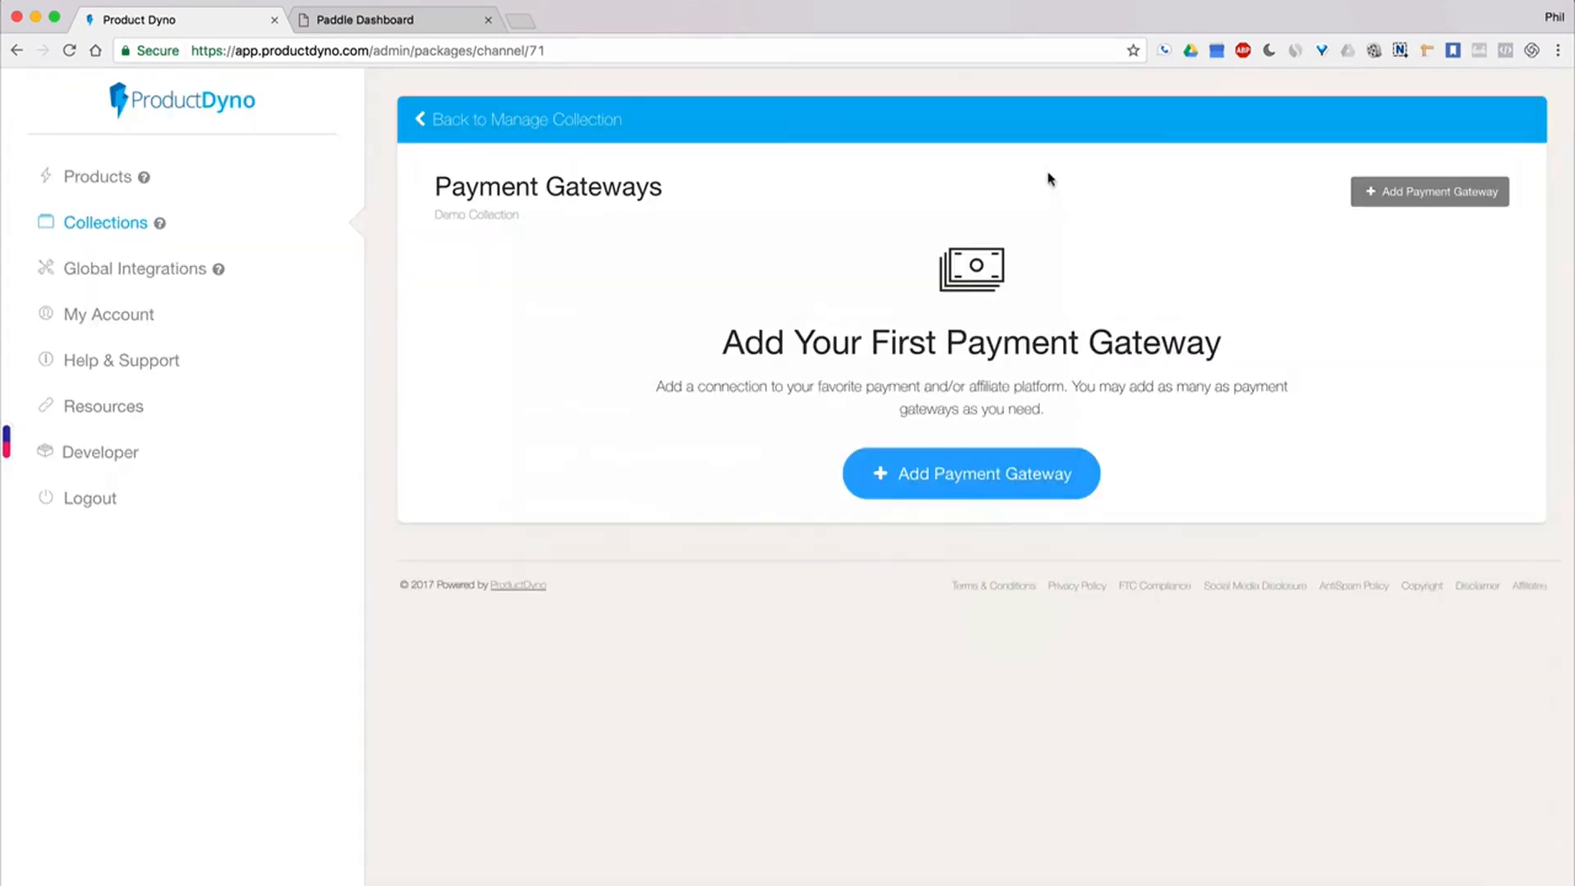
left_click(481, 124)
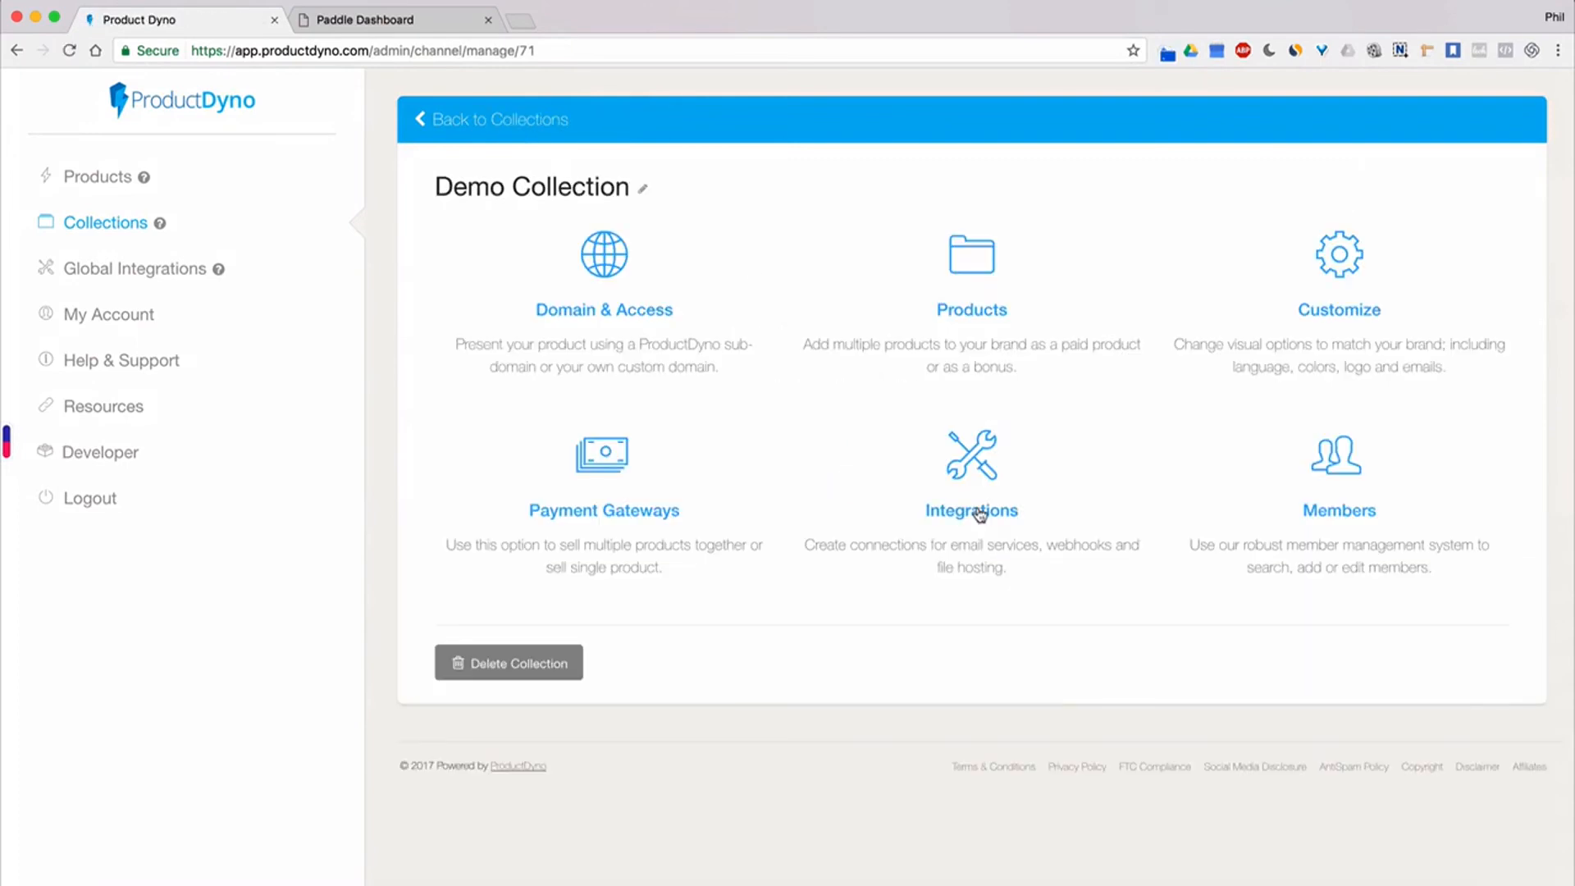
- Look through Demo Collection's Marketing Emails and Webhooks integrations and its member management with the product filter
left_click(972, 472)
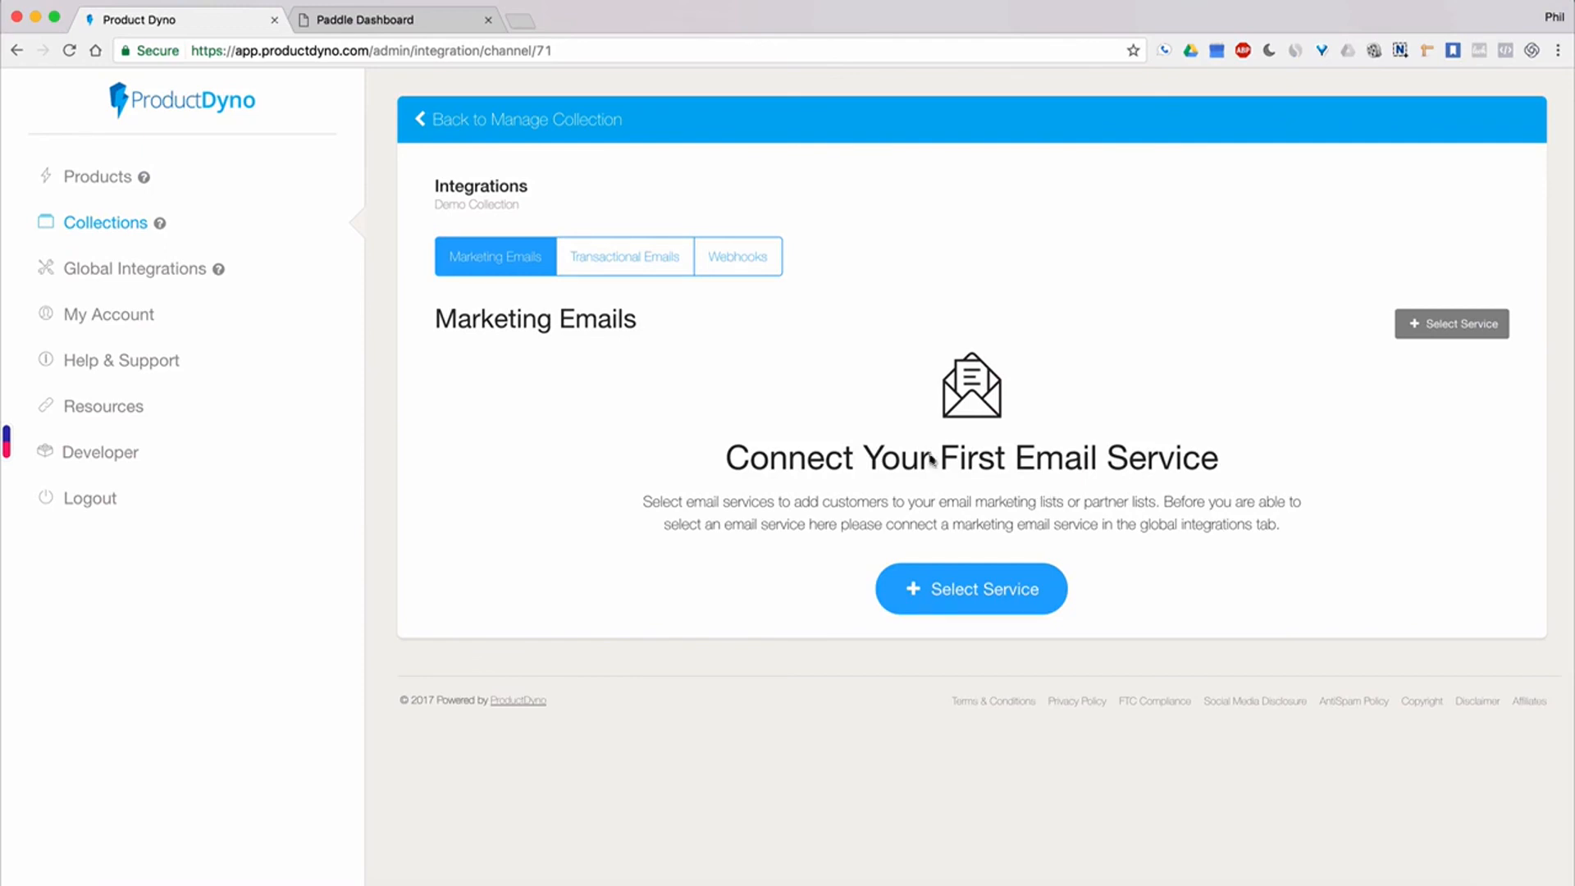
left_click(747, 269)
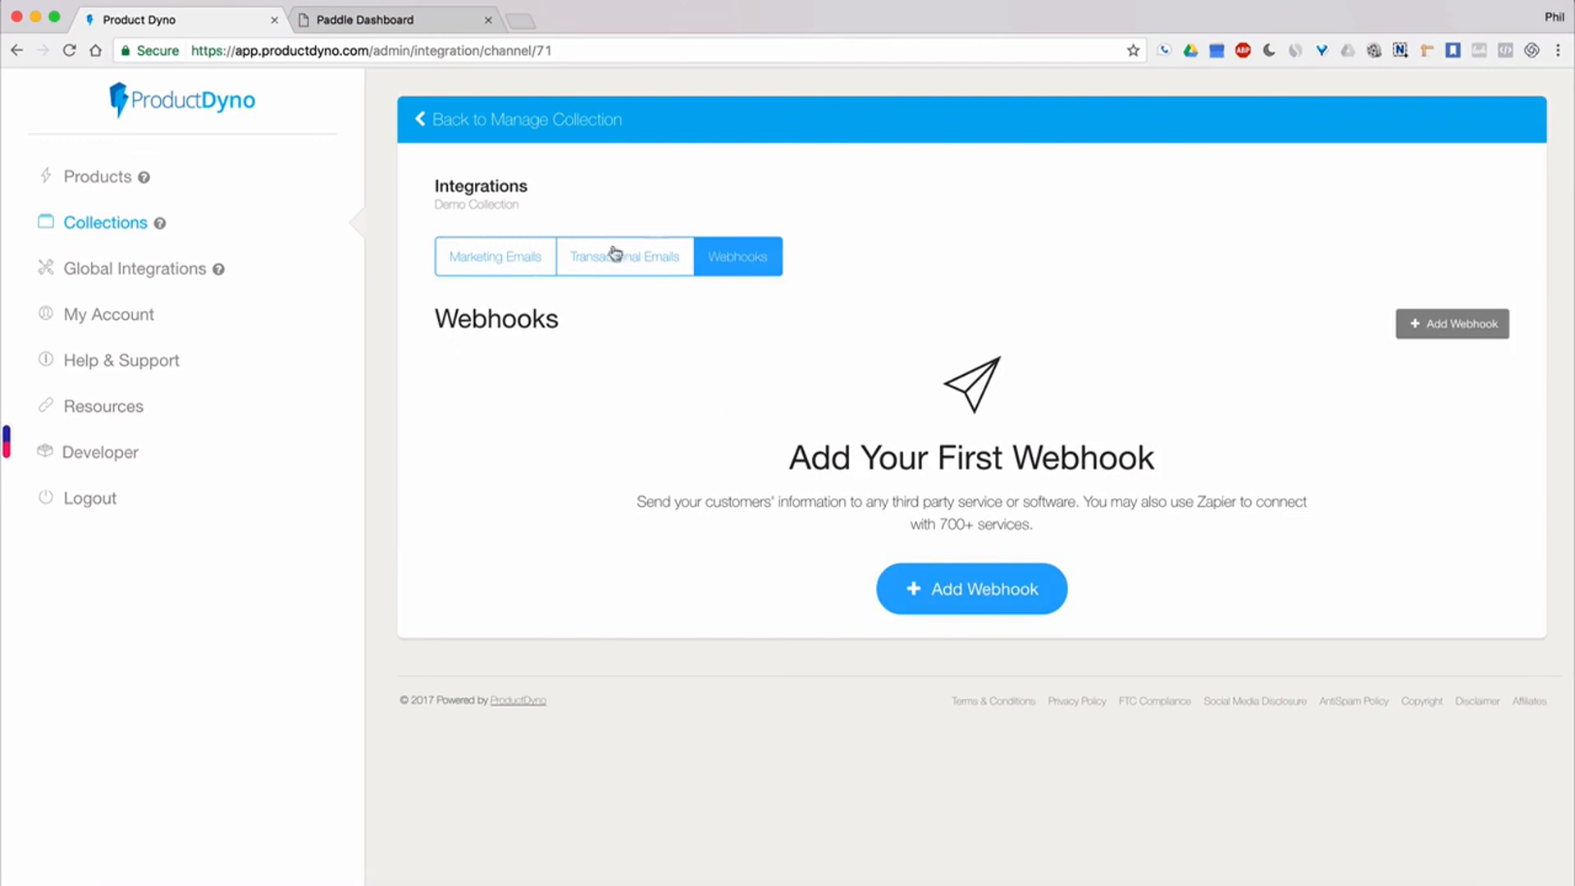
left_click(503, 120)
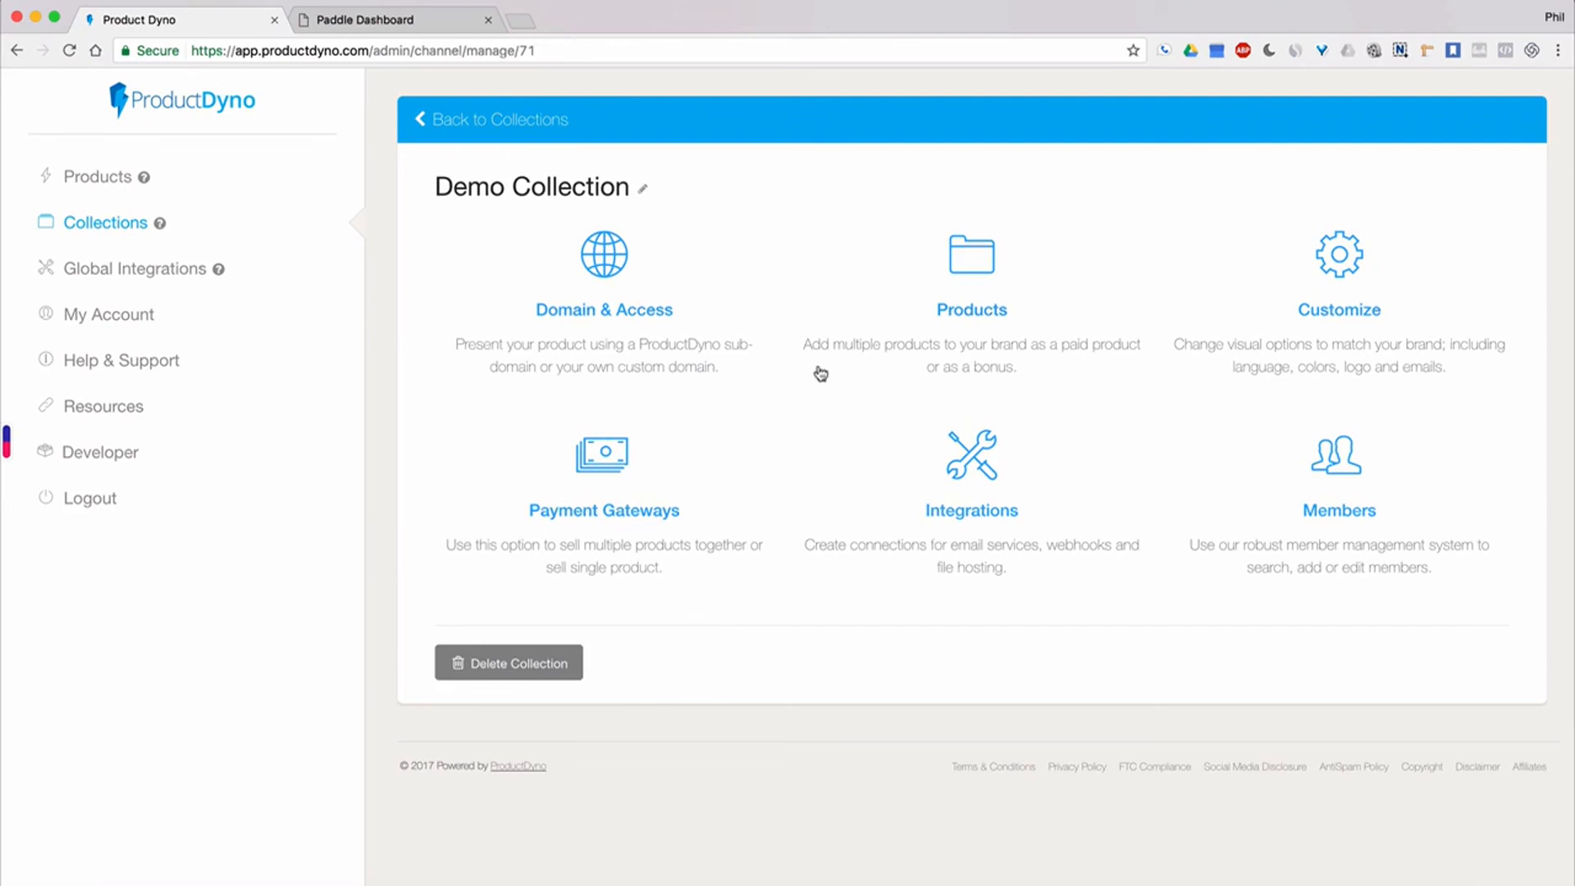
left_click(1335, 479)
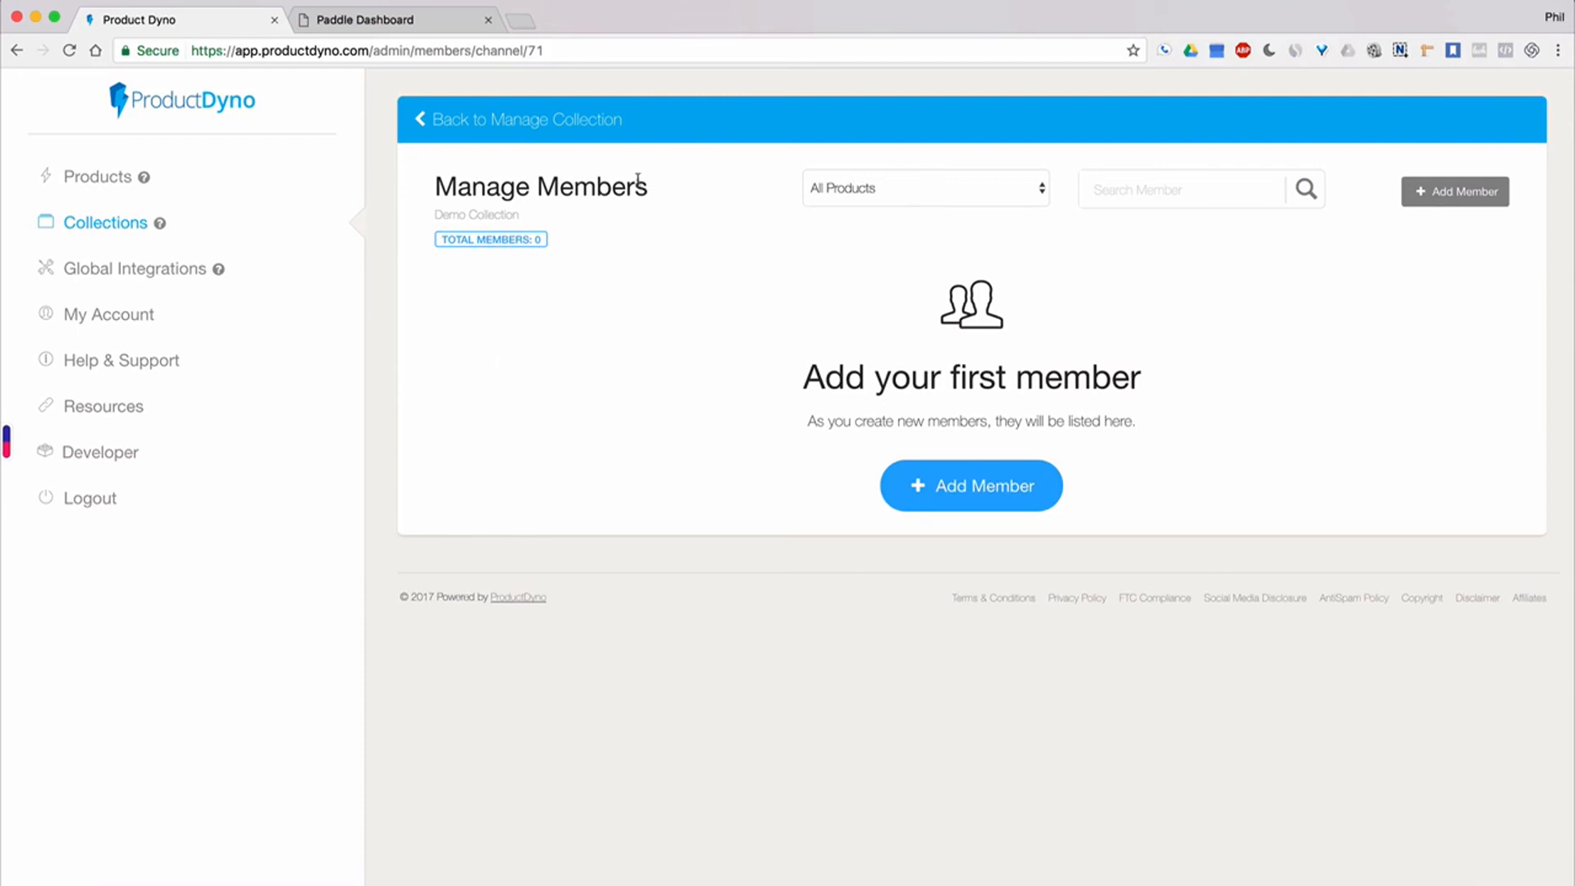
left_click(921, 189)
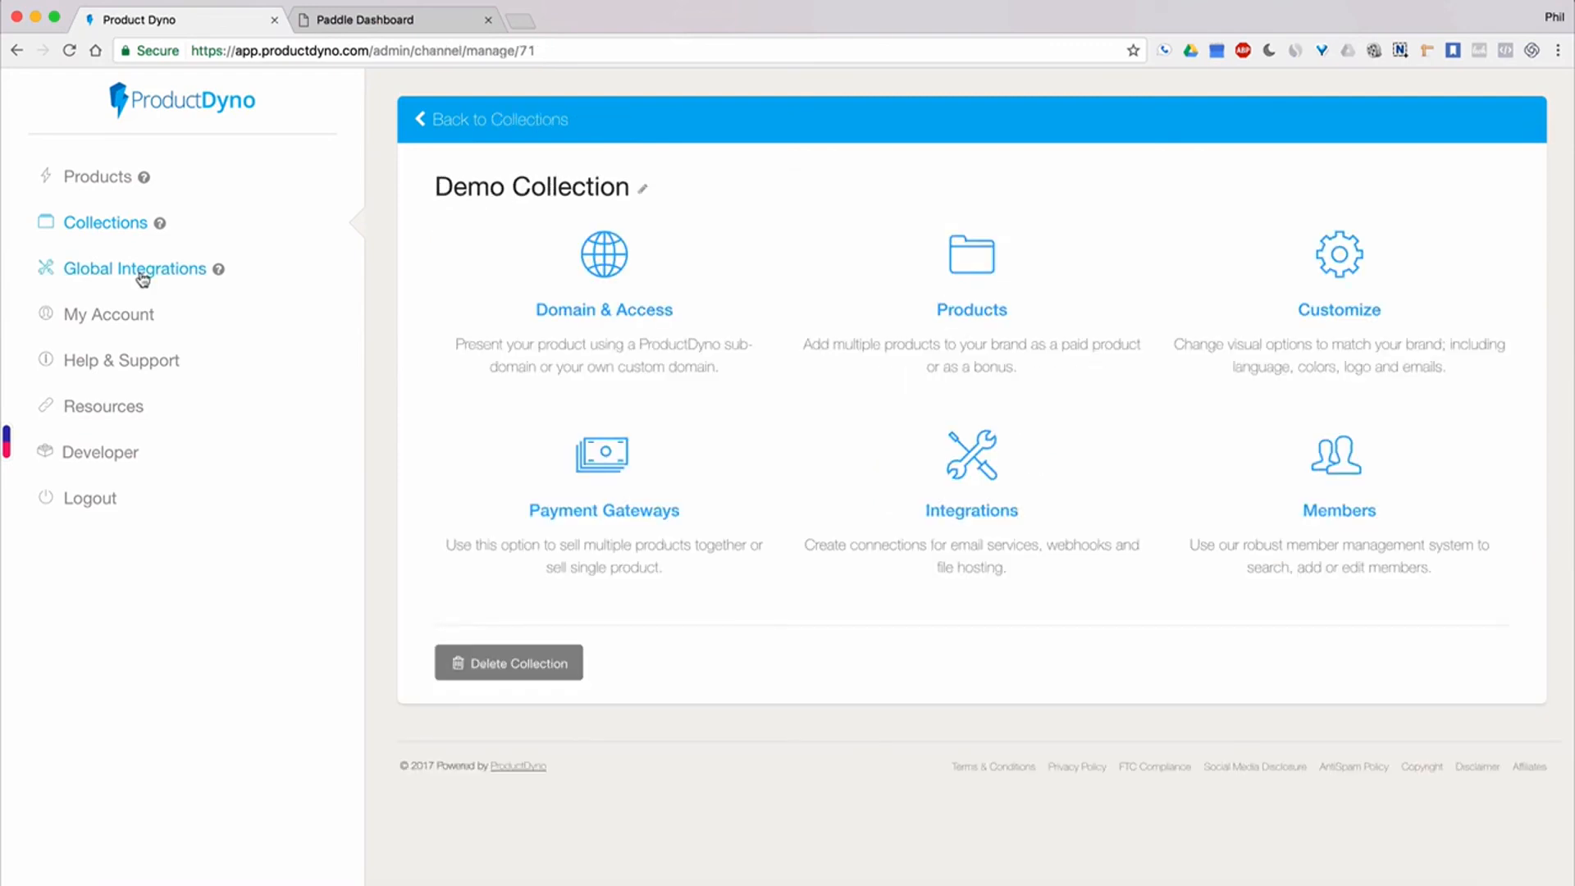
- Preview a new Demo Collection payment gateway using ClickBank with the CB Demo processor account, and cancel the form
left_click(604, 485)
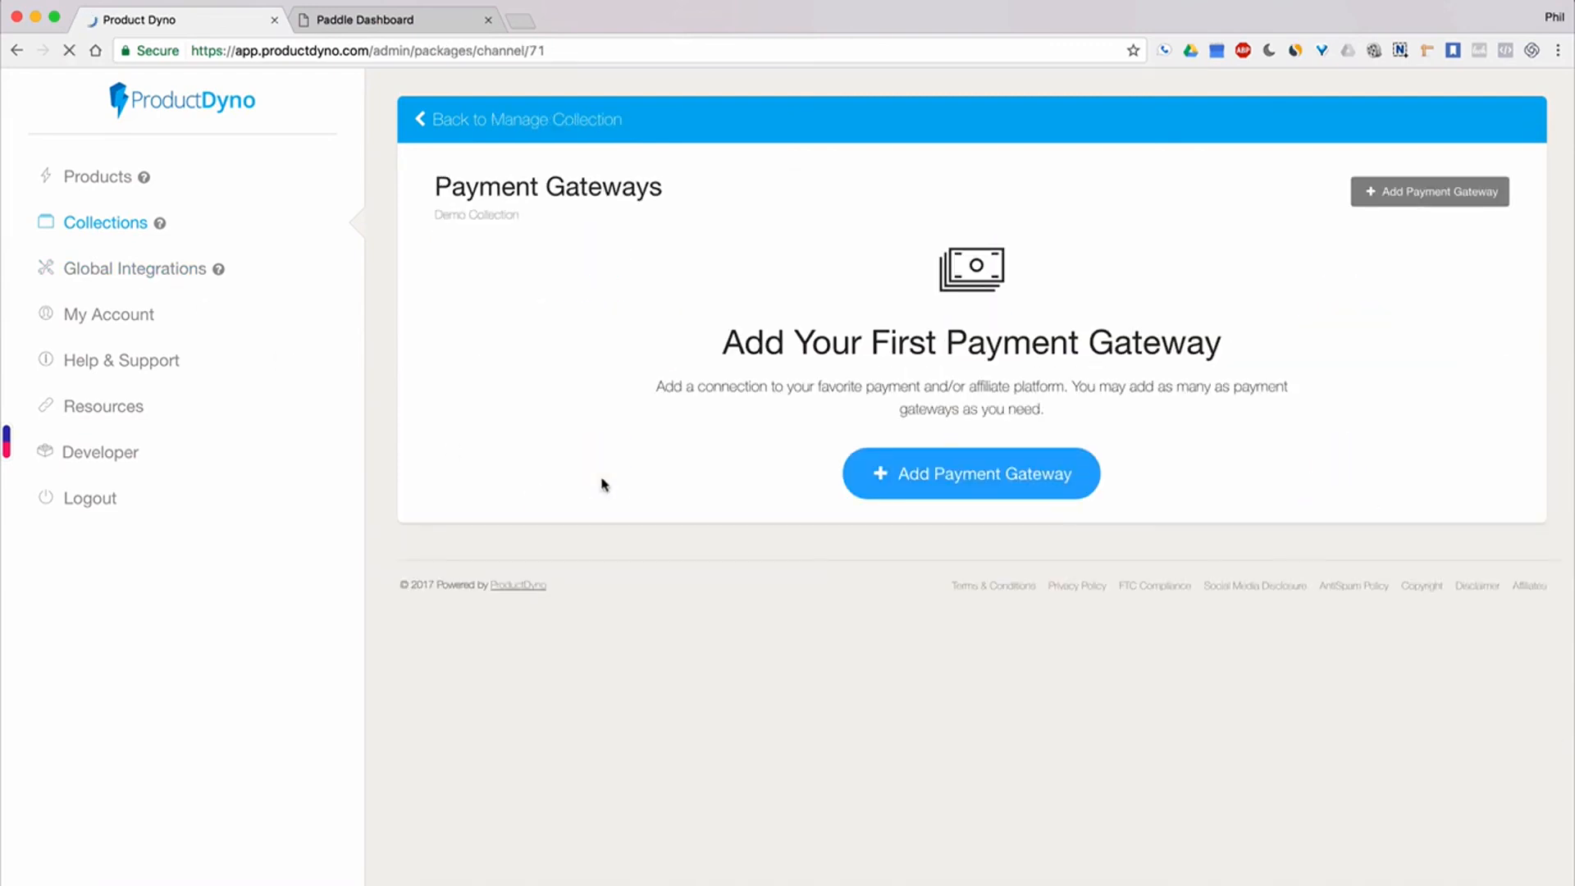
left_click(1403, 193)
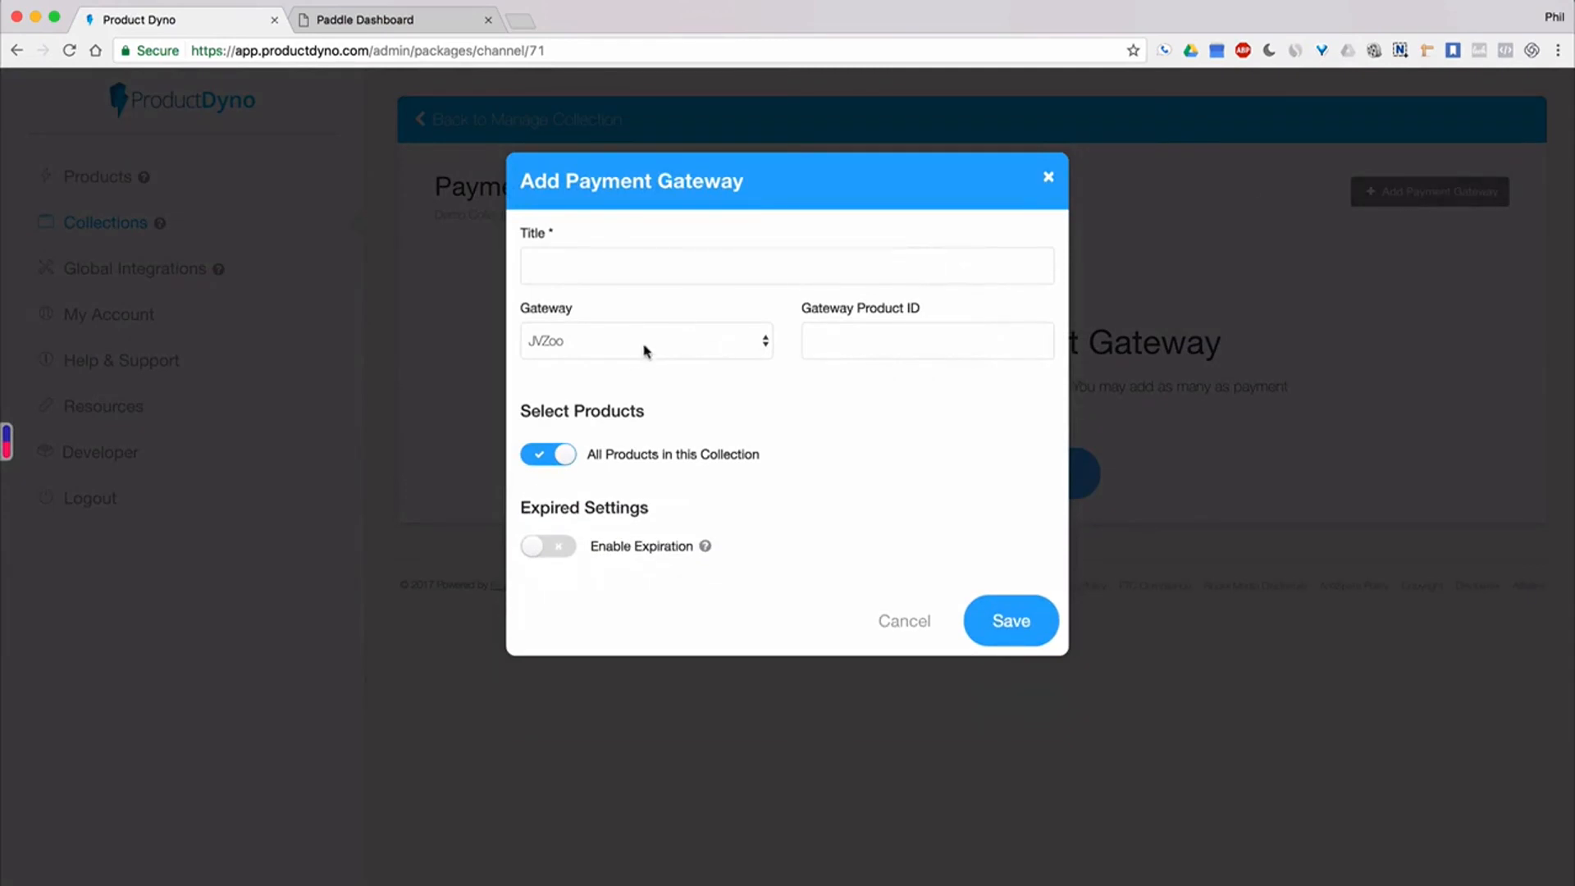
left_click(770, 340)
left_click(725, 362)
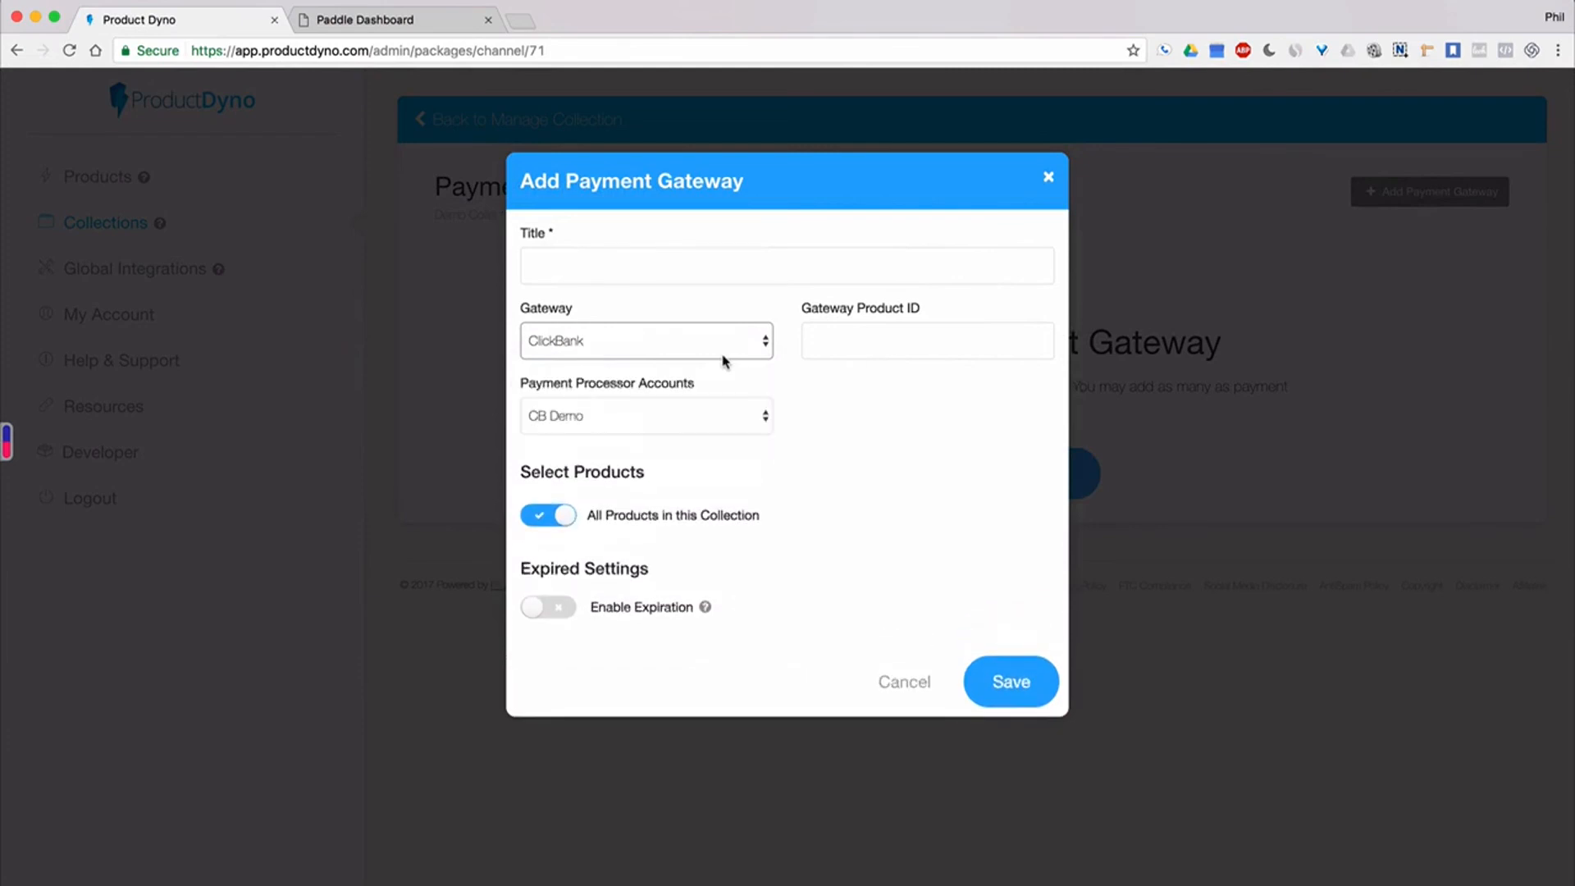
left_click(540, 425)
left_click(591, 420)
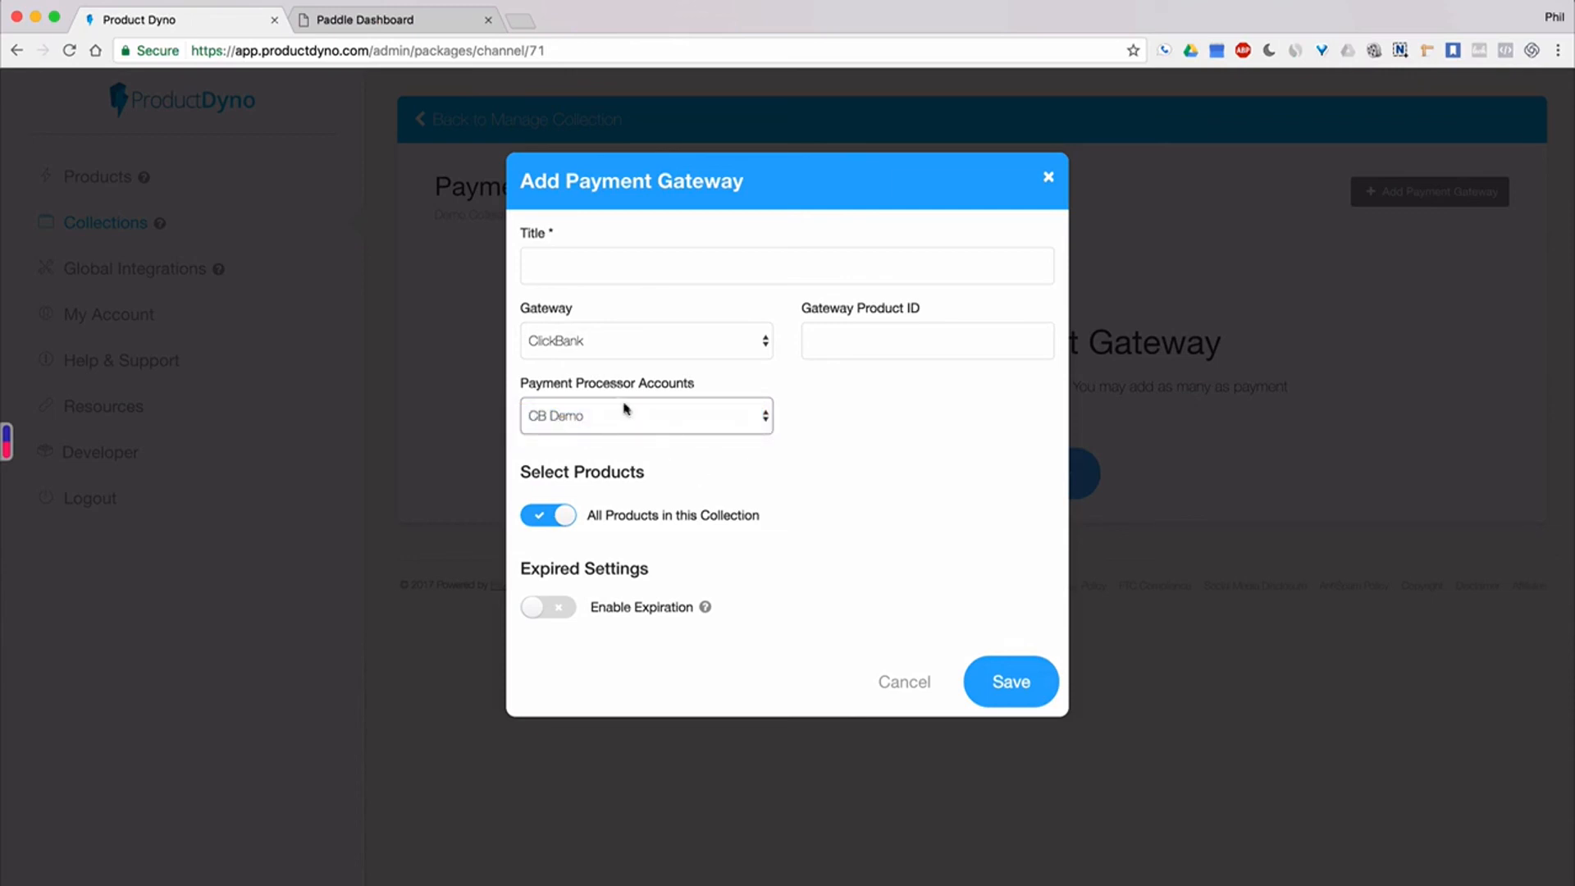
left_click(914, 697)
- View the payment processor accounts connected in Global Integrations
left_click(109, 271)
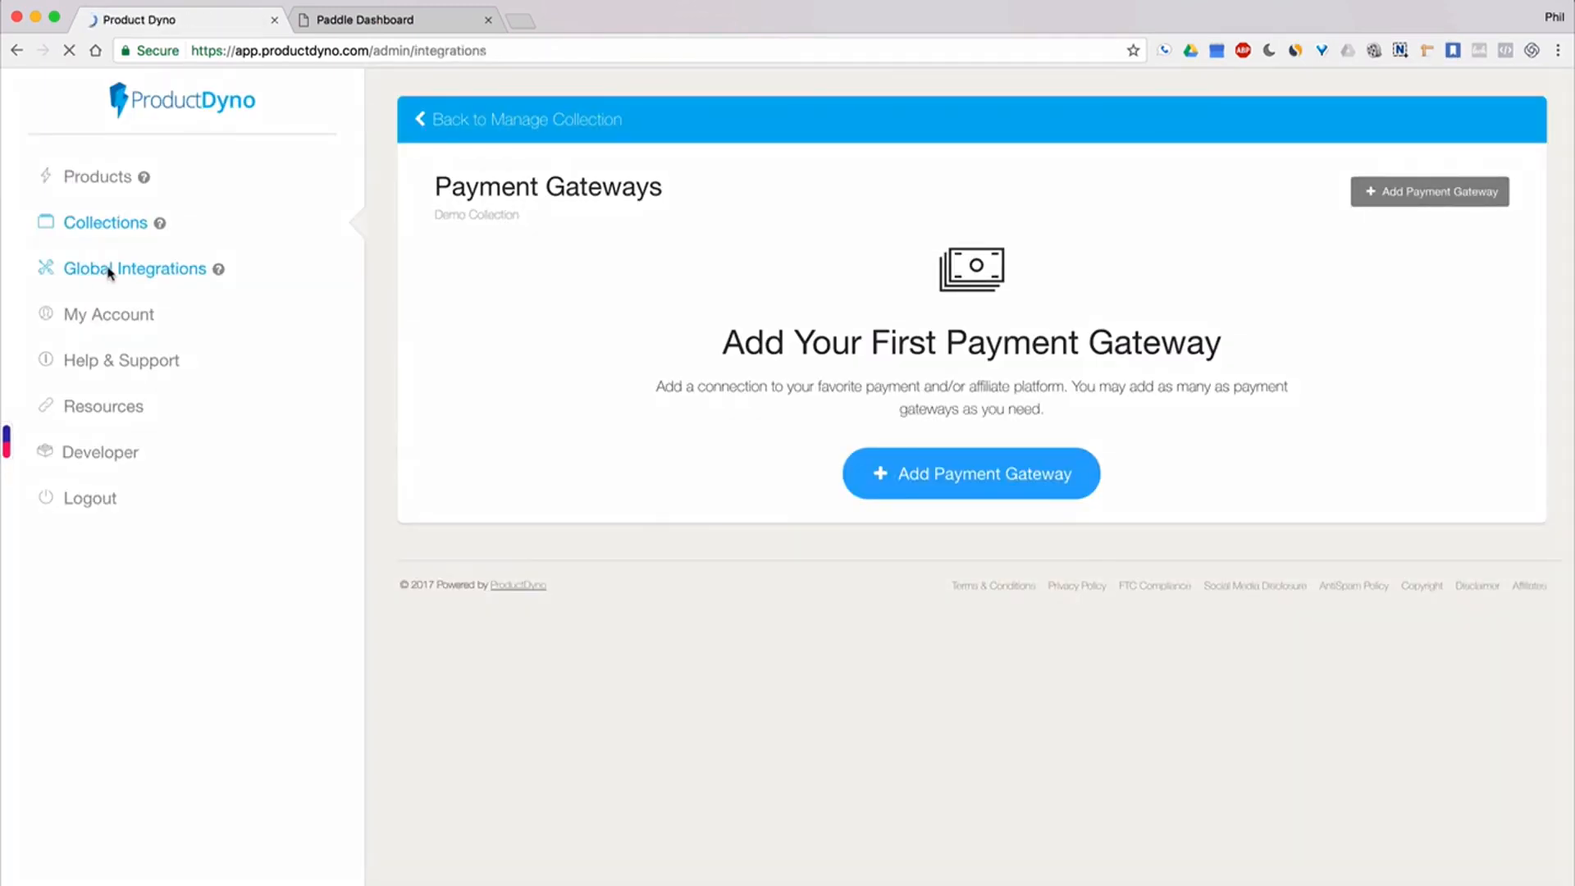
left_click(614, 488)
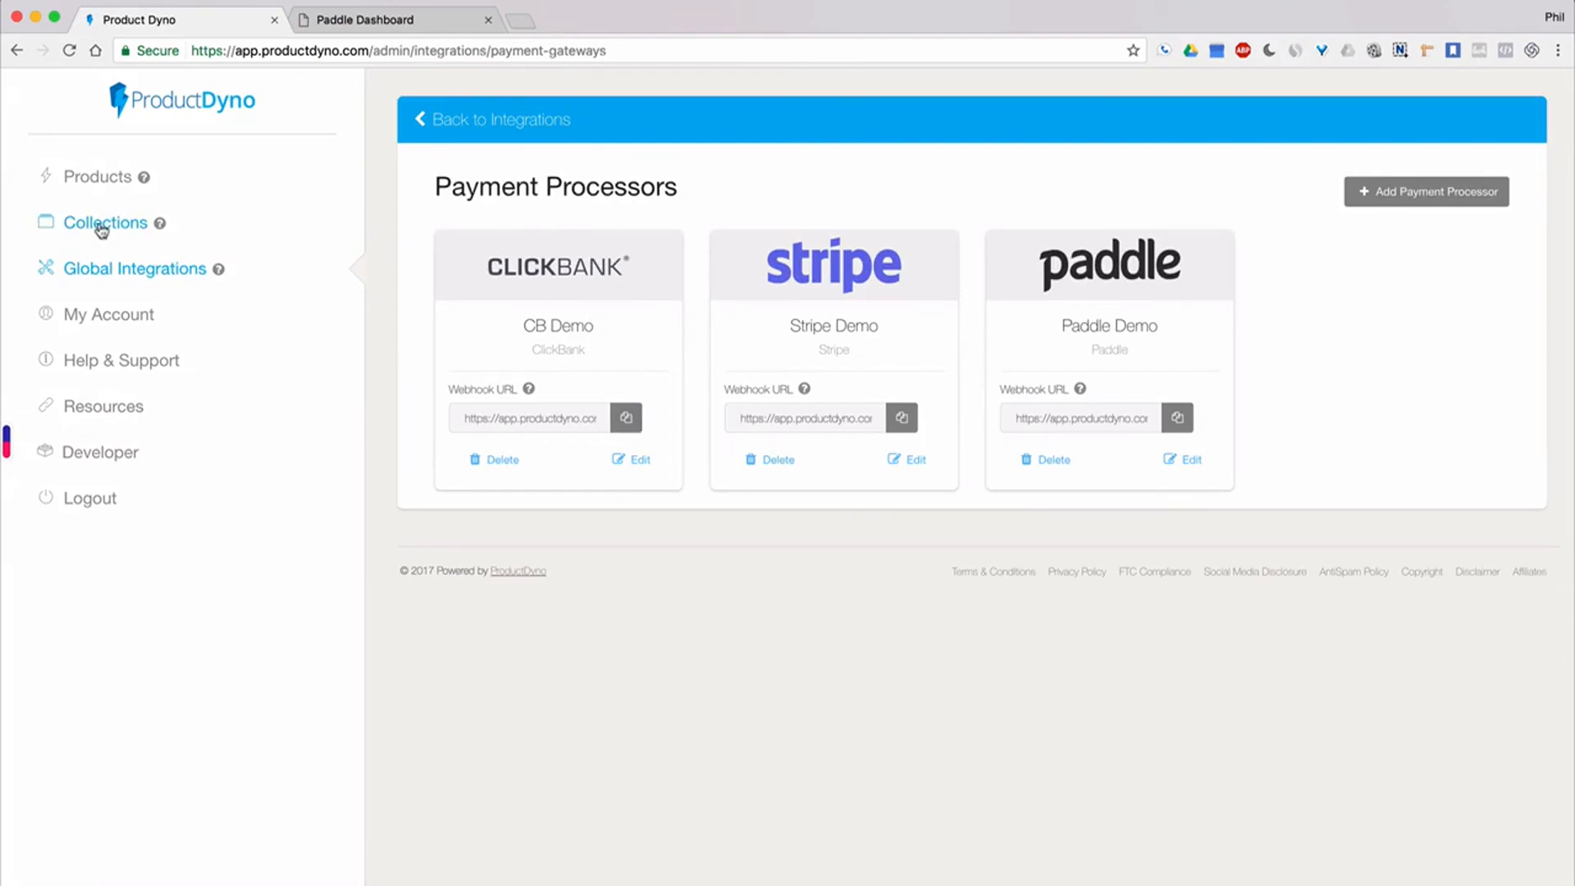
- Browse the payment and email marketing platforms on the Partners & Recommended Resources page, and close the page
left_click(94, 407)
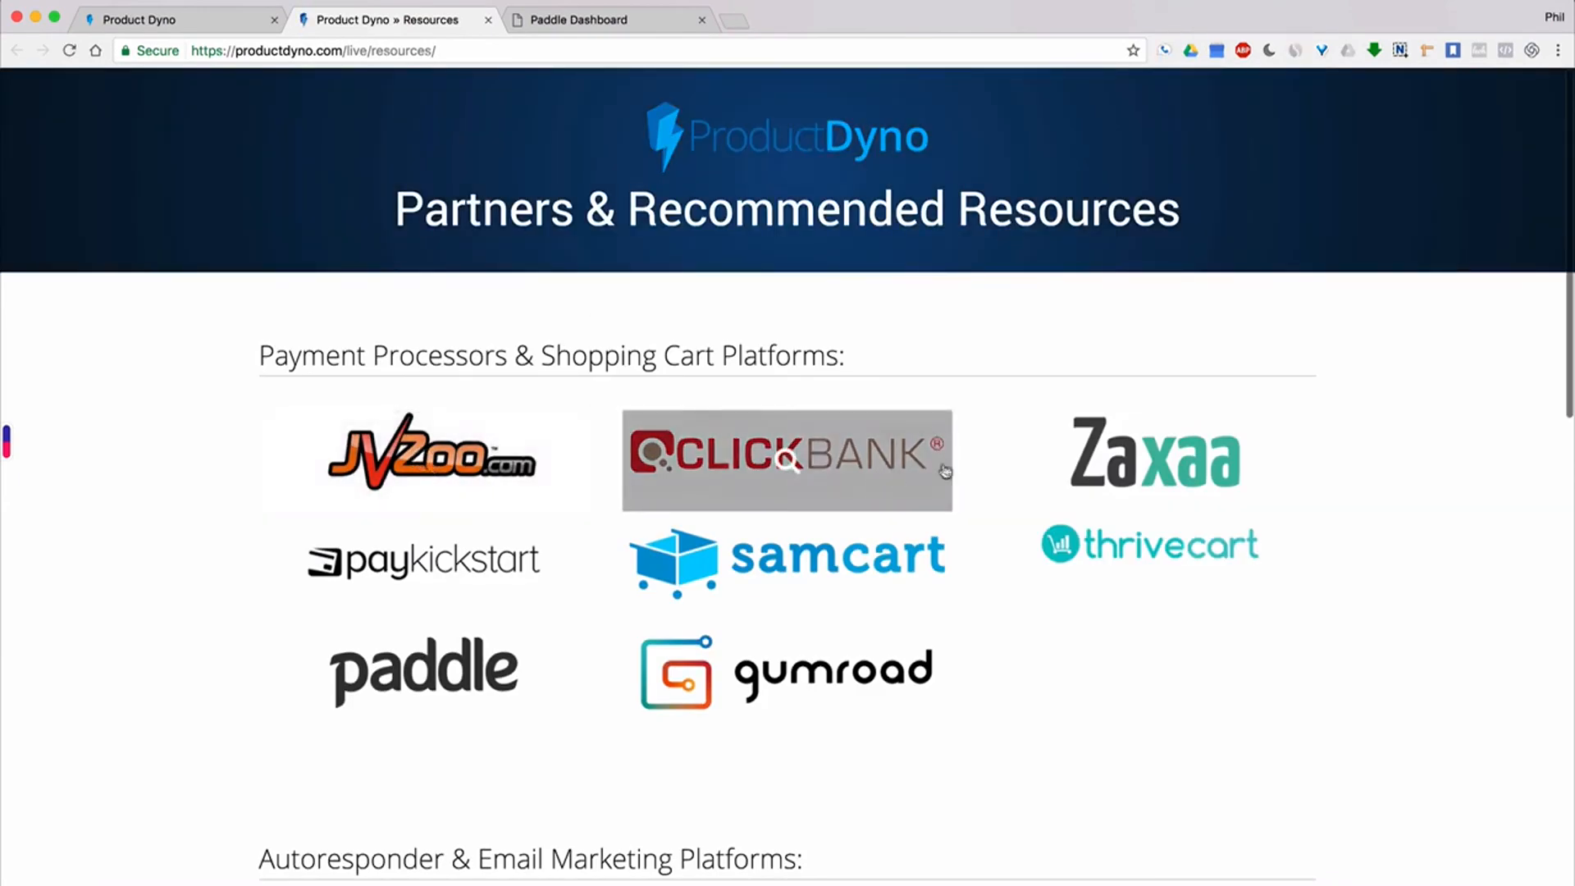
scroll(1059, 476, "down", 6)
scroll(788, 353, "down", 5)
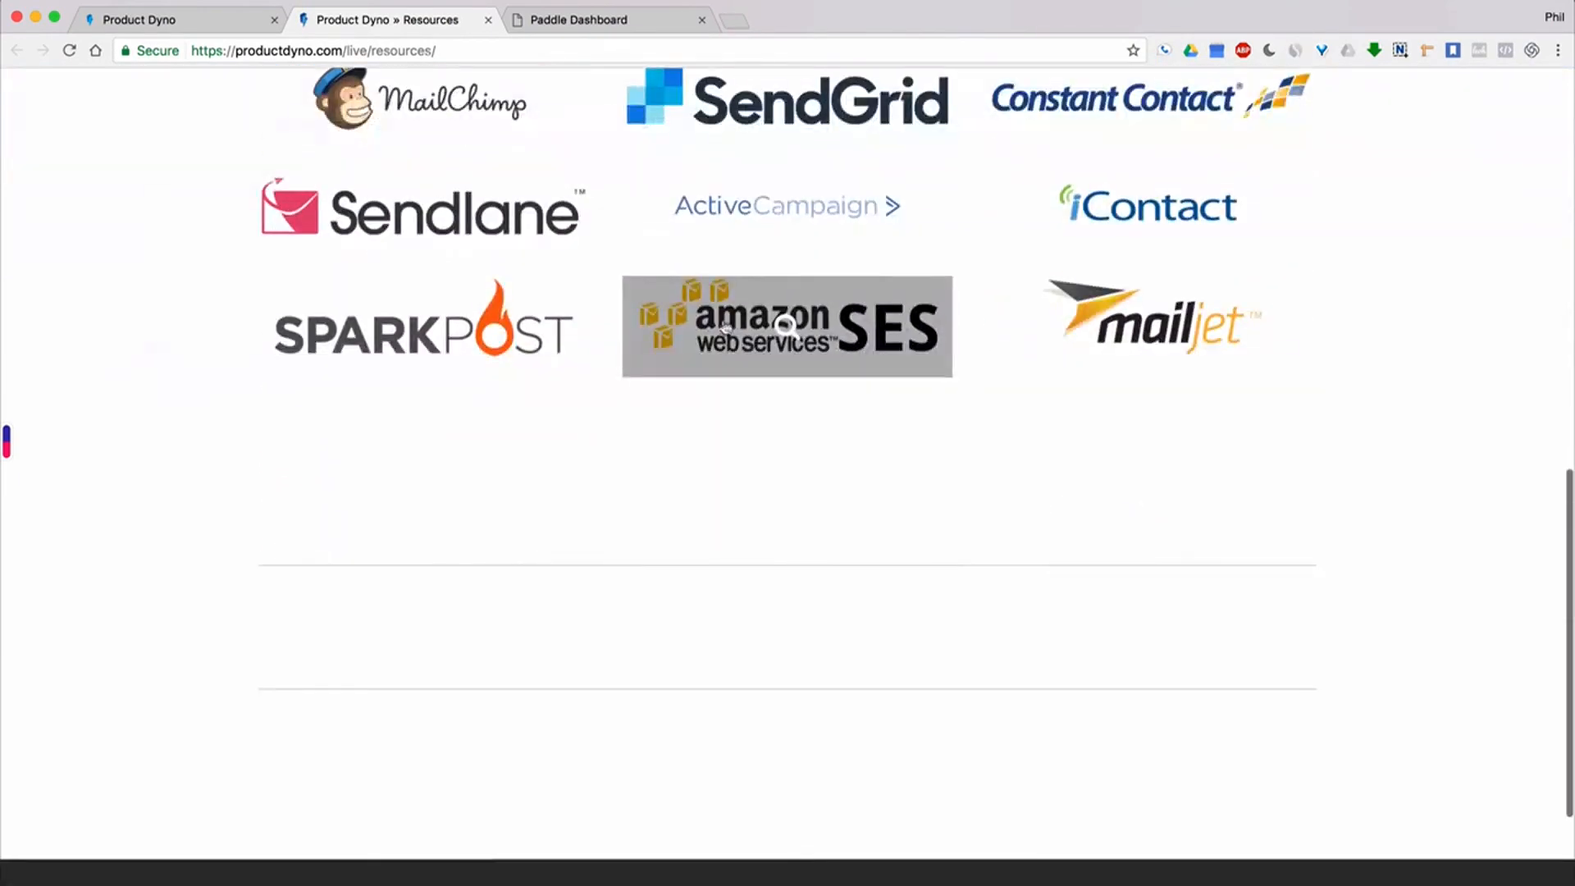
scroll(722, 328, "up", 12)
scroll(722, 328, "down", 8)
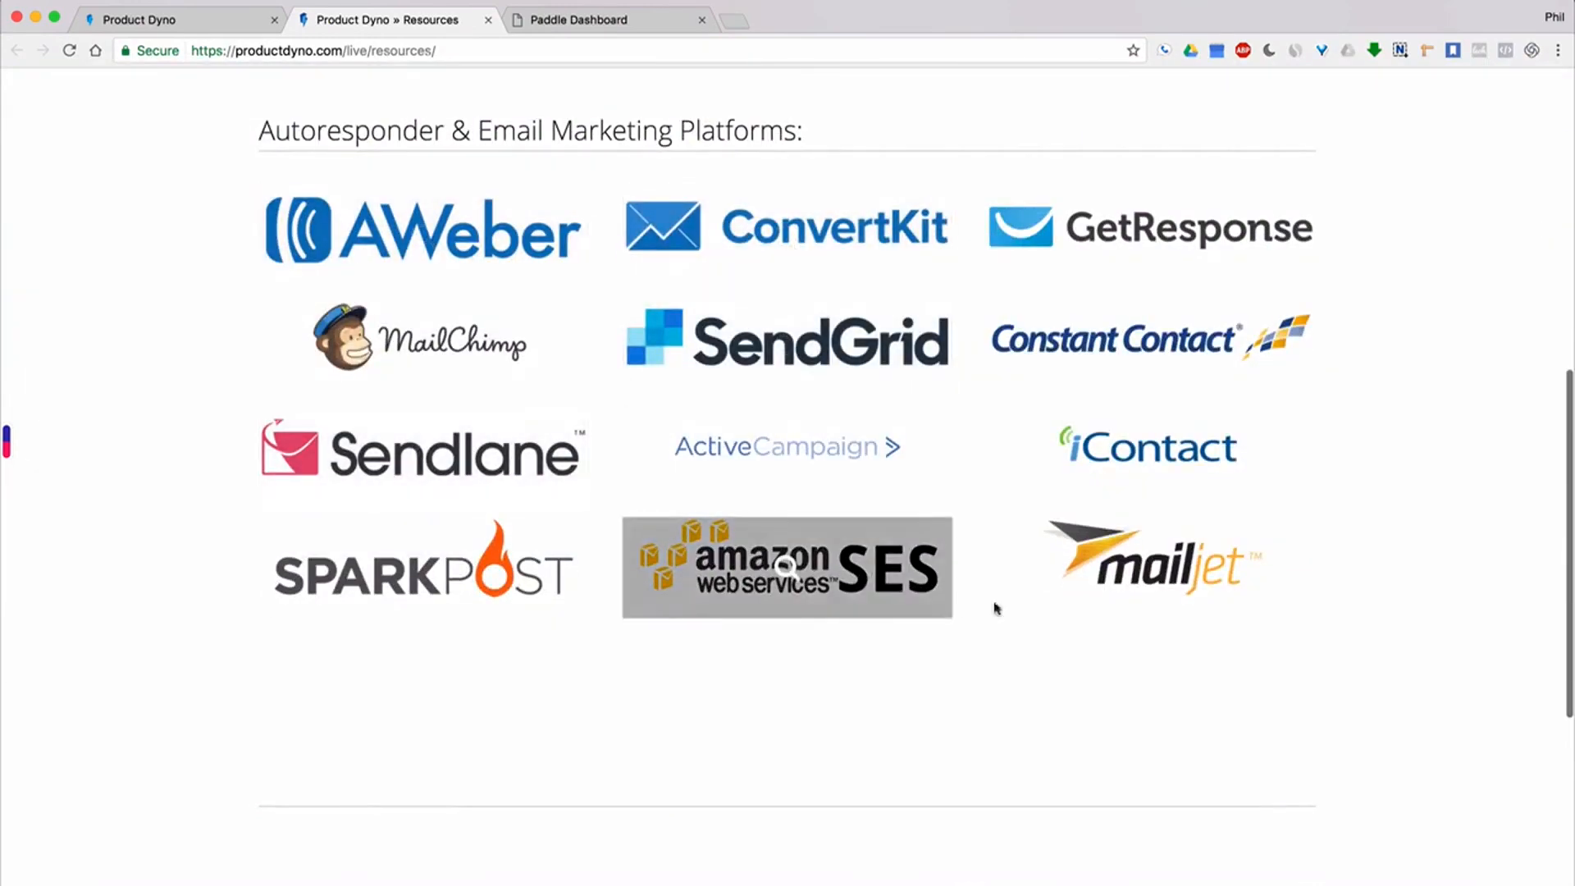
scroll(1348, 563, "up", 8)
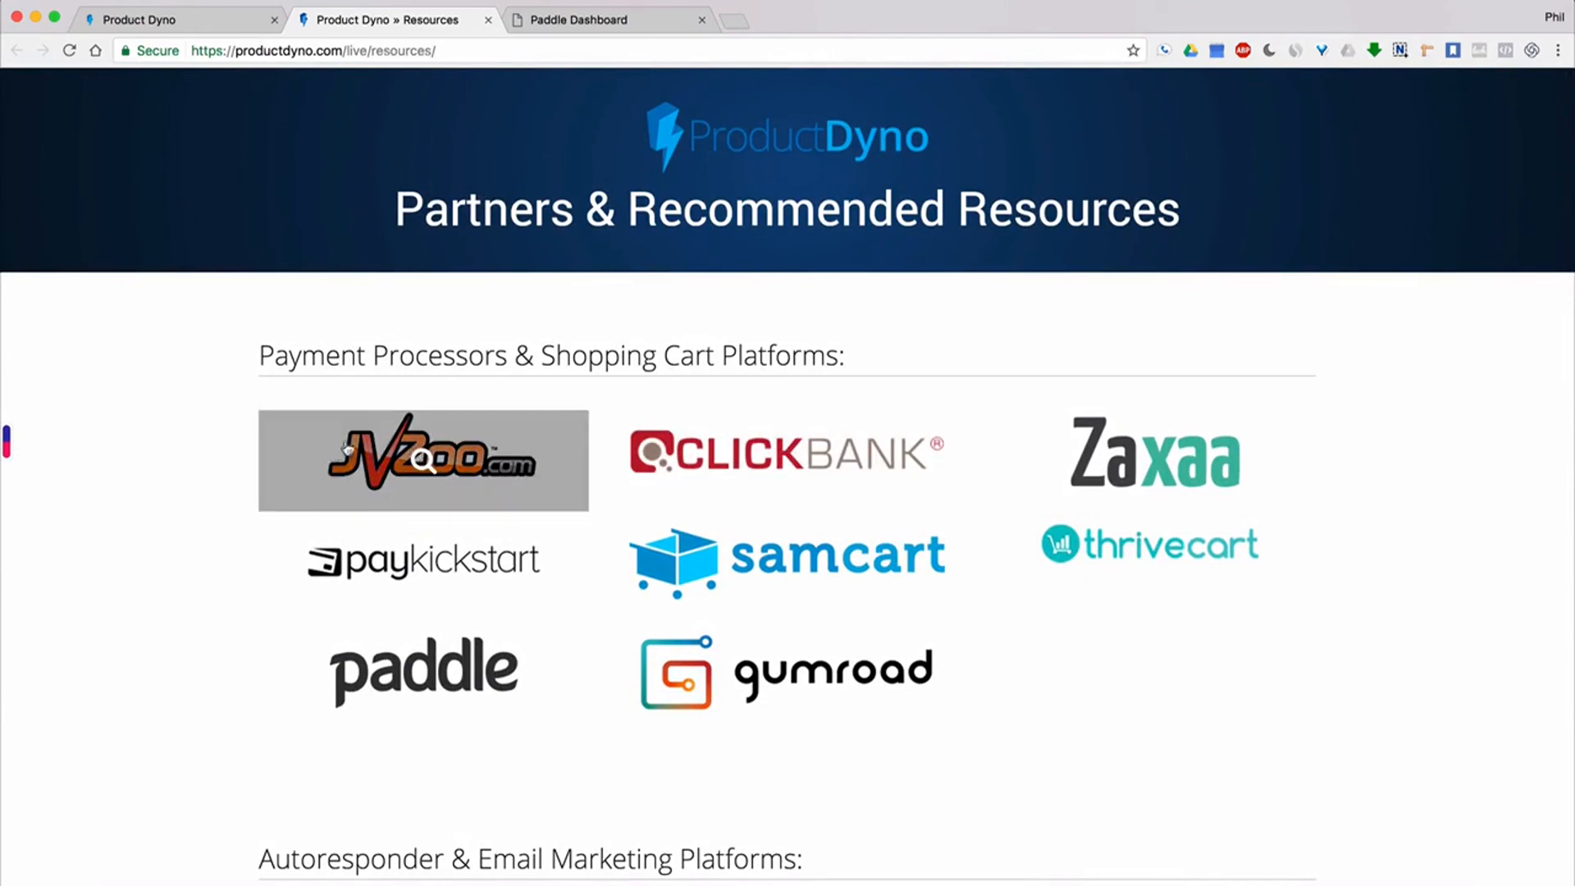
key("super+w")
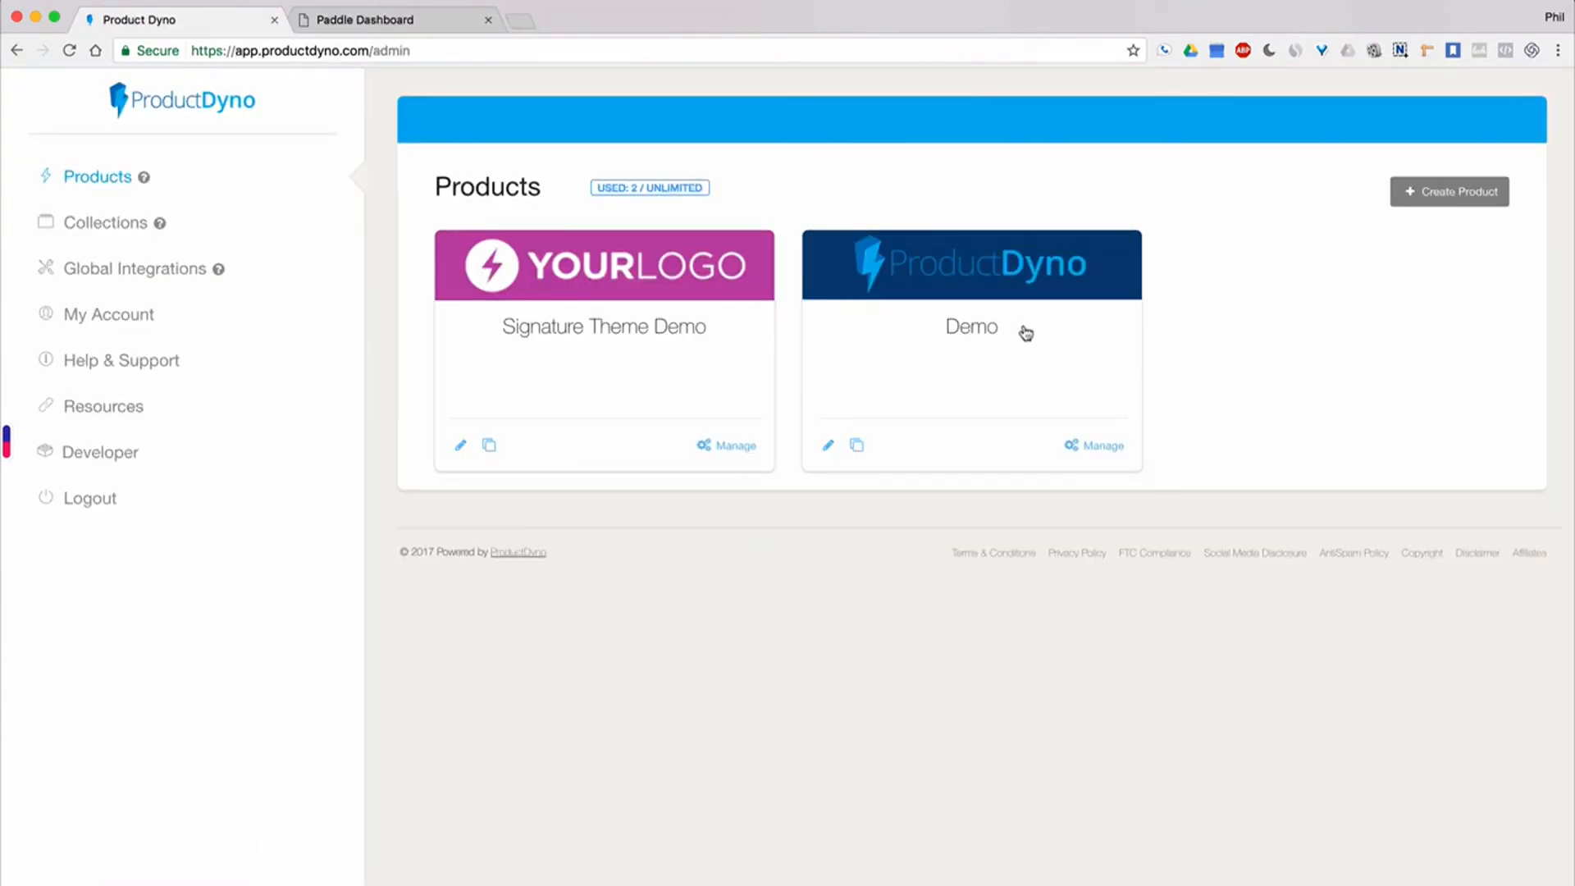